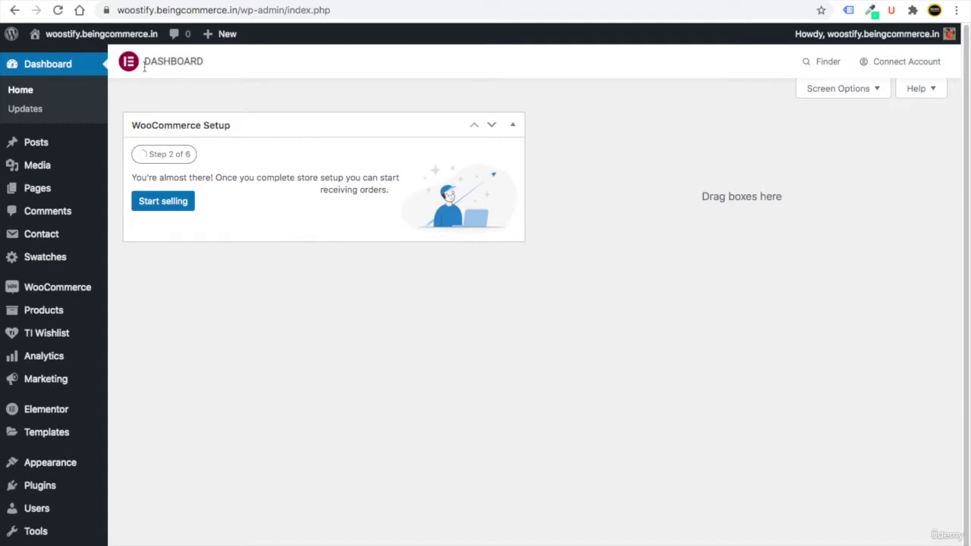
Open the live storefront in a separate browser tab
mouse_move(76, 36)
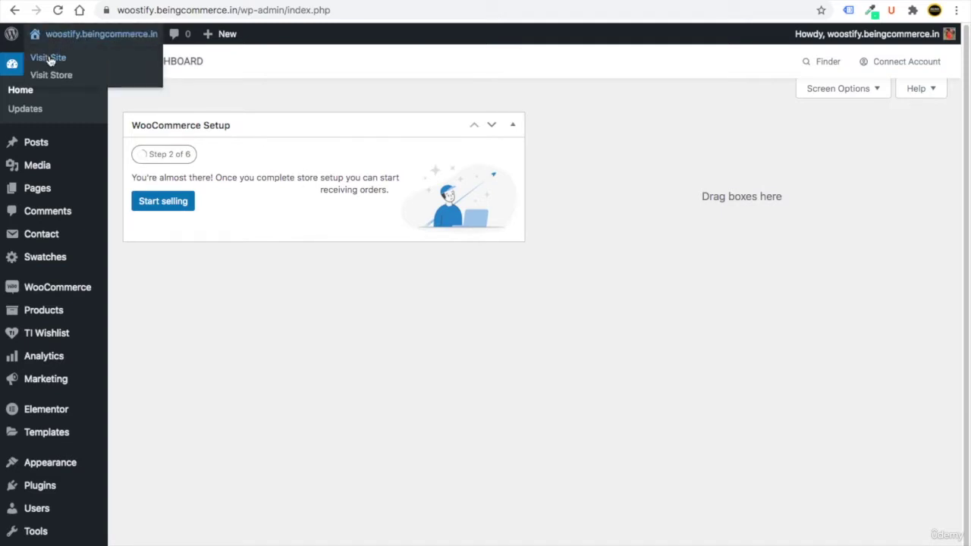
right_click(50, 59)
left_click(91, 62)
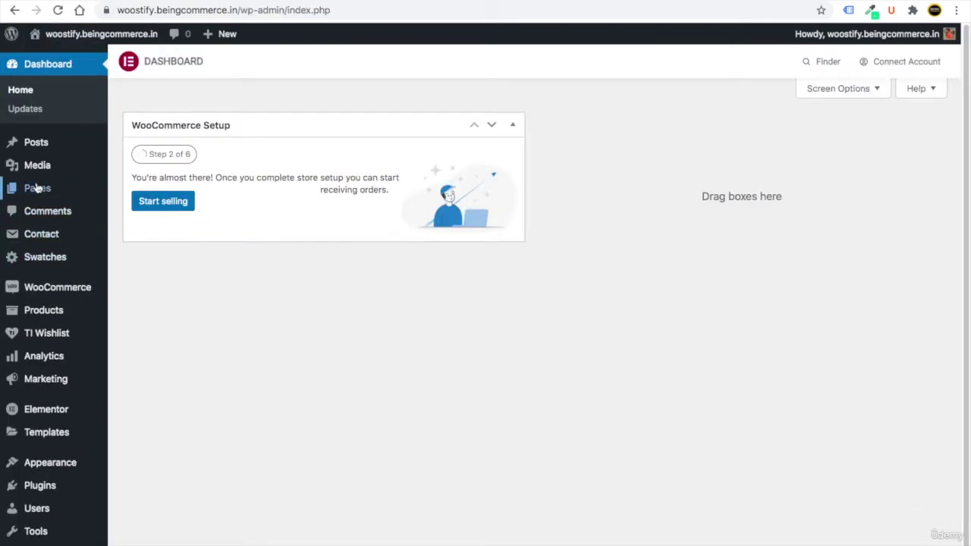
Open the Home front page for editing in a new tab and launch the Elementor editor on it
mouse_move(40, 188)
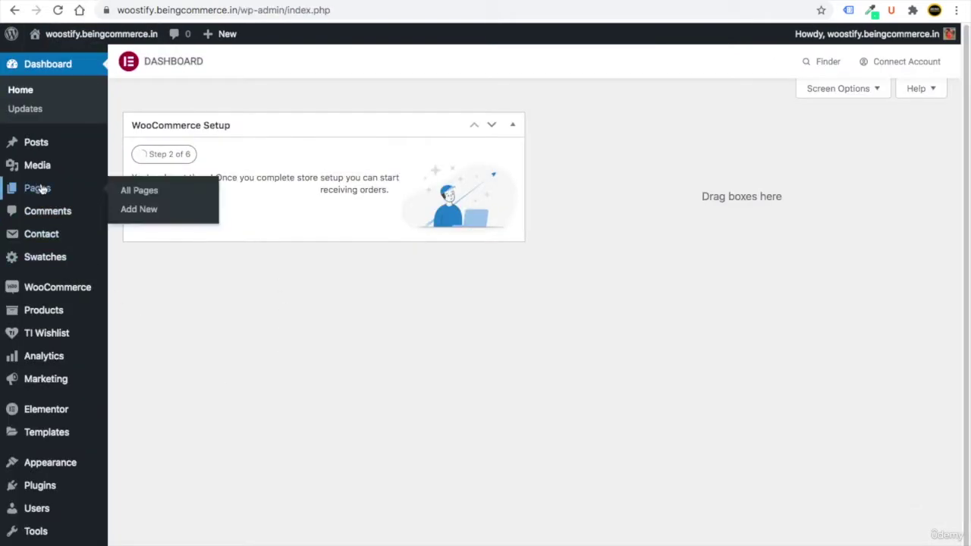
left_click(137, 191)
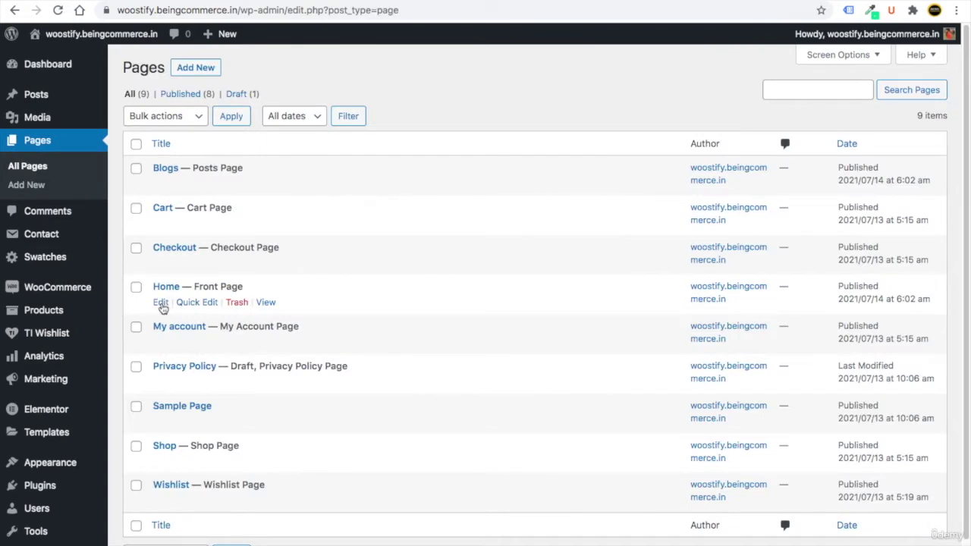
right_click(161, 304)
left_click(170, 309)
key("ctrl+Tab")
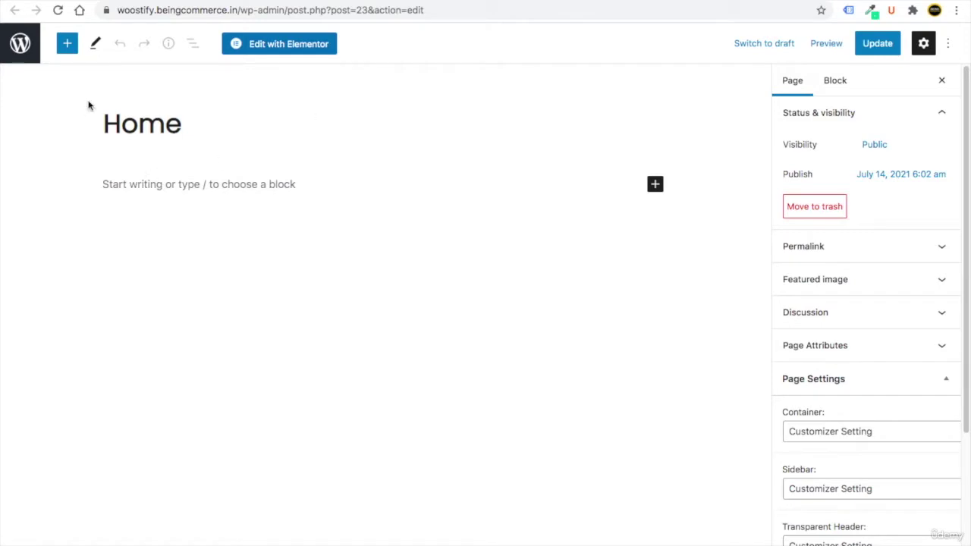
left_click(282, 48)
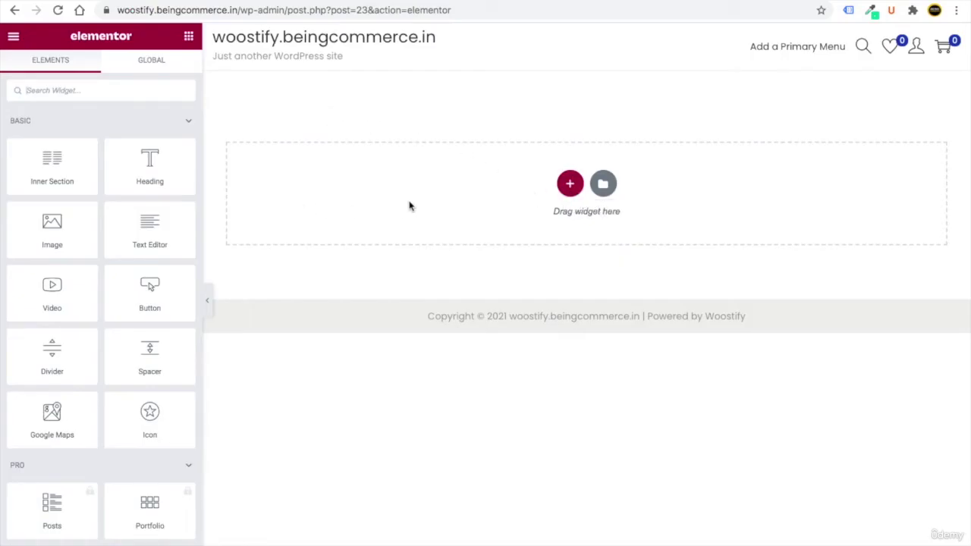
Add a three-column section to the Home page and place a Button widget in its first column
left_click(571, 187)
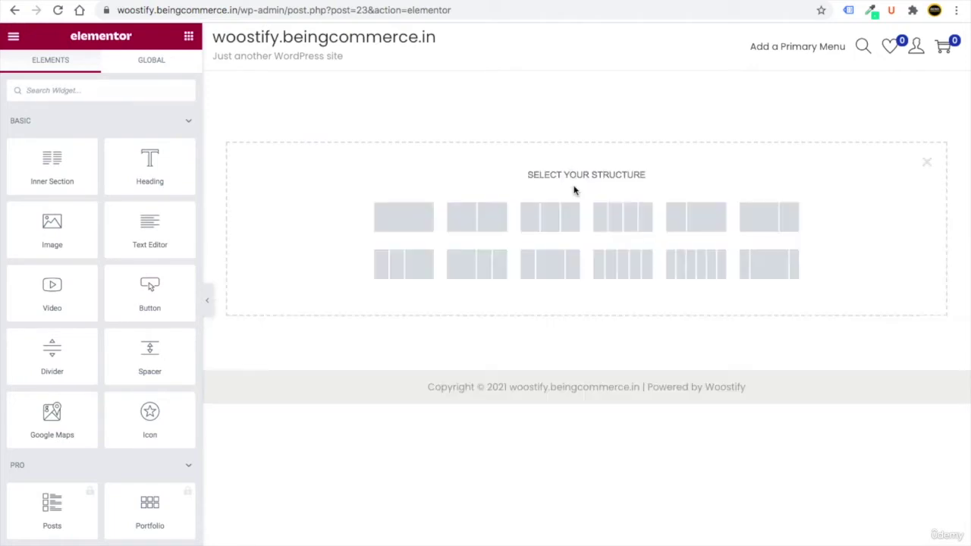
left_click(532, 217)
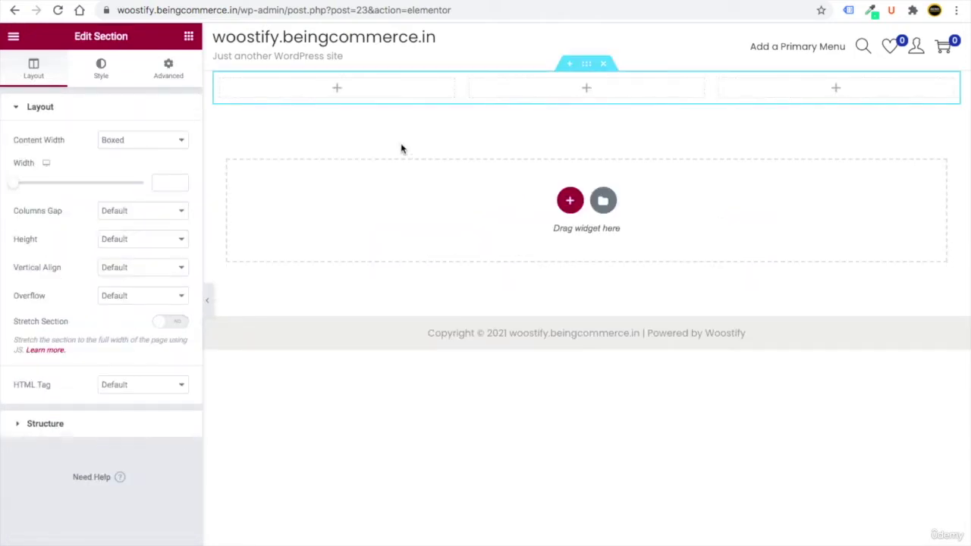
left_click(189, 37)
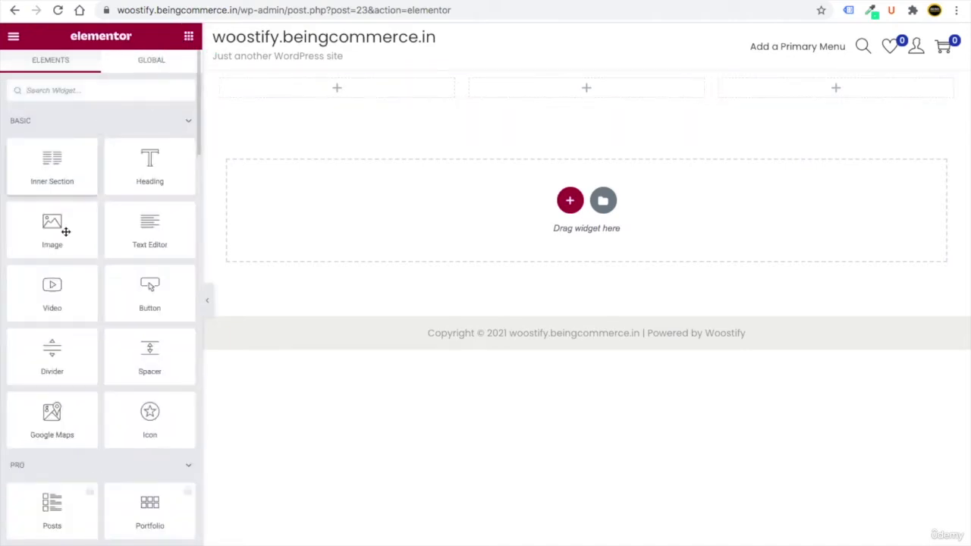
left_click_drag(149, 292, 338, 91)
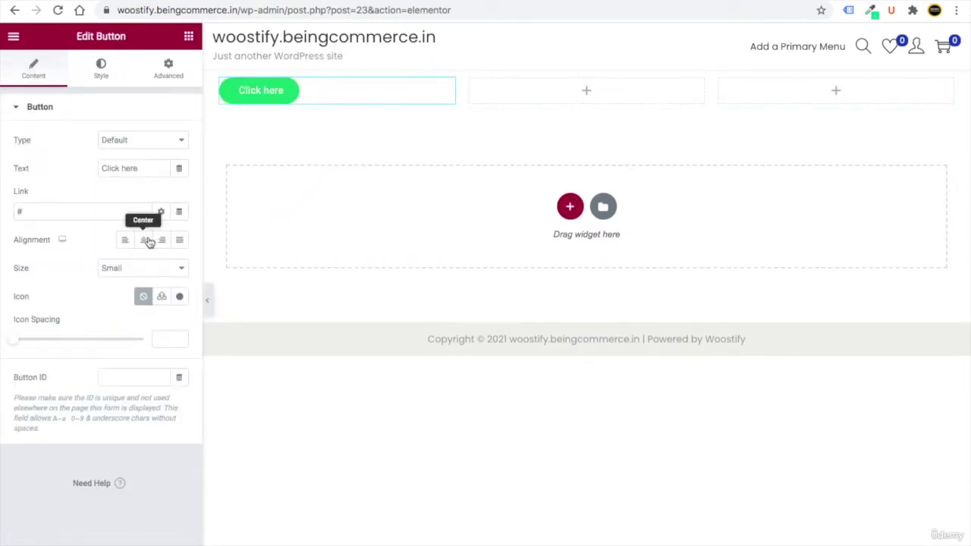
Try center and right alignment on the button, return it to left alignment, and select its link text
left_click(144, 240)
left_click(161, 240)
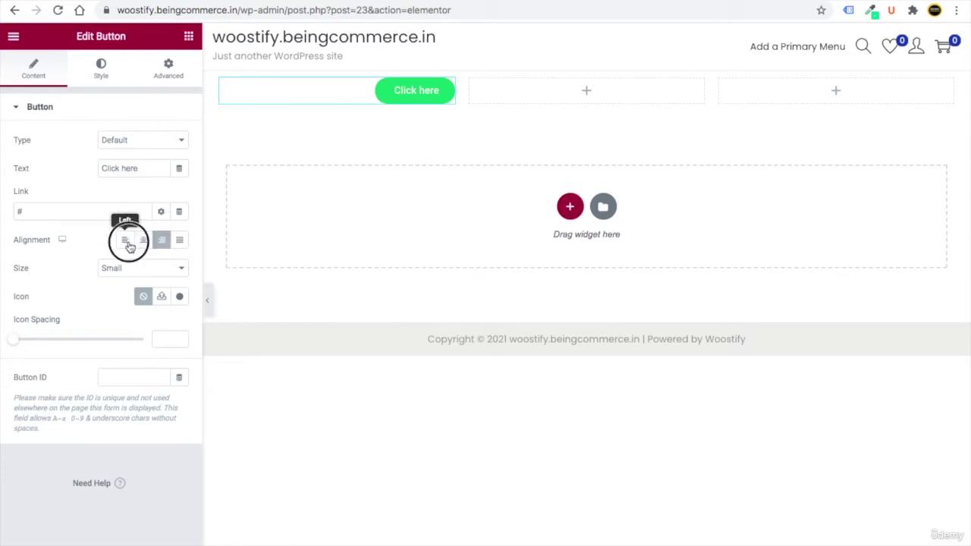
left_click(125, 240)
left_click_drag(36, 207, 17, 209)
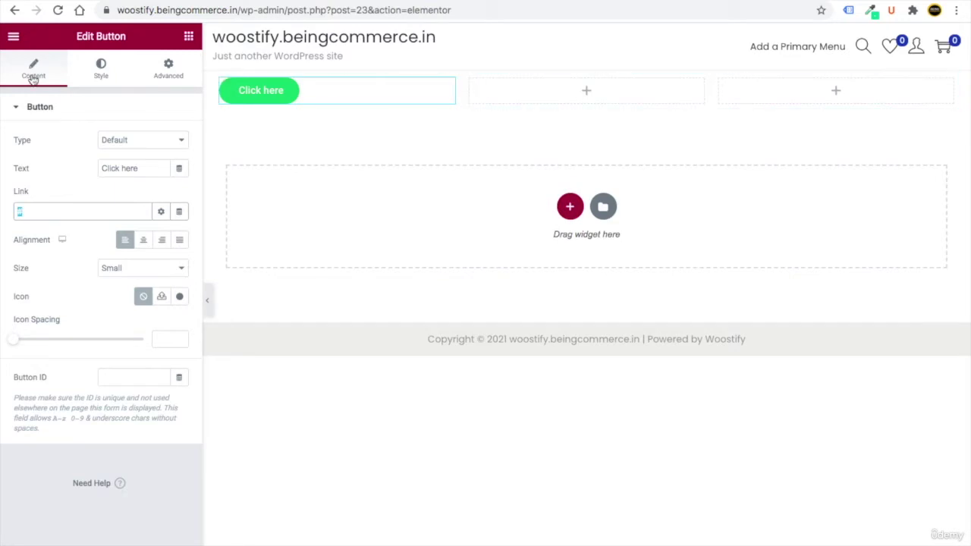
Change the button's normal background color to orange and view its advanced settings
left_click(170, 73)
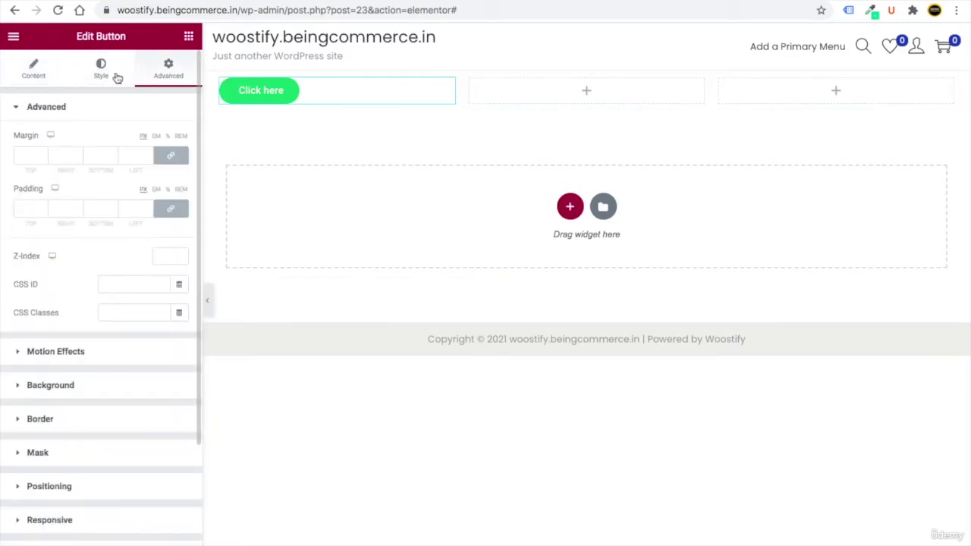
left_click(115, 75)
left_click(179, 281)
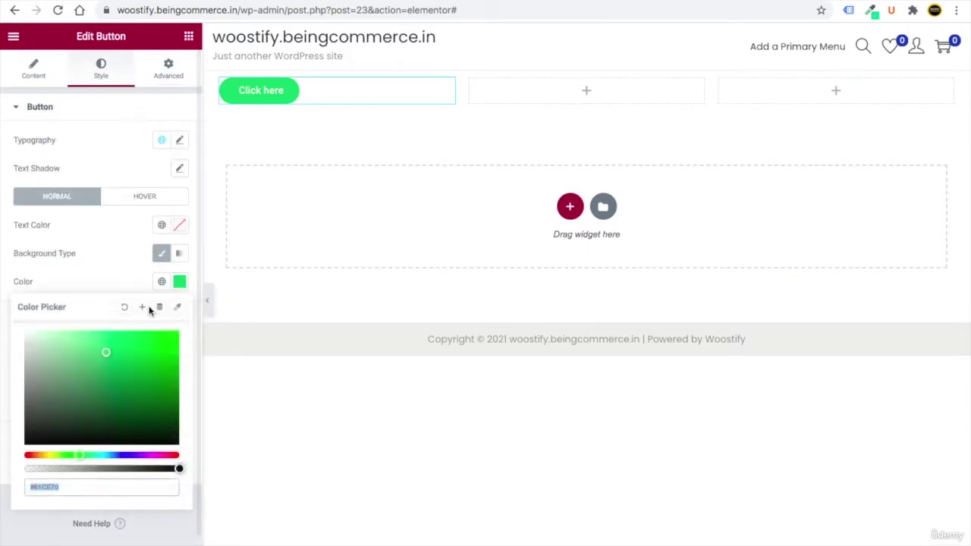
left_click(32, 455)
left_click_drag(94, 382, 134, 326)
left_click(170, 71)
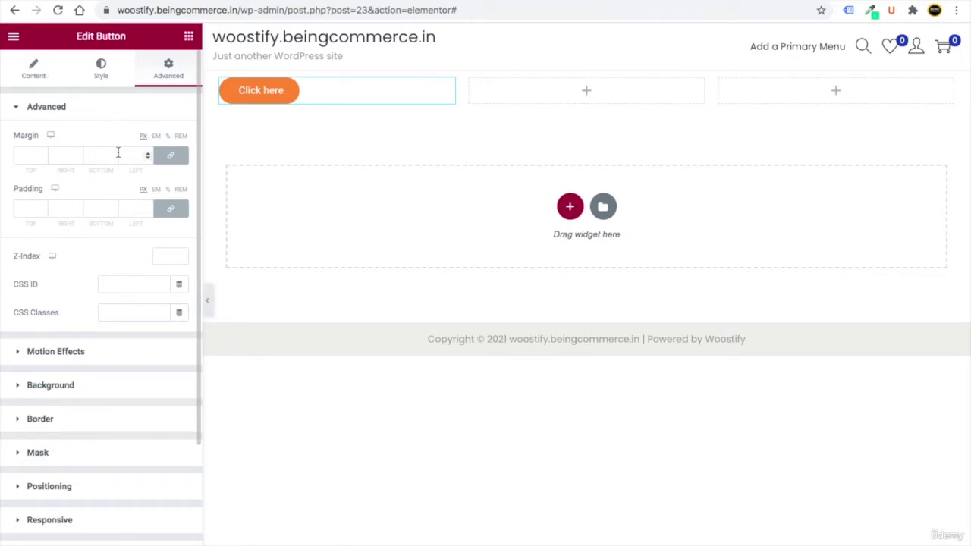
Place a Video widget in the section's second column and a Heading widget in its third column
left_click(190, 39)
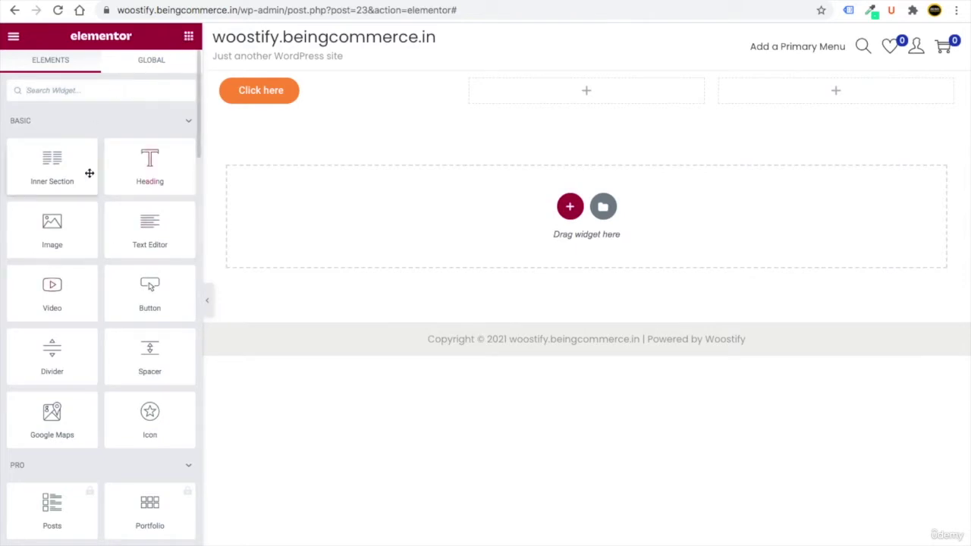
left_click_drag(54, 304, 540, 101)
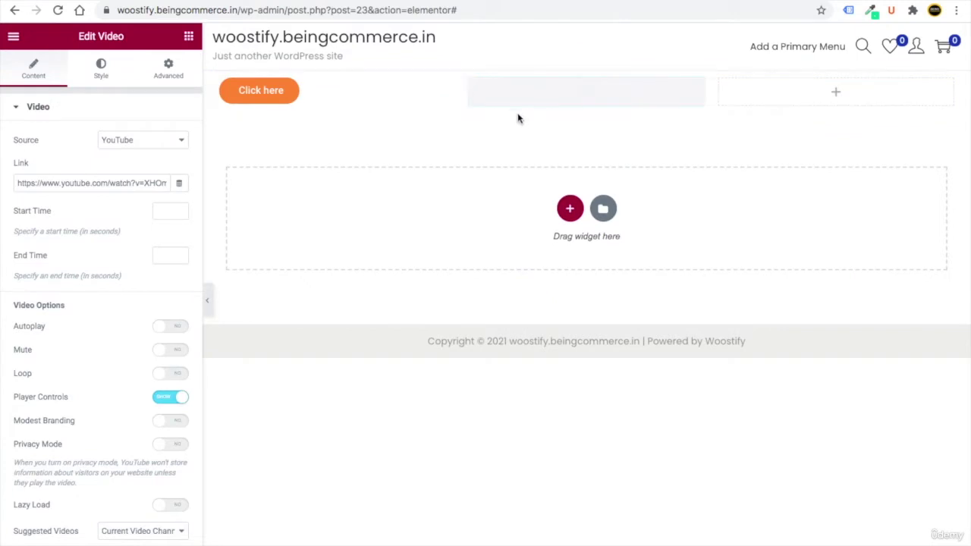
left_click(189, 38)
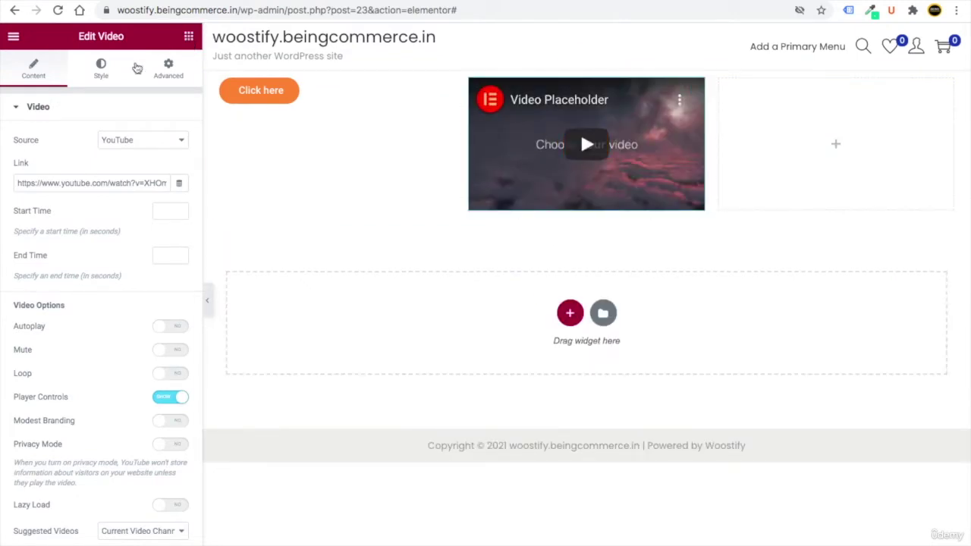
left_click_drag(146, 178, 802, 133)
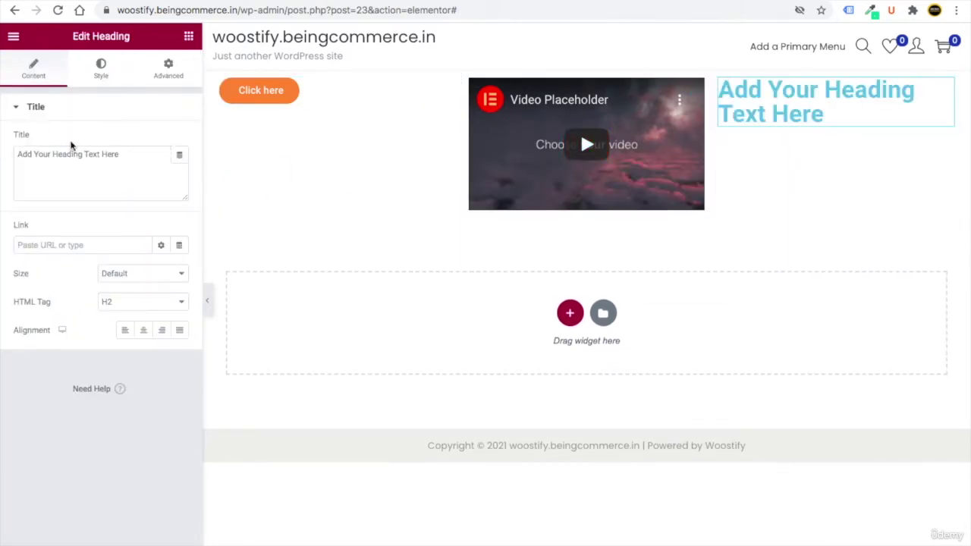
Examine the heading widget's style, advanced and content settings
left_click(99, 70)
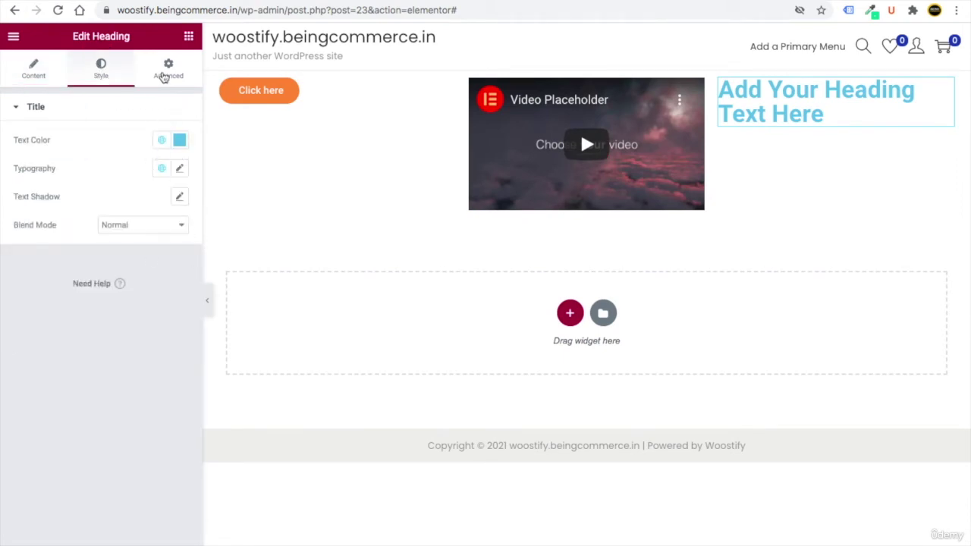
left_click(164, 77)
left_click(47, 74)
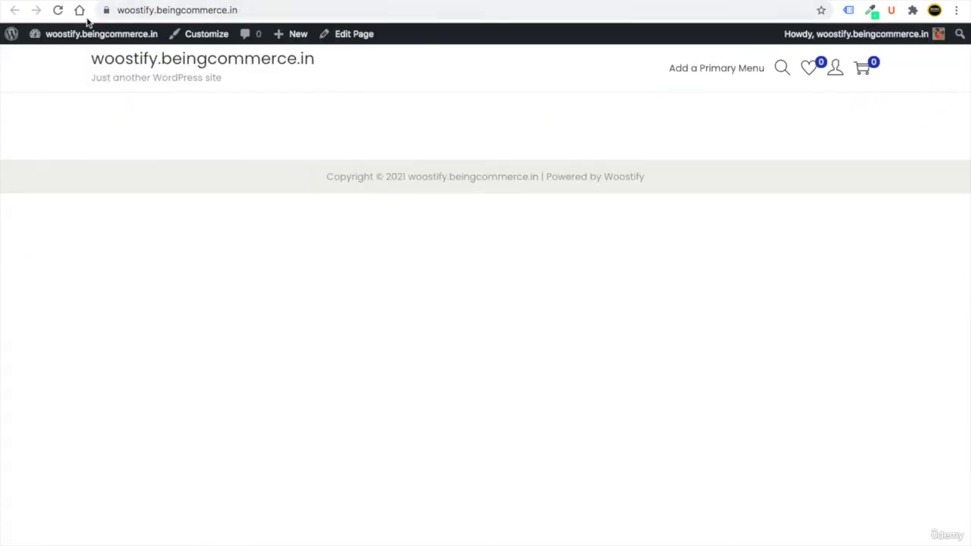
Refresh the live site and delete the three-column section from the Home page in the editor
left_click(58, 11)
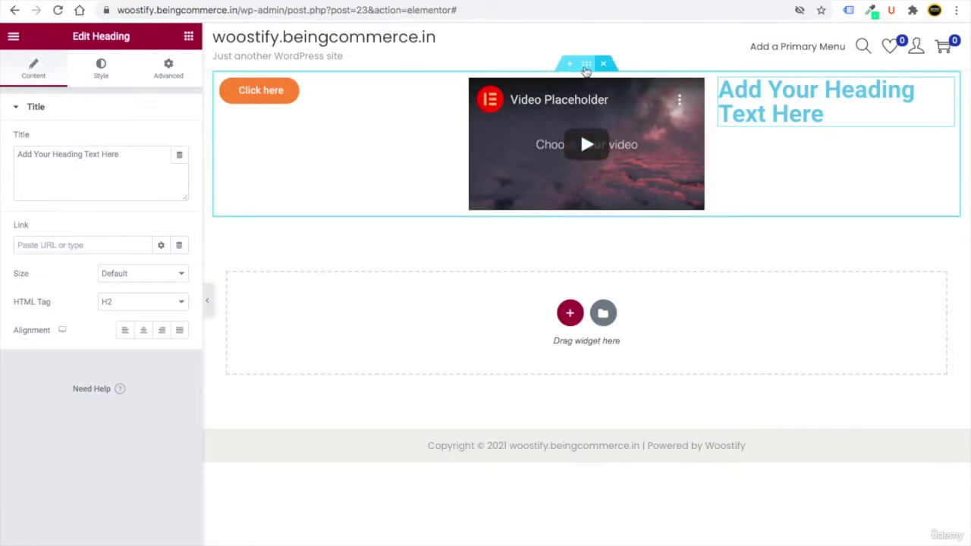
left_click(603, 64)
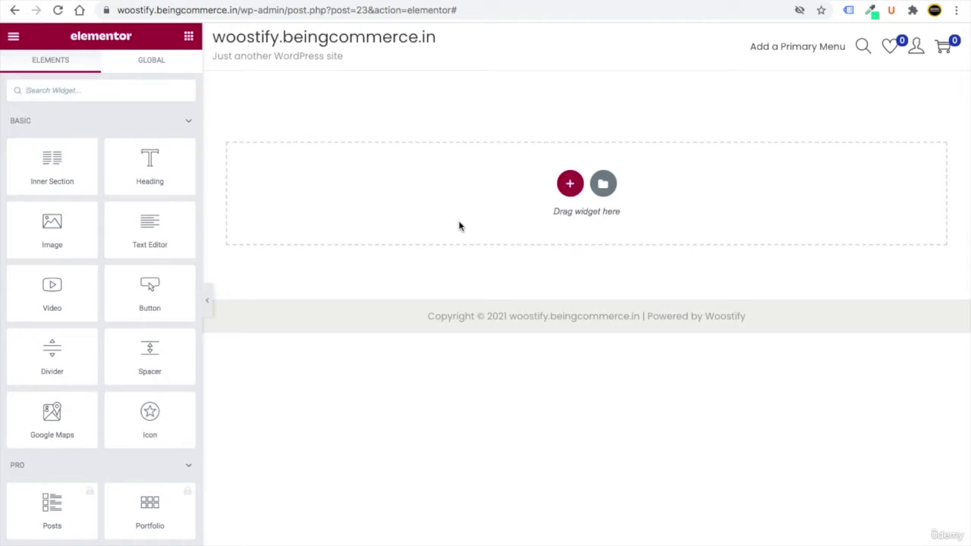
Add a single-column section to the Home page and place a Text Editor widget in it
left_click(571, 184)
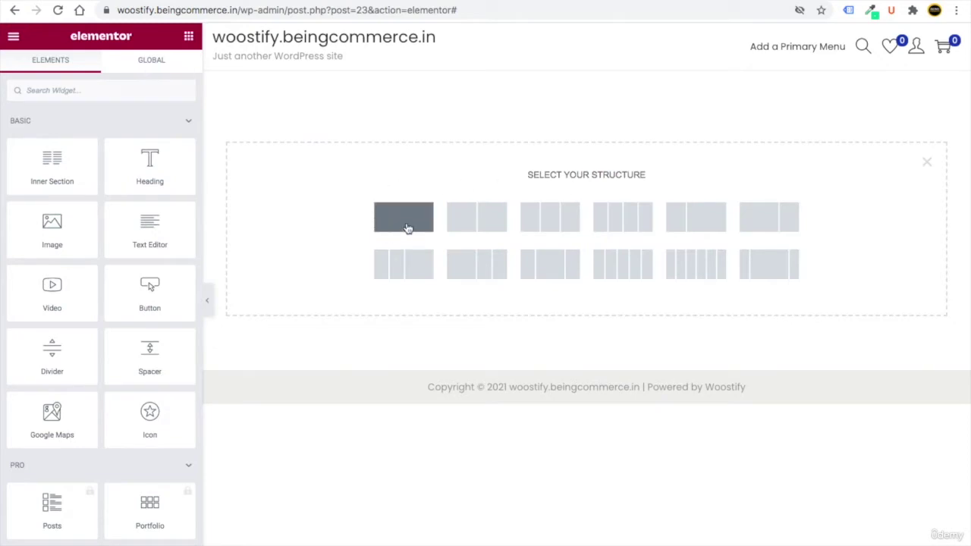
left_click(430, 231)
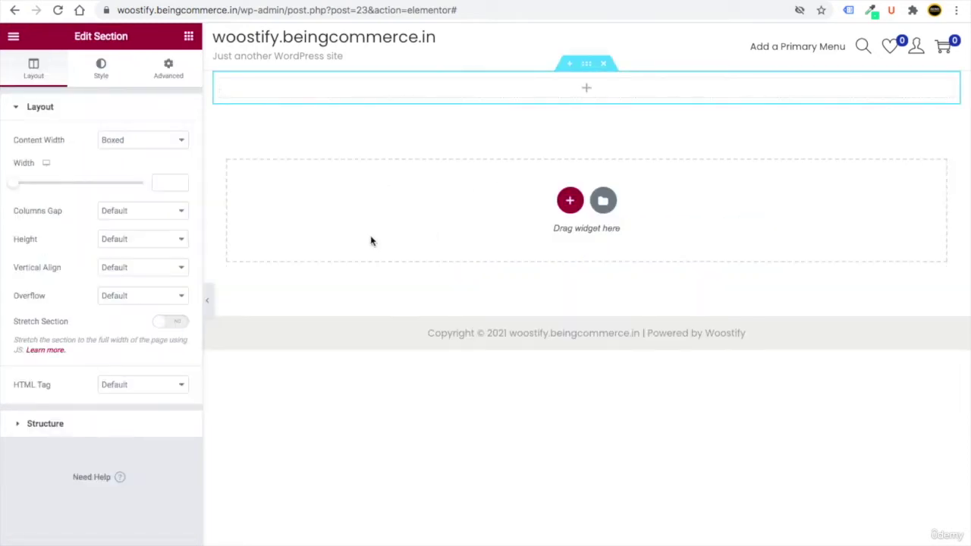
left_click(189, 38)
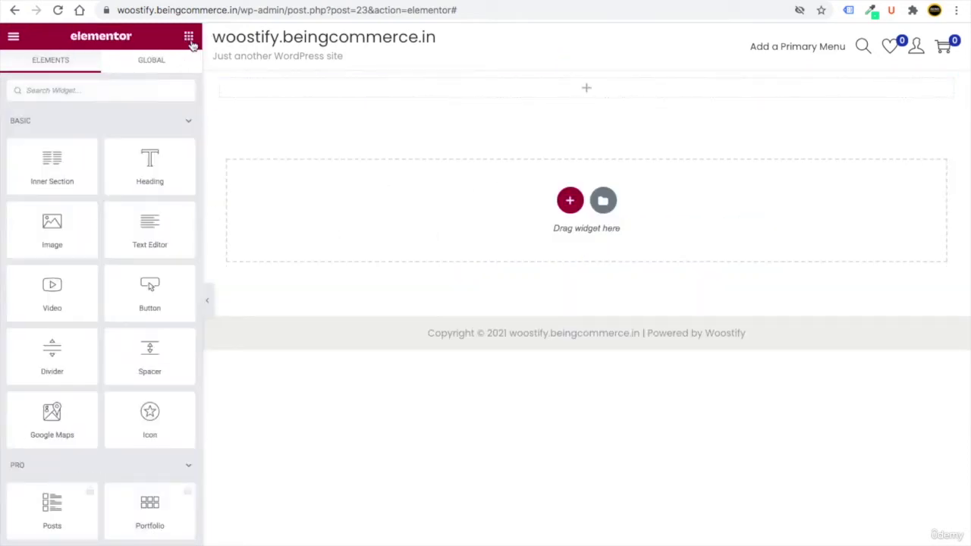
left_click_drag(151, 244, 321, 96)
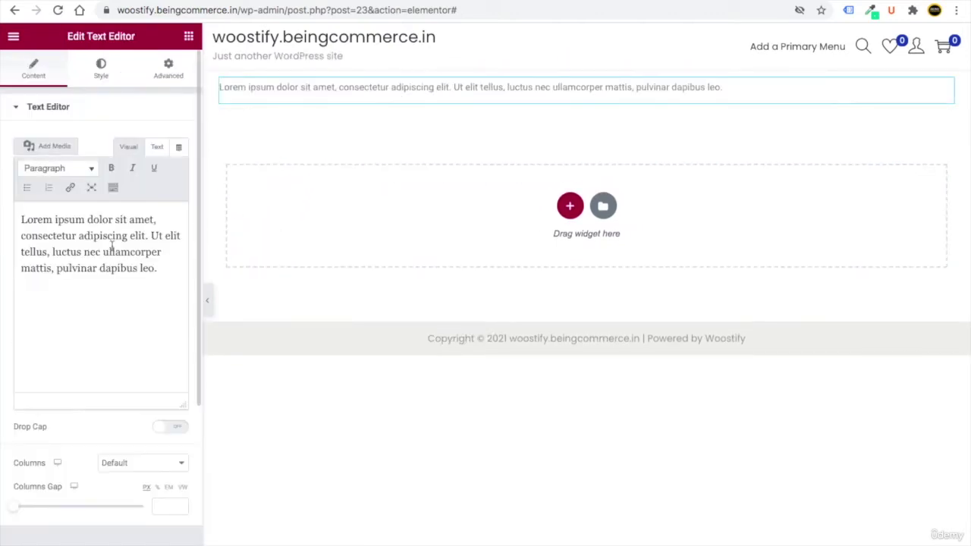
Replace the text widget's placeholder paragraph with "WE'RE PROUD TO INTRODUCE"
left_click_drag(165, 270, 17, 221)
type("We")
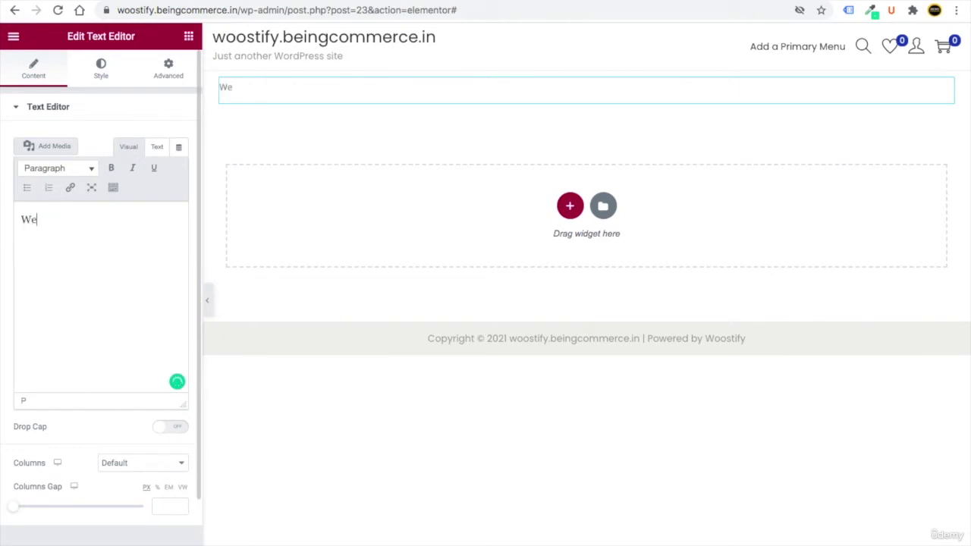
key("BackSpace")
type("E'RE PROUD")
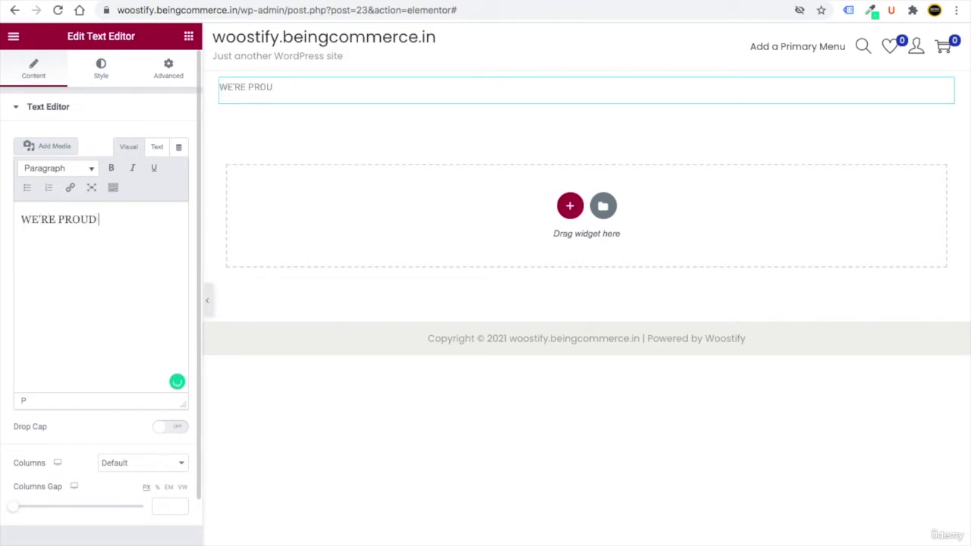
type(" TO INTRODUCE")
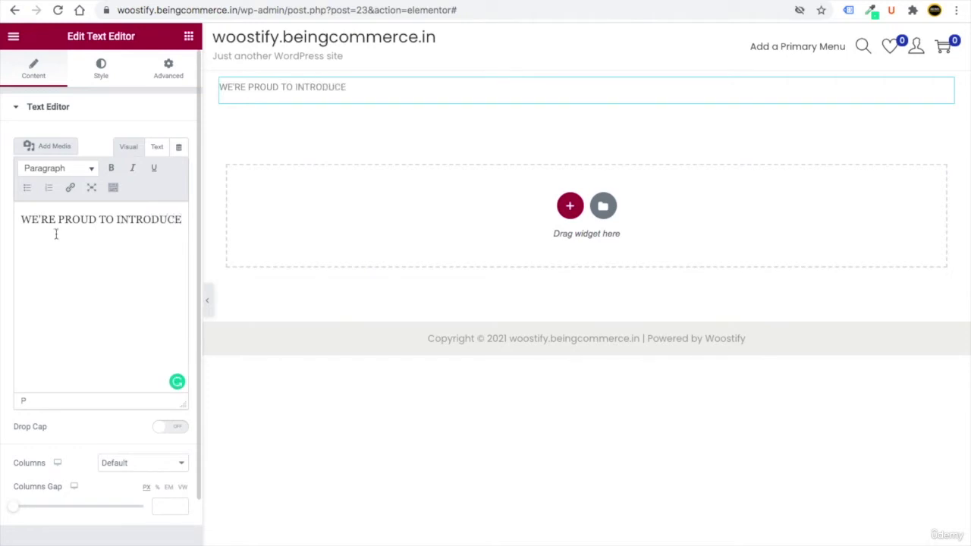
Try center alignment on the text widget and set it to left alignment
left_click(101, 69)
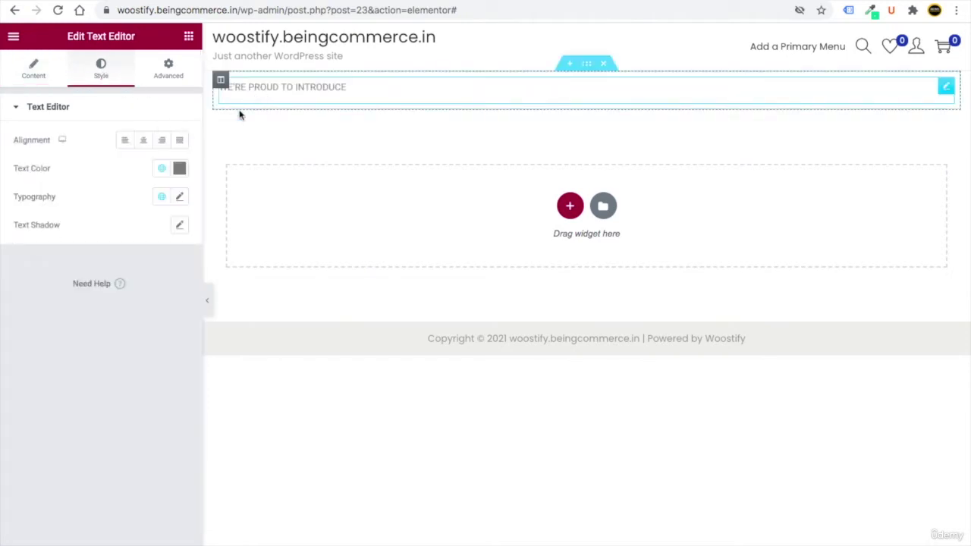
left_click(144, 143)
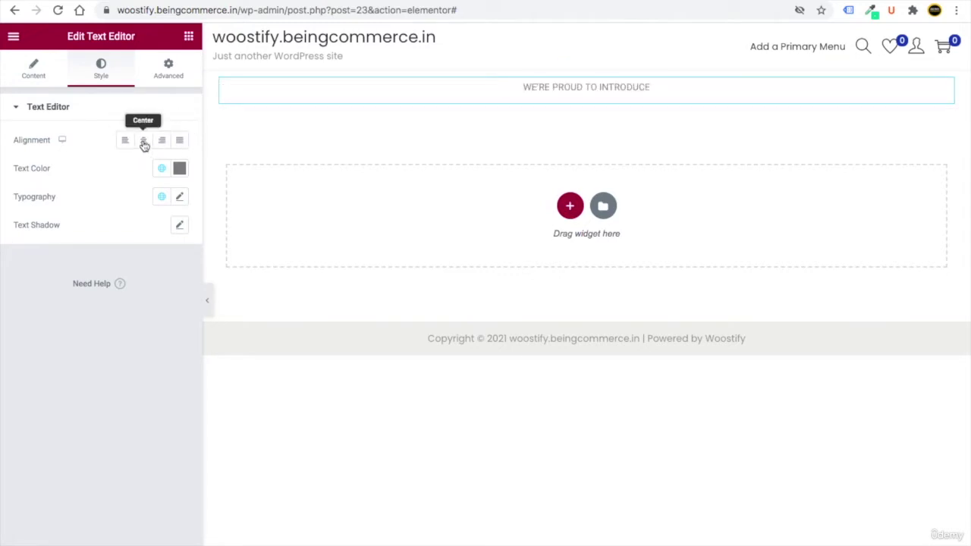
left_click(125, 144)
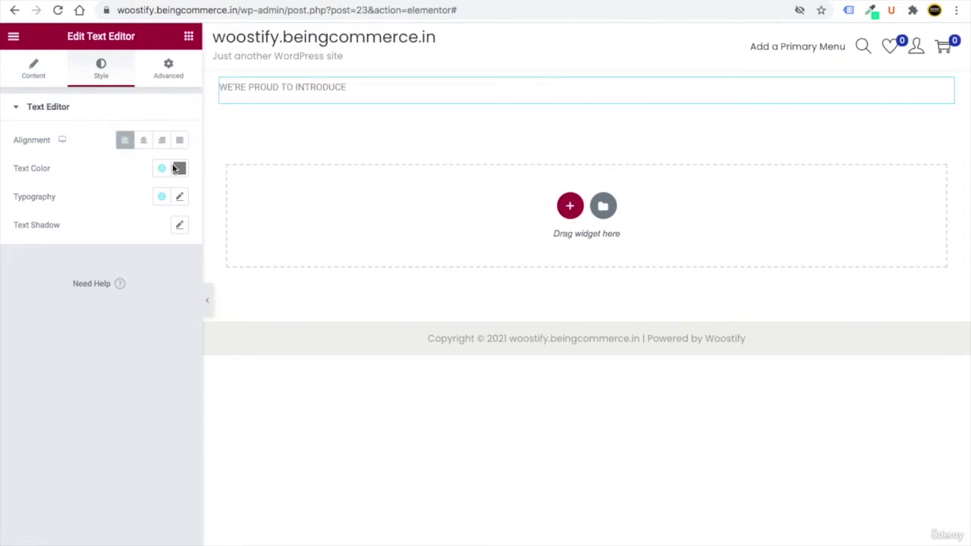
Set the text widget's text color to #474747
left_click(181, 169)
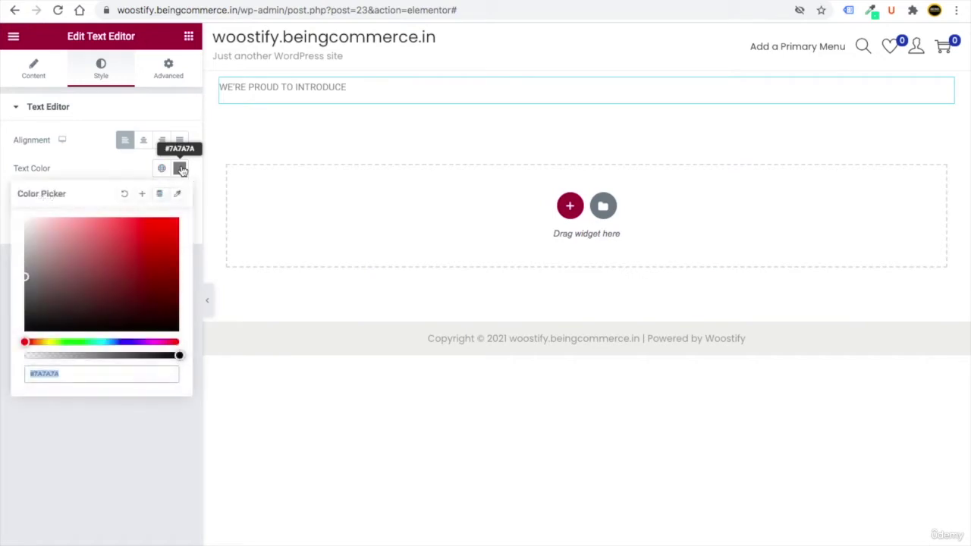
left_click(58, 374)
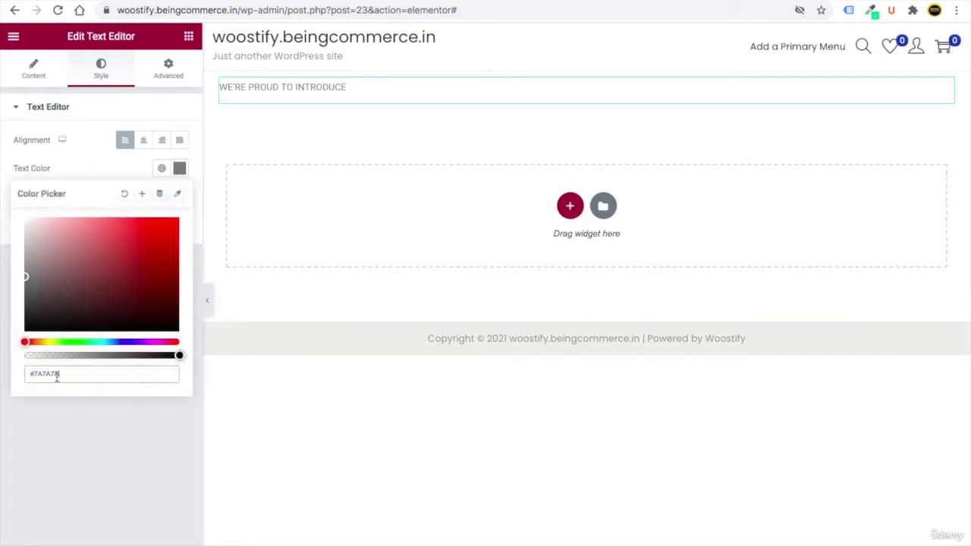
double_click(38, 373)
type("#")
type("47")
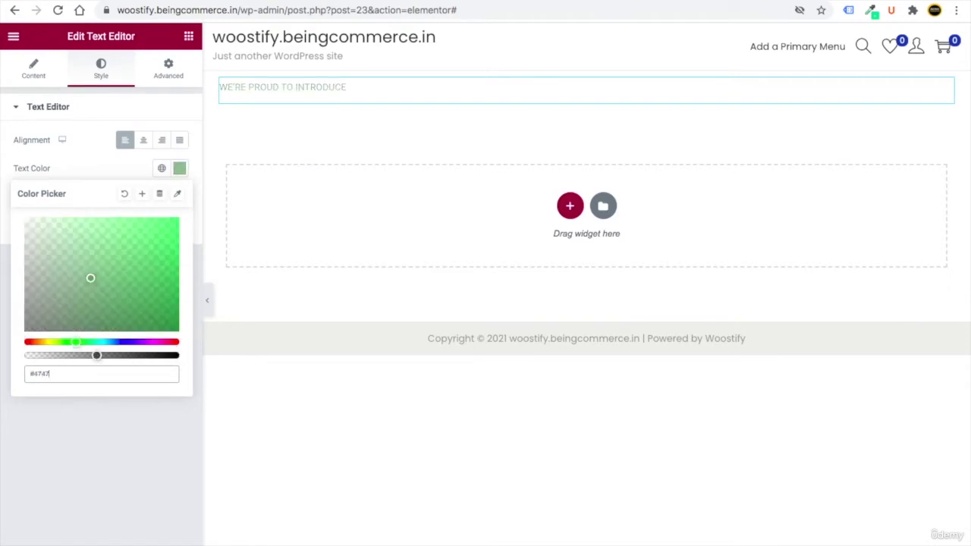
type("47")
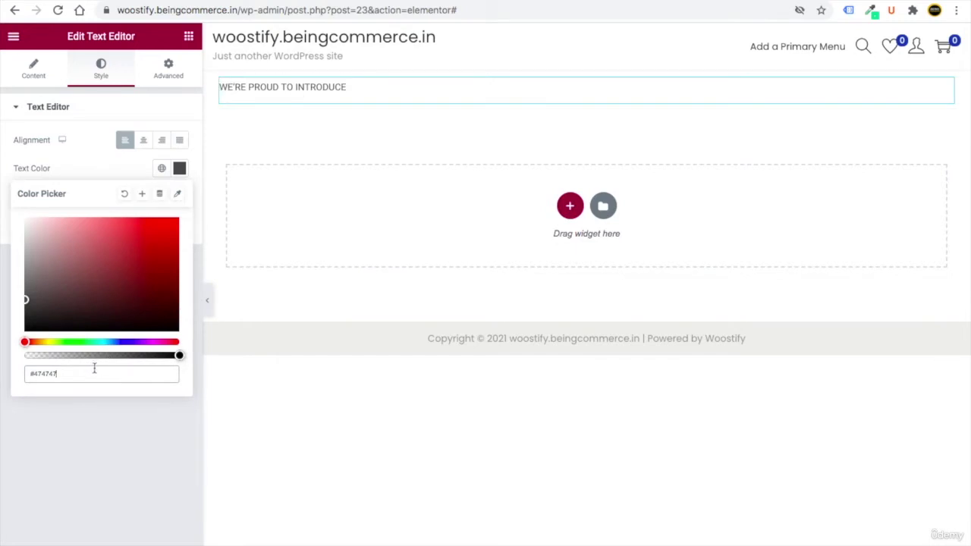
Save the chosen text color as a new global color named "#474747"
left_click_drag(69, 373, 33, 373)
left_click(143, 196)
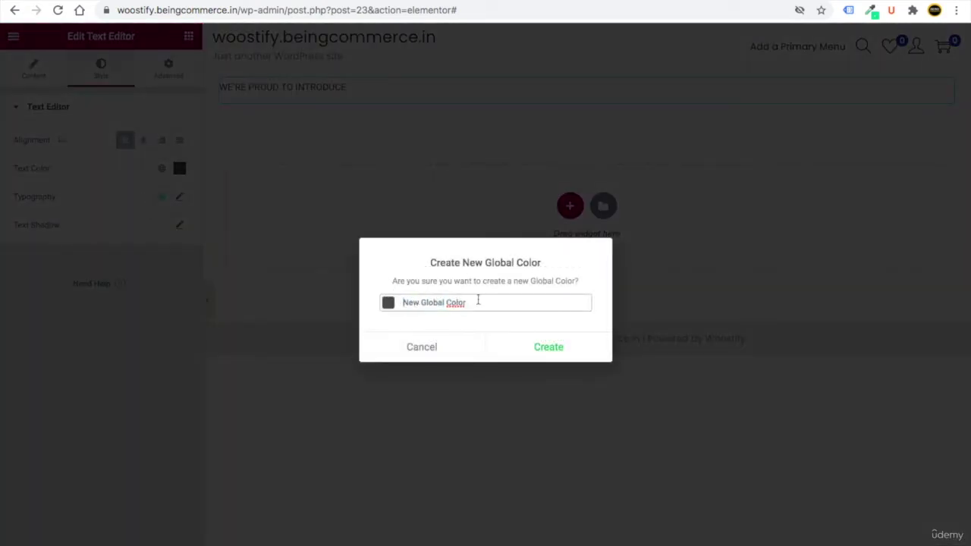
triple_click(478, 300)
type("#474747")
left_click(546, 349)
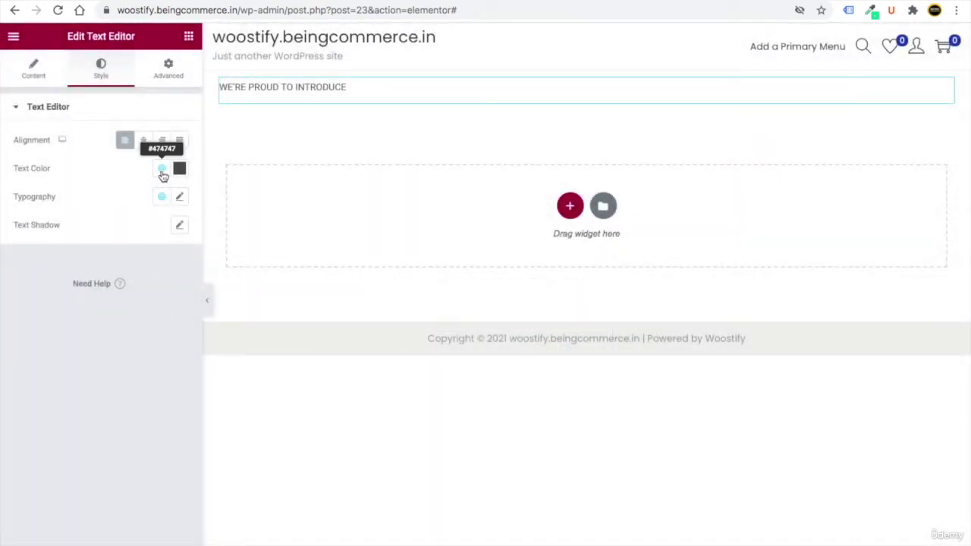
Check the saved color in the global colors list and the text's current color code in the color picker
left_click(164, 173)
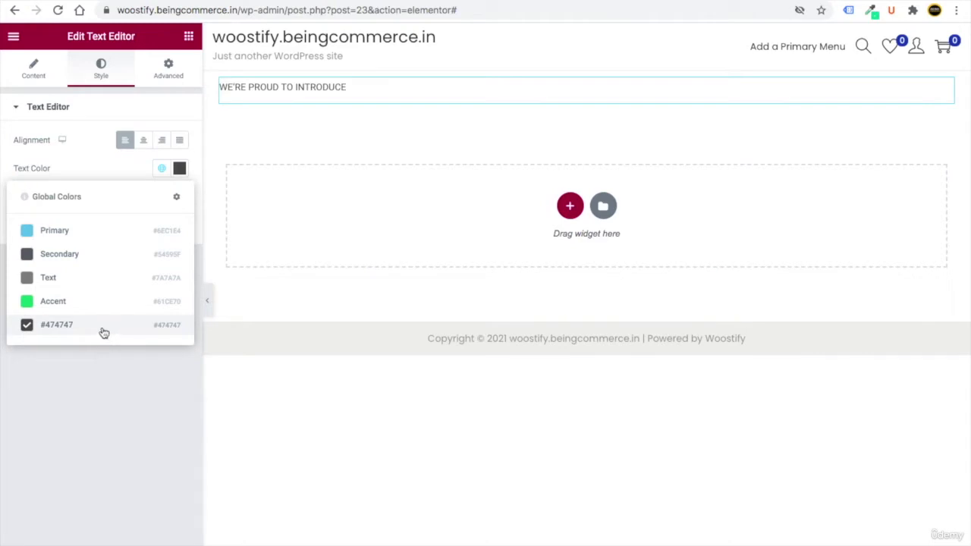
left_click(139, 356)
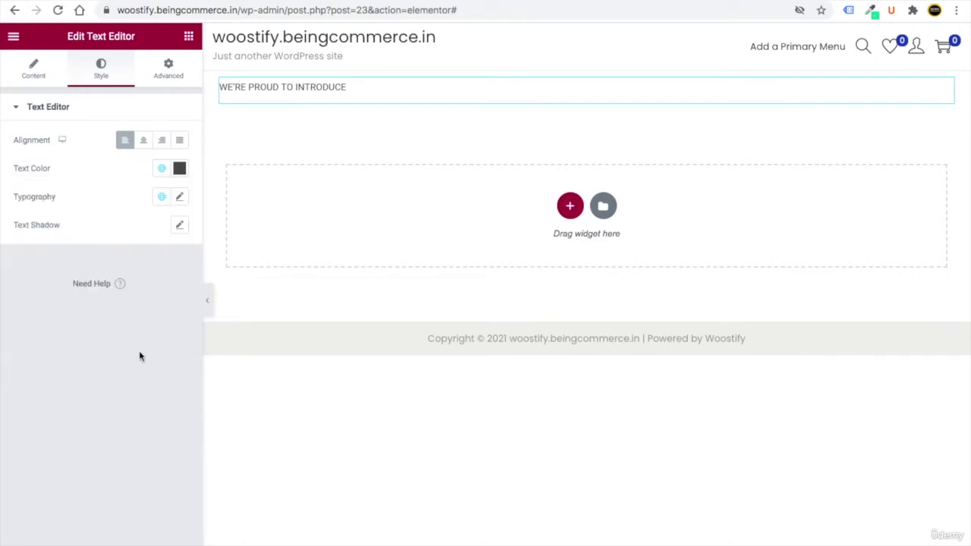
left_click(179, 169)
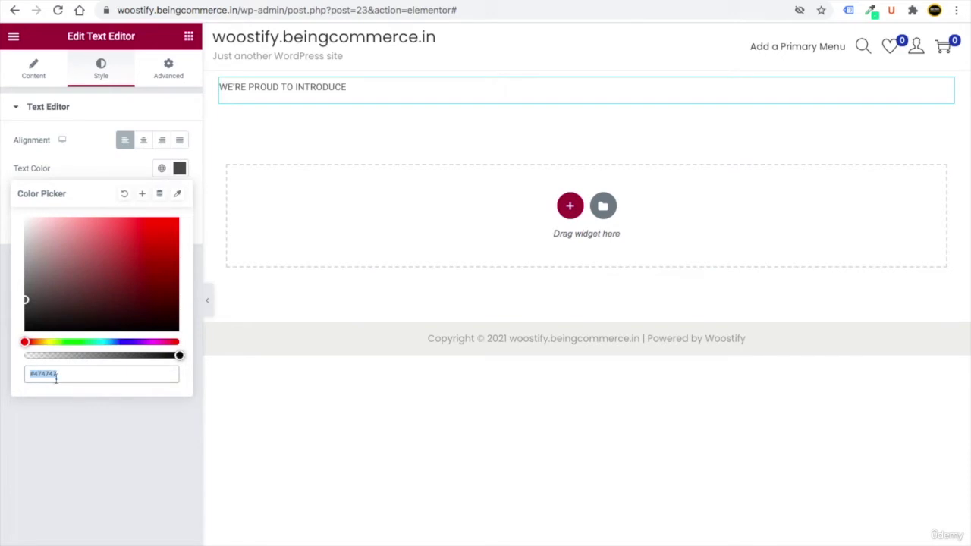
left_click(78, 404)
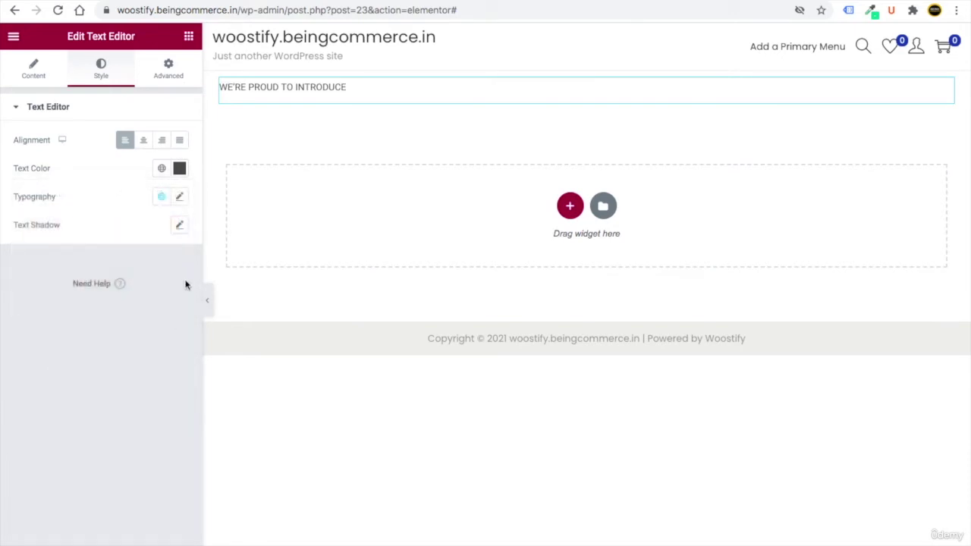
left_click(162, 168)
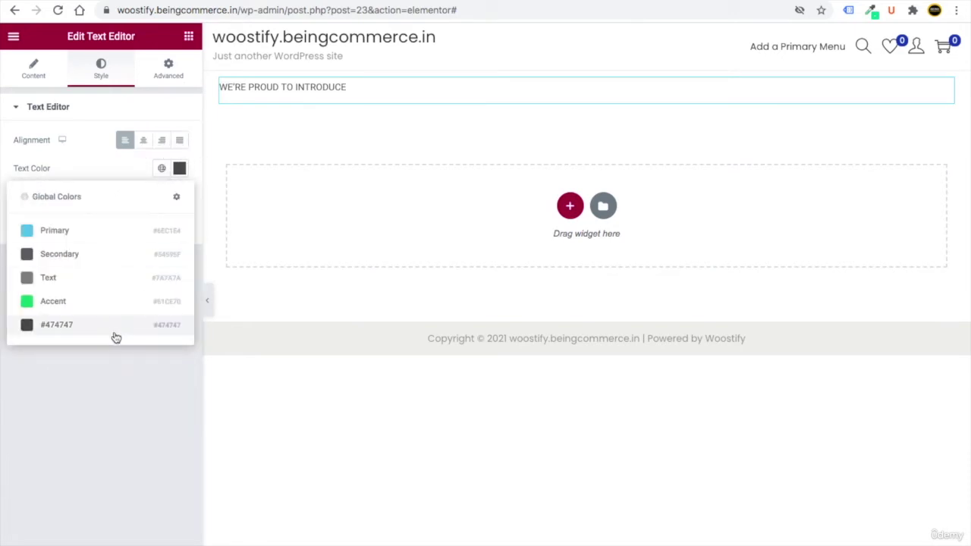
left_click(126, 371)
Set the text widget's typography to the Poppins font family at a size of 12 px
left_click(179, 199)
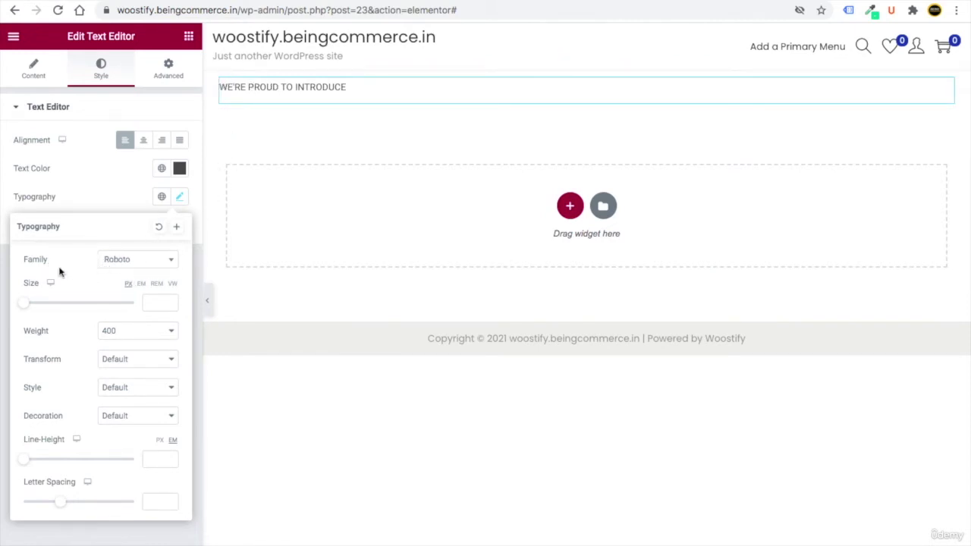
left_click(118, 260)
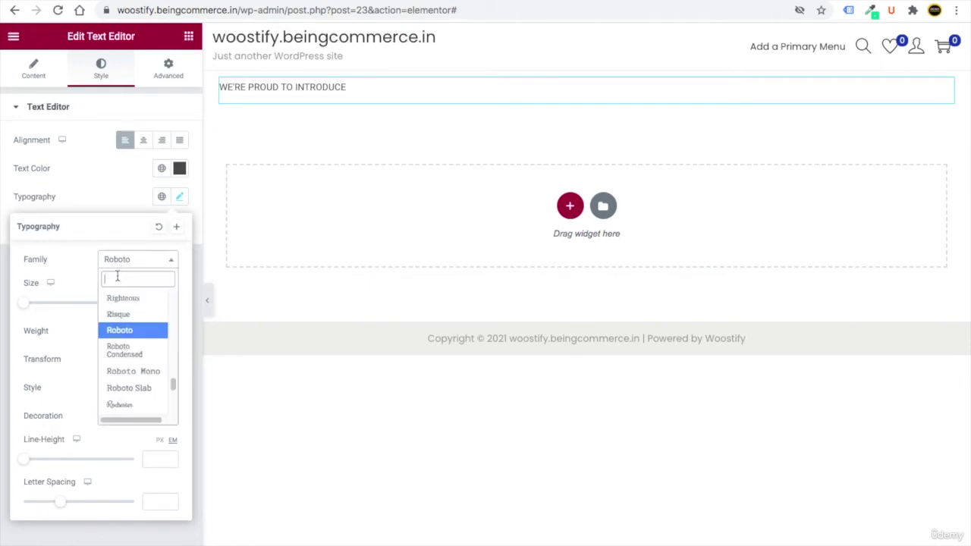
type("POP")
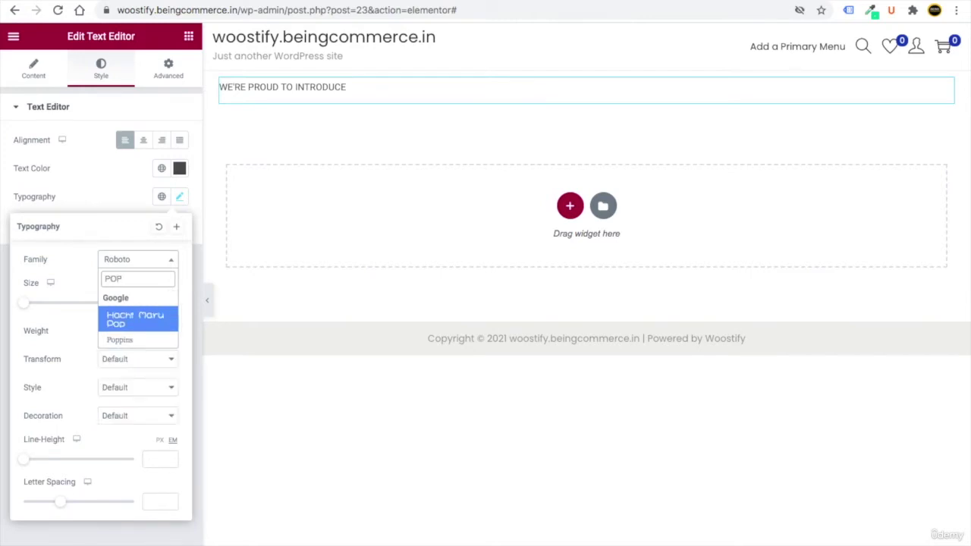
left_click(122, 340)
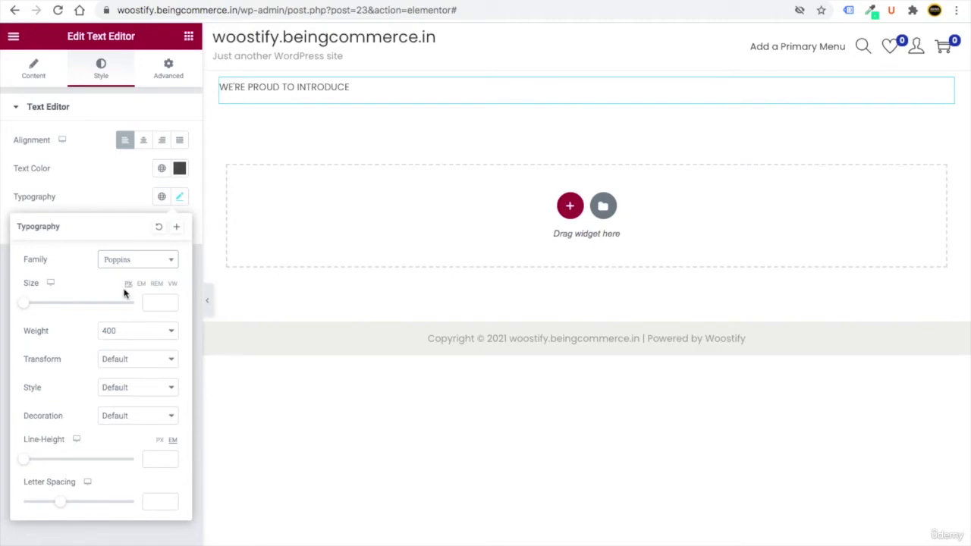
left_click(147, 303)
type("12")
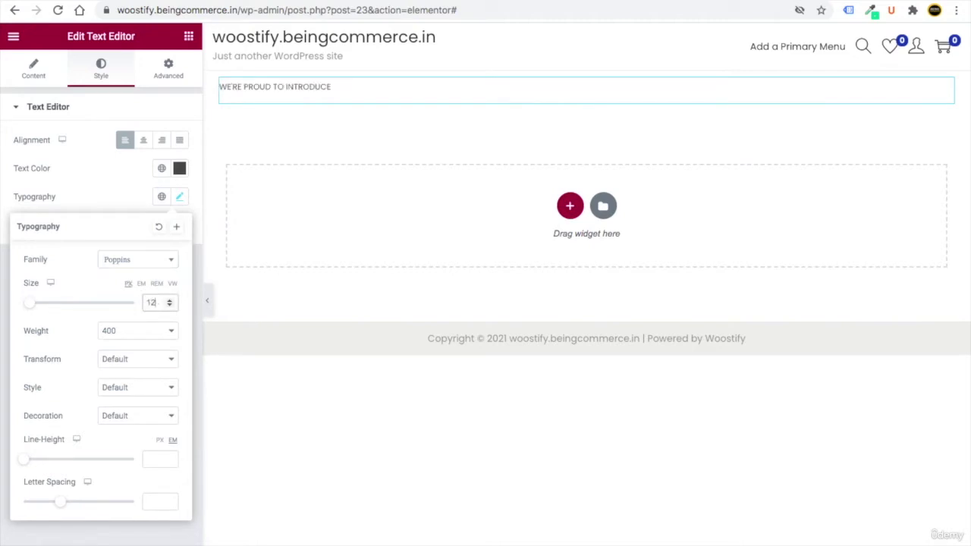
Try font weights 800 and 100 on the introductory text
left_click(121, 332)
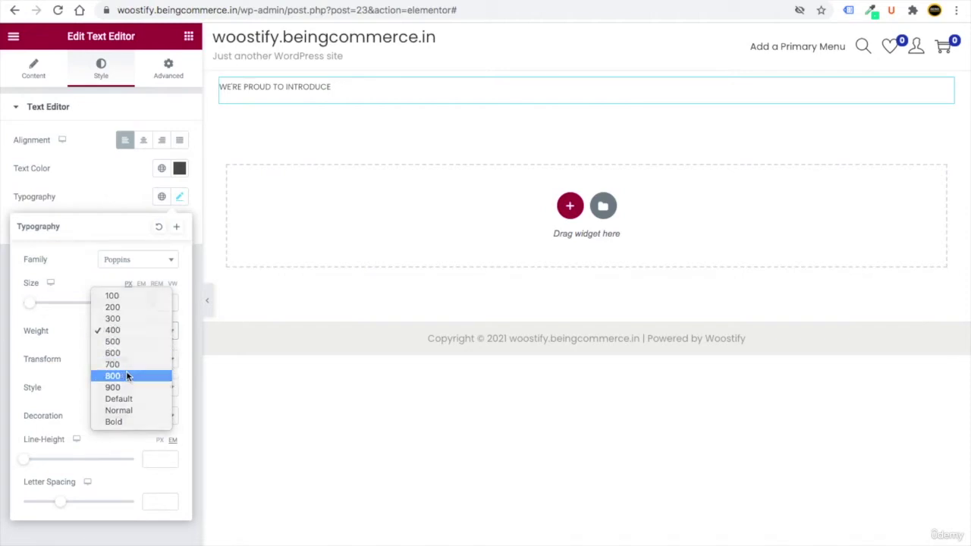
left_click(125, 376)
left_click(122, 331)
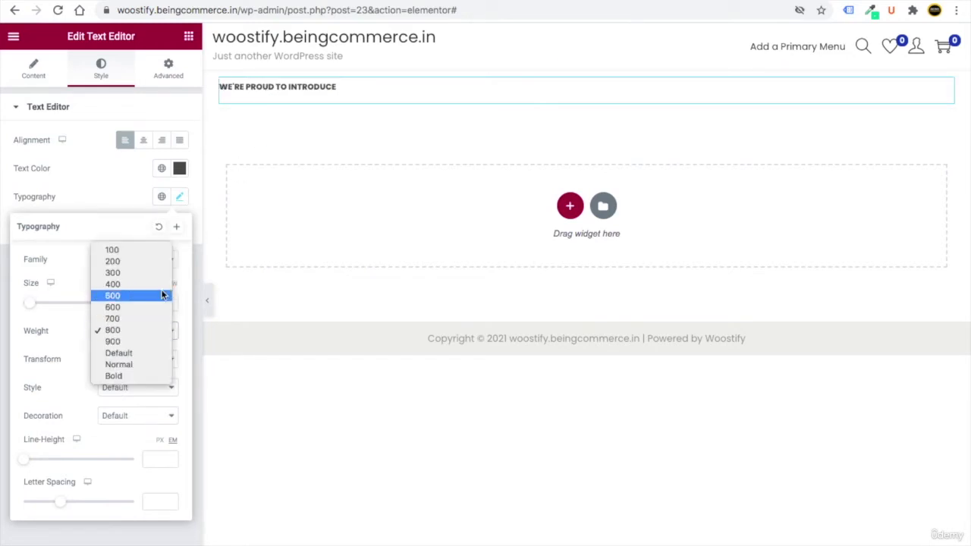
left_click(138, 251)
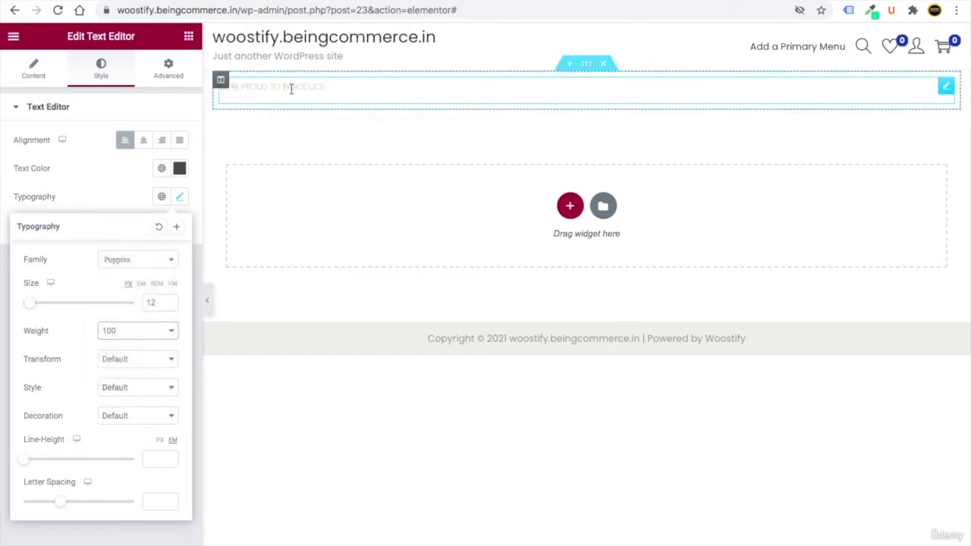
Set the introductory text's font weight to 600 and its transform to Uppercase
left_click(125, 331)
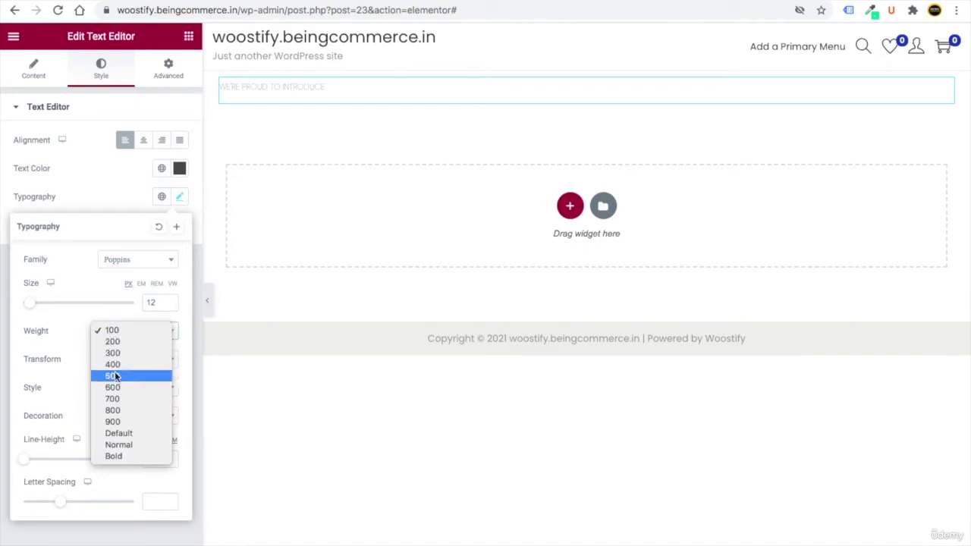
left_click(123, 387)
left_click(126, 364)
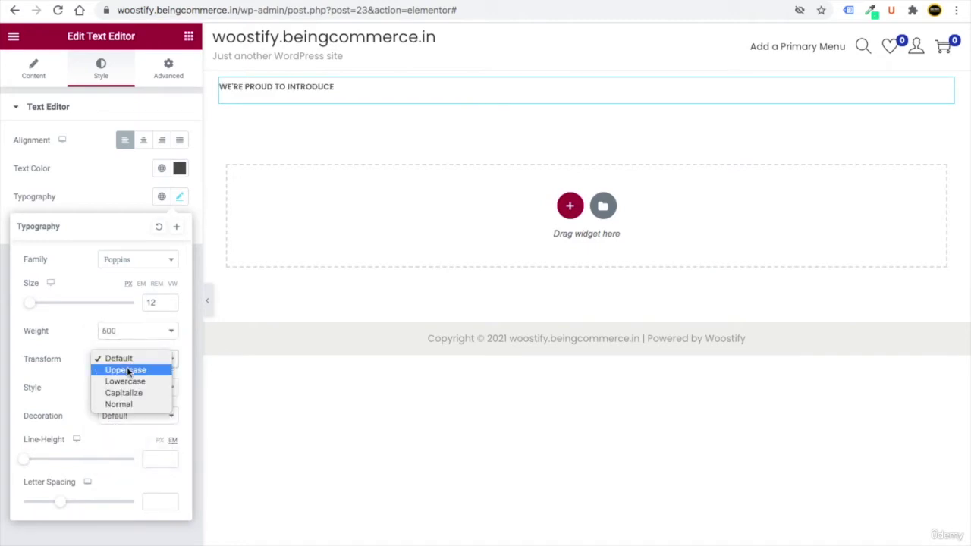
left_click(127, 369)
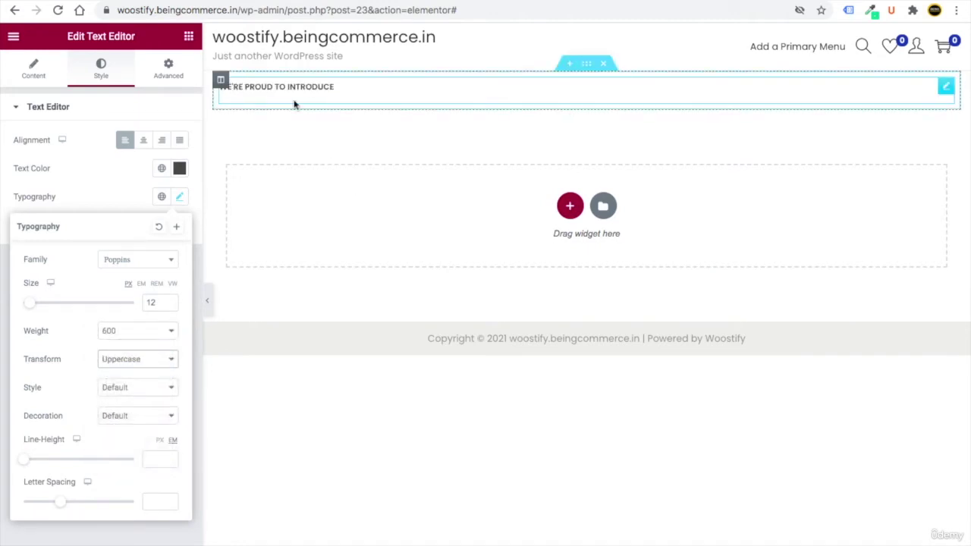
left_click(104, 201)
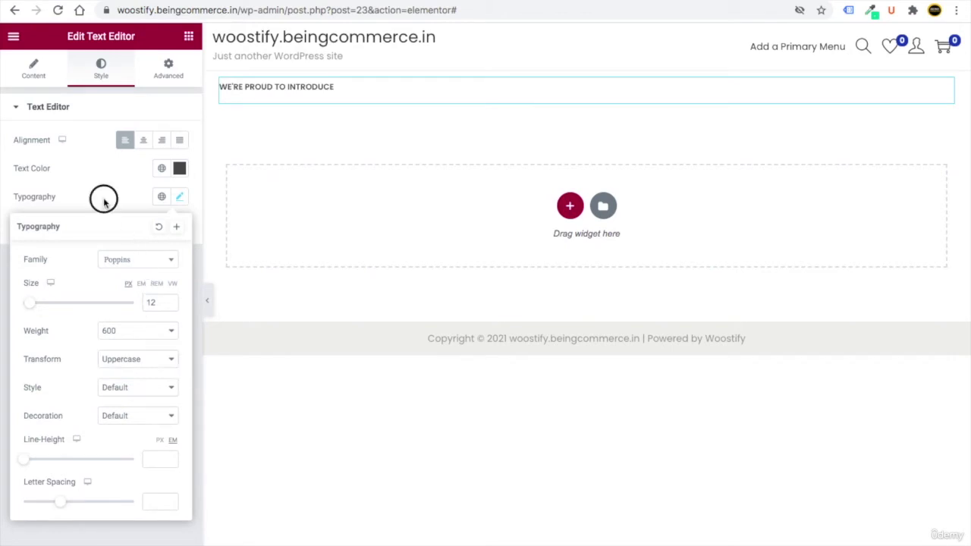
Add a Heading widget below the introductory text and set its title to "Fashionale Fit Trending Style Men Wear"
left_click(190, 37)
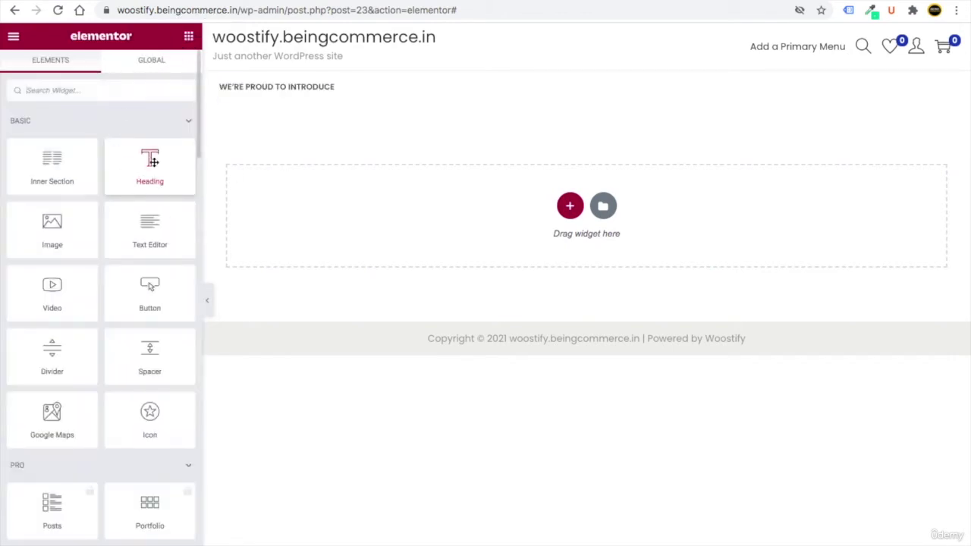
left_click_drag(148, 167, 269, 108)
left_click(48, 156)
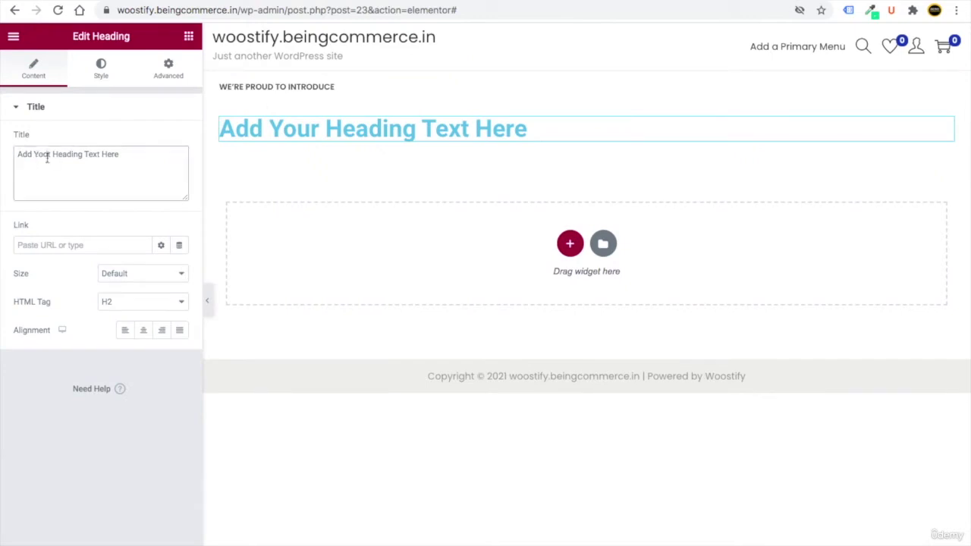
key("ctrl+a")
type("fA")
key("BackSpace")
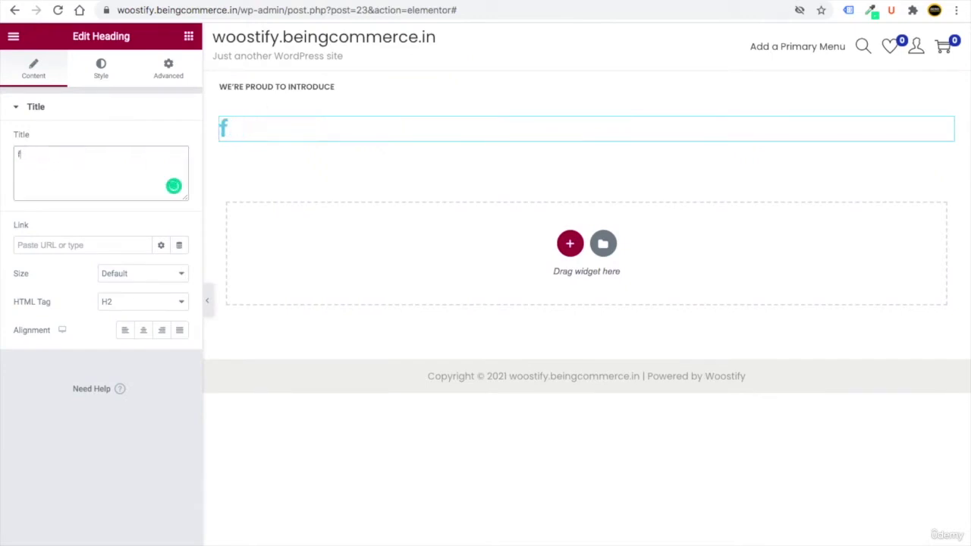
key("BackSpace")
type("Fashionale Fit Trending Style Men Wear")
right_click(38, 155)
left_click(157, 154)
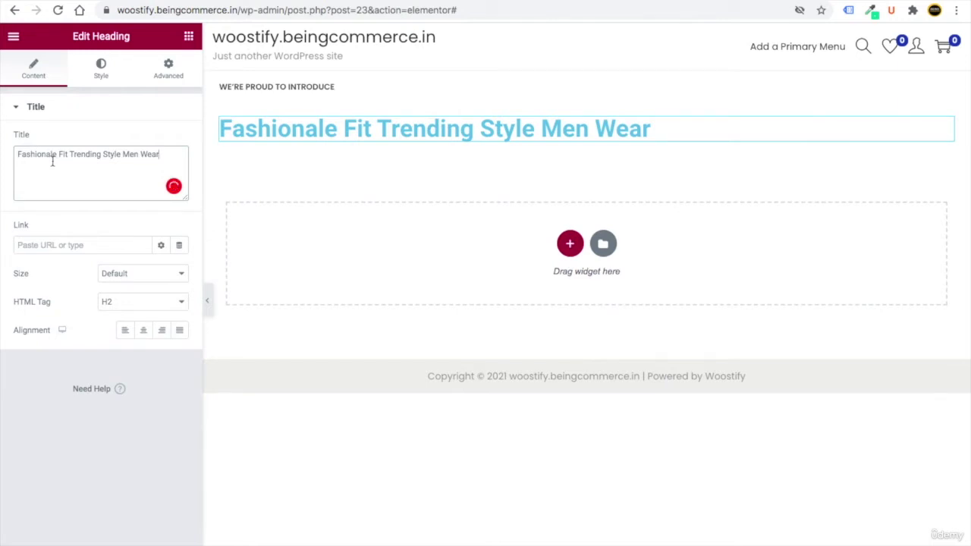
Split the heading's title text onto separate lines before "Trending Style" and before "Men Wear"
left_click(70, 154)
key("Return")
left_click(71, 164)
key("Return")
Insert <br> tags after "Fashionale Fit" and after "Trending Style" in the heading's title
type("<")
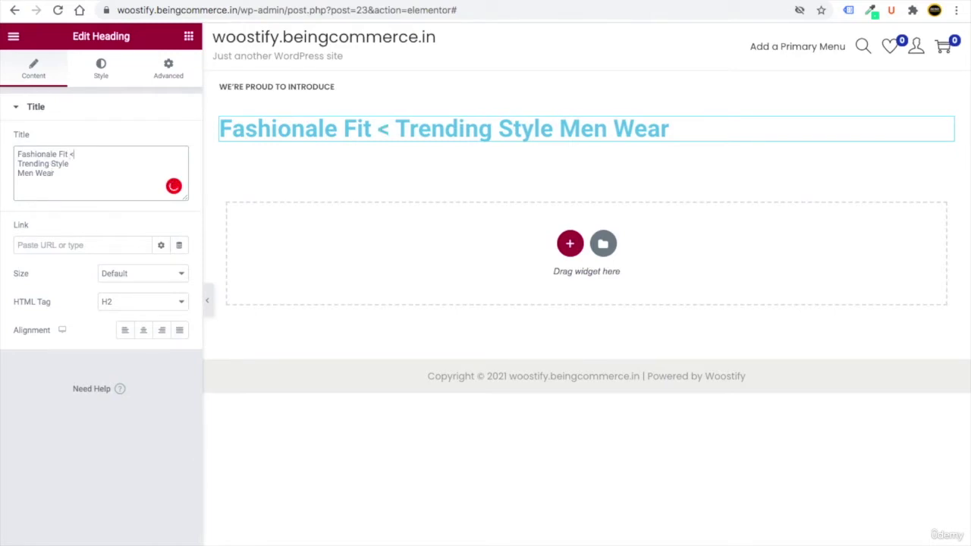
type("br")
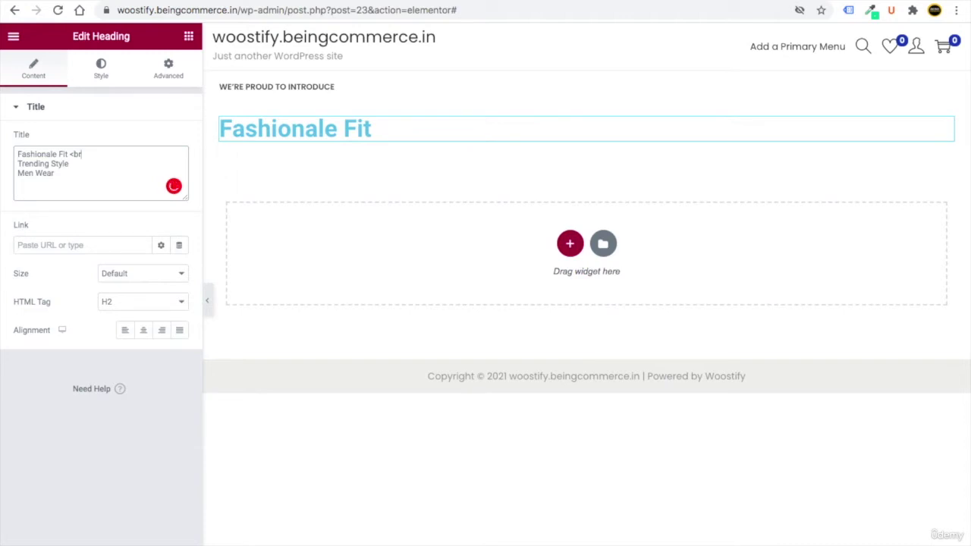
type(">")
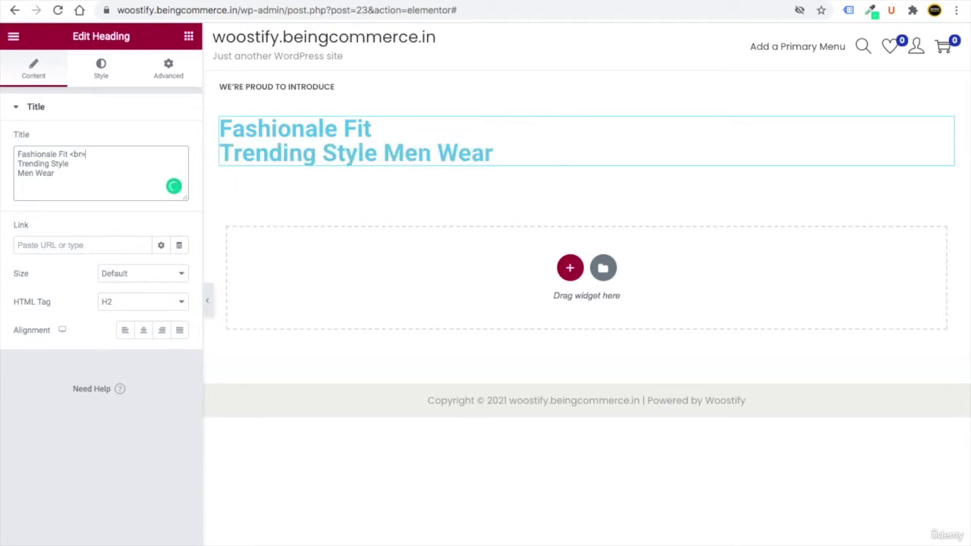
left_click_drag(83, 164, 11, 164)
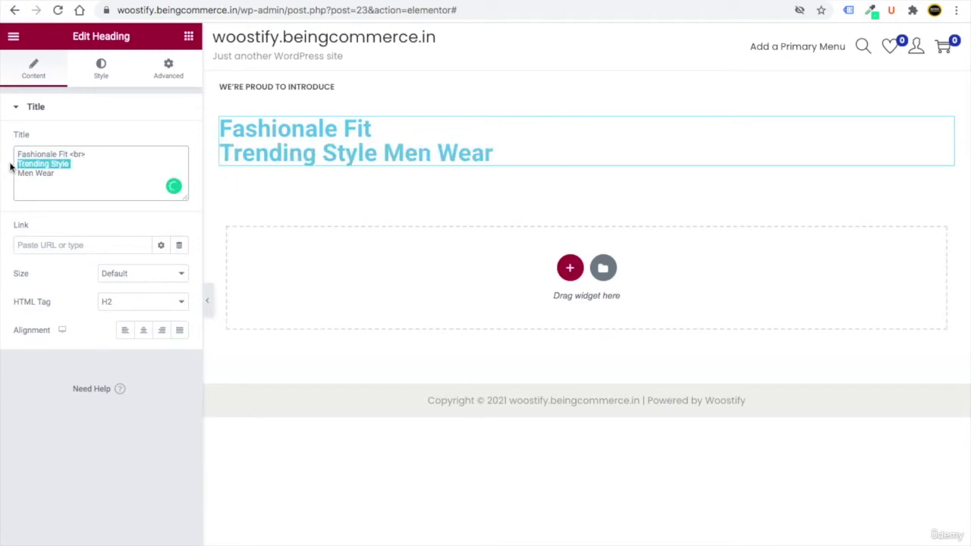
left_click(82, 165)
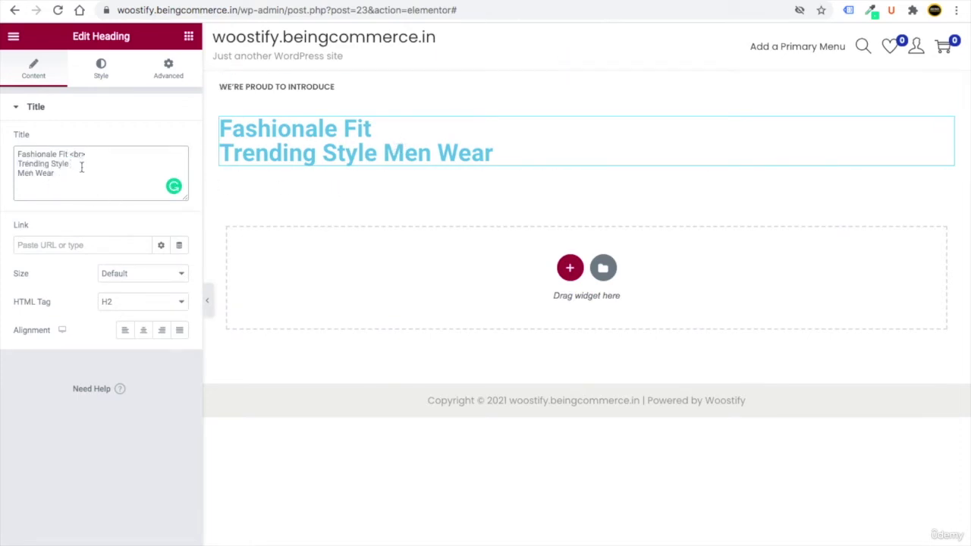
type("<")
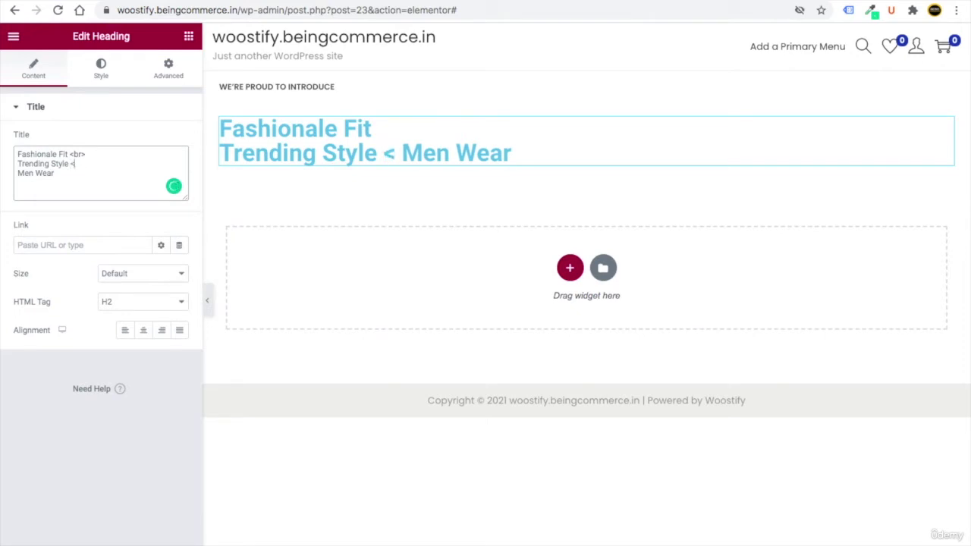
type("br>")
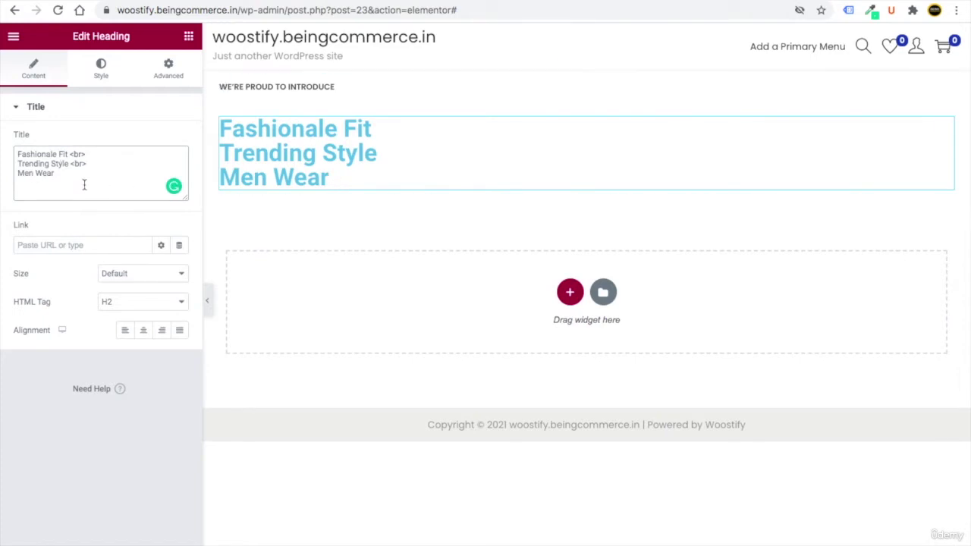
Remove the plain line breaks from the heading's title text, keeping the <br> tags
key("BackSpace")
left_click(19, 163)
key("BackSpace")
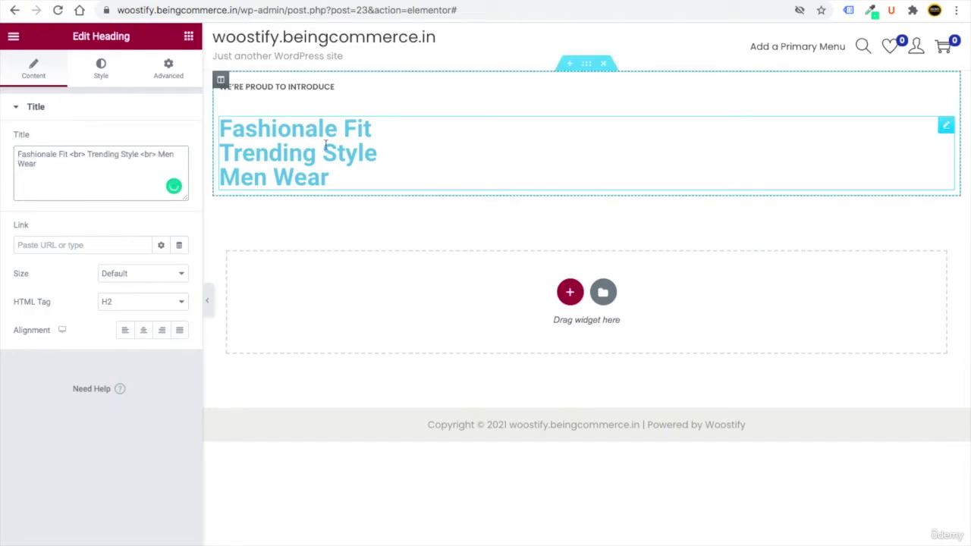
double_click(79, 154)
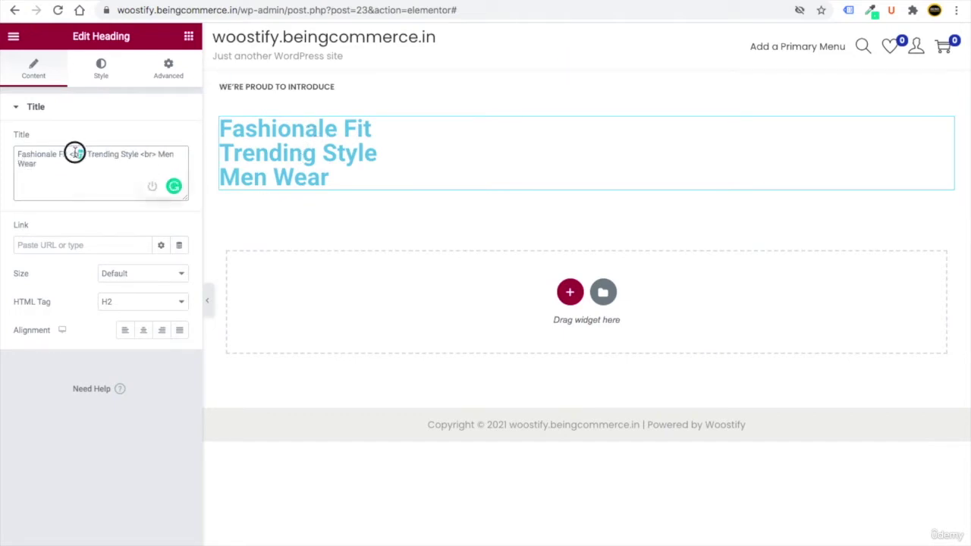
left_click(141, 154)
left_click_drag(139, 154, 158, 154)
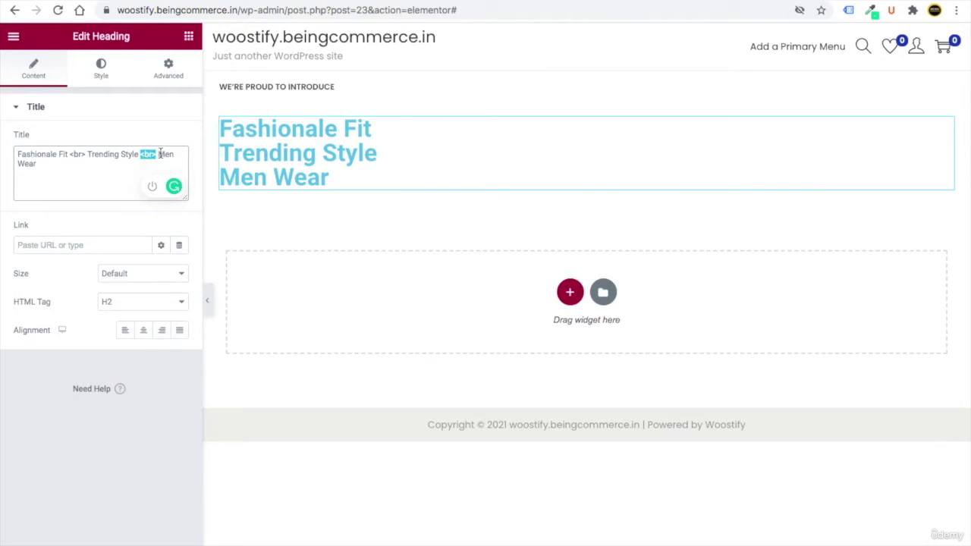
left_click(157, 155)
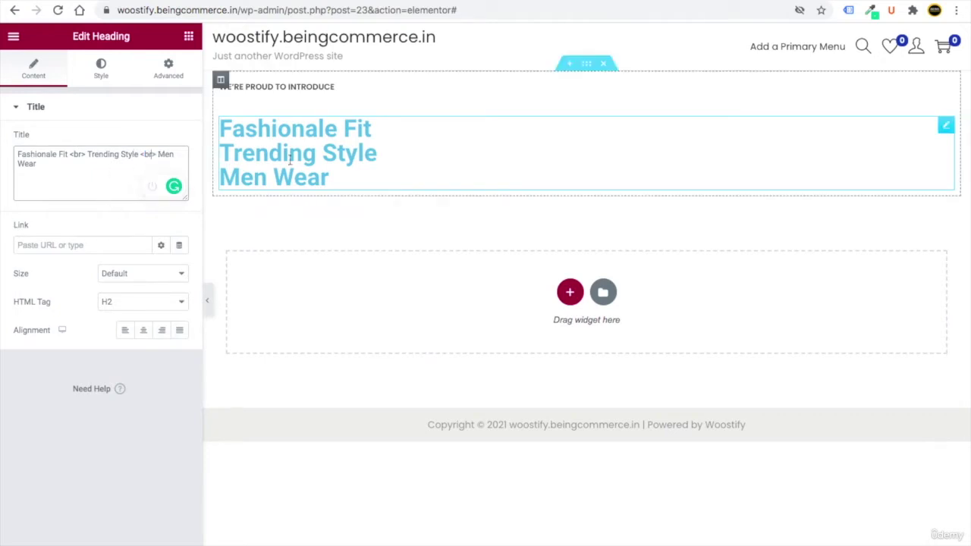
Set the three-line heading's text color to #2b2b2b
left_click(101, 68)
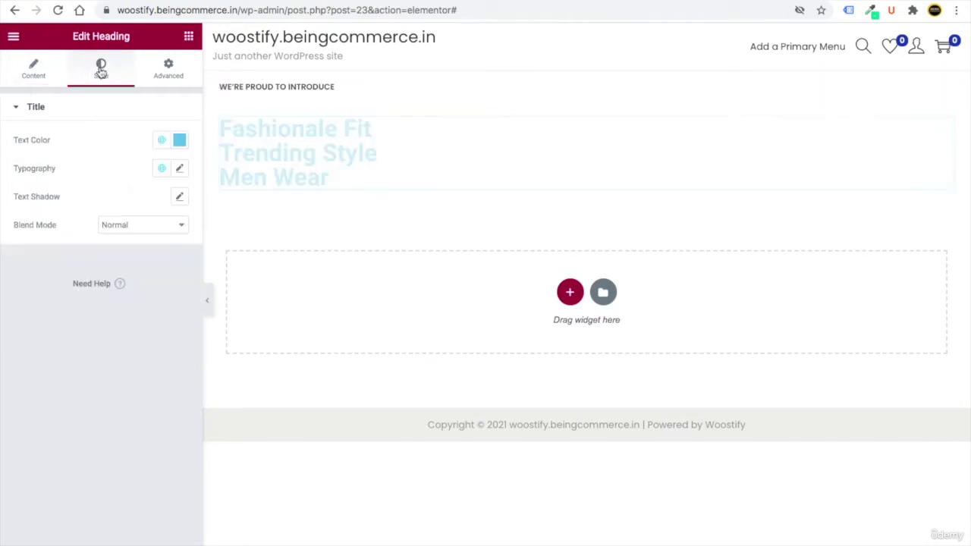
left_click(179, 140)
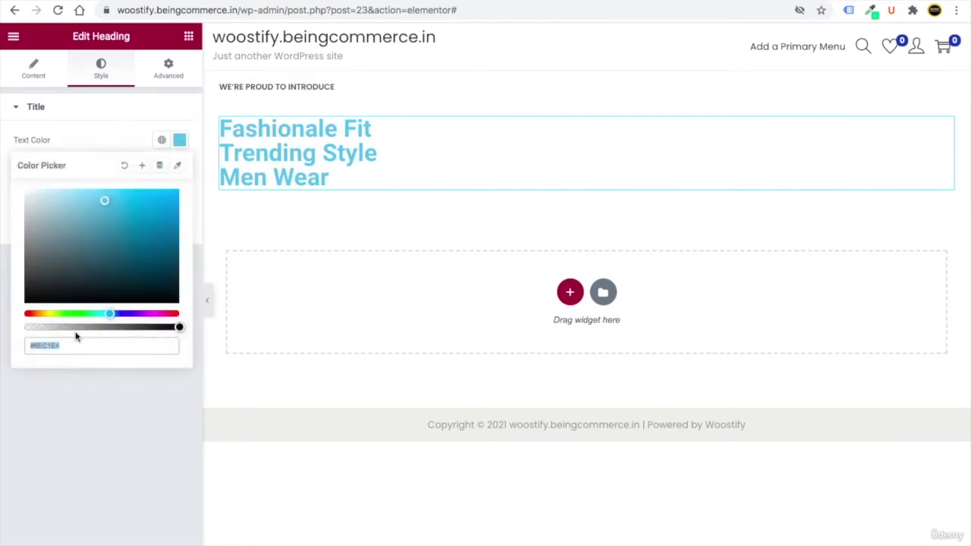
key("BackSpace")
type("#2b2b2b")
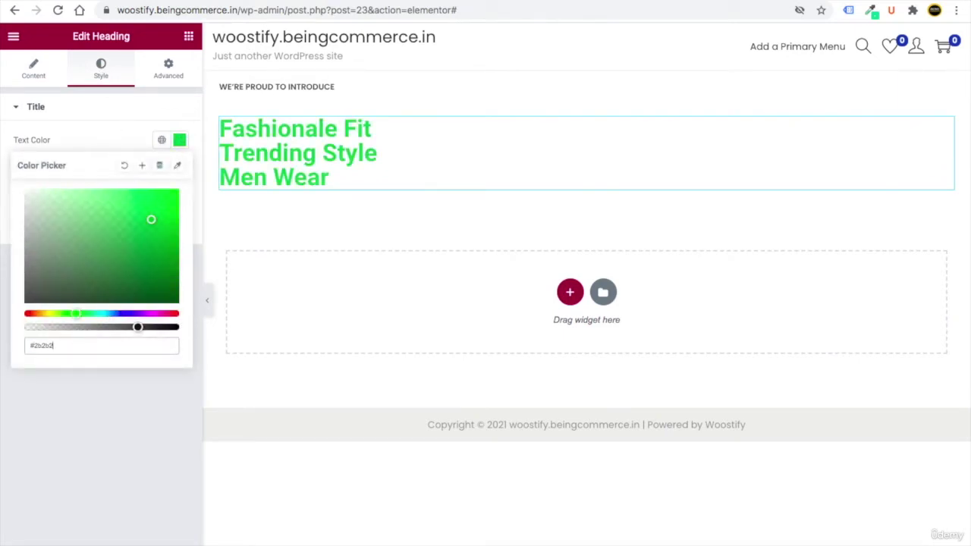
Save the heading's text color as a new global color named "#2b2b2b" and check it in the global colors list
left_click(142, 164)
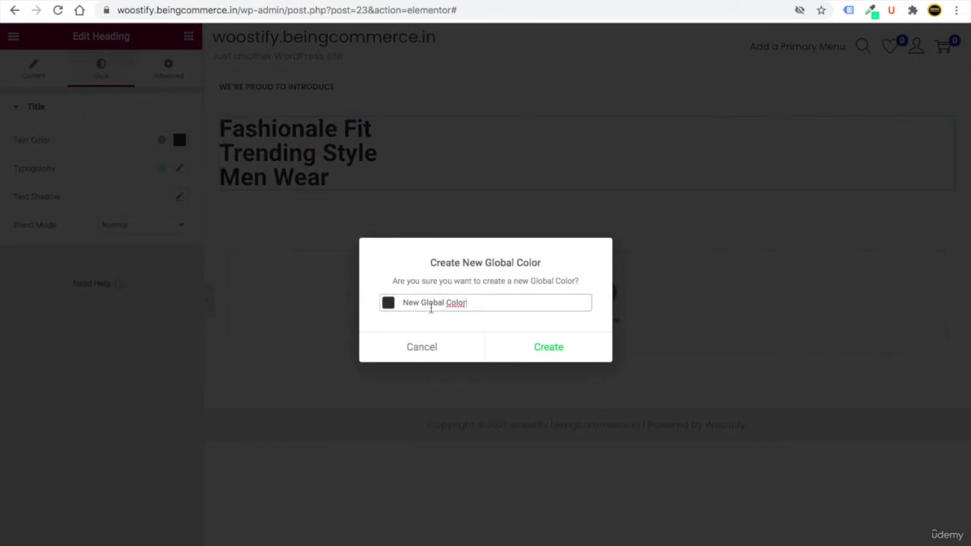
left_click(431, 303)
key("ctrl+a")
type("#2b2")
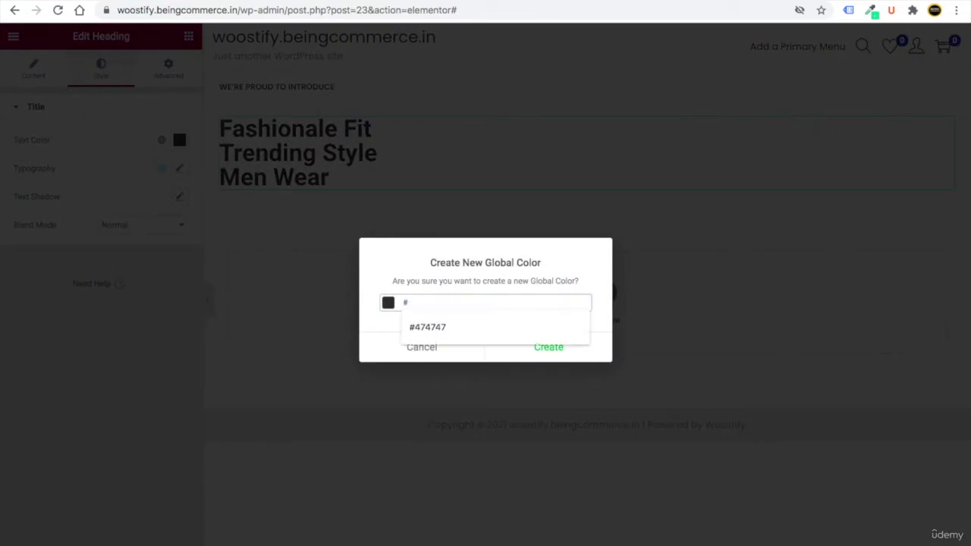
left_click(523, 350)
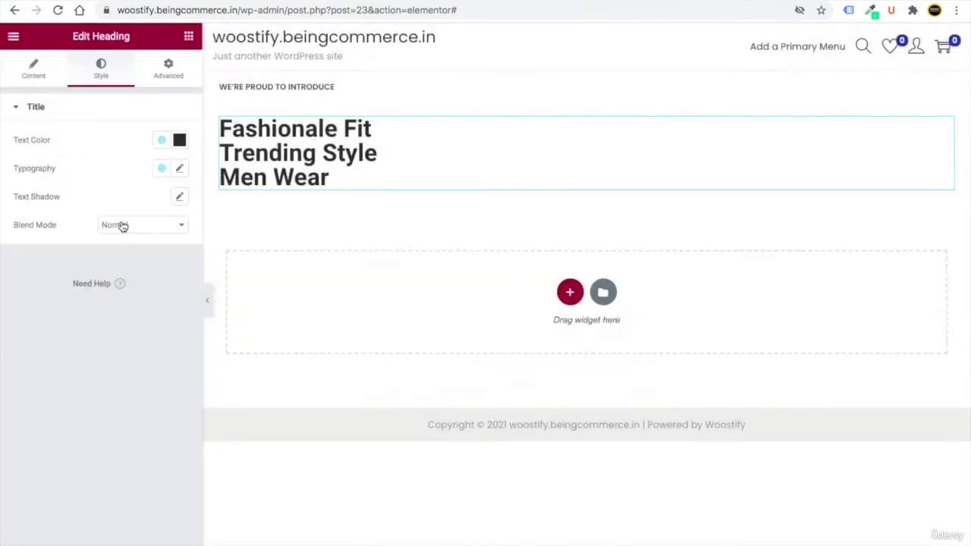
left_click(162, 144)
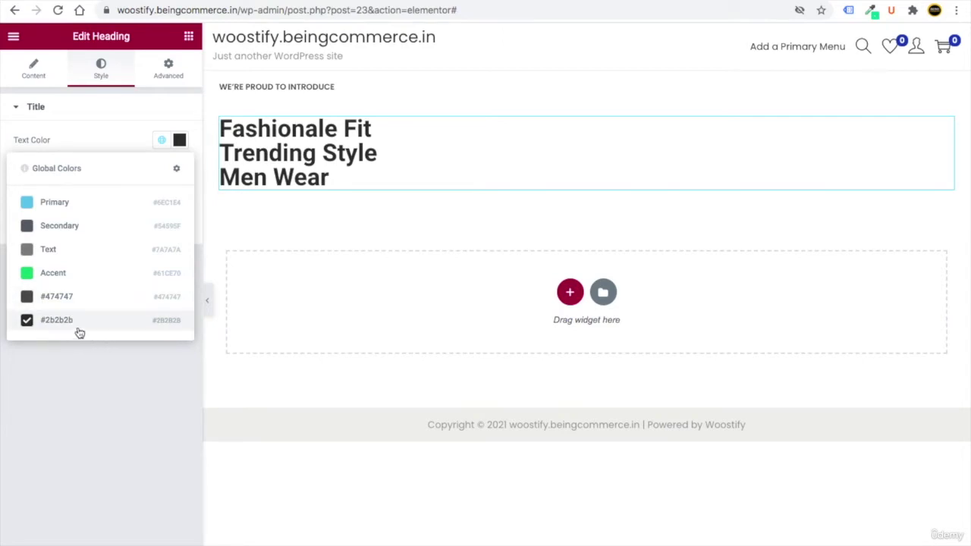
left_click(84, 354)
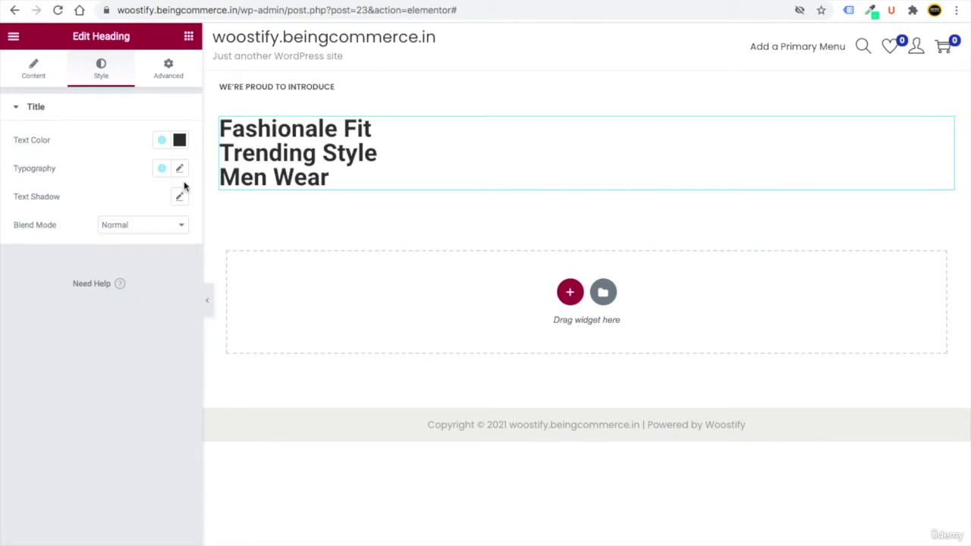
Set the heading's typography to the Poppins font family at a size of 45 px
left_click(180, 170)
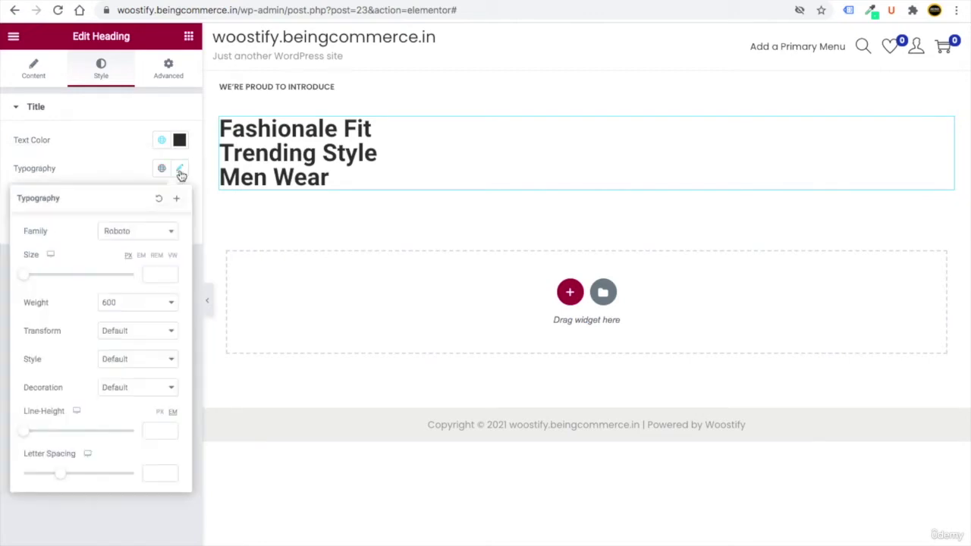
left_click(110, 231)
type("pop")
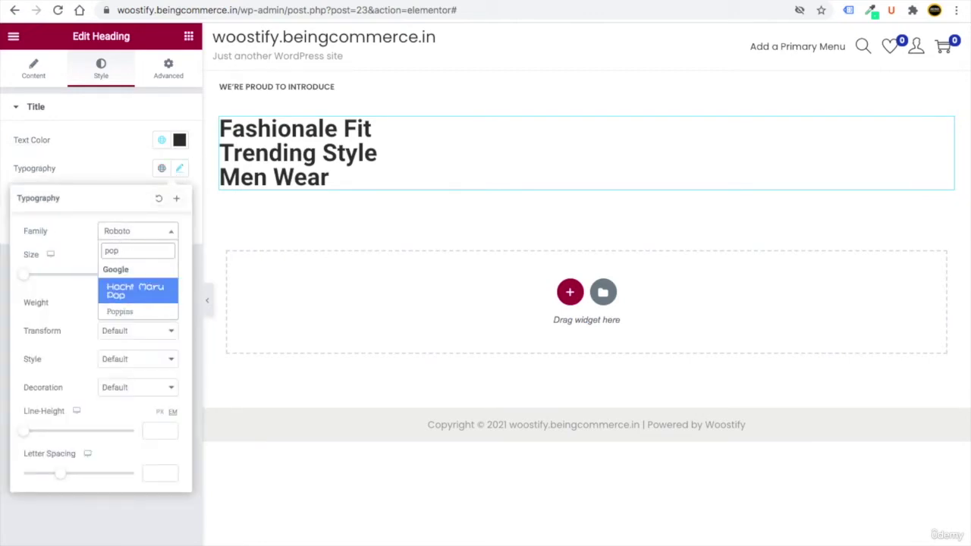
key("Return")
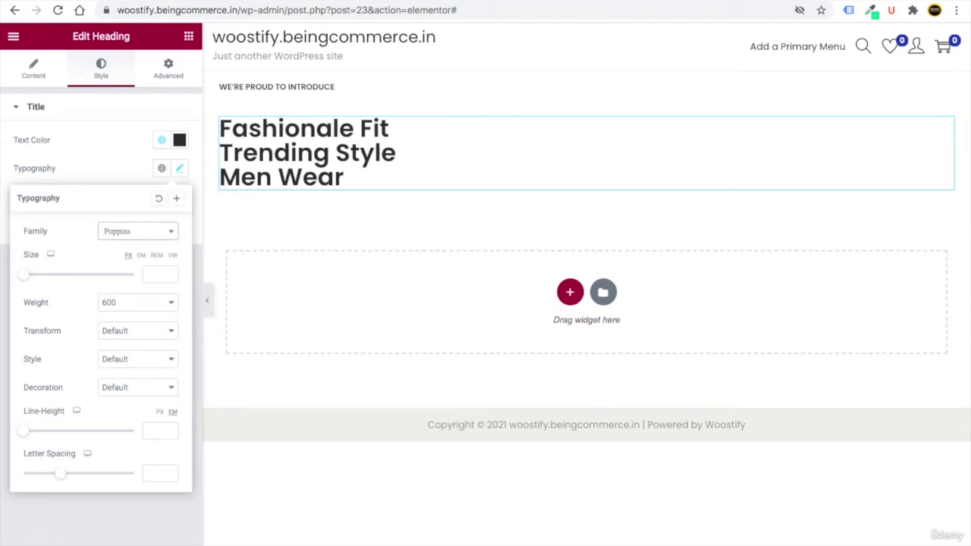
left_click(148, 274)
type("45")
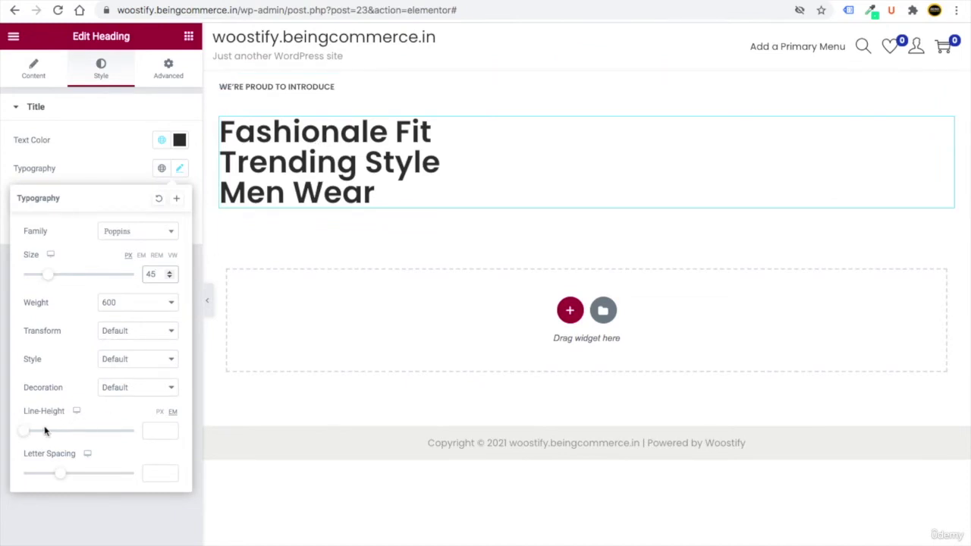
Switch the heading's line height unit to pixels and set the line height to 60 px
left_click(170, 406)
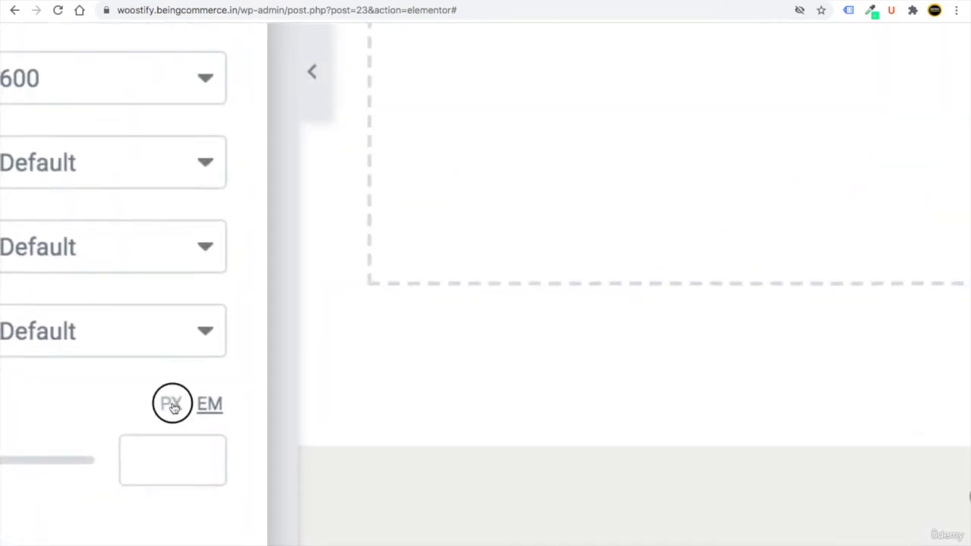
left_click(155, 429)
type("60")
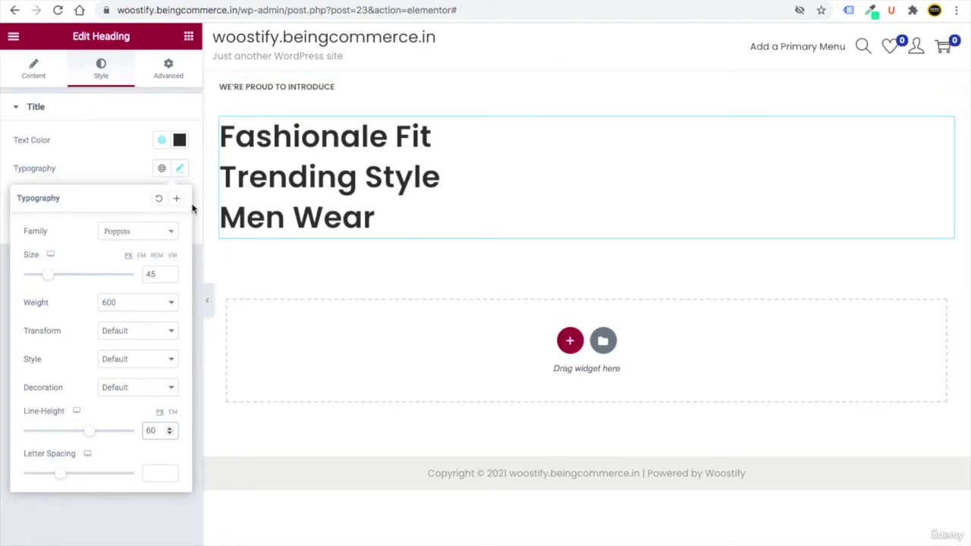
Add a Text Editor widget below the heading and replace its placeholder text with "Exclusive From Being Commerce"
left_click(189, 38)
left_click_drag(149, 228, 274, 240)
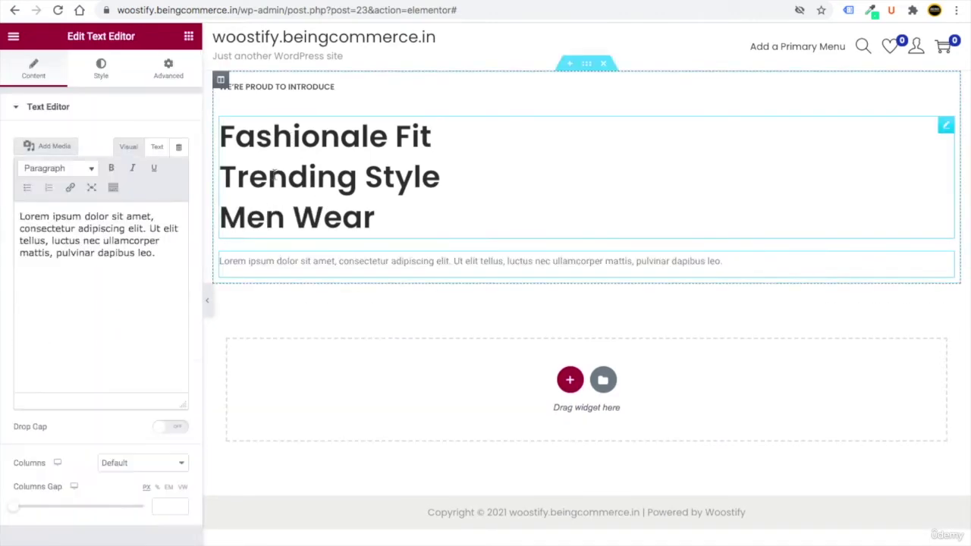
left_click_drag(158, 268, 12, 223)
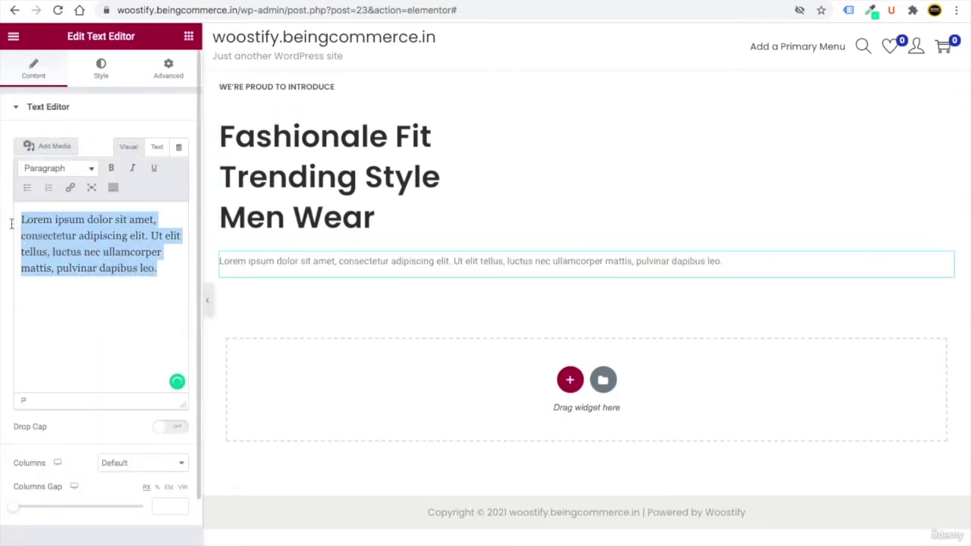
type("Exclusive From Being Commerce")
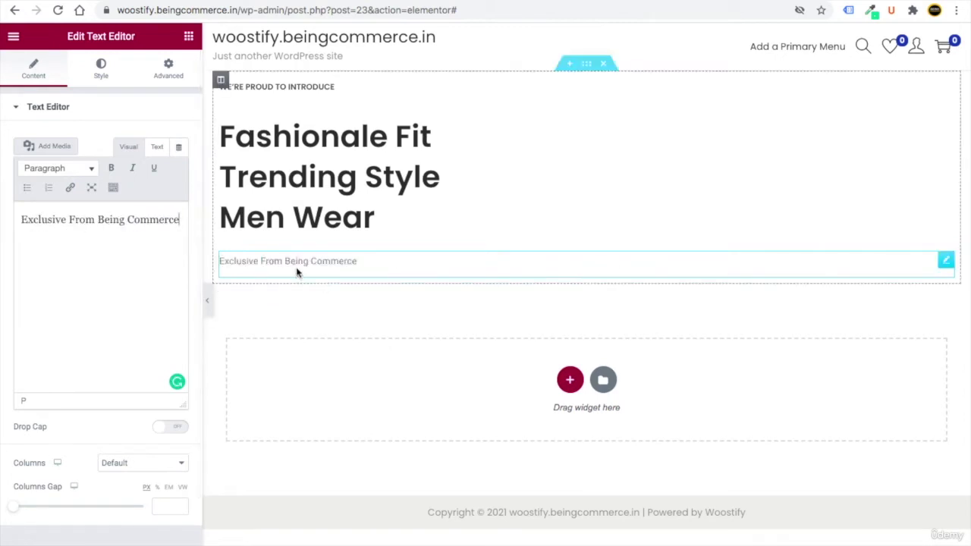
Apply the global color #2b2b2b to the "Exclusive From Being Commerce" text
left_click(102, 69)
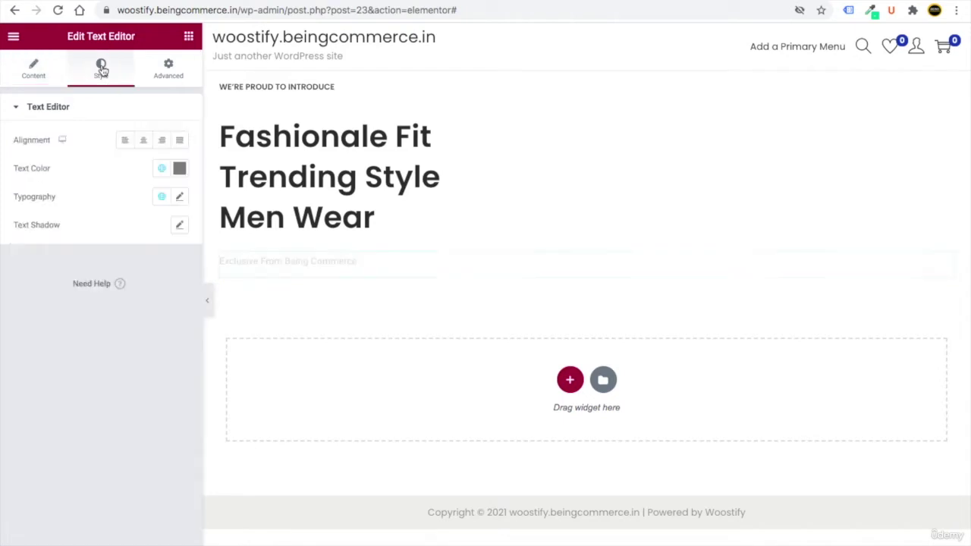
left_click(162, 168)
left_click(85, 348)
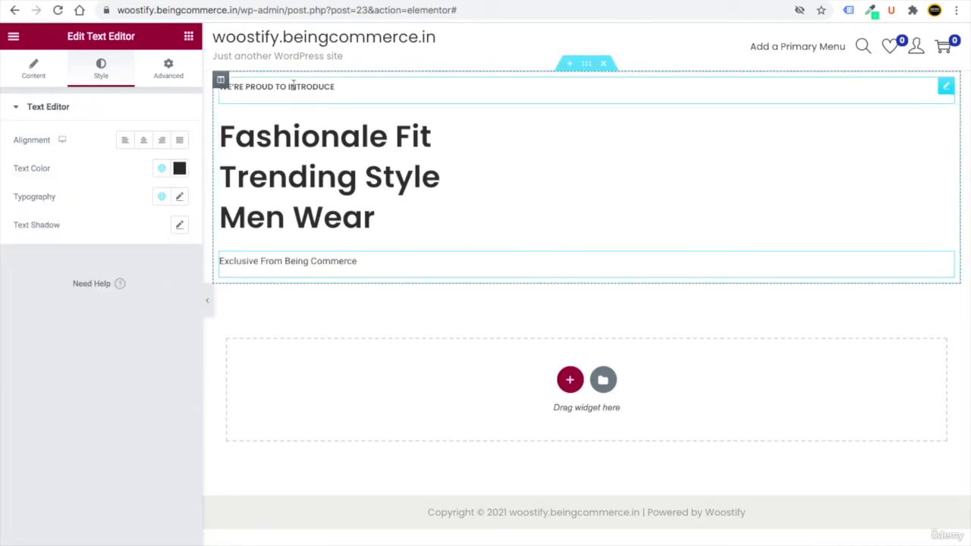
Set the "Exclusive From Being Commerce" text's typography to the Poppins font family at a size of 18 px
left_click(179, 199)
left_click(134, 260)
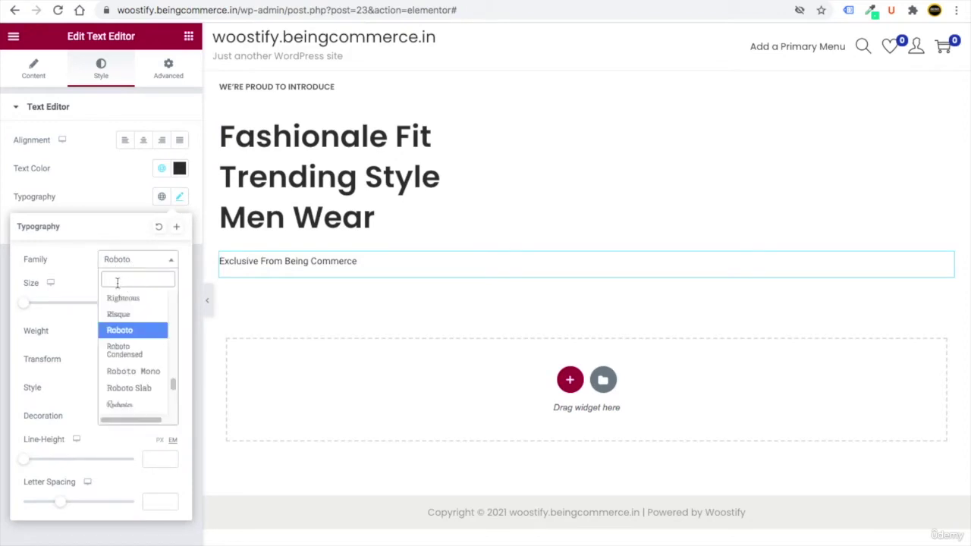
type("pop")
key("Down")
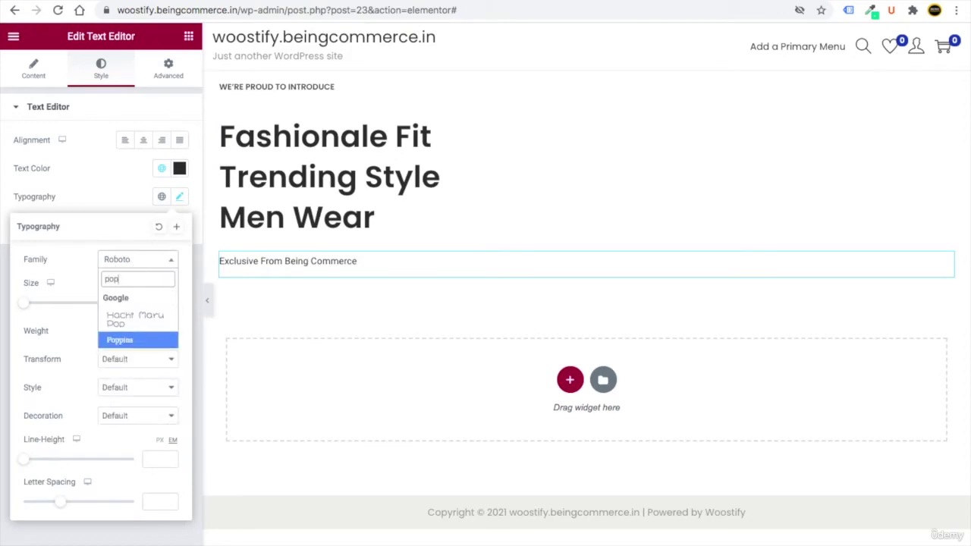
key("Return")
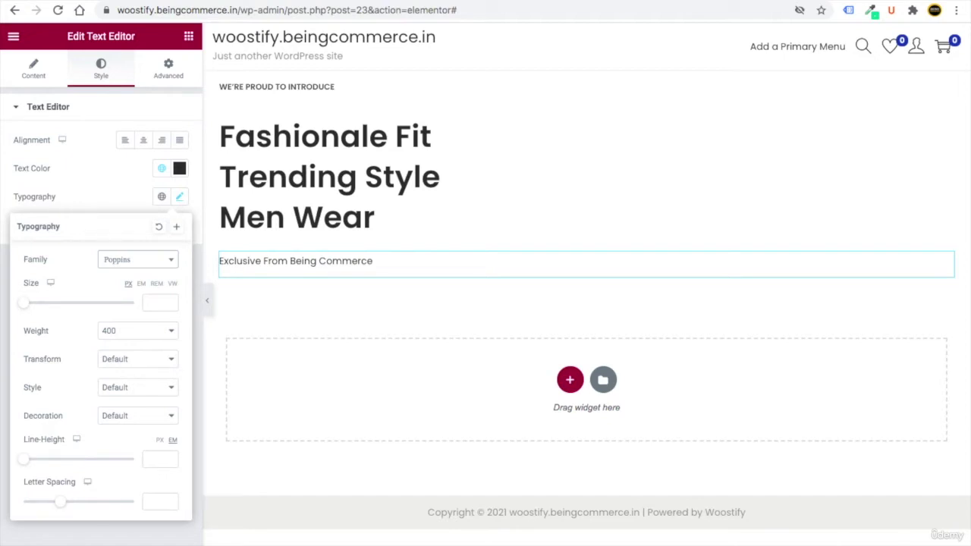
left_click(152, 300)
type("18")
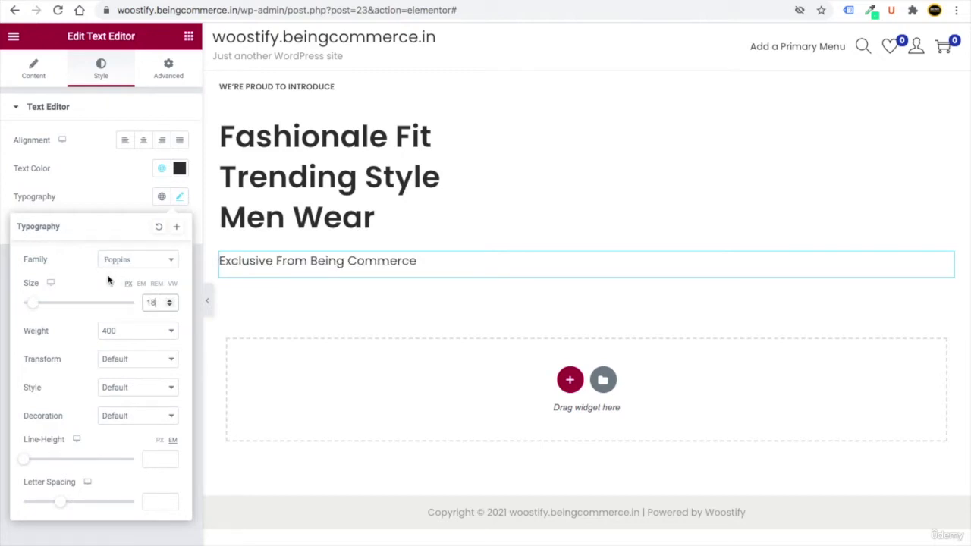
left_click(184, 199)
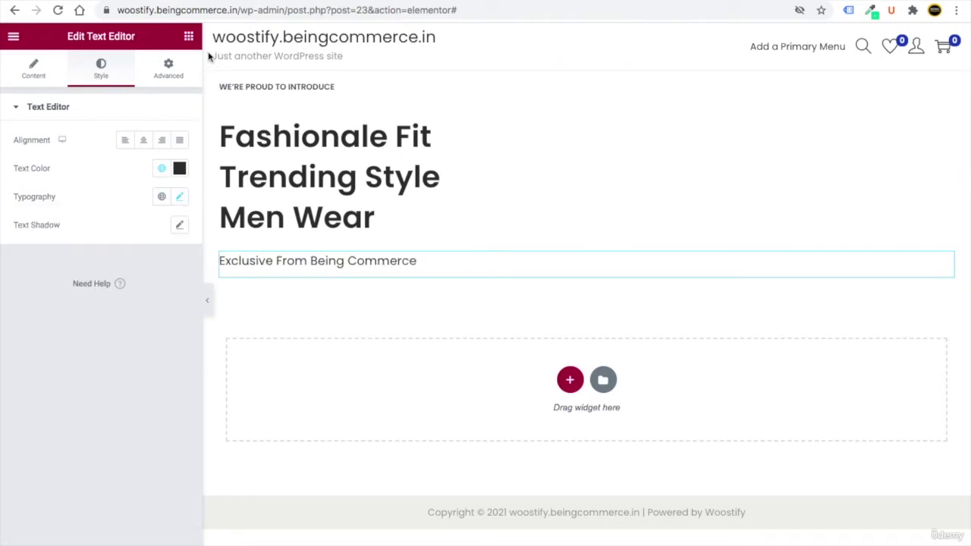
Add a Button widget below the "Exclusive From Being Commerce" text and set its text to "Shop Now"
left_click(189, 38)
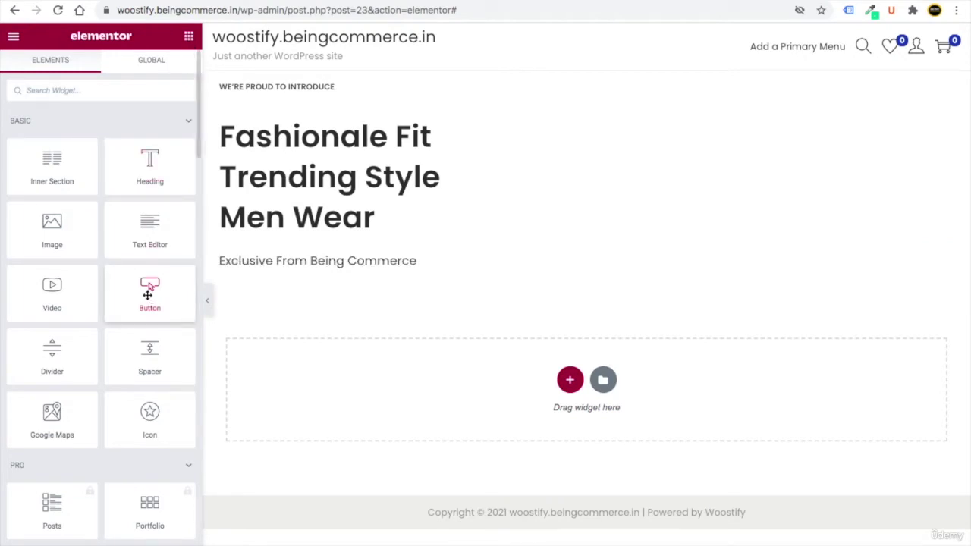
left_click_drag(150, 287, 272, 276)
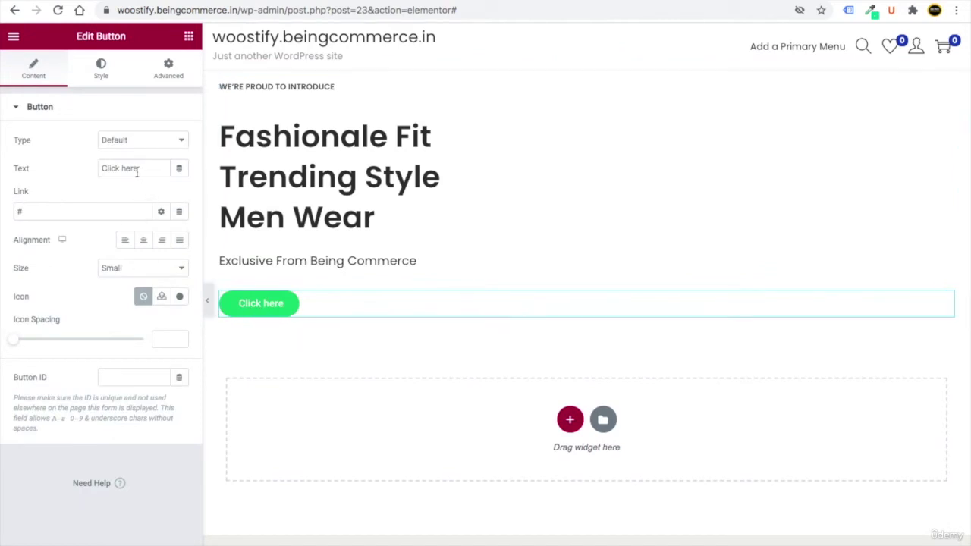
left_click_drag(152, 171, 95, 164)
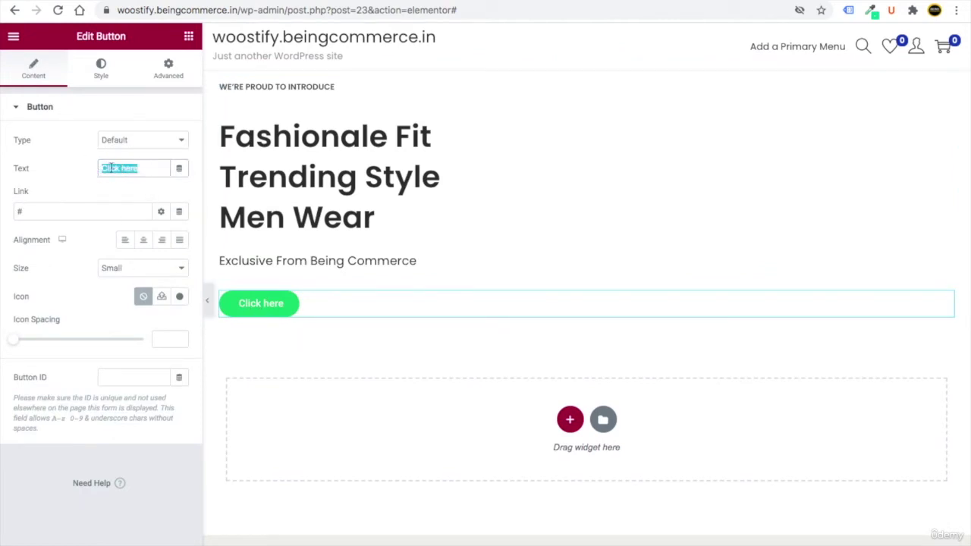
type("Sh")
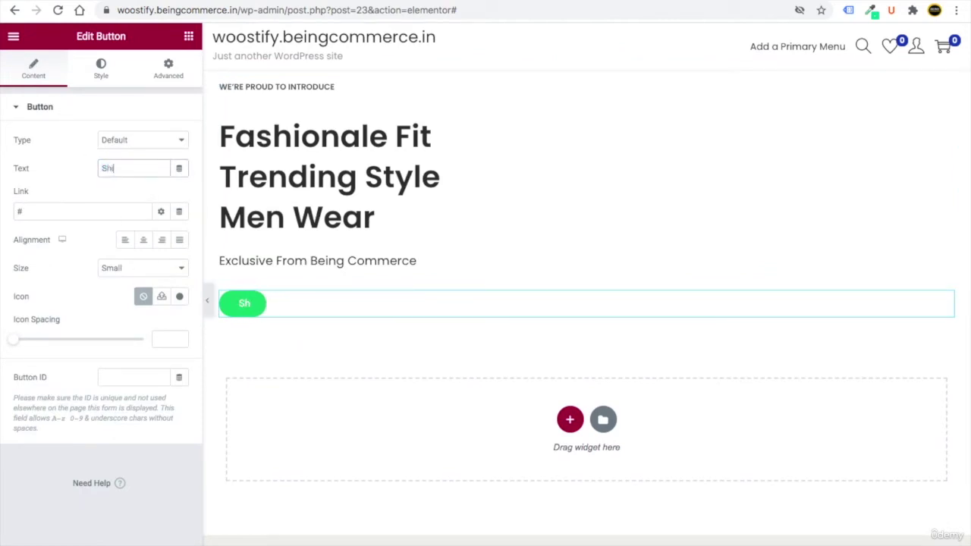
type("io =ow")
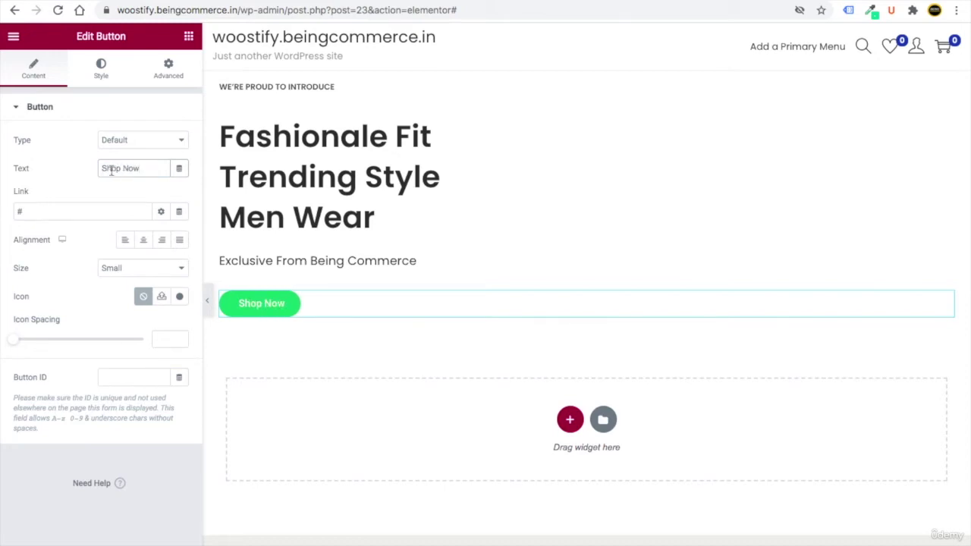
Replace the "Shop Now" button's placeholder link with a link to the site's Shop page
left_click_drag(42, 211, 11, 210)
key("BackSpace")
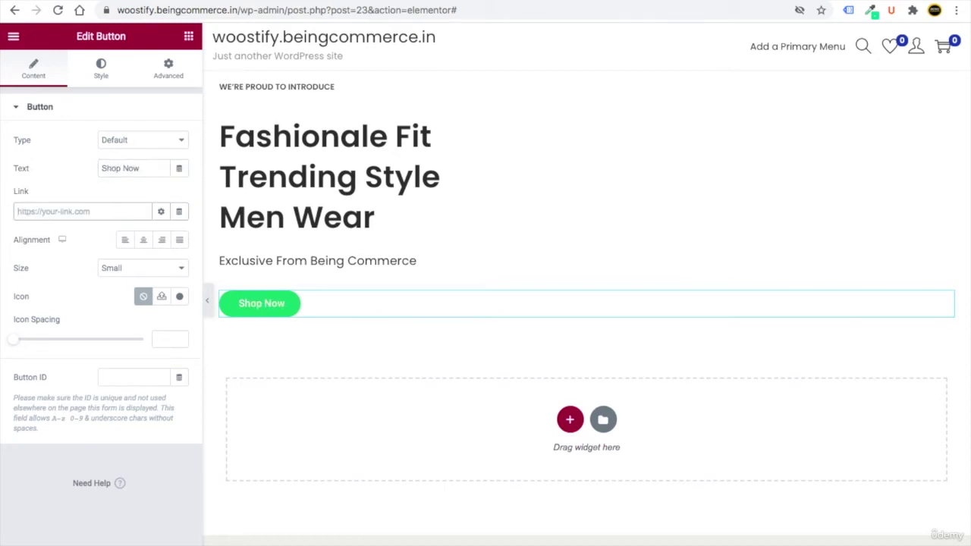
type("shop")
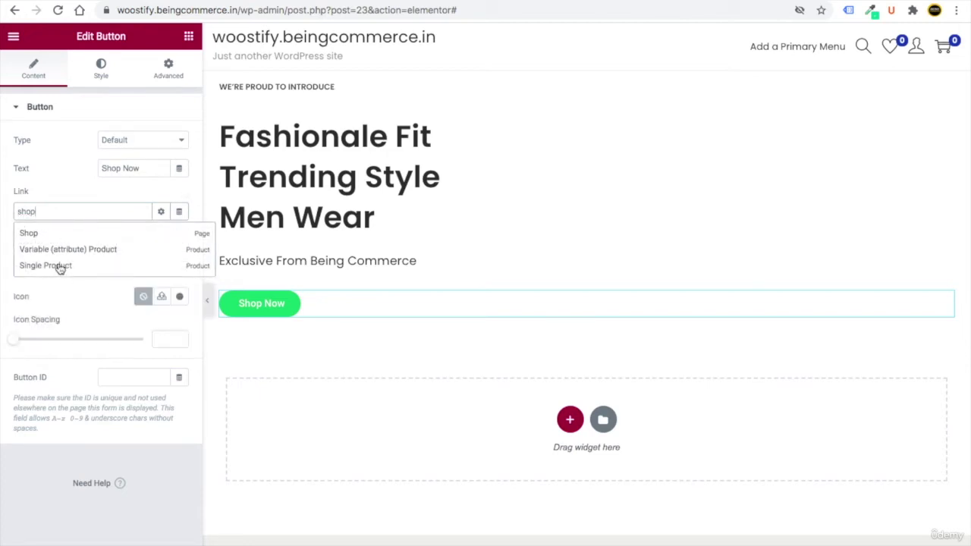
left_click(28, 235)
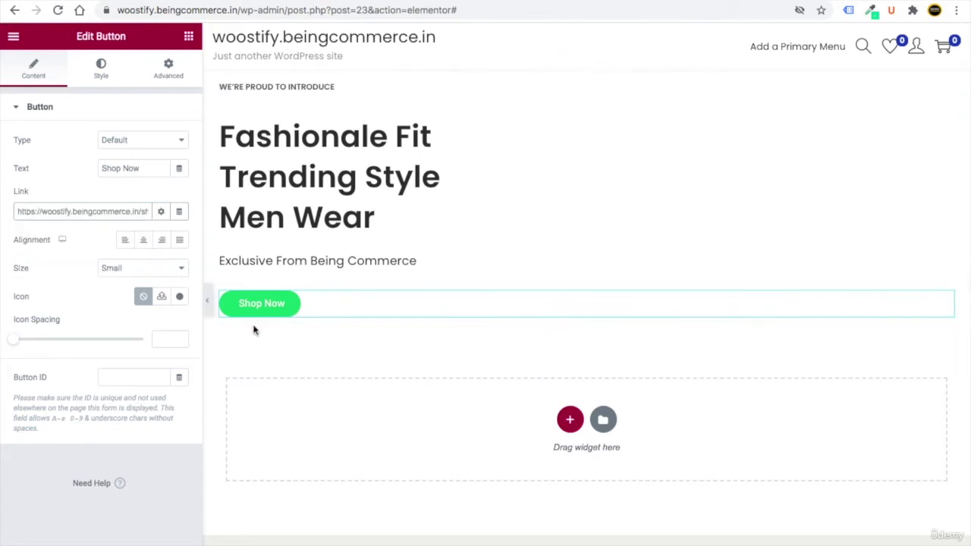
Set the "Shop Now" button's typography to the Poppins font family at a size of 14 px
left_click(100, 70)
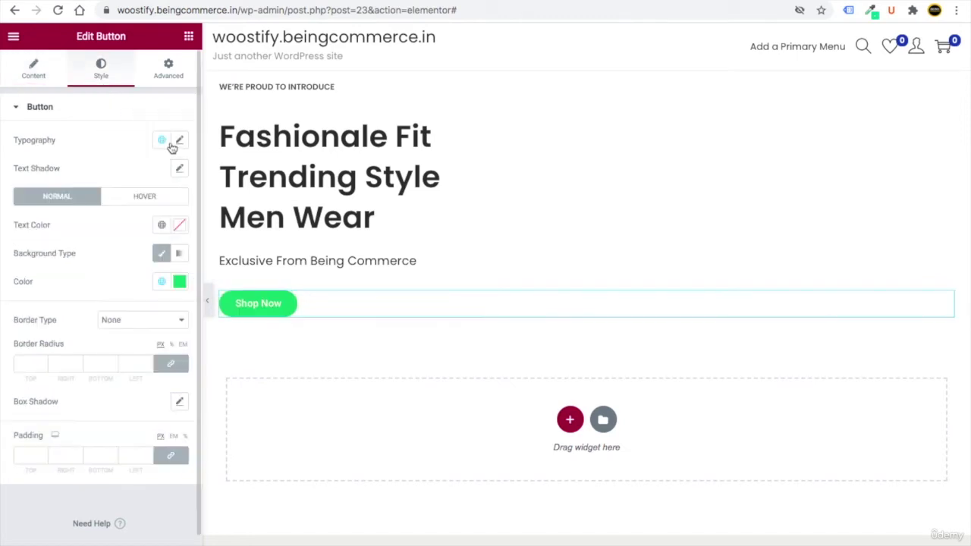
left_click(181, 142)
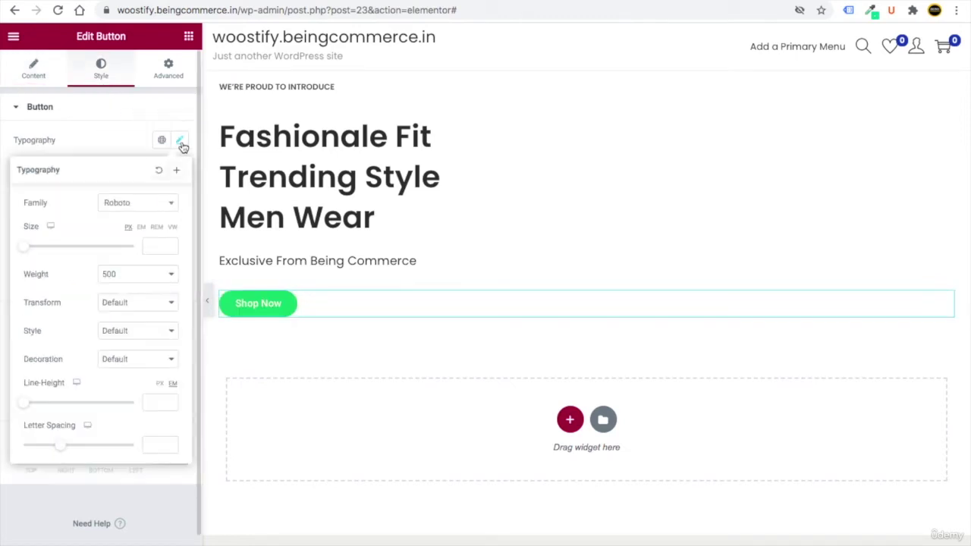
left_click(128, 208)
type("pop")
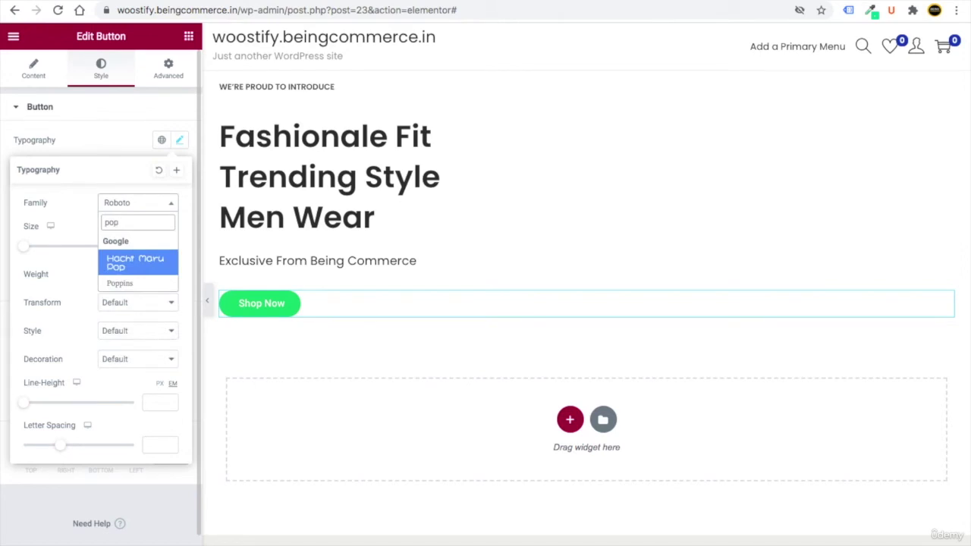
key("Down")
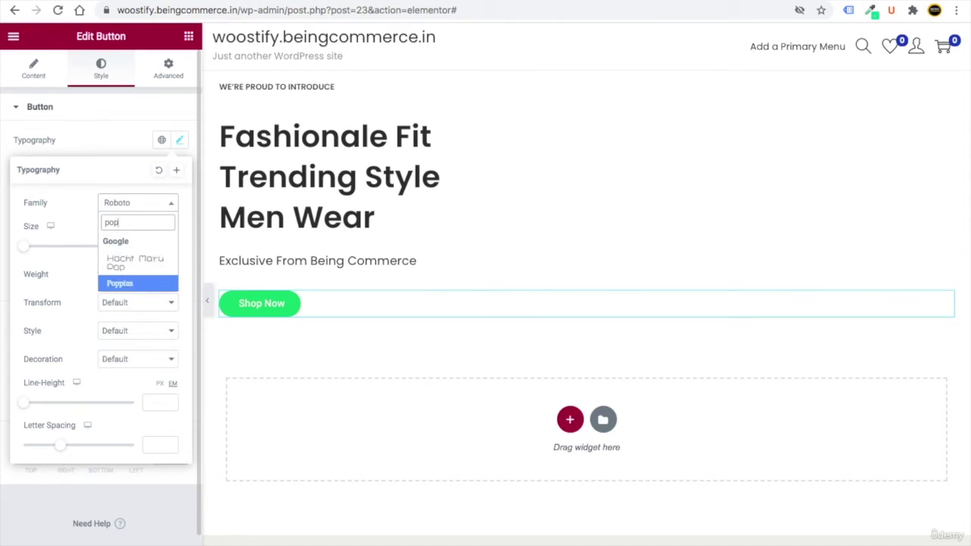
key("Return")
left_click(149, 245)
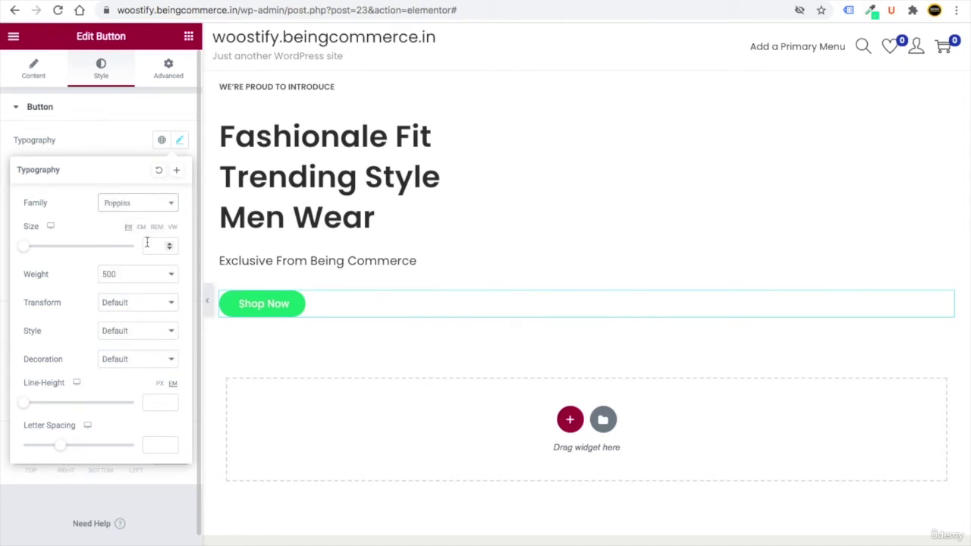
type("14")
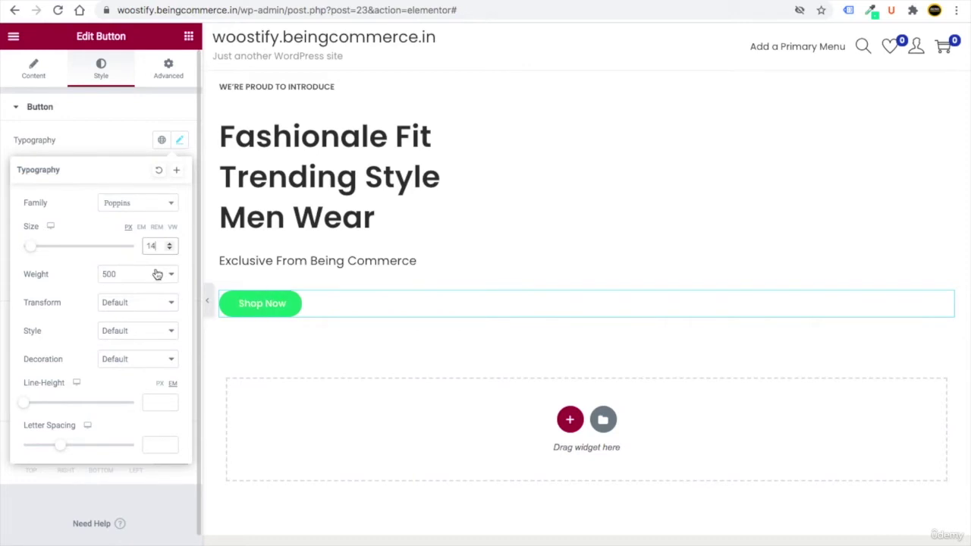
Give the "Shop Now" button text a weight of 600, an Uppercase transform and a letter spacing of 1
left_click(141, 279)
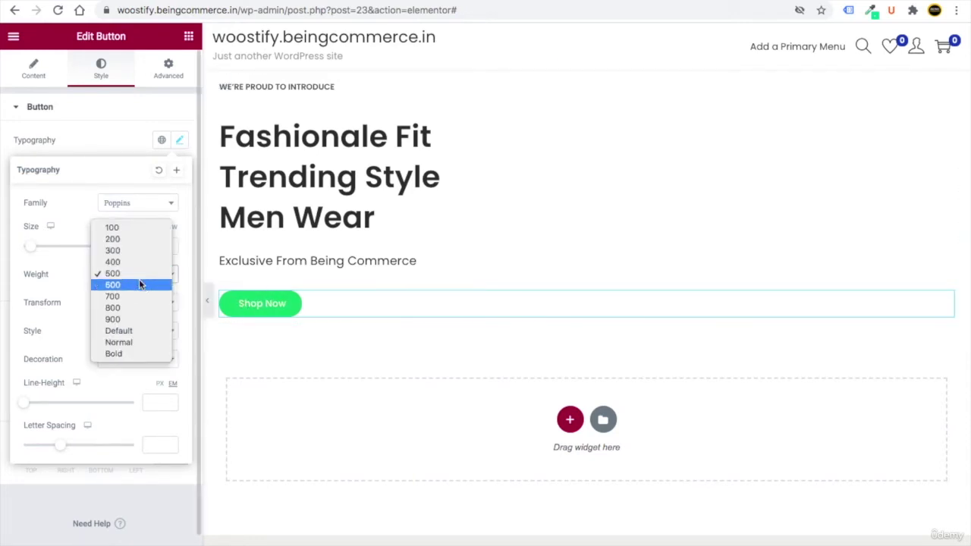
left_click(132, 286)
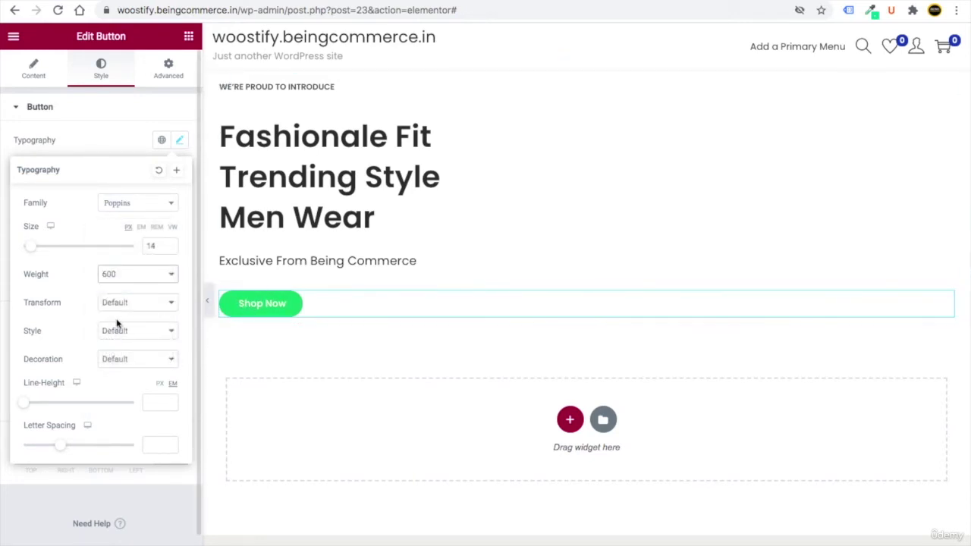
left_click(123, 310)
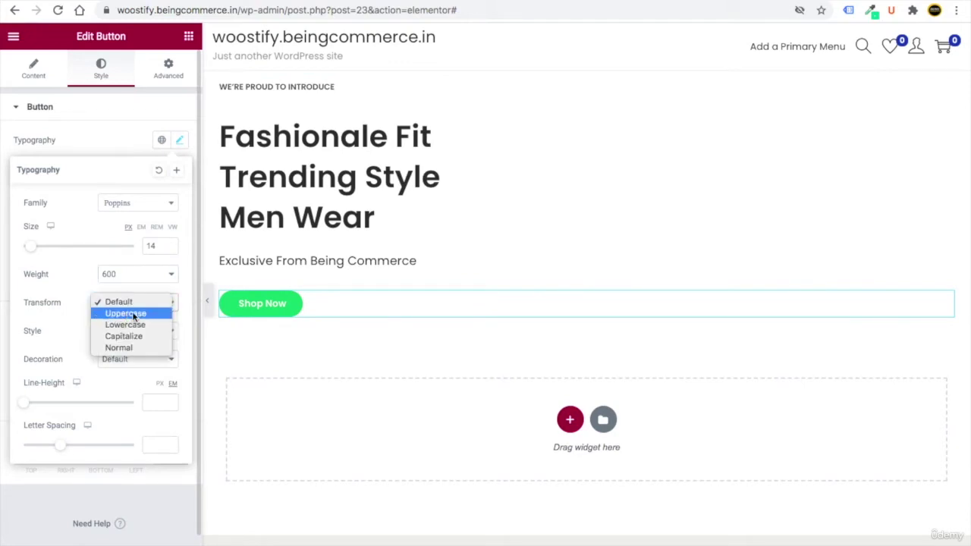
left_click(148, 314)
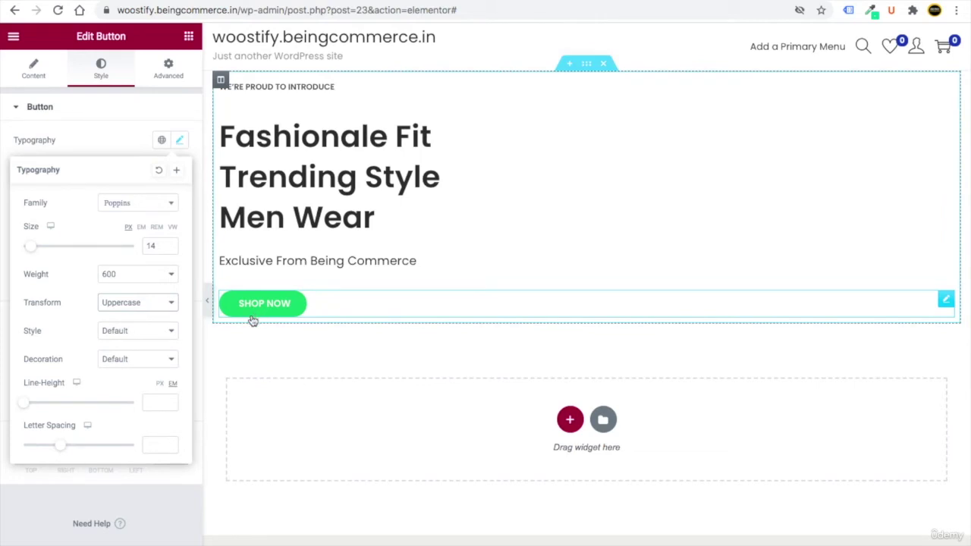
left_click(152, 443)
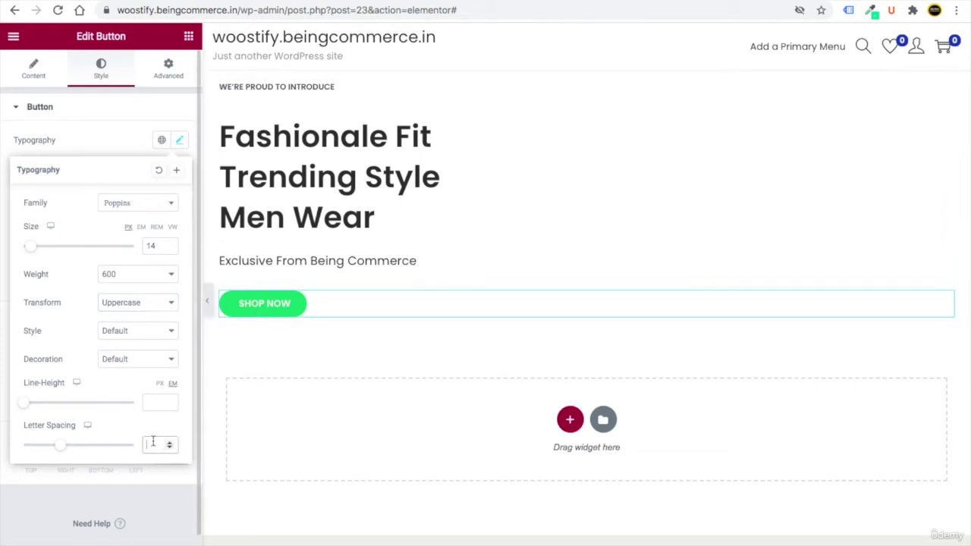
type("1")
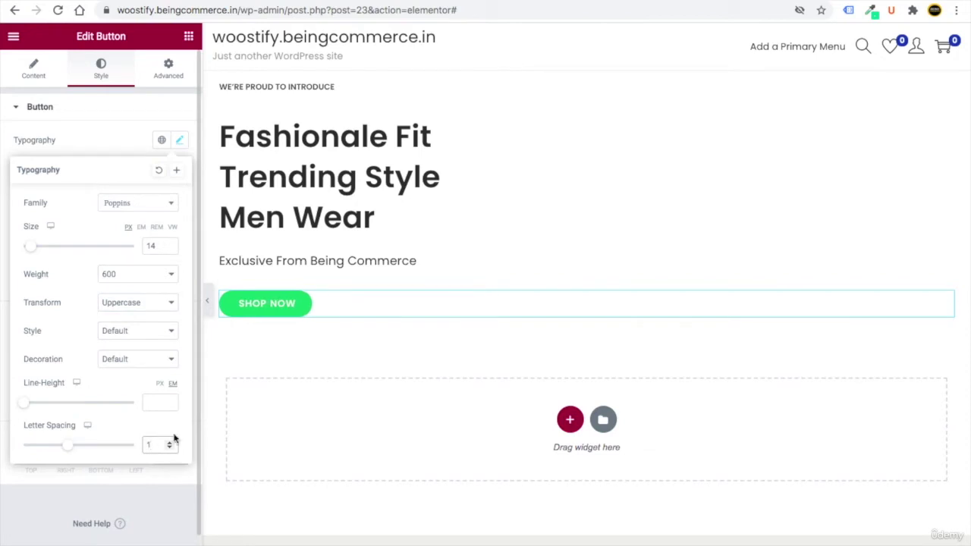
left_click(247, 311)
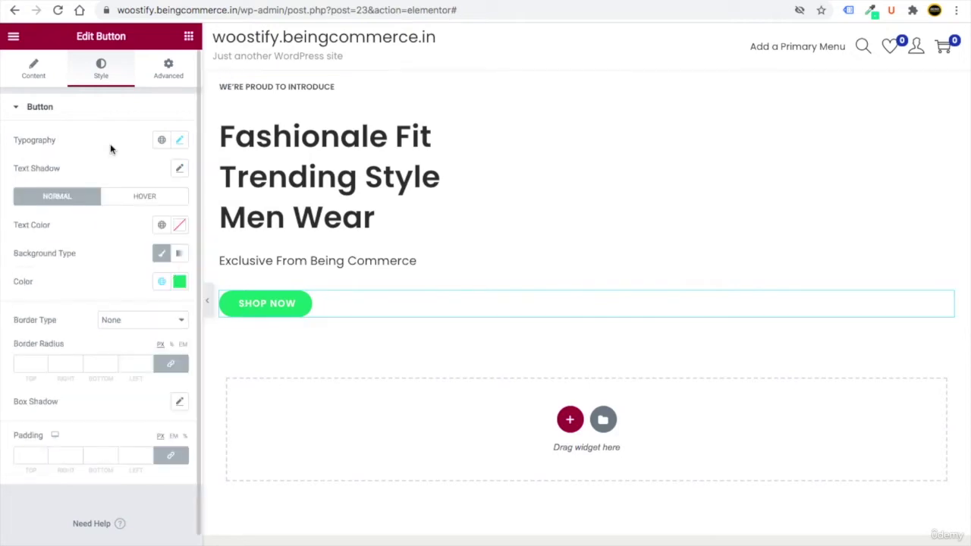
Set the "Shop Now" button's background color to #22ADC9 and save it as a global color named #22ADC9
left_click(180, 283)
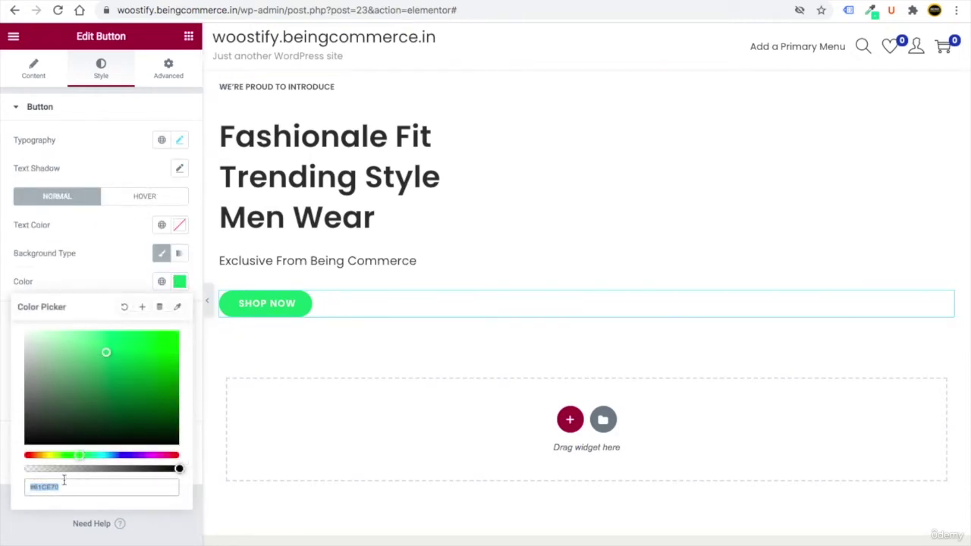
type("#22ADC9")
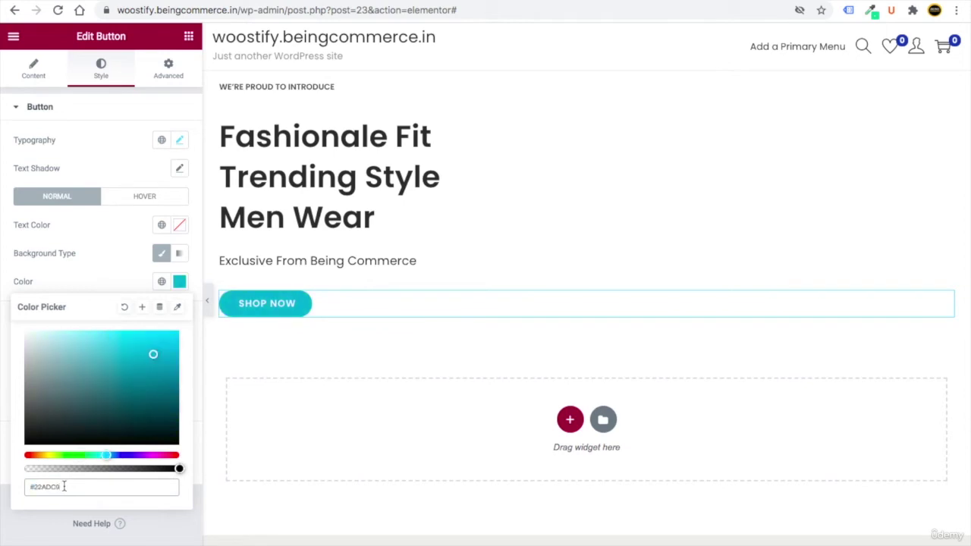
left_click_drag(70, 488, 24, 492)
key("ctrl+c")
left_click(143, 307)
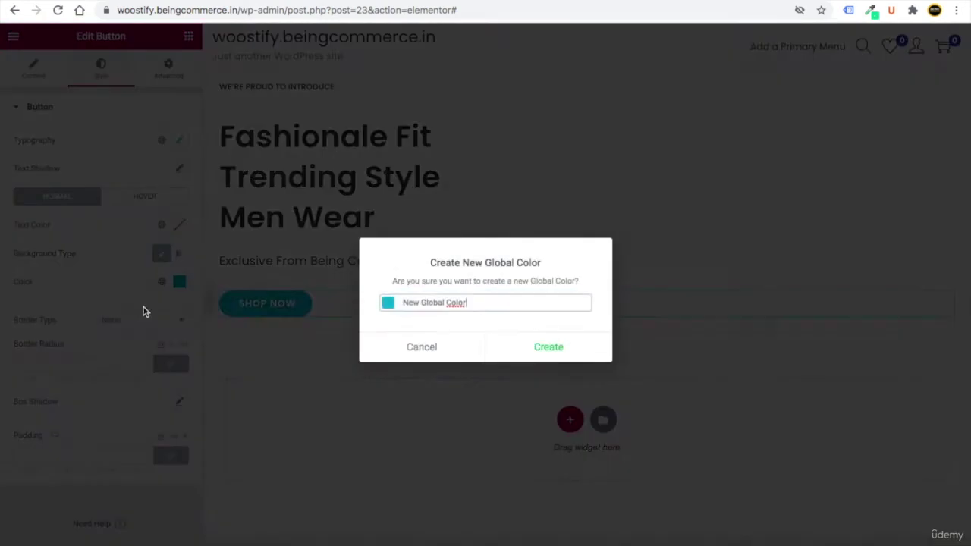
triple_click(415, 301)
key("ctrl+v")
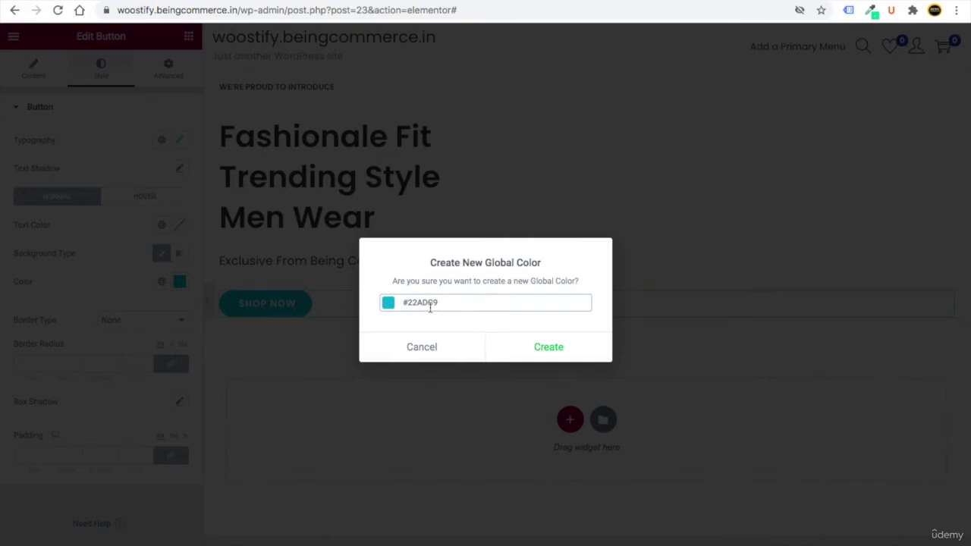
left_click(529, 349)
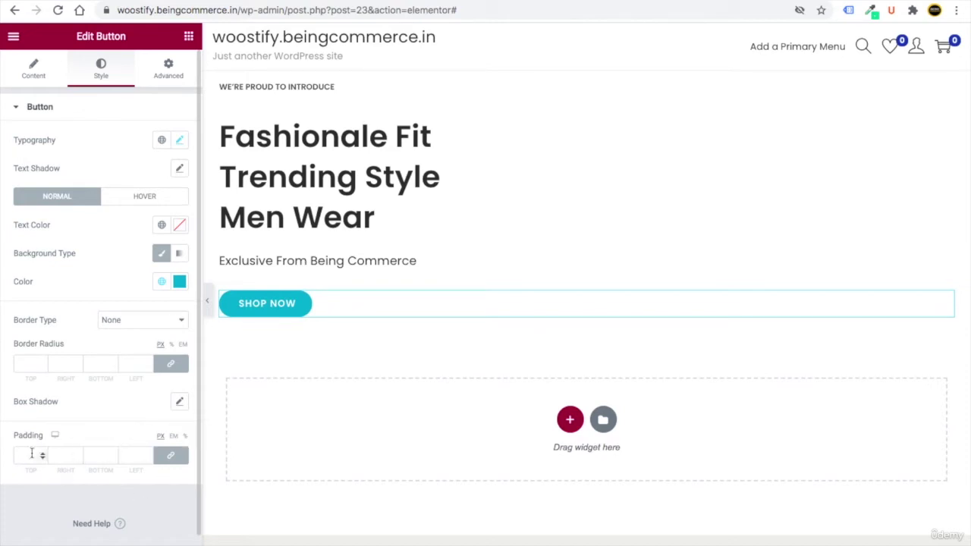
Unlink the button's padding values and set them to 15 px at top and bottom and 35 px at right and left
left_click(171, 459)
double_click(19, 454)
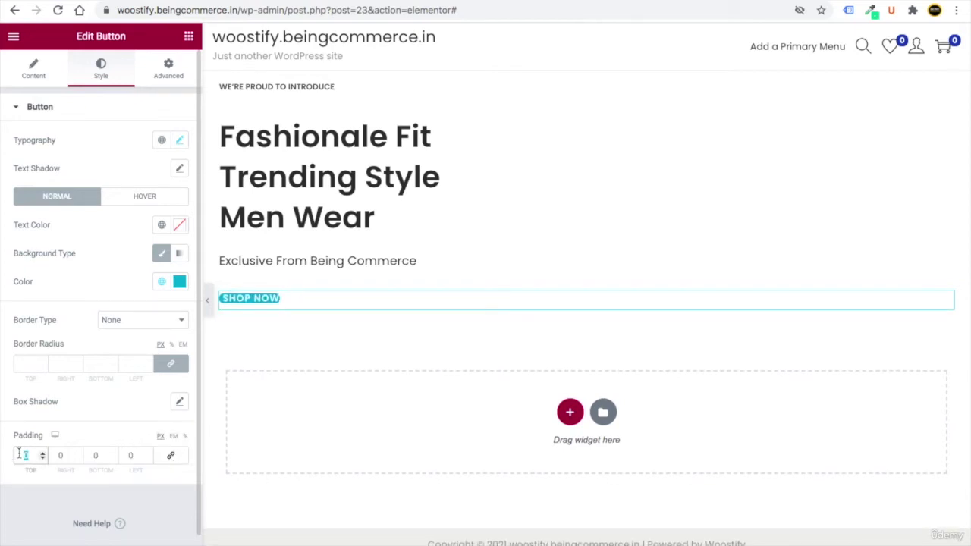
type("15")
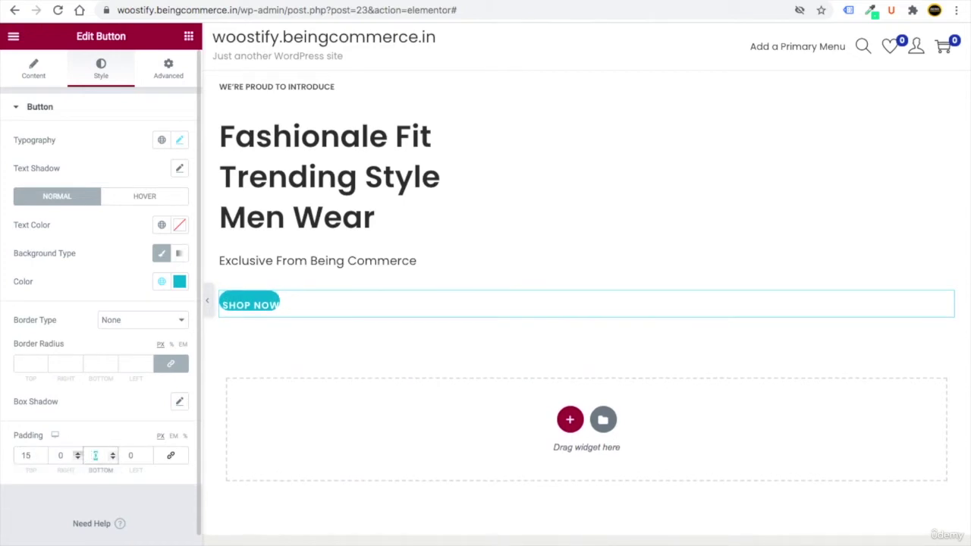
double_click(95, 456)
type("15")
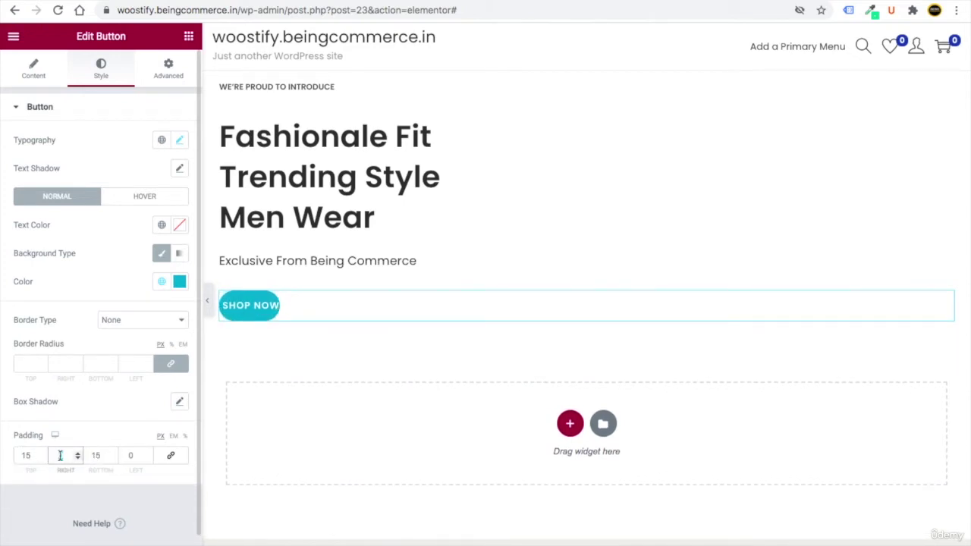
left_click(66, 456)
type("35")
double_click(130, 456)
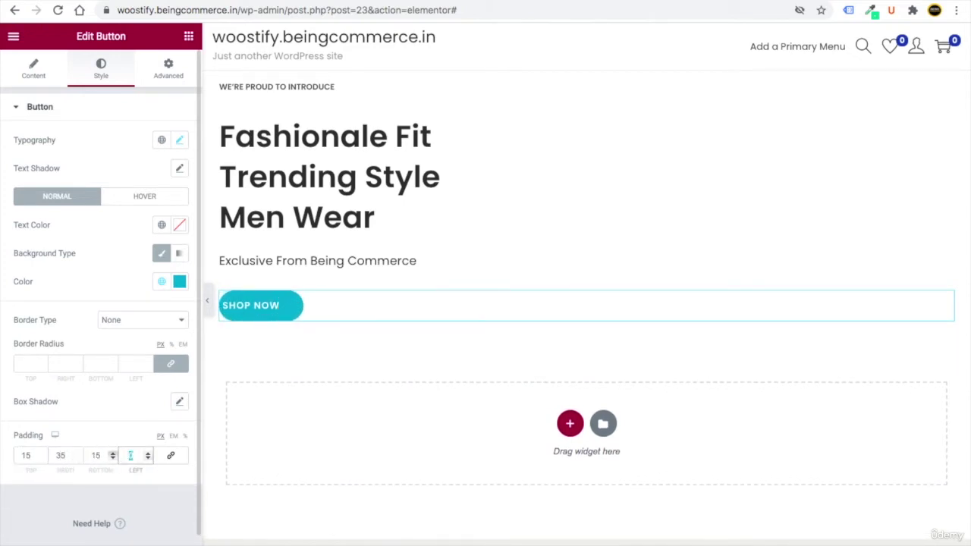
type("35")
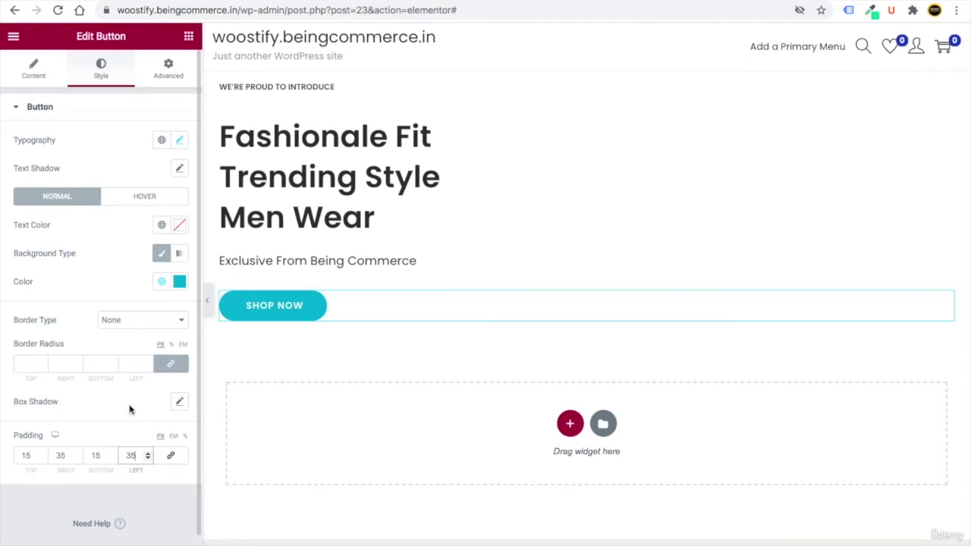
Add a box shadow to the "Shop Now" button, using the same #22ADC9 color as its background
left_click(180, 403)
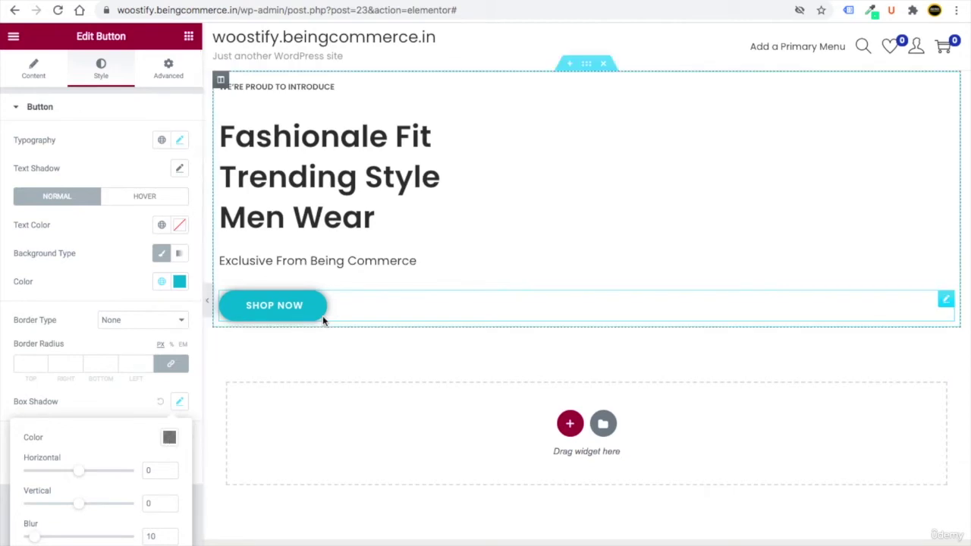
left_click(169, 439)
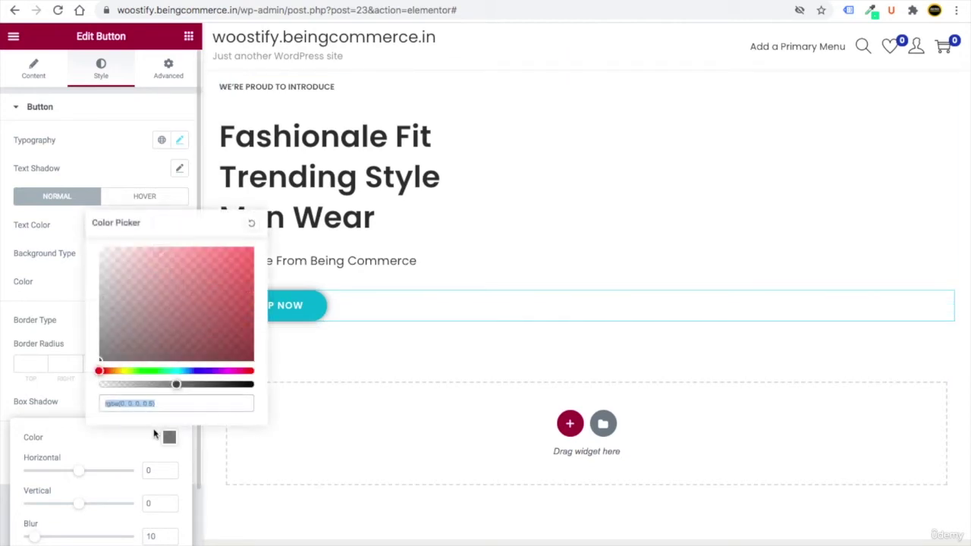
type("#22ADC3")
left_click_drag(108, 406, 144, 403)
left_click(288, 392)
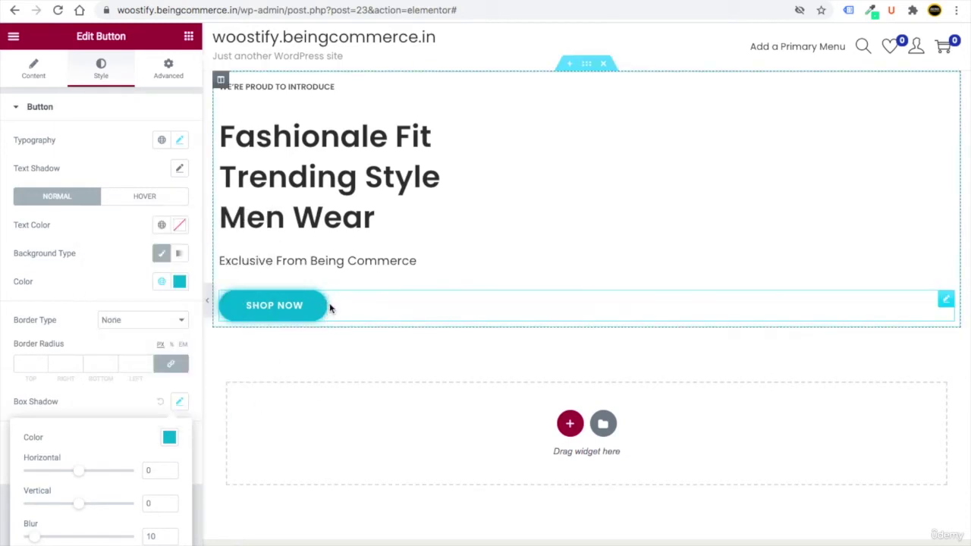
left_click(179, 401)
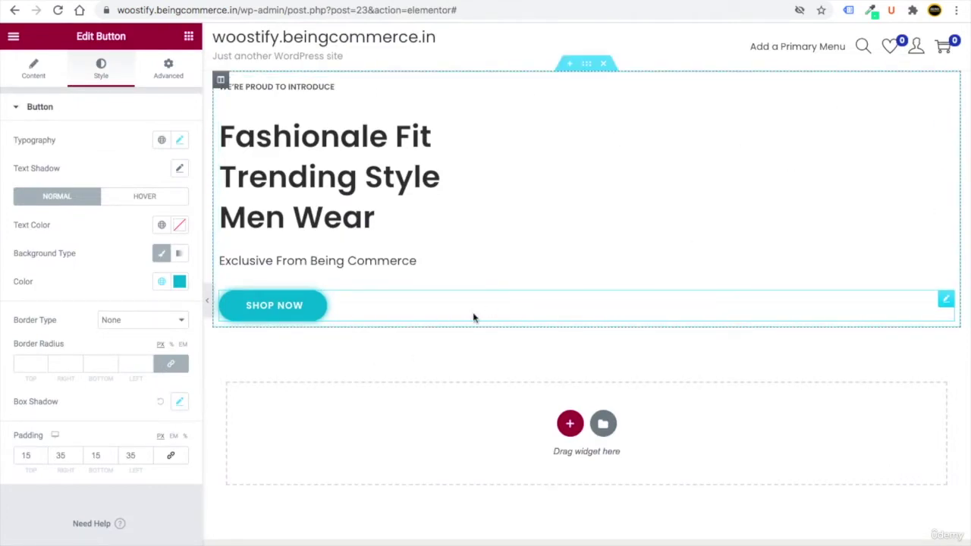
Set the hero section's background type to Classic
left_click(588, 67)
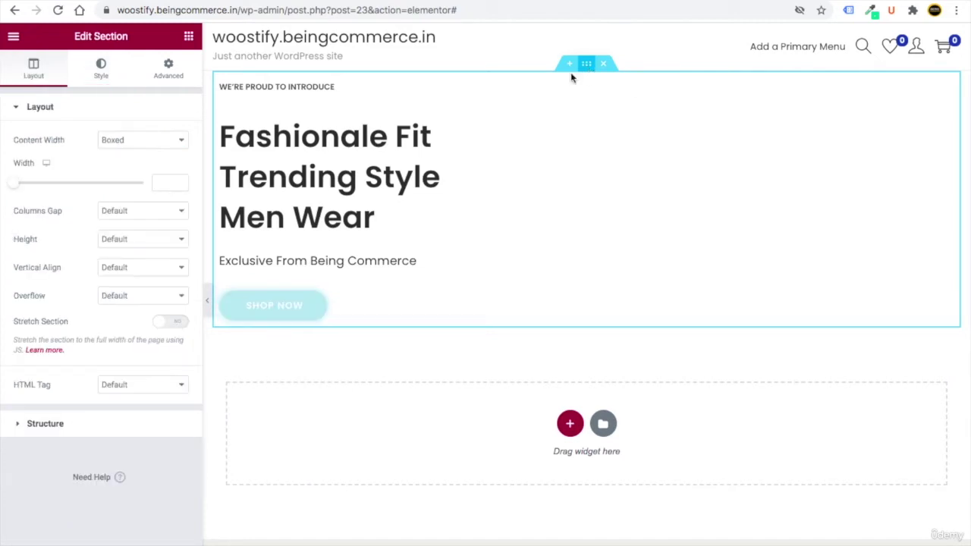
left_click(100, 70)
left_click(126, 170)
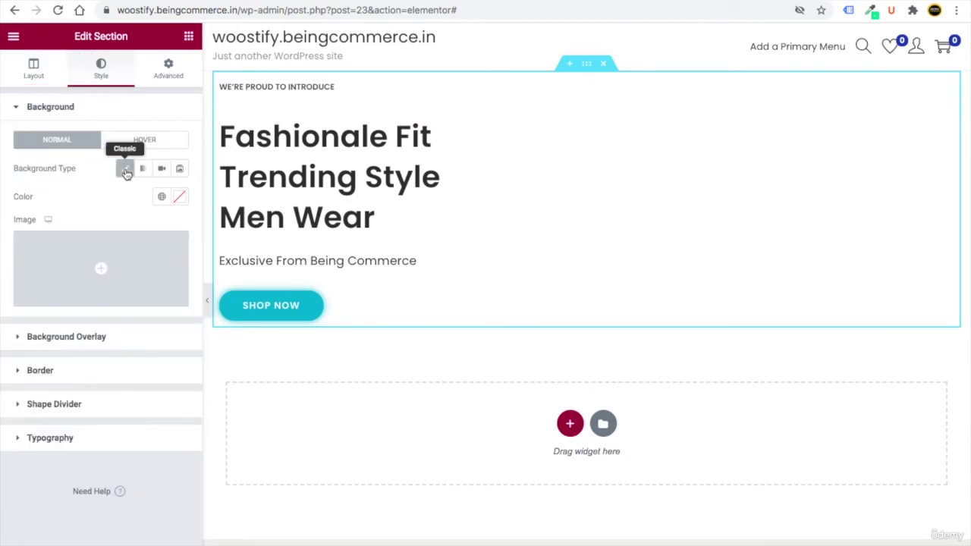
Upload slide.jpg from the computer and insert it as the hero section's background image
left_click(125, 271)
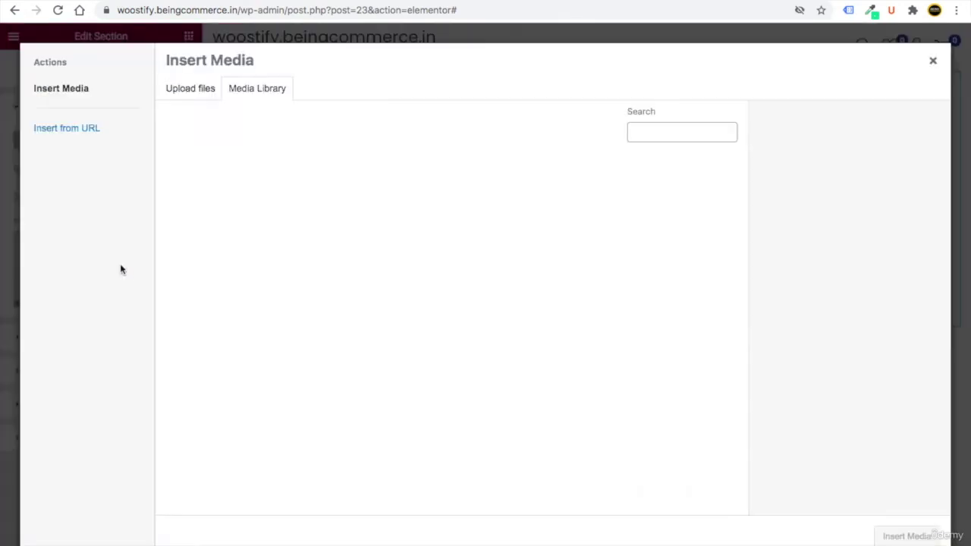
left_click(199, 91)
left_click(607, 298)
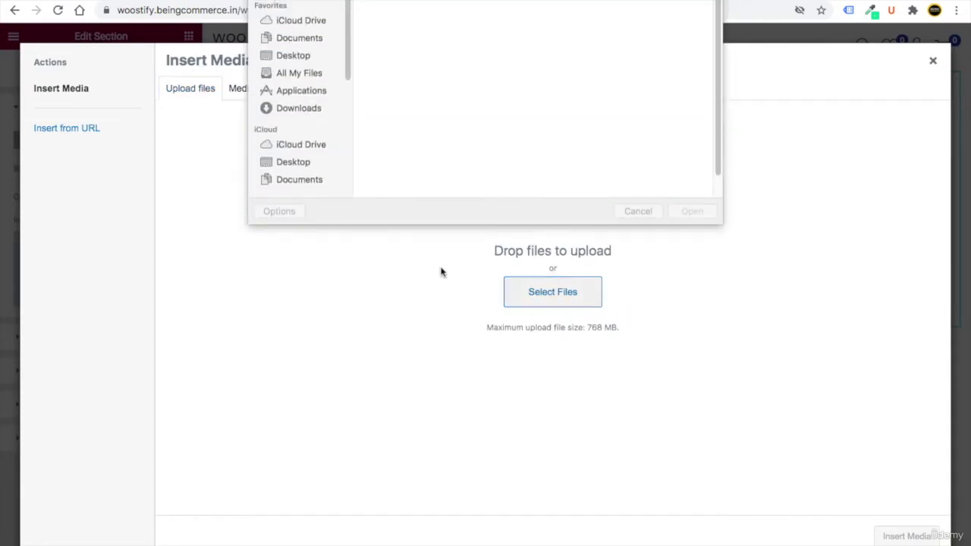
left_click(293, 56)
double_click(577, 99)
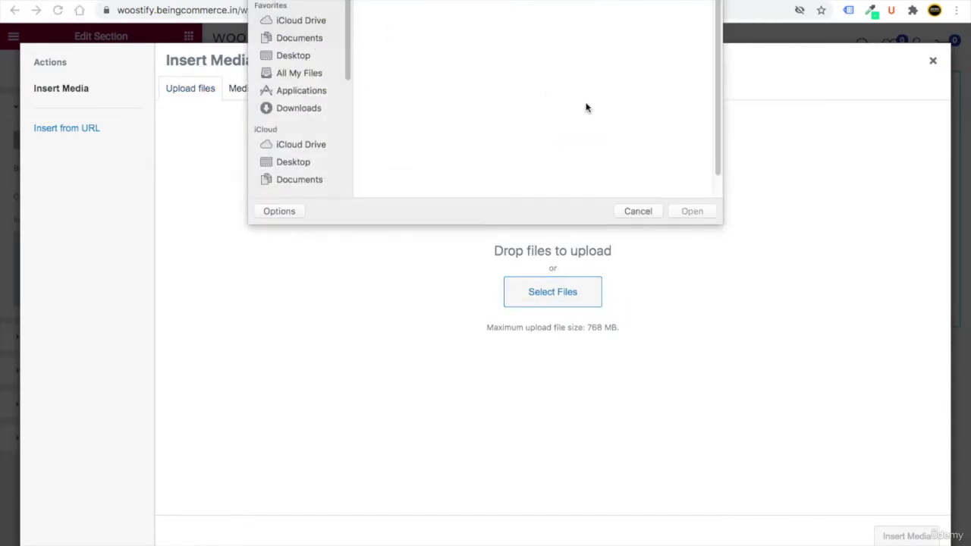
left_click(406, 103)
double_click(406, 103)
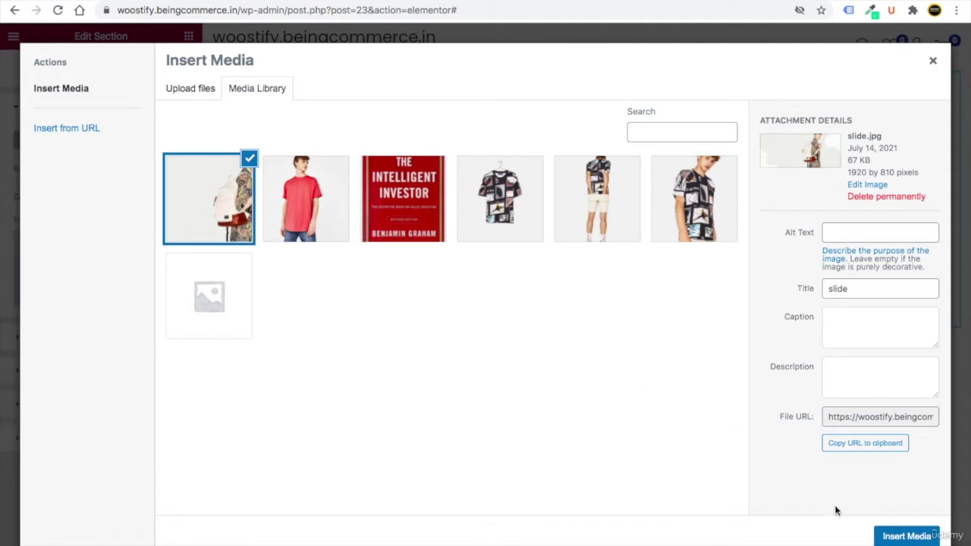
left_click(907, 537)
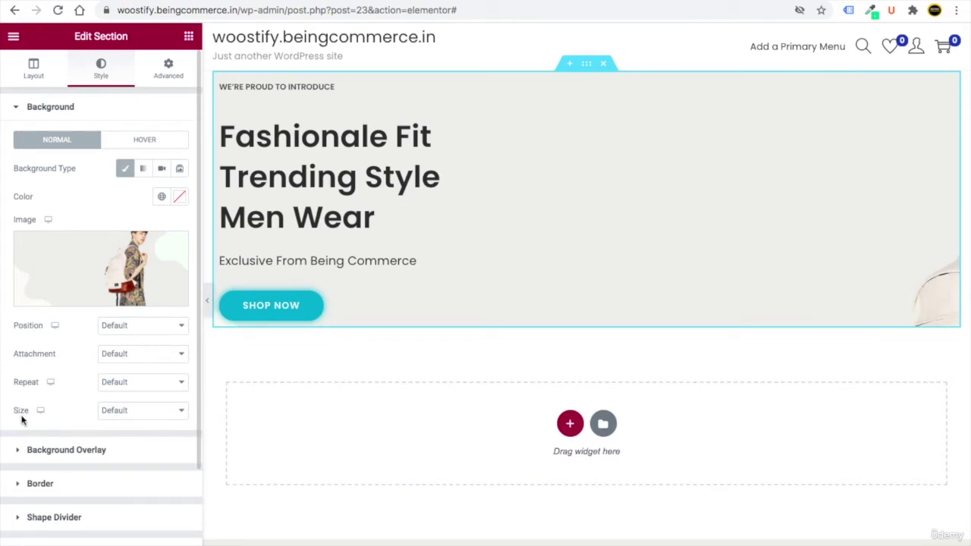
Set the hero section's background image size to Cover and its position to Center Center
left_click(128, 413)
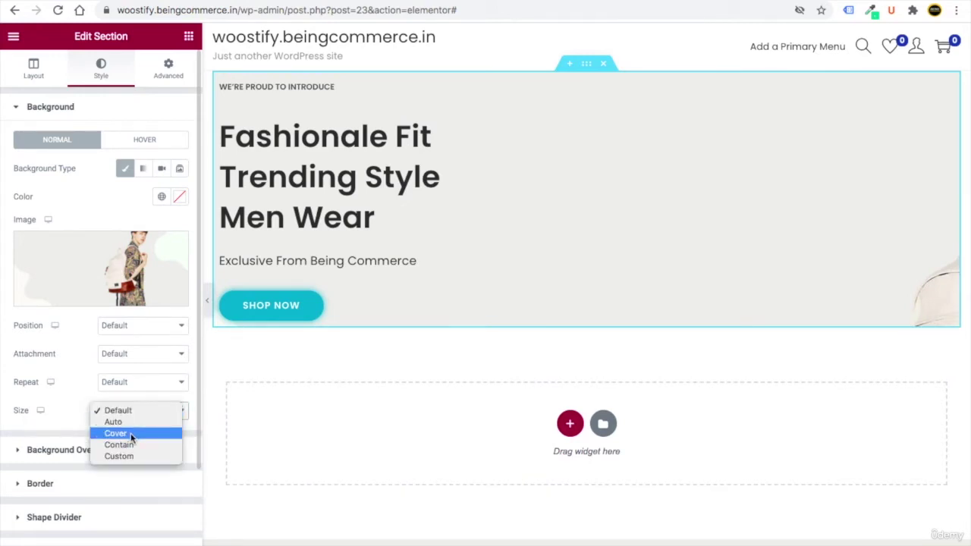
left_click(130, 434)
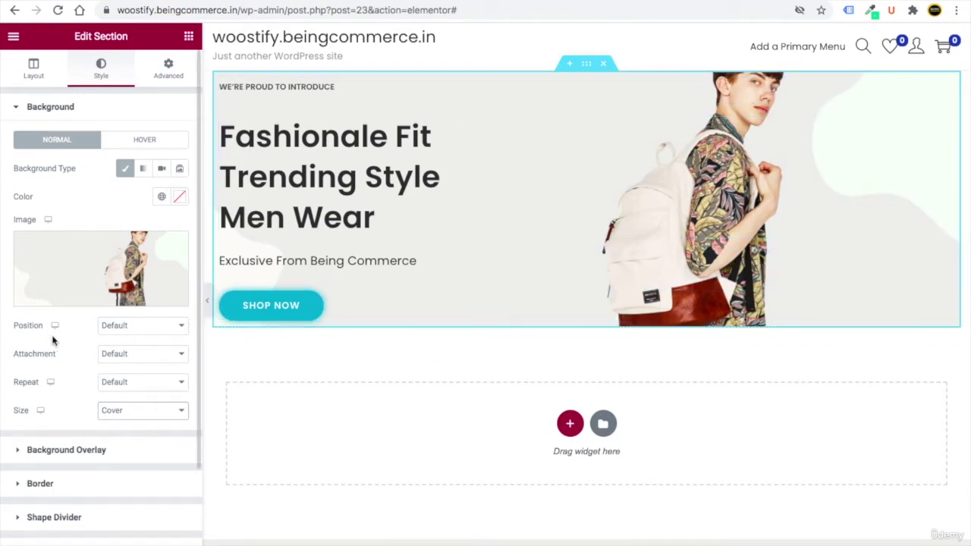
left_click(125, 328)
left_click(137, 339)
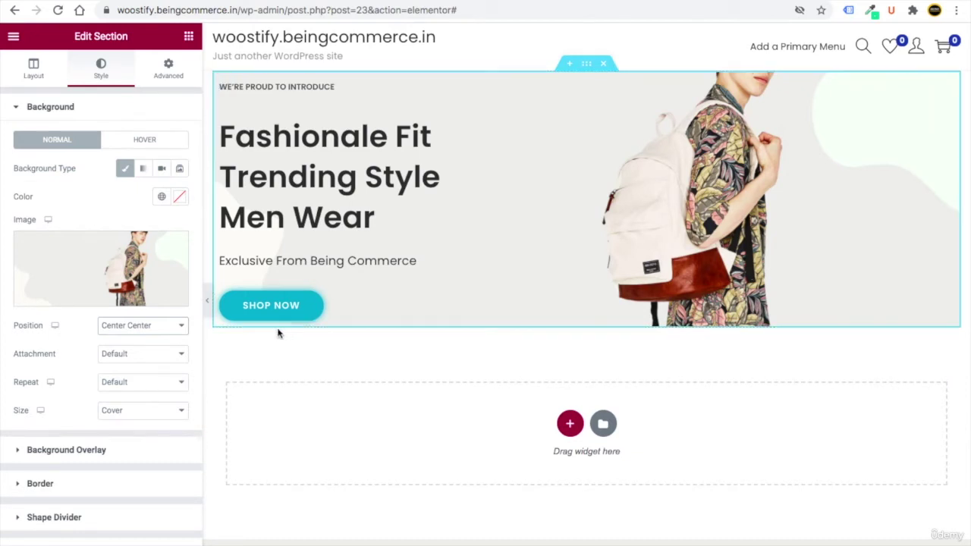
Try a linked padding of 13 px on all sides of the hero section, then set all four sides to 0
left_click(168, 72)
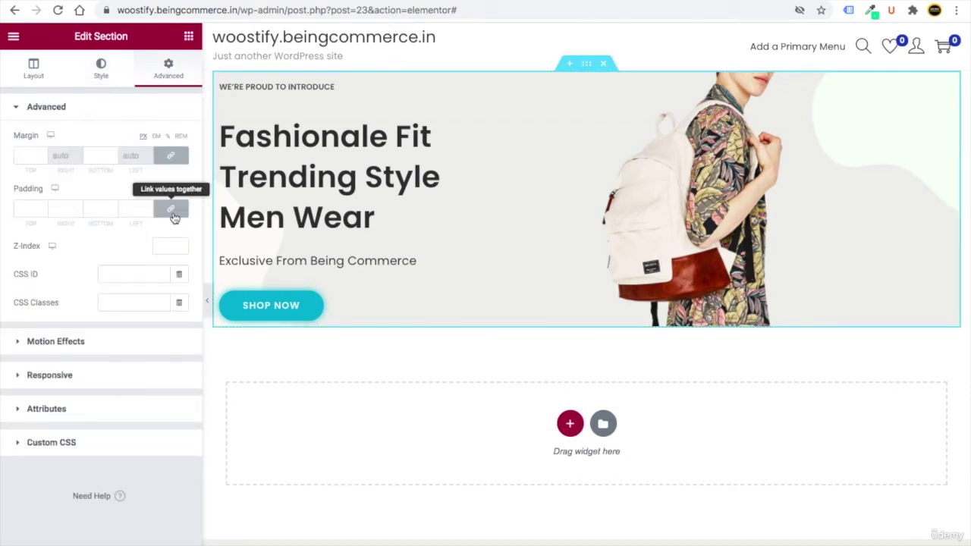
left_click(43, 208)
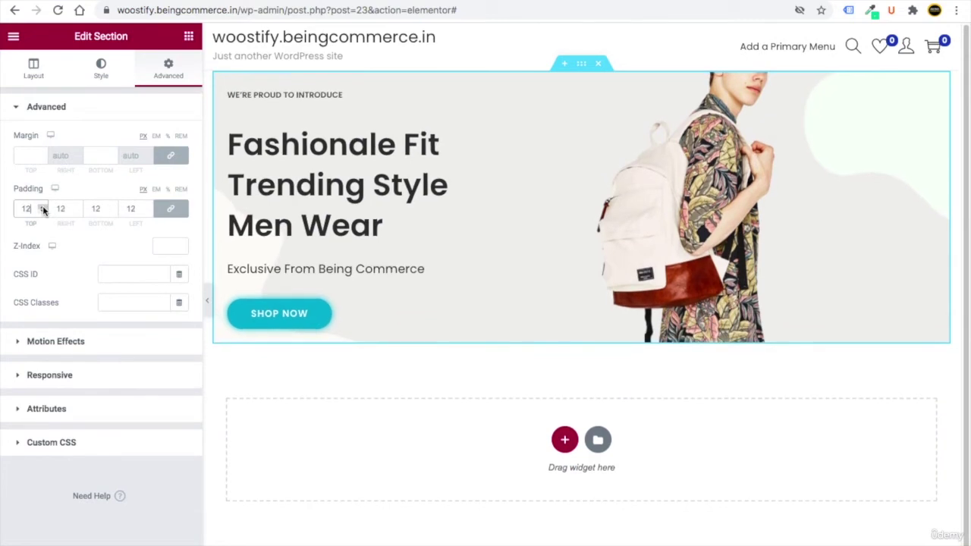
left_click(43, 207)
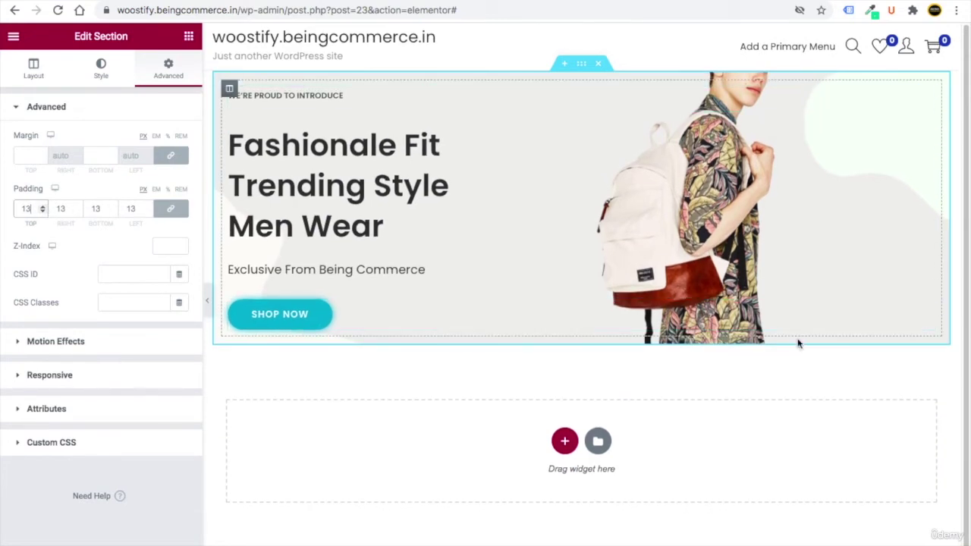
left_click_drag(35, 210, 11, 212)
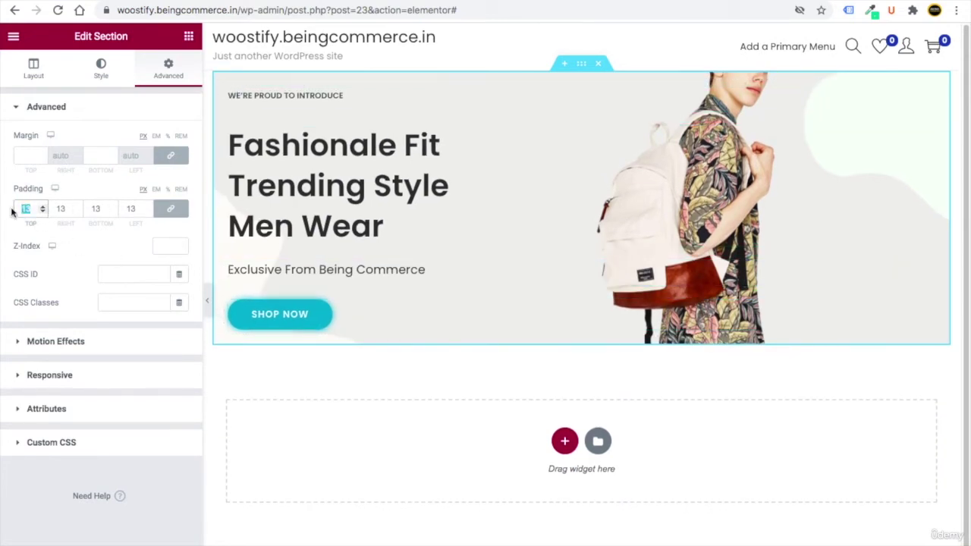
type("0")
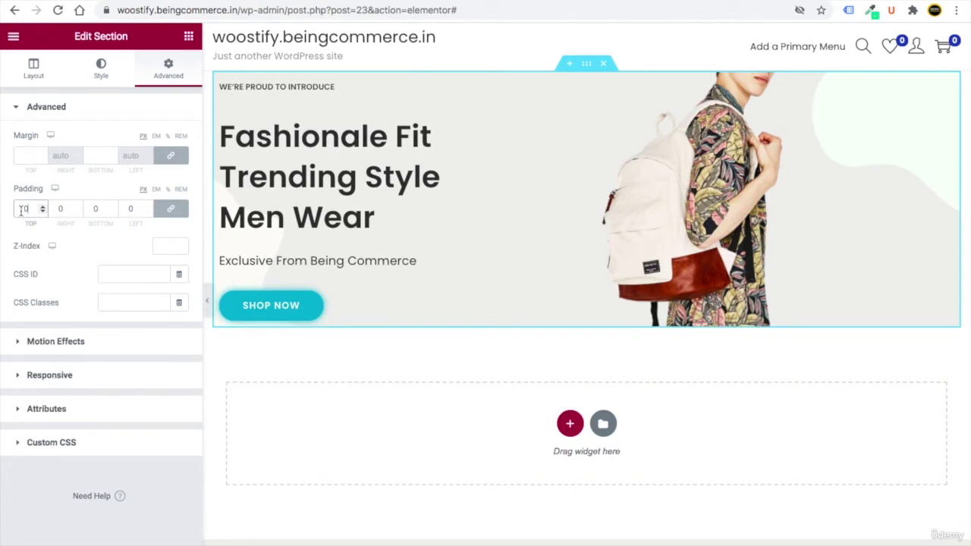
Unlink the hero section's padding values and set the top and bottom padding to 30 px
left_click(176, 213)
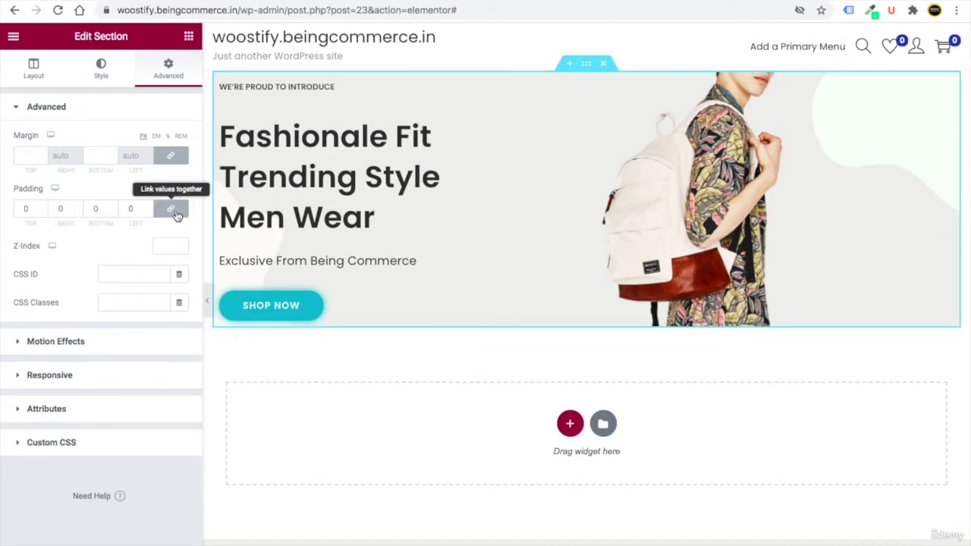
double_click(25, 209)
type("30")
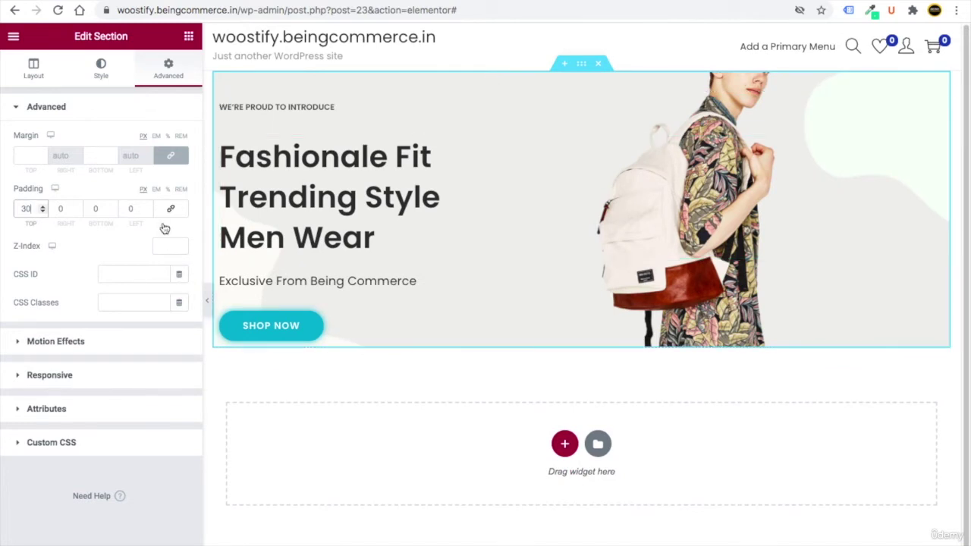
left_click(96, 208)
type("30")
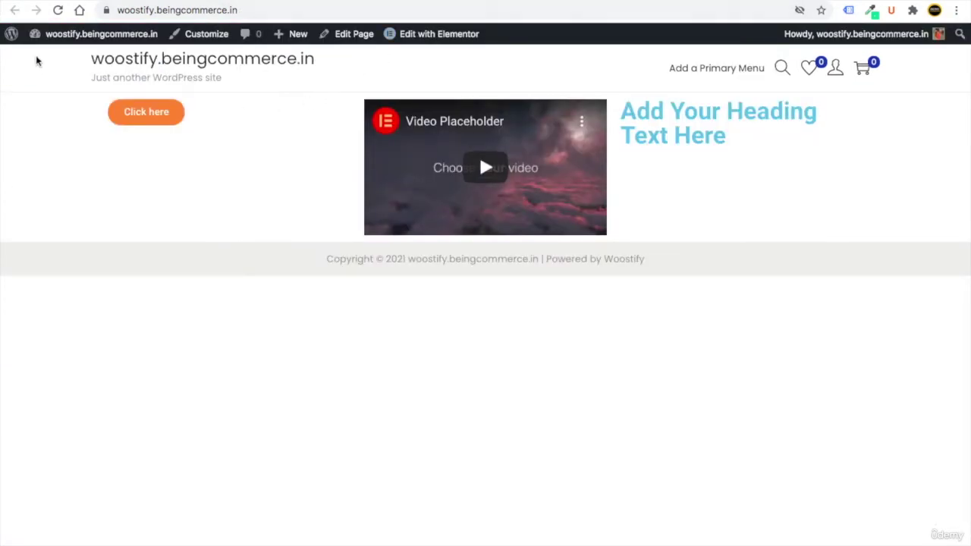
Reload the live site's front page and preview the hero section at full width with the editing panel temporarily hidden
left_click(57, 10)
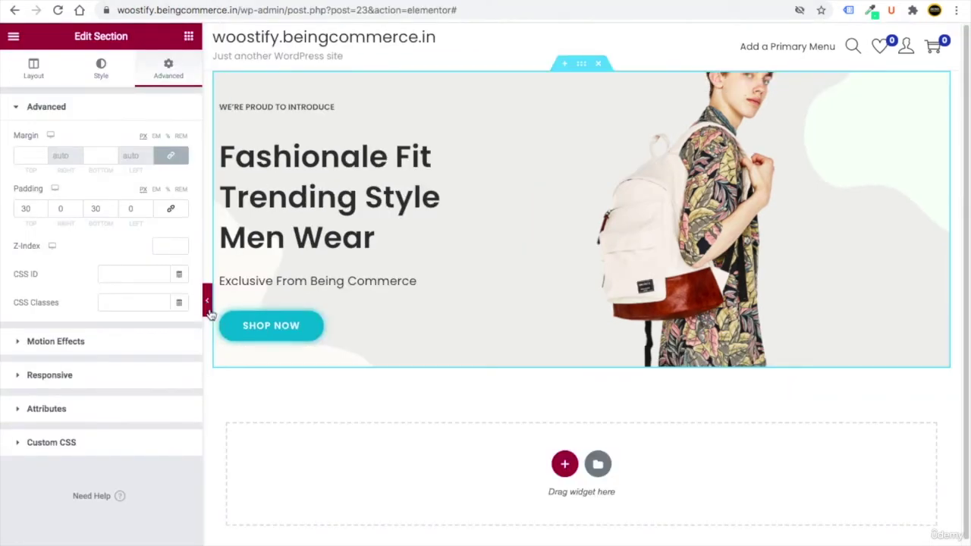
left_click(207, 303)
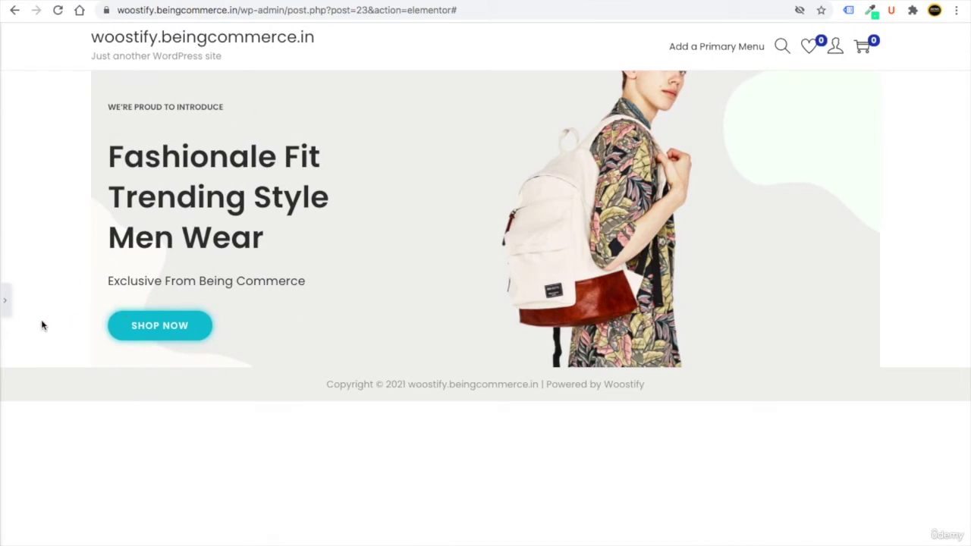
left_click(5, 302)
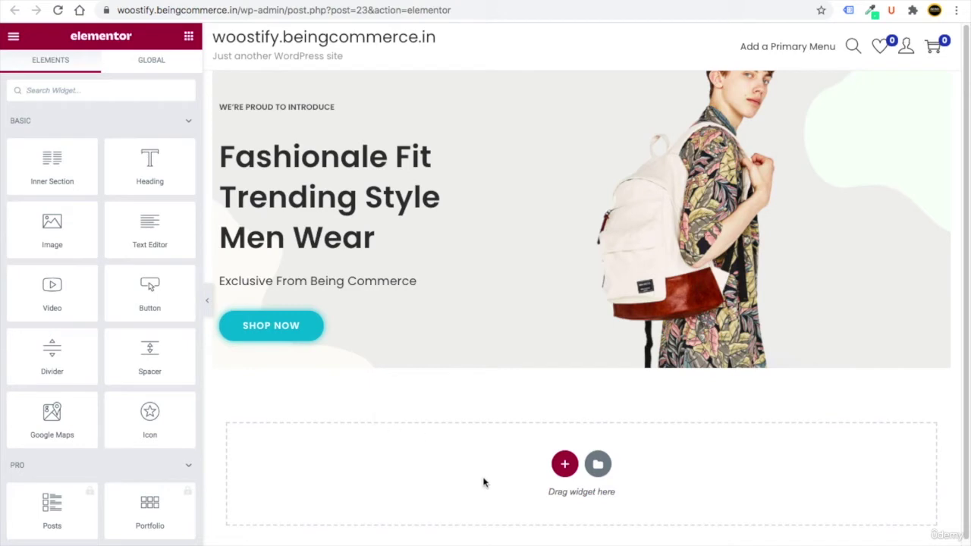
Add a new single-column section below the hero section
scroll(485, 483, "down", 1)
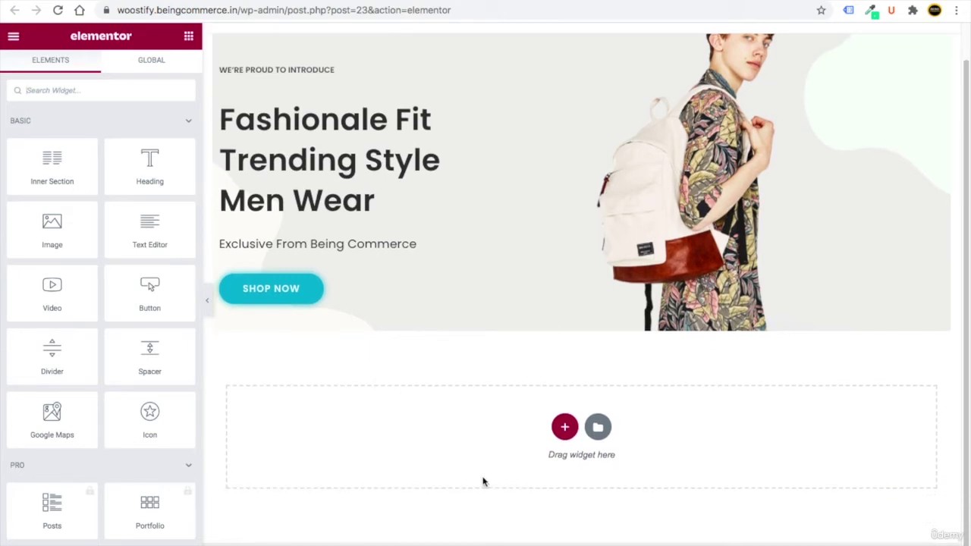
left_click(564, 426)
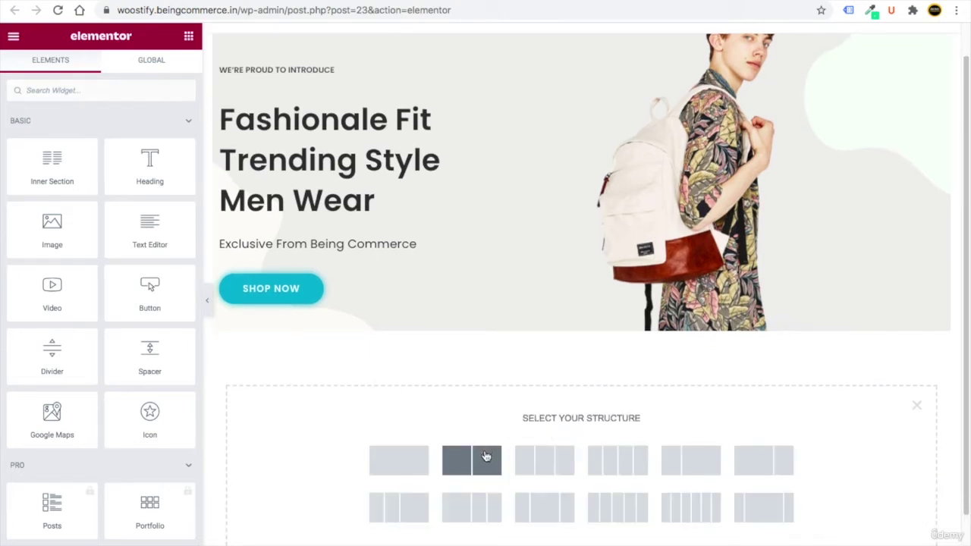
left_click(390, 463)
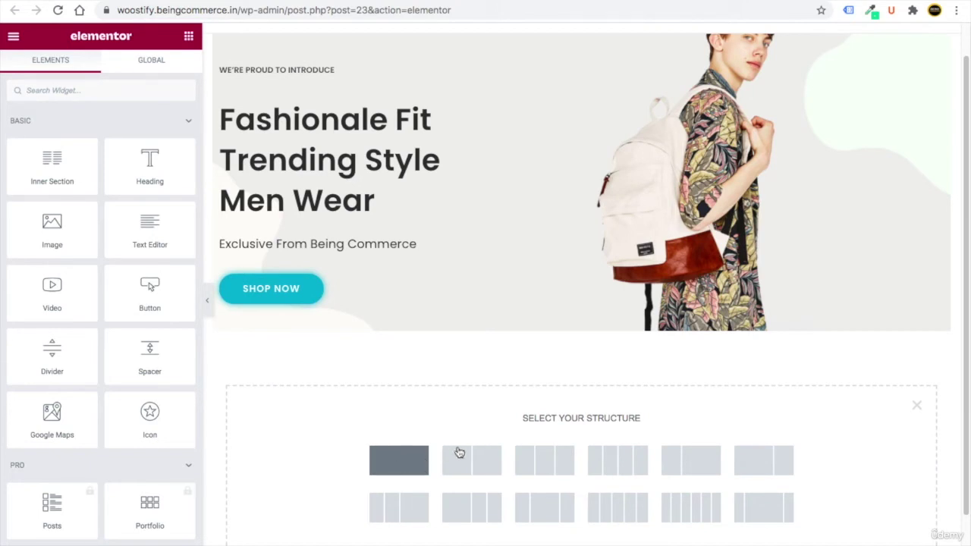
Insert a Text Editor widget into the new section and replace its placeholder text with "Passion For Fashion"
left_click(189, 38)
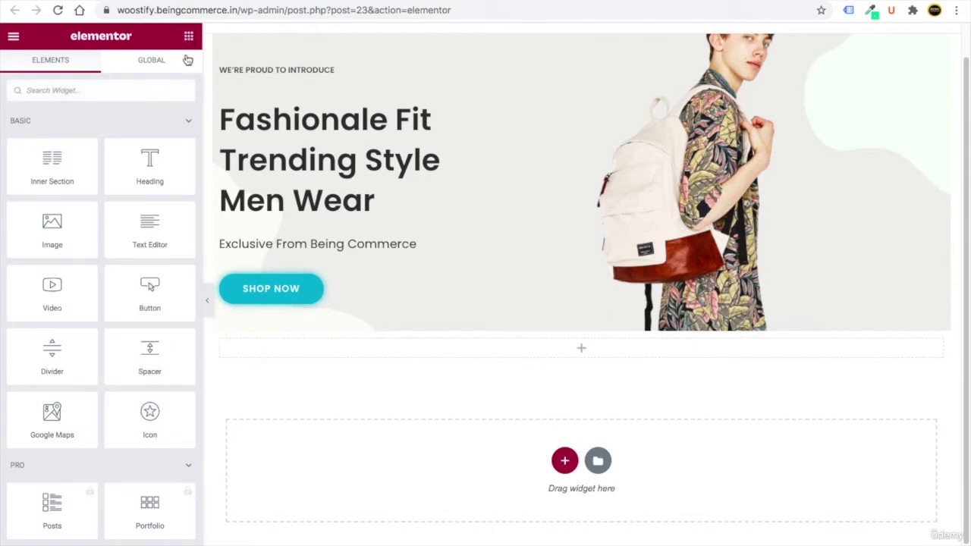
left_click_drag(146, 246, 485, 350)
triple_click(47, 236)
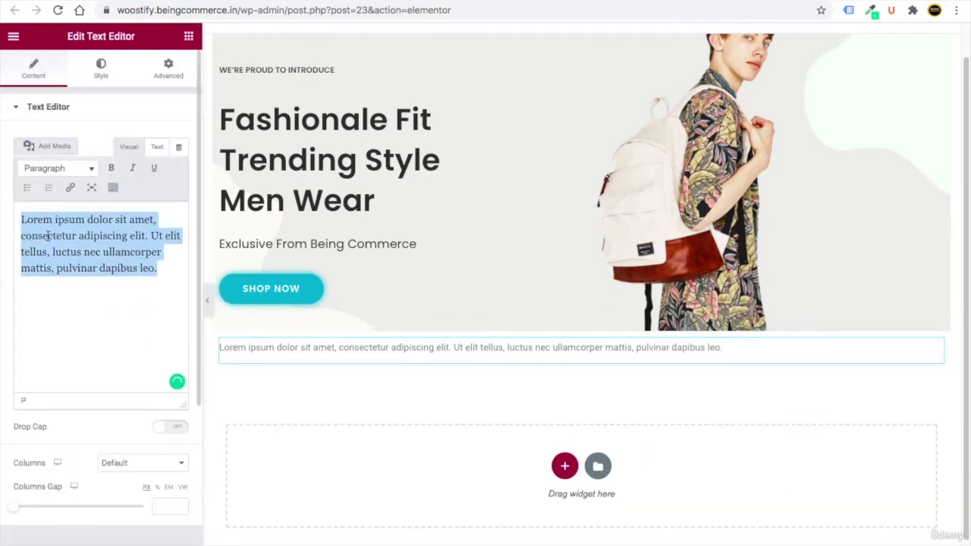
type("Passion For Fashion")
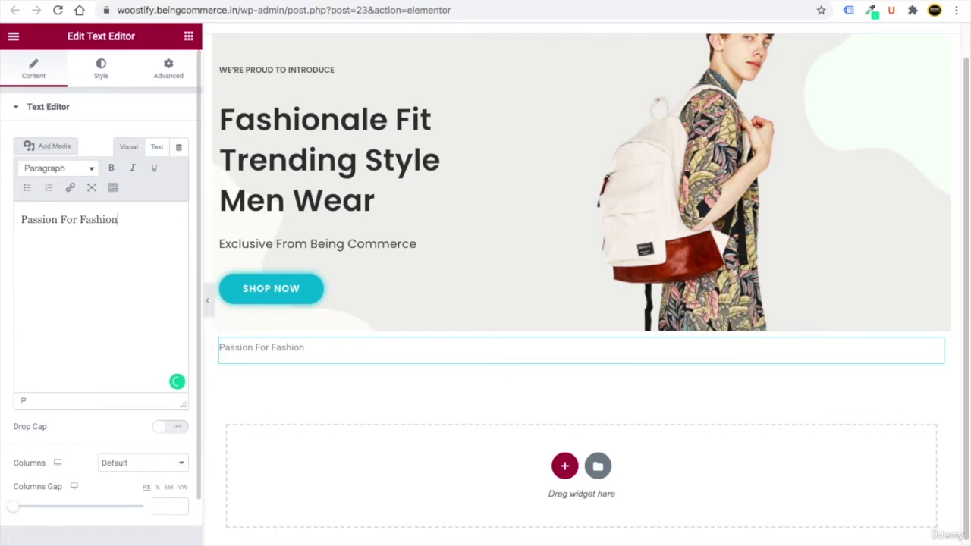
Center the "Passion For Fashion" text and apply the global color #2b2b2b to it
left_click(101, 70)
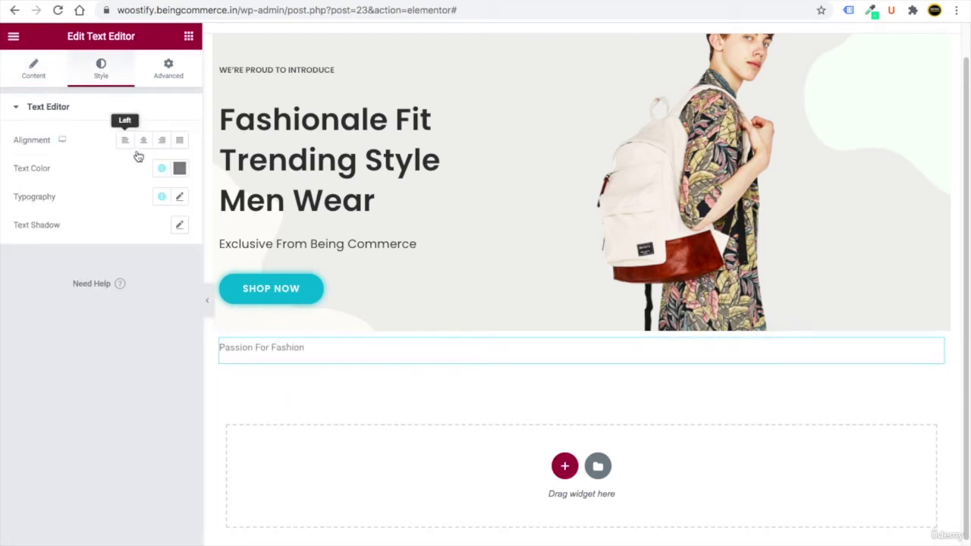
left_click(144, 141)
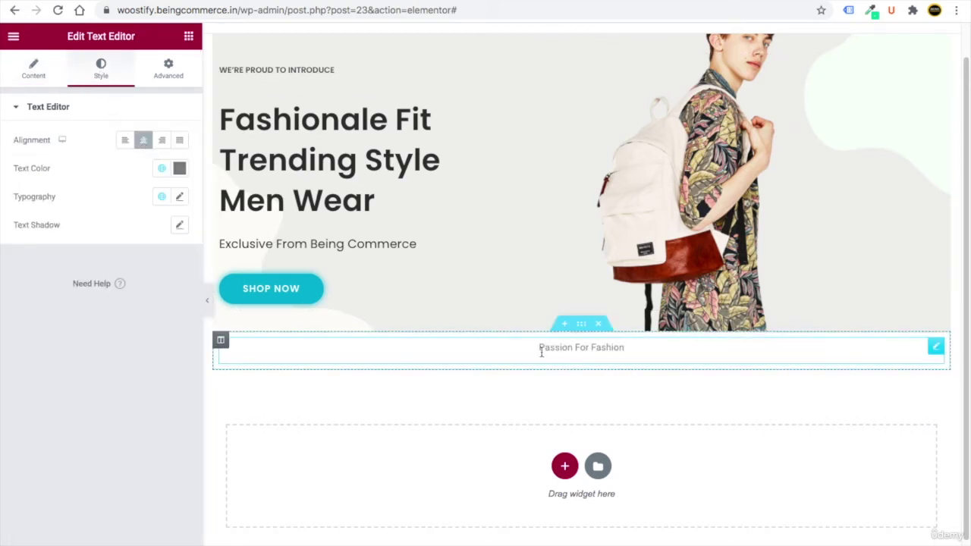
left_click(179, 169)
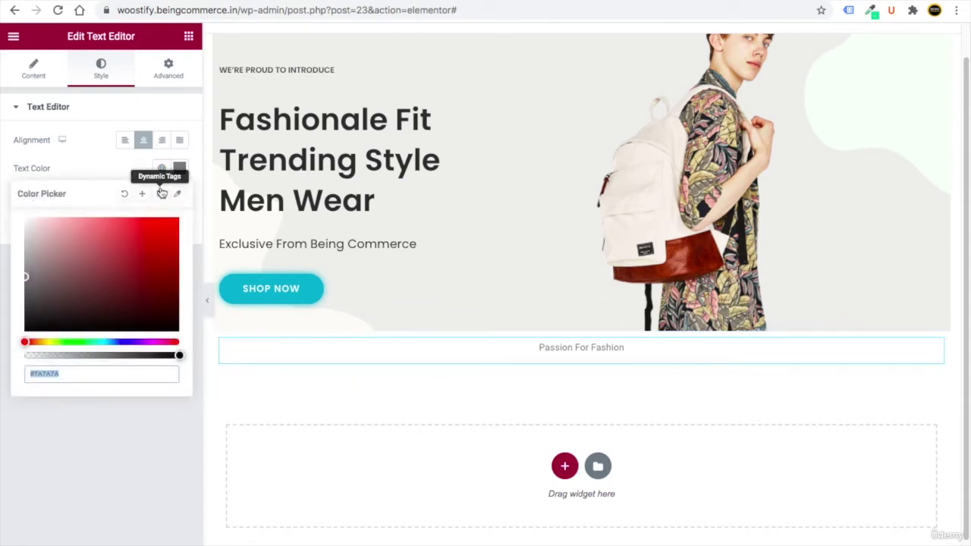
left_click(160, 168)
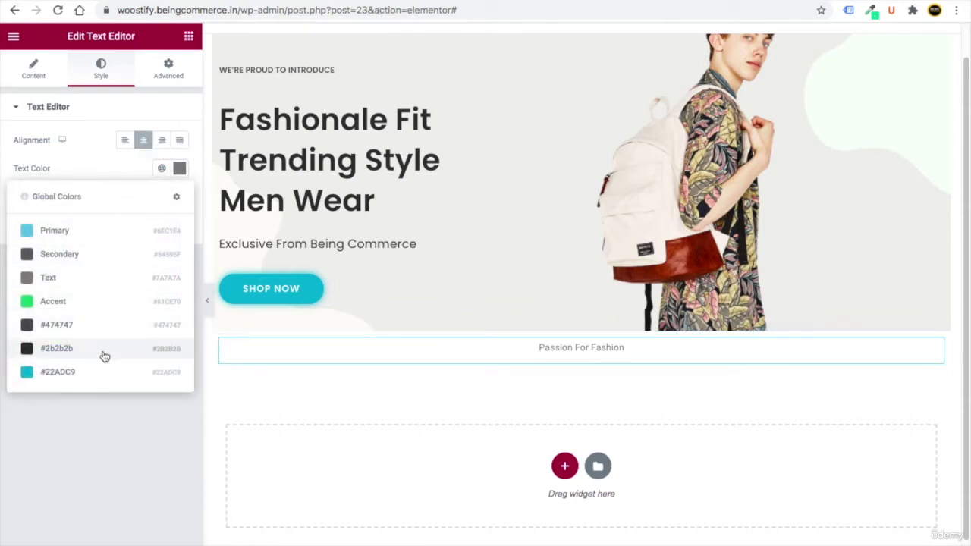
left_click(84, 355)
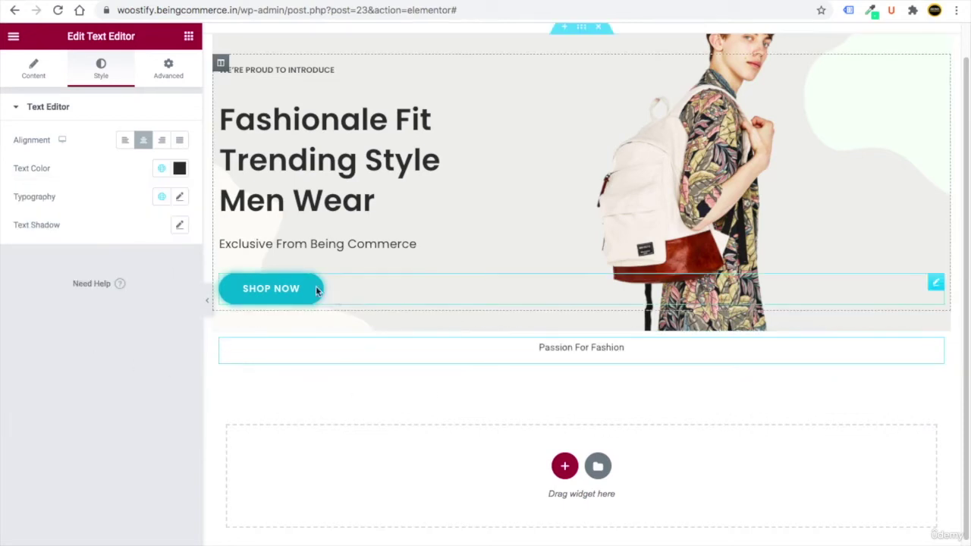
Set the "Passion For Fashion" typography to the Poppins font, weight 500 and size 17 px
left_click(180, 198)
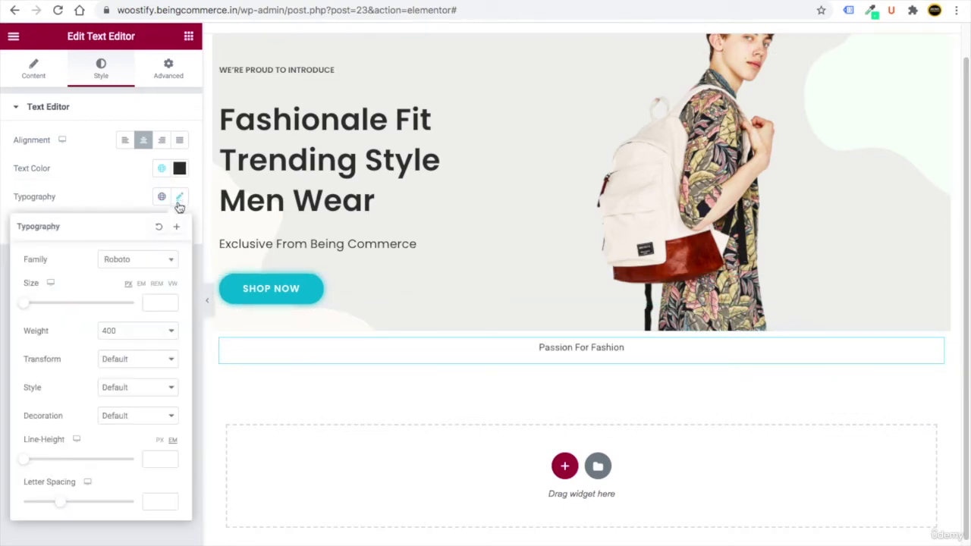
left_click(127, 262)
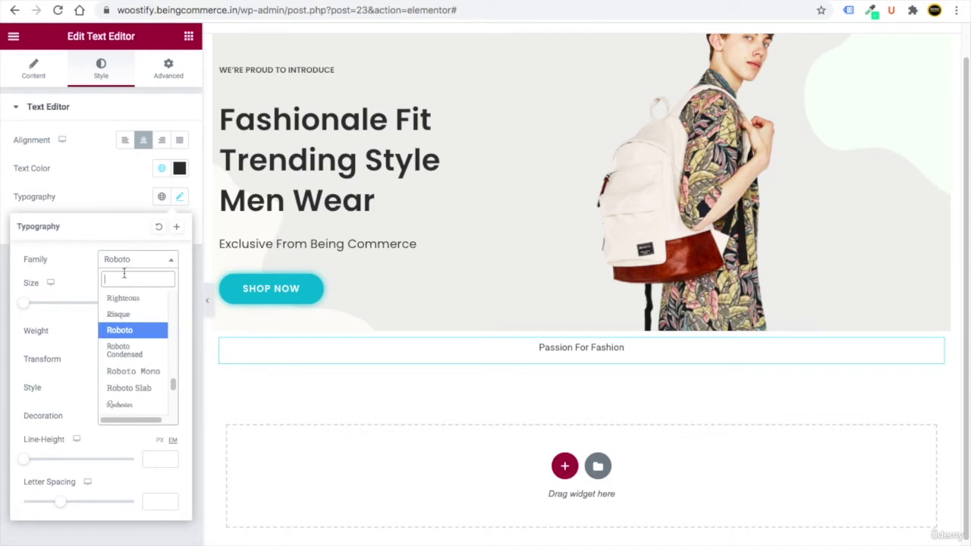
type("pop")
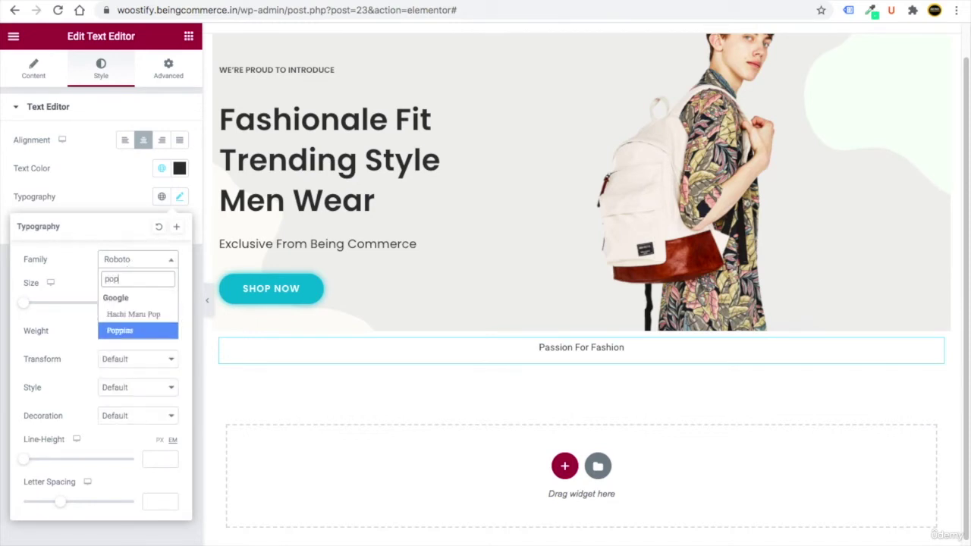
key("Return")
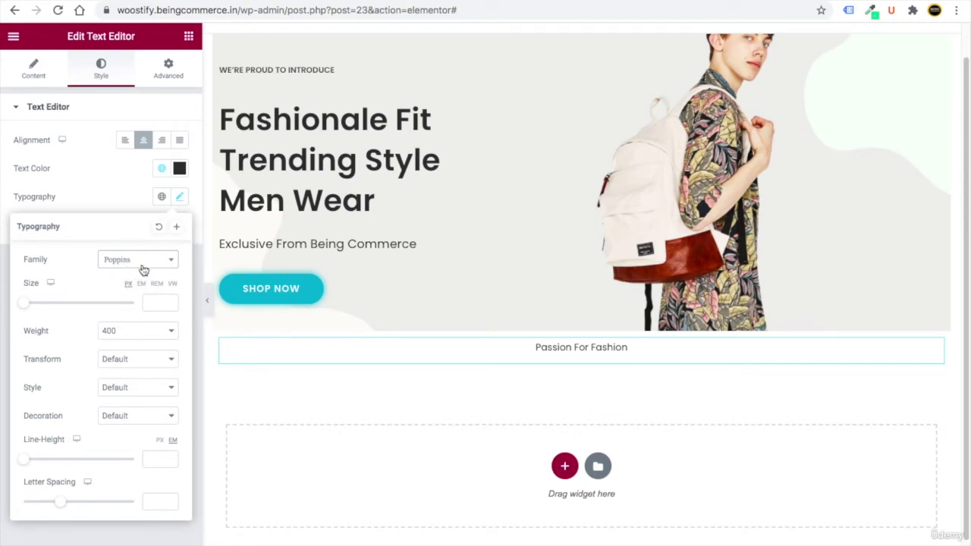
left_click(127, 336)
left_click(127, 342)
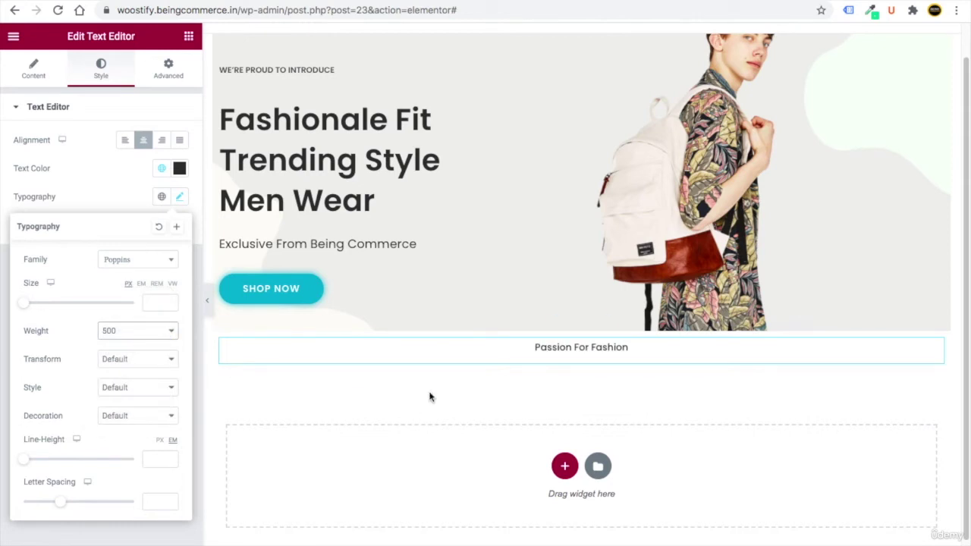
left_click(158, 302)
type("17")
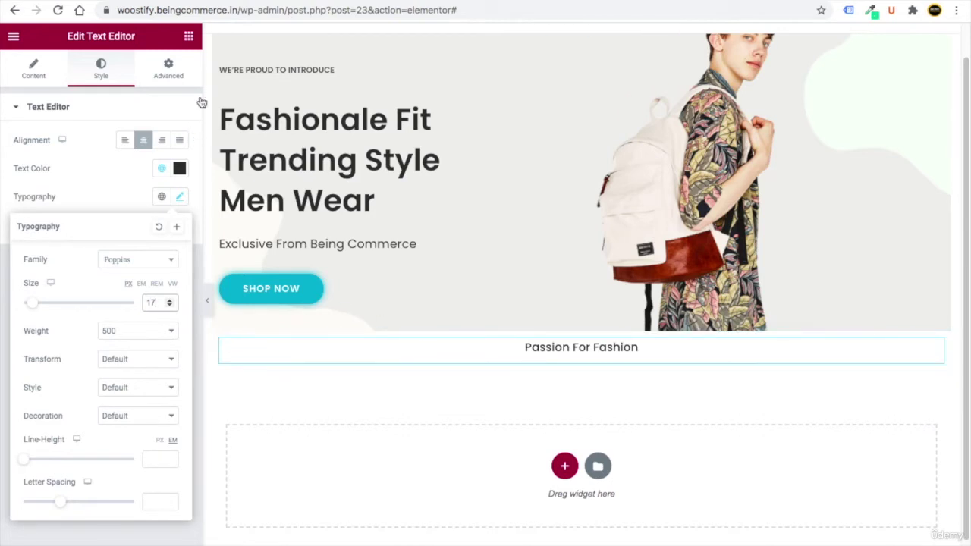
Add a Heading widget below the "Passion For Fashion" text, title it "Shop by Categories" and center it
left_click(190, 36)
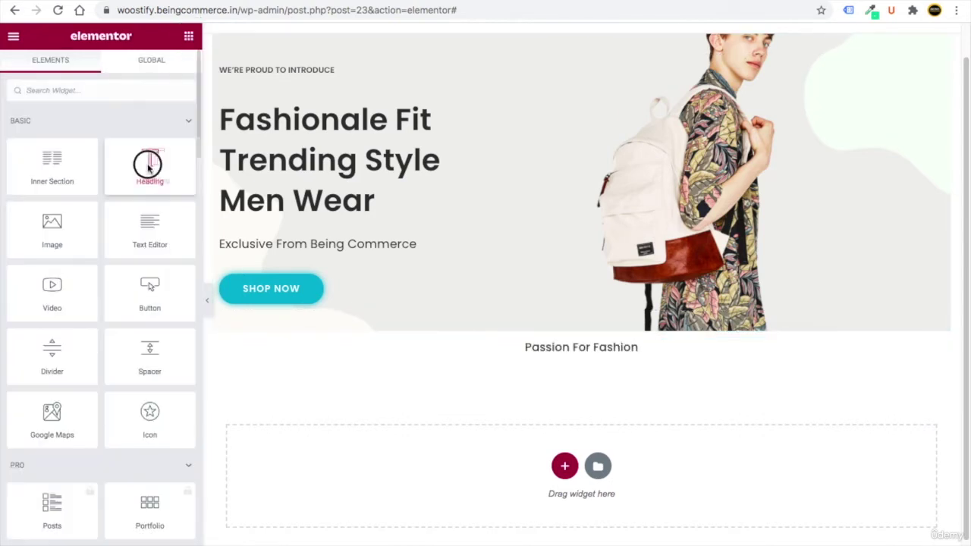
left_click_drag(148, 169, 559, 353)
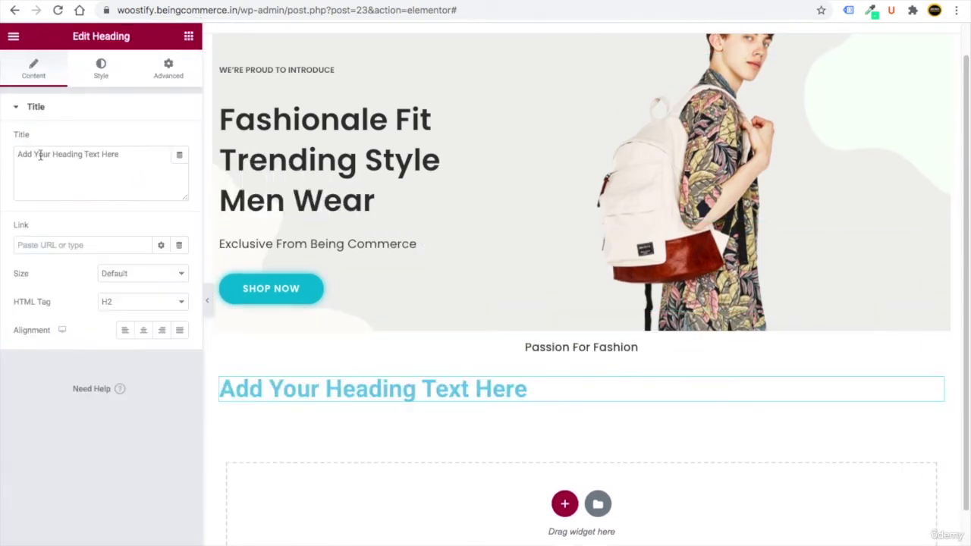
key("ctrl+a")
type("Shop by Categories")
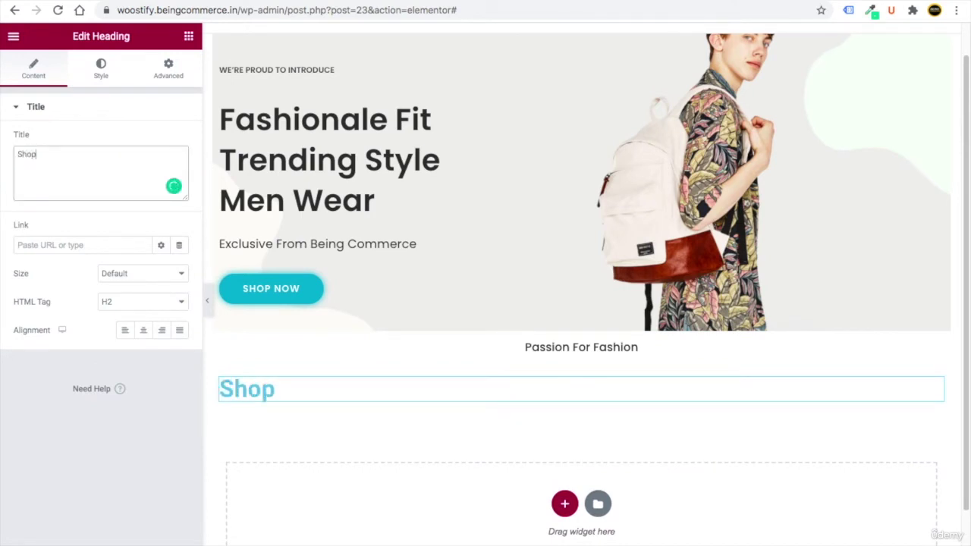
left_click(144, 330)
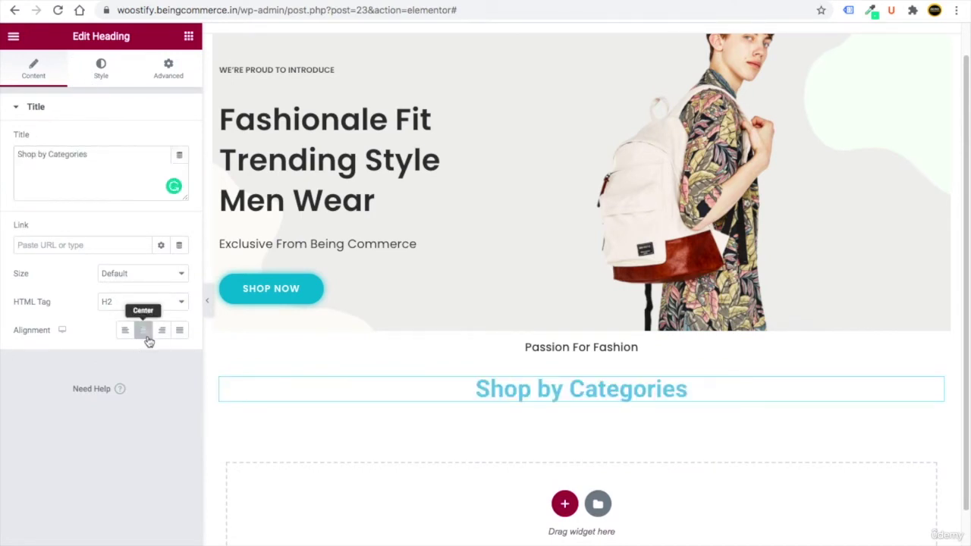
Apply the teal global color to the "Shop by Categories" heading's text
left_click(100, 68)
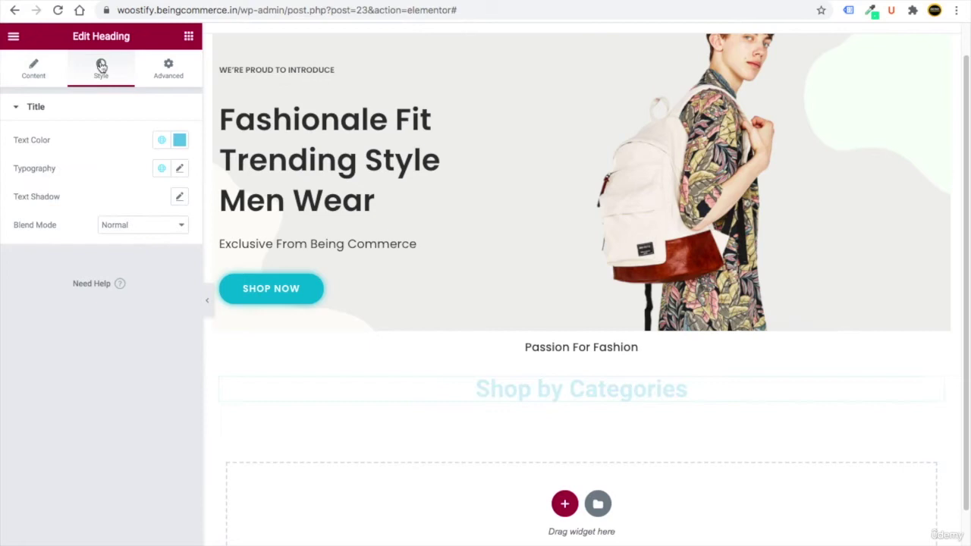
left_click(162, 140)
left_click(76, 344)
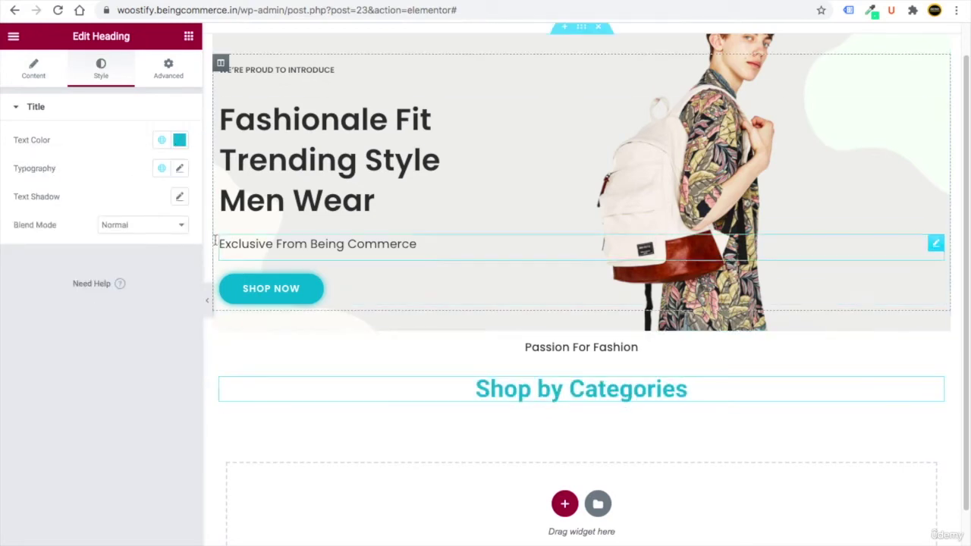
Change the "Shop by Categories" heading's font family to Poppins
left_click(180, 169)
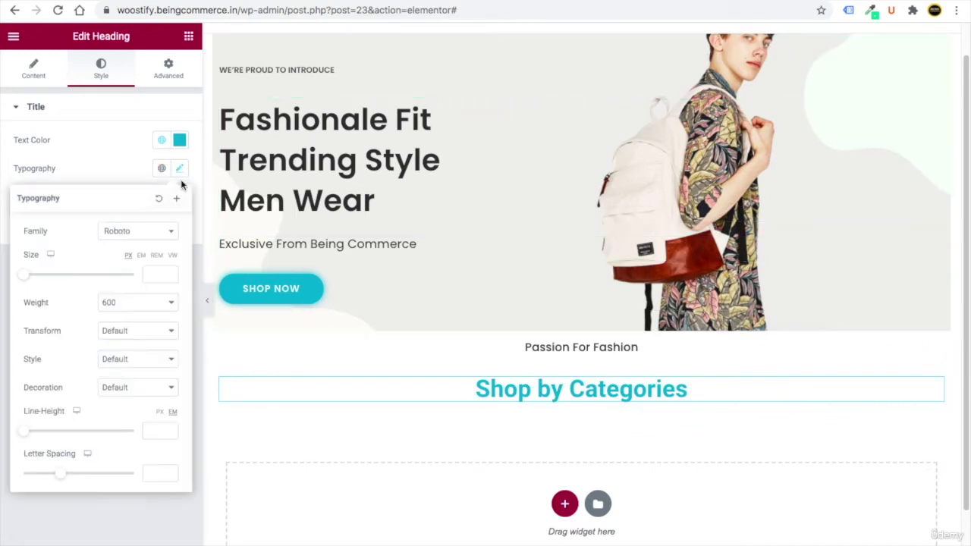
left_click(136, 231)
type("pop")
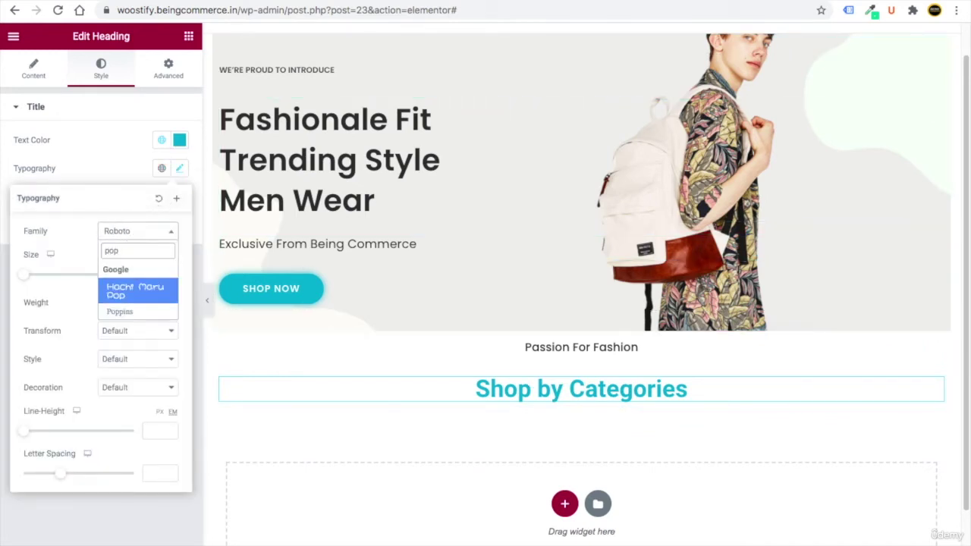
key("Down")
key("Return")
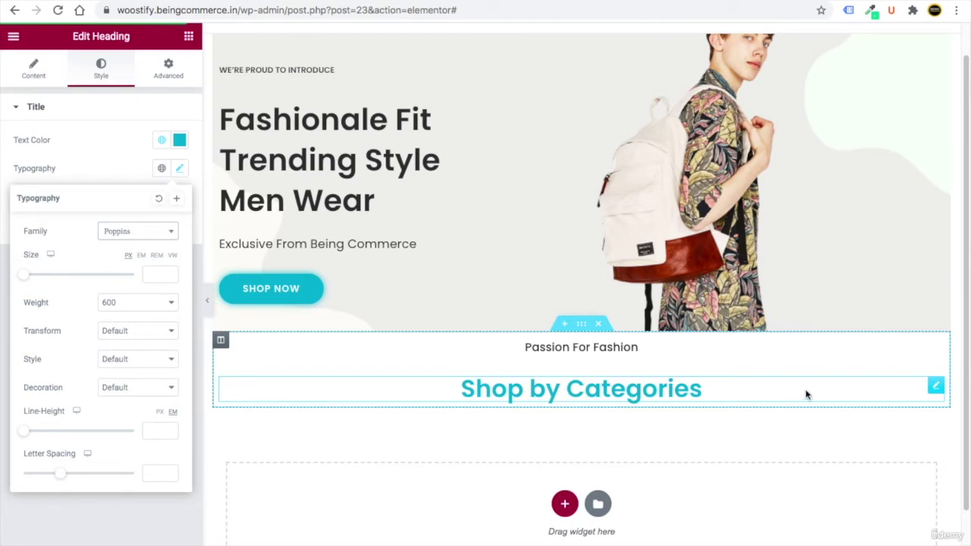
left_click(869, 390)
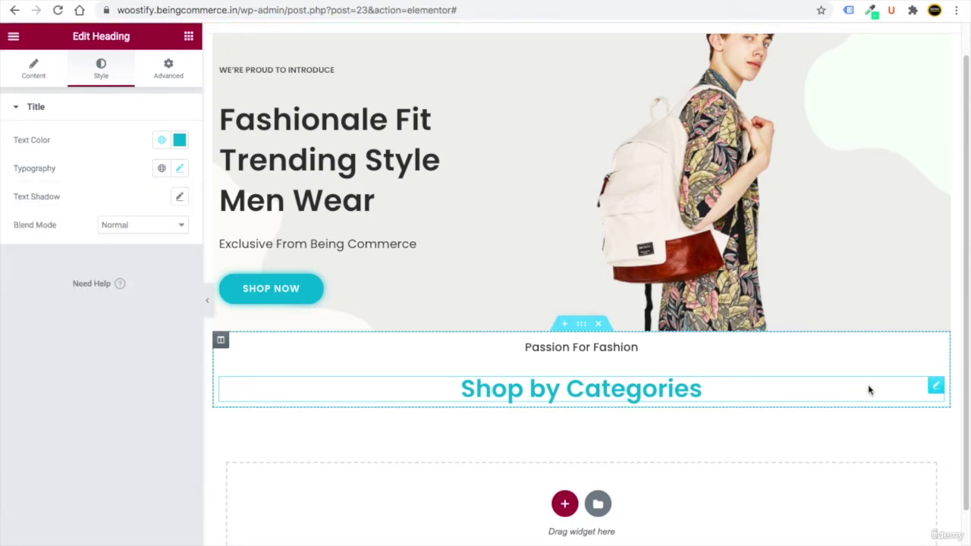
Give the "Shop by Categories" heading a top margin of -22 px and a bottom margin of 20 px
left_click(169, 68)
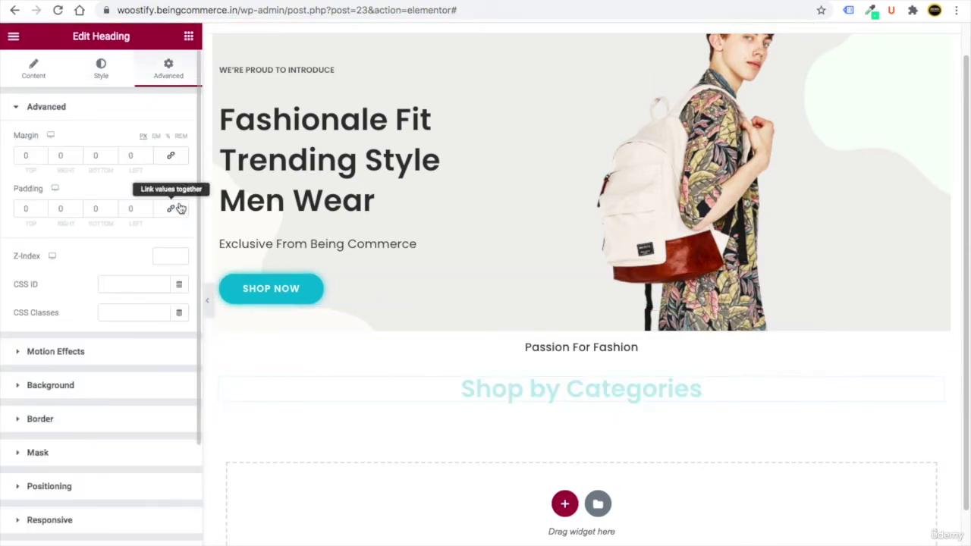
left_click(41, 161)
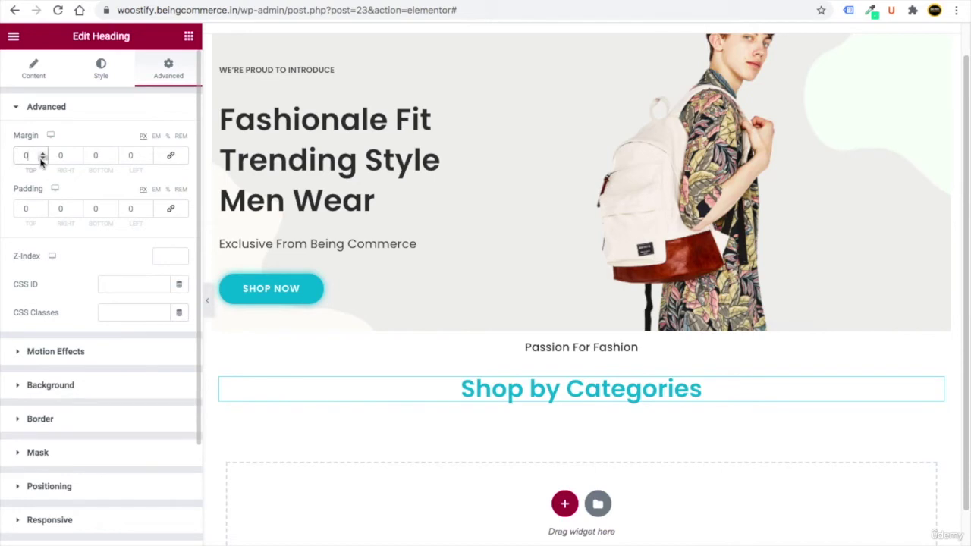
left_click(41, 160)
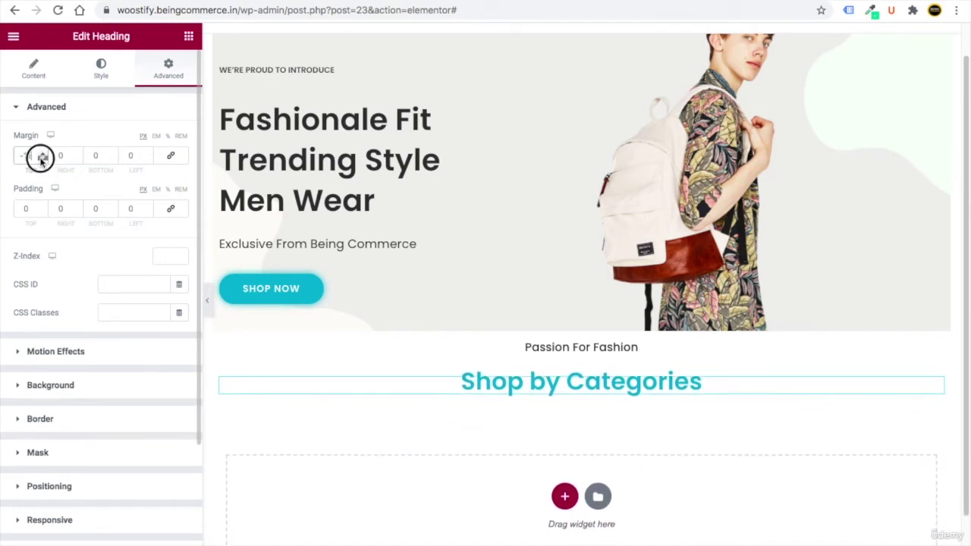
left_click(41, 161)
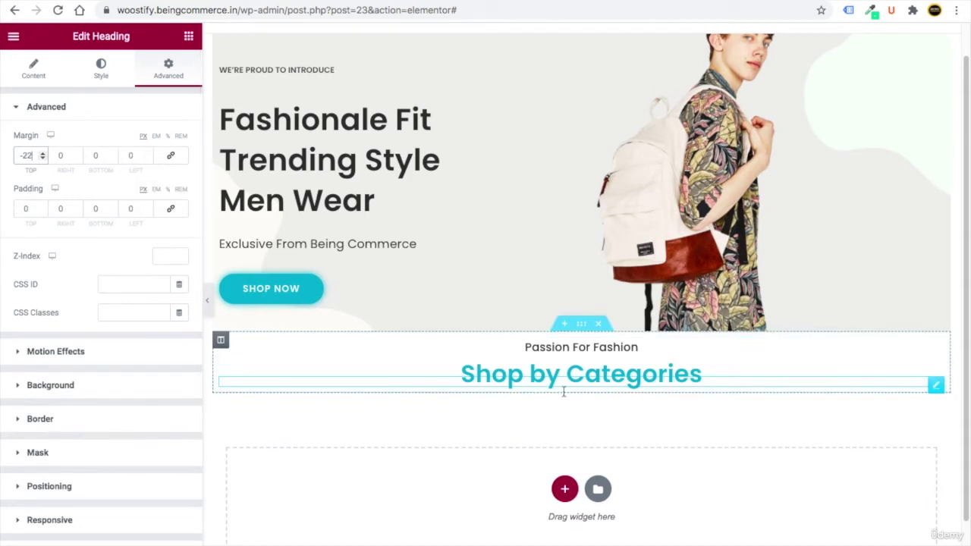
left_click(113, 154)
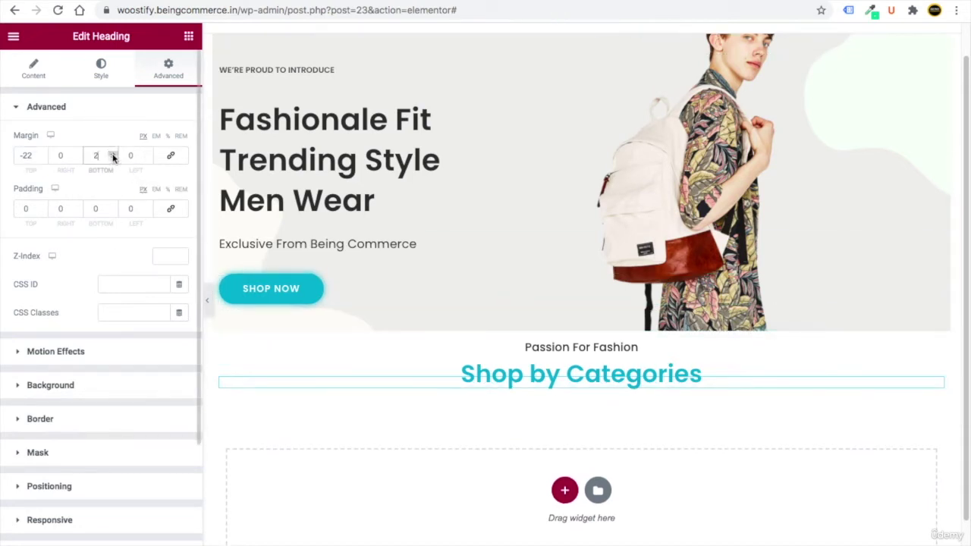
left_click(113, 154)
left_click(112, 155)
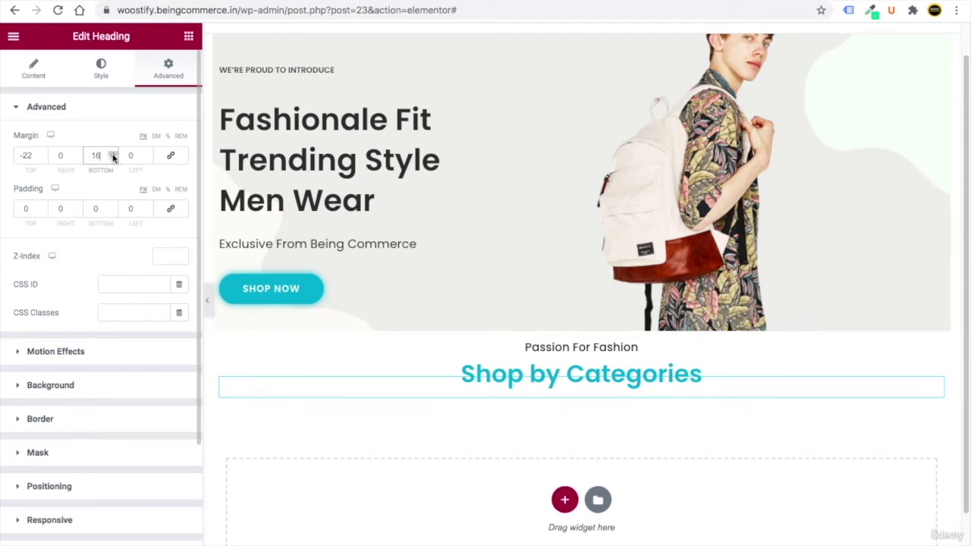
left_click(112, 155)
left_click(112, 155)
left_click(112, 155)
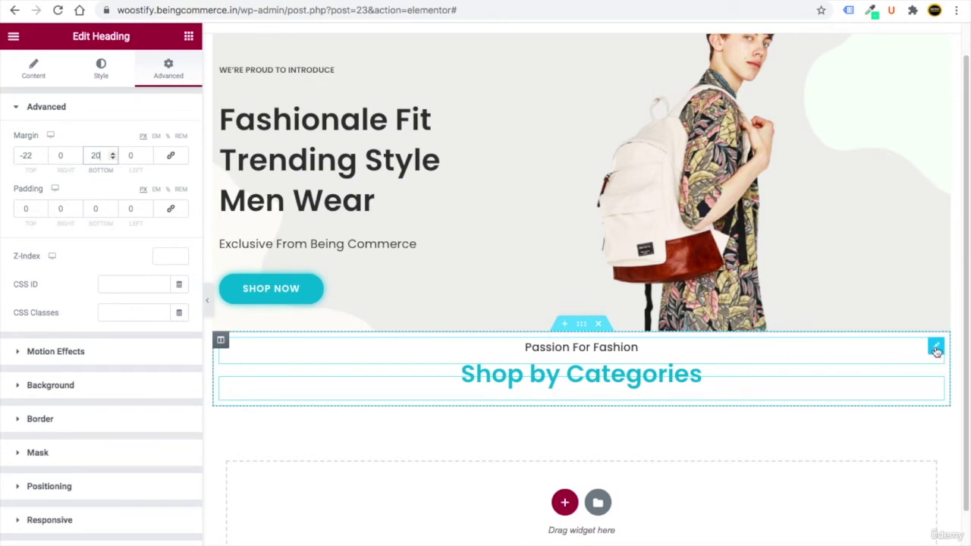
Set the top margin of the "Passion For Fashion" text to 21 px, leaving the other sides unlinked
left_click(937, 348)
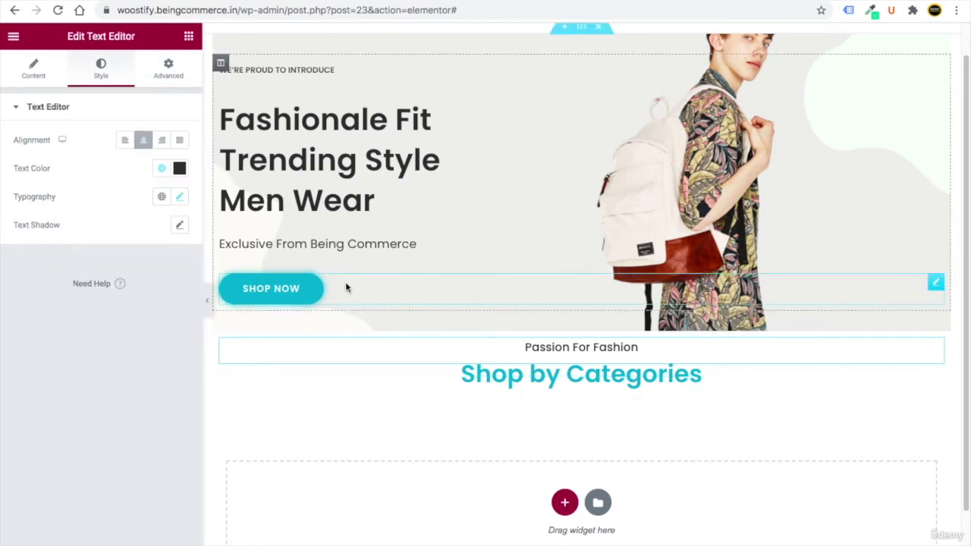
left_click(166, 68)
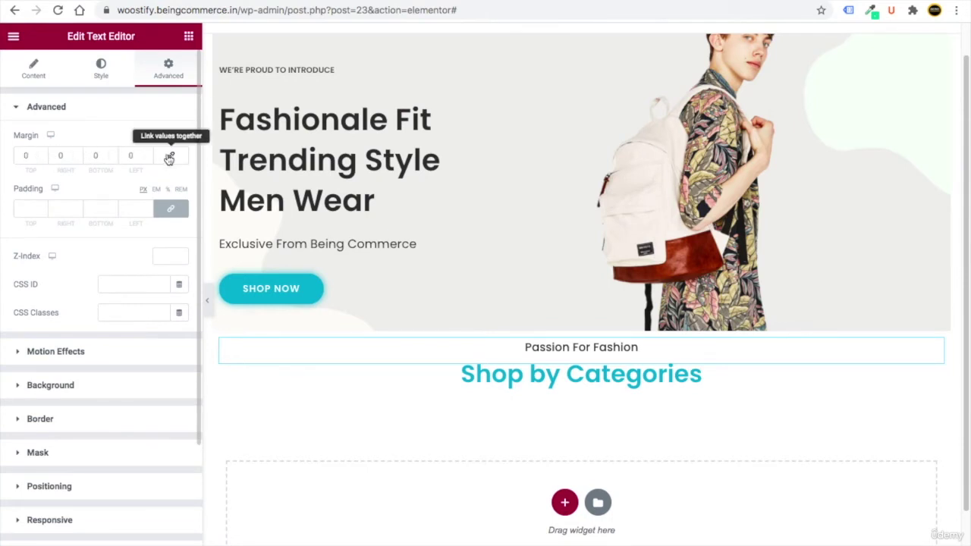
left_click(41, 155)
scroll(42, 154, "up", 12)
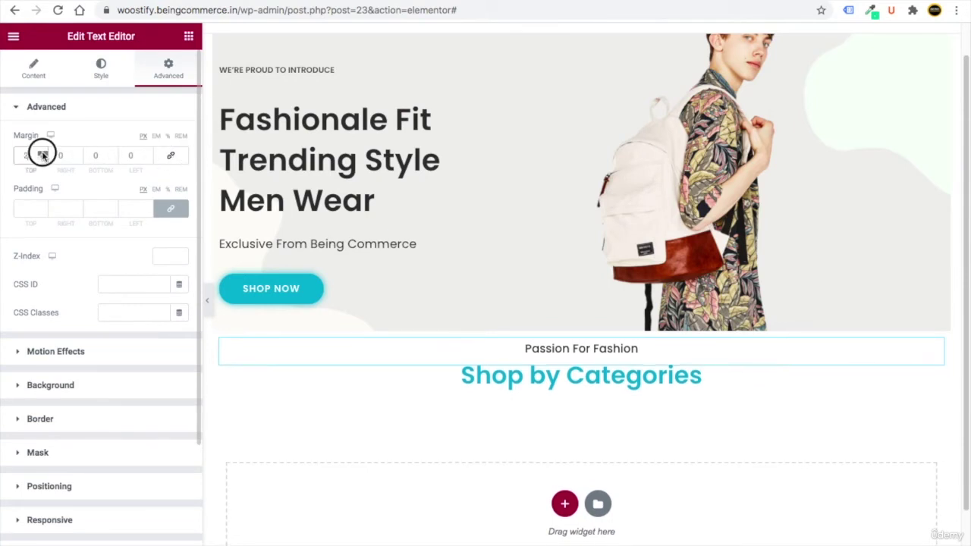
scroll(43, 155, "up", 9)
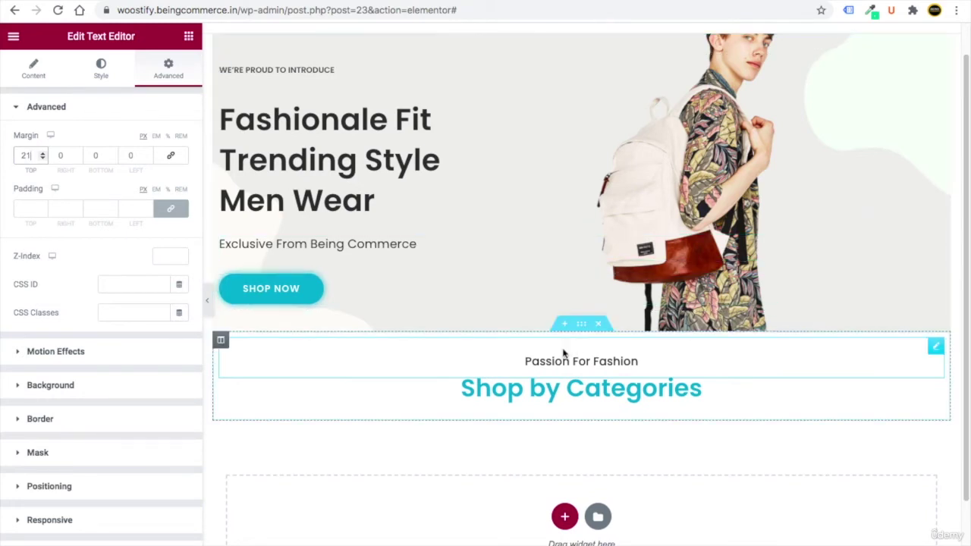
Add a two-column section below the "Shop by Categories" heading and place an Inner Section widget in its right column
scroll(524, 400, "down", 2)
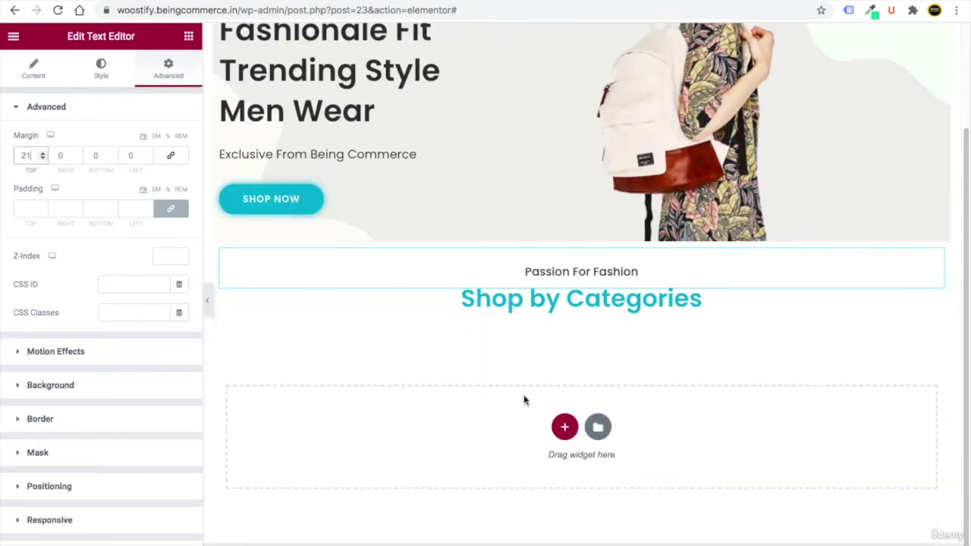
left_click(564, 426)
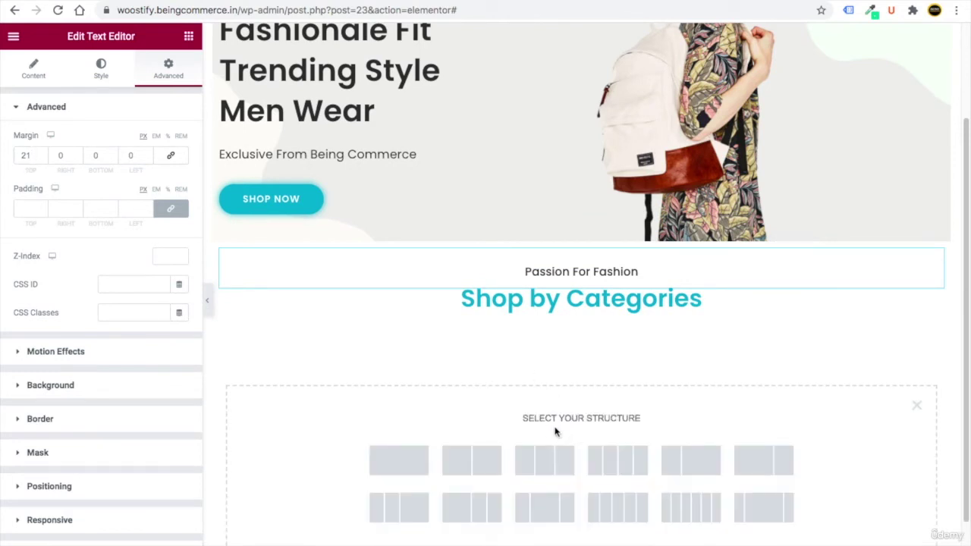
left_click(466, 467)
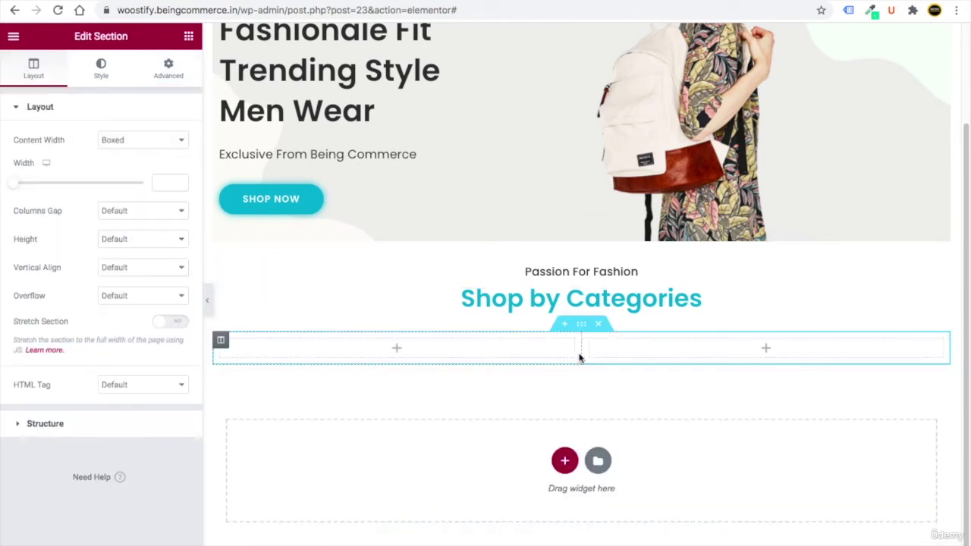
left_click(188, 38)
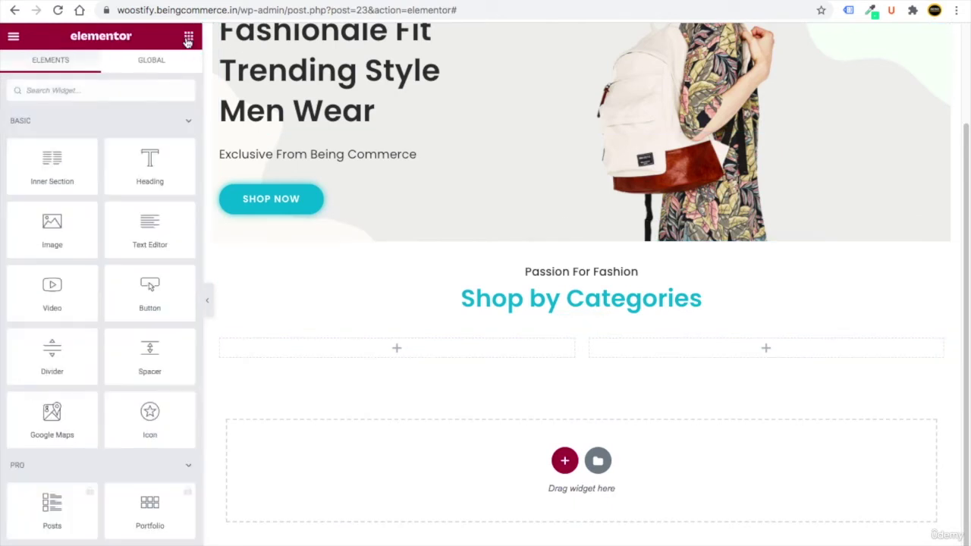
left_click_drag(47, 163, 703, 364)
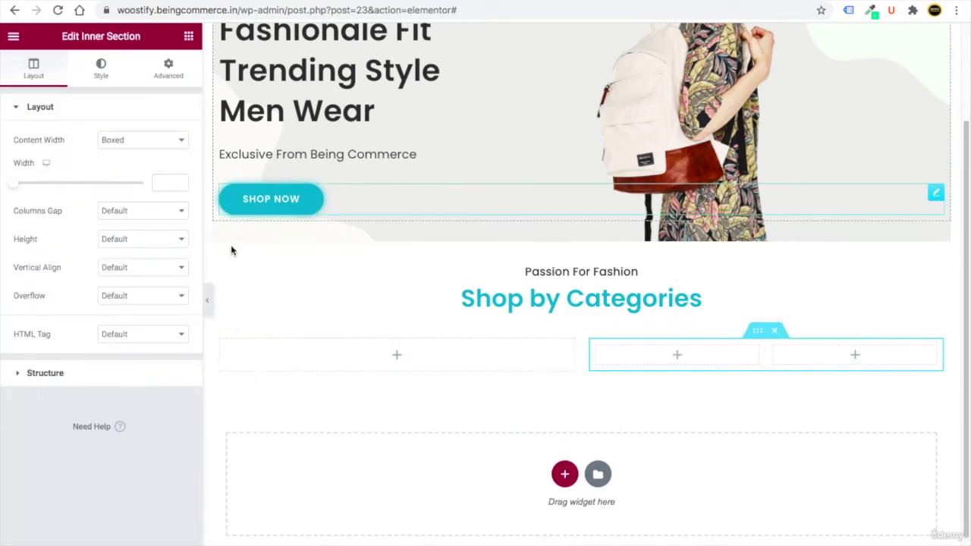
Add an Image widget to the left column and upload shop-cat-1.jpg through shop-cat-4.jpg, slide.jpg and vogue-about-1.jpg to the media library
left_click(188, 36)
left_click_drag(52, 224, 301, 364)
left_click(107, 192)
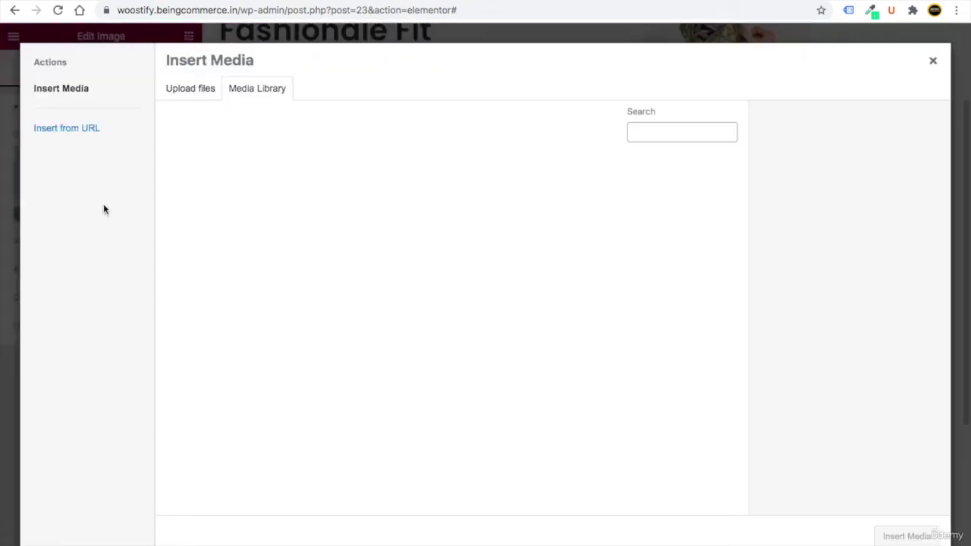
left_click(189, 95)
left_click(561, 302)
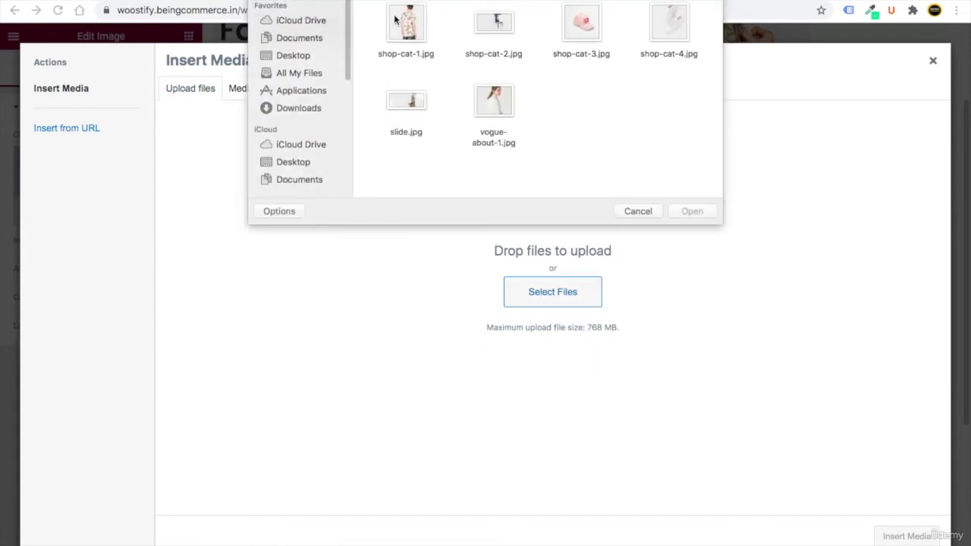
left_click_drag(372, 9, 674, 156)
left_click(692, 212)
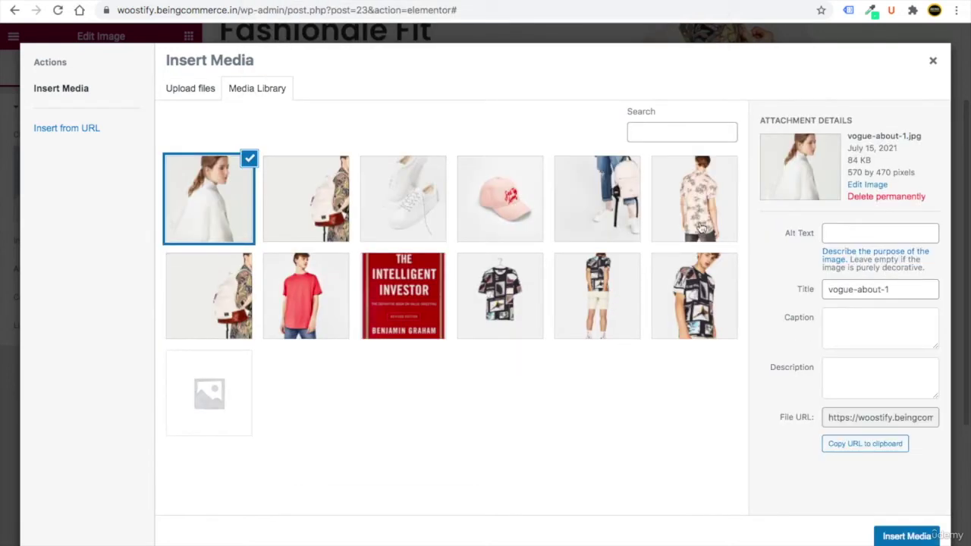
Insert shop-cat-1.jpg from the media library as the left column's image
left_click(698, 222)
left_click(906, 536)
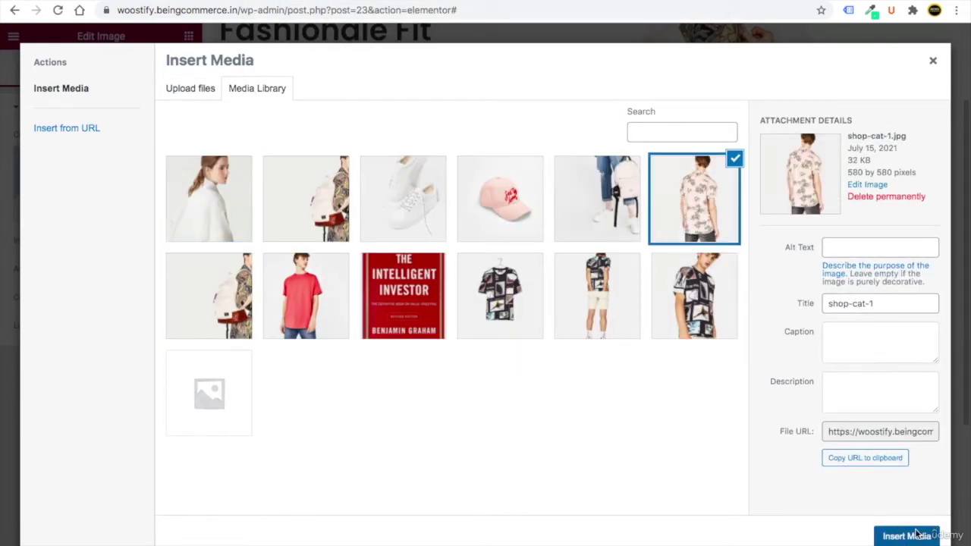
scroll(551, 345, "down", 4)
scroll(552, 347, "up", 1)
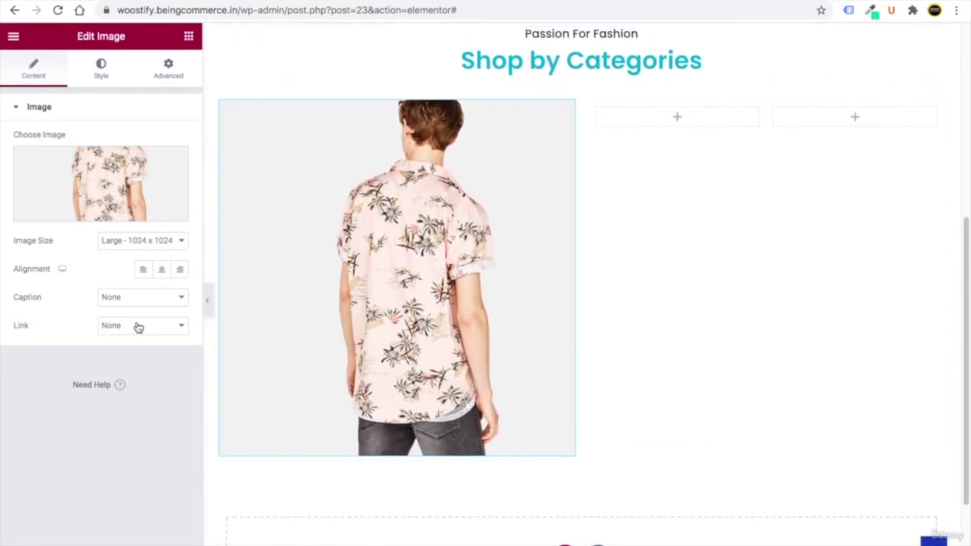
Give the shirt image a custom caption reading "T-Shirts"
left_click(128, 298)
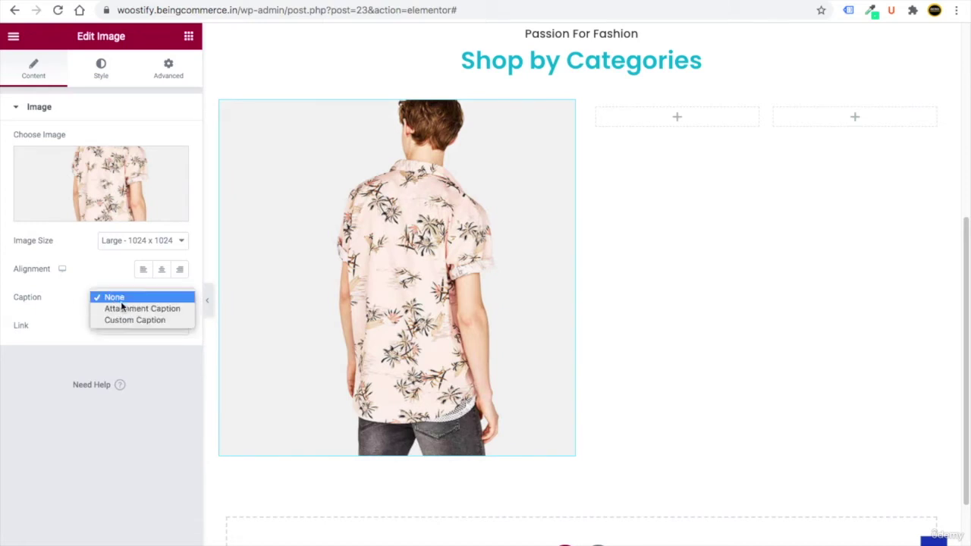
left_click(126, 320)
left_click(122, 324)
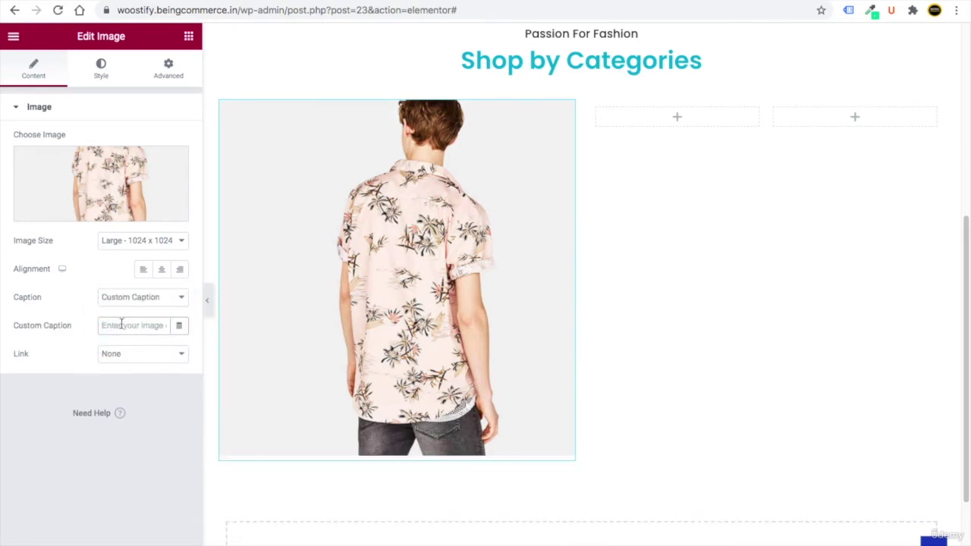
type("T-Shirts")
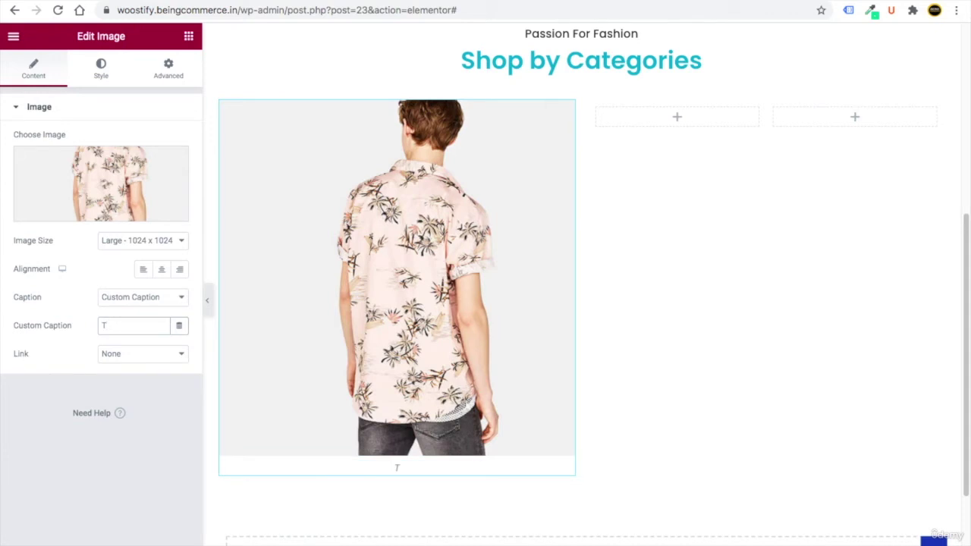
Set the link type of the "T-Shirts" image to Custom URL
left_click(119, 354)
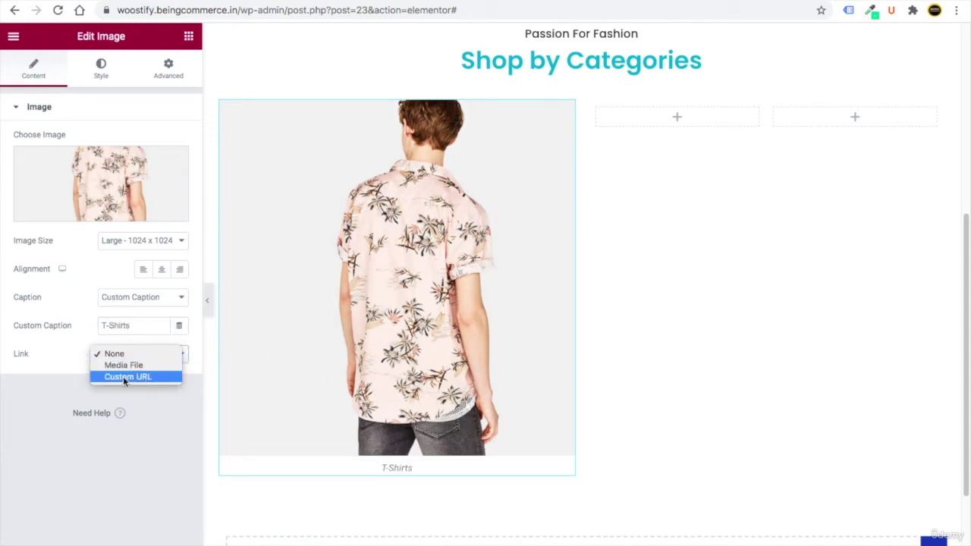
left_click(75, 369)
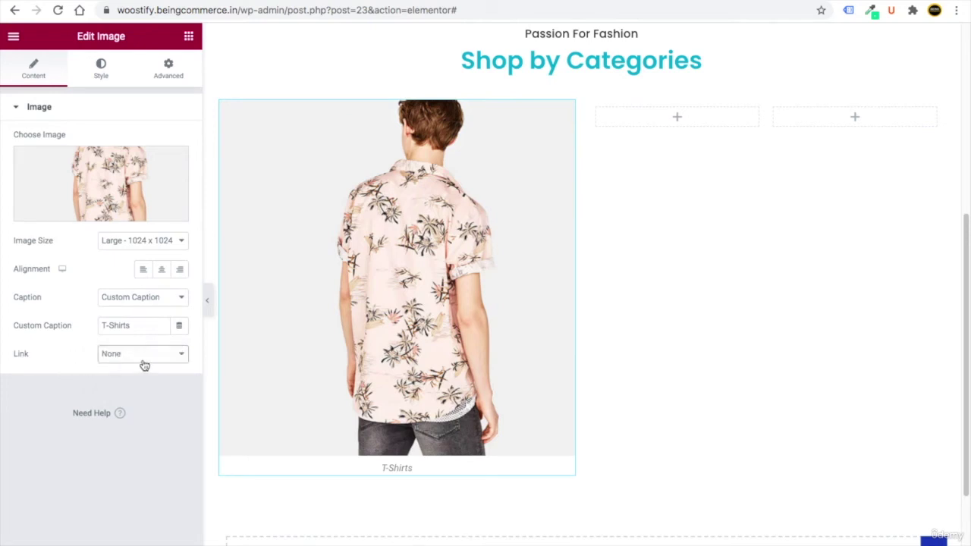
left_click(144, 362)
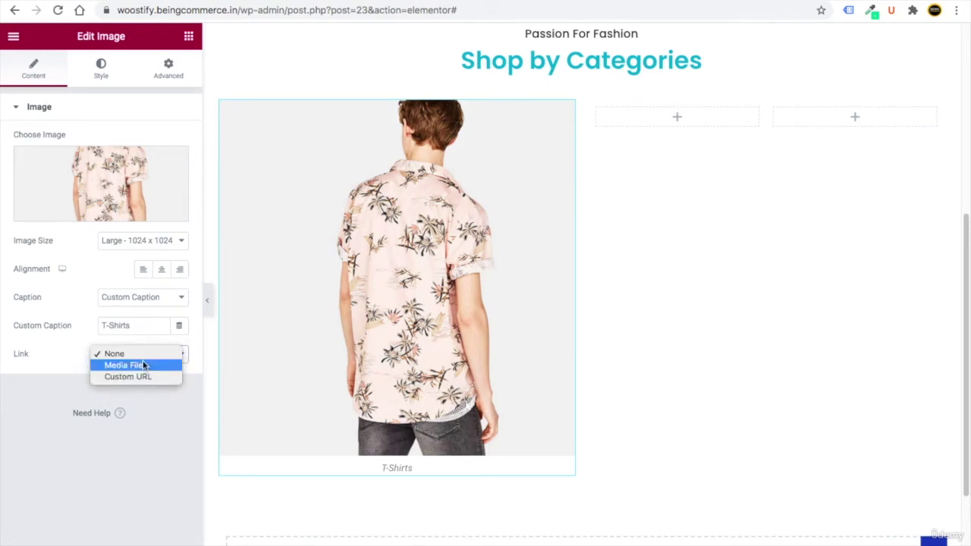
left_click(147, 376)
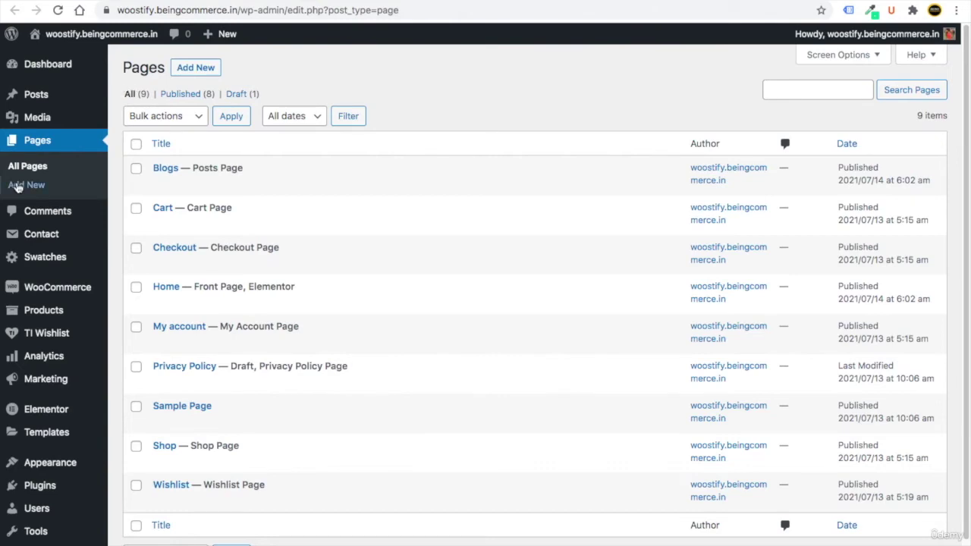
Open the T-shirt category's storefront page from the product categories list in a separate tab and copy its URL
mouse_move(60, 294)
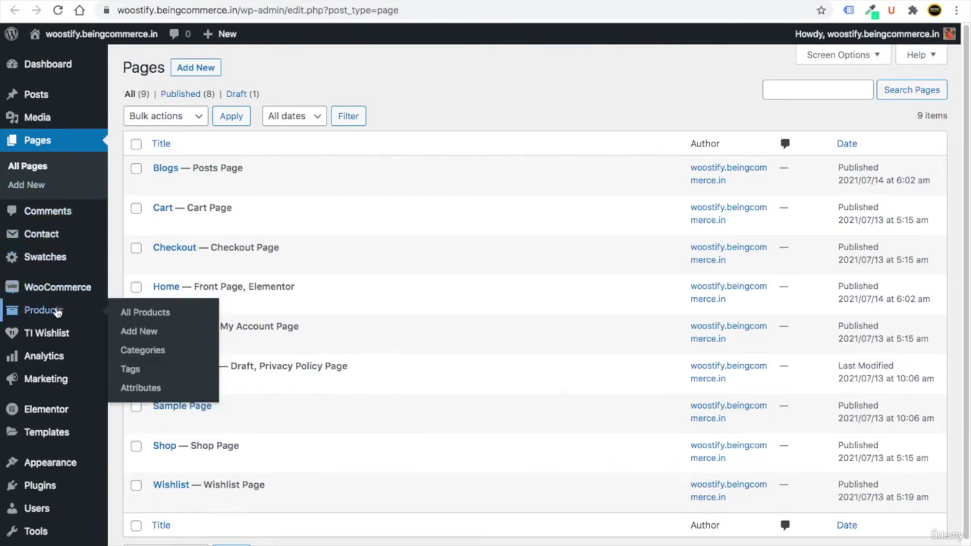
left_click(144, 350)
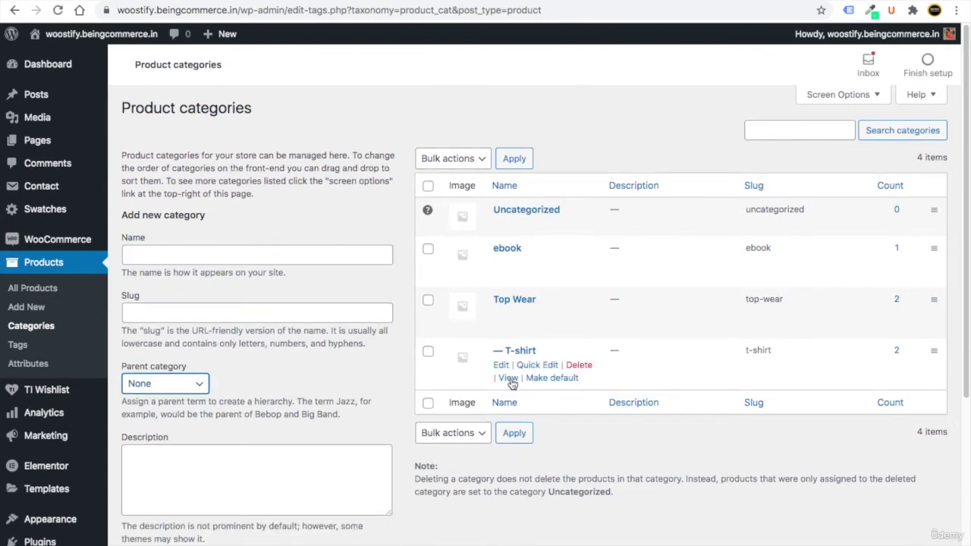
right_click(510, 378)
left_click(554, 339)
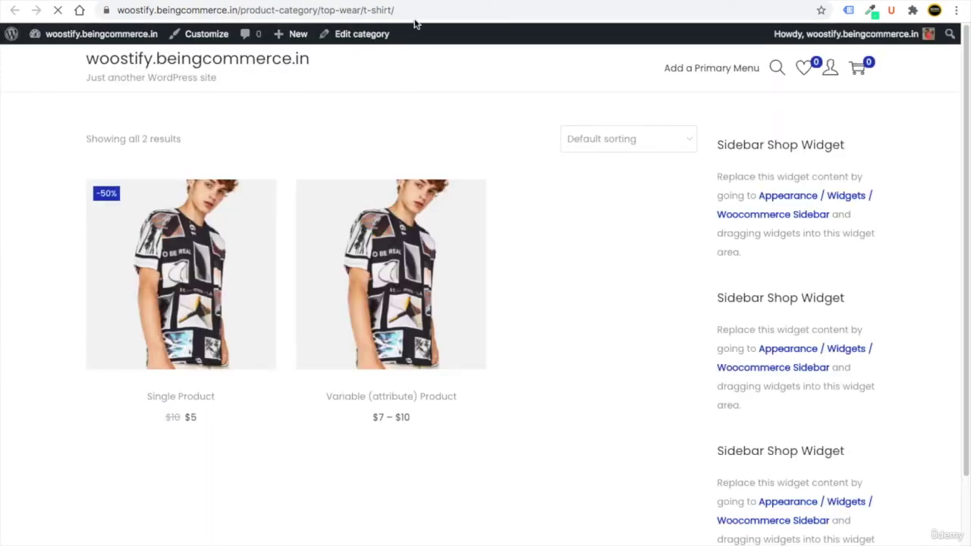
left_click_drag(420, 9, 109, 9)
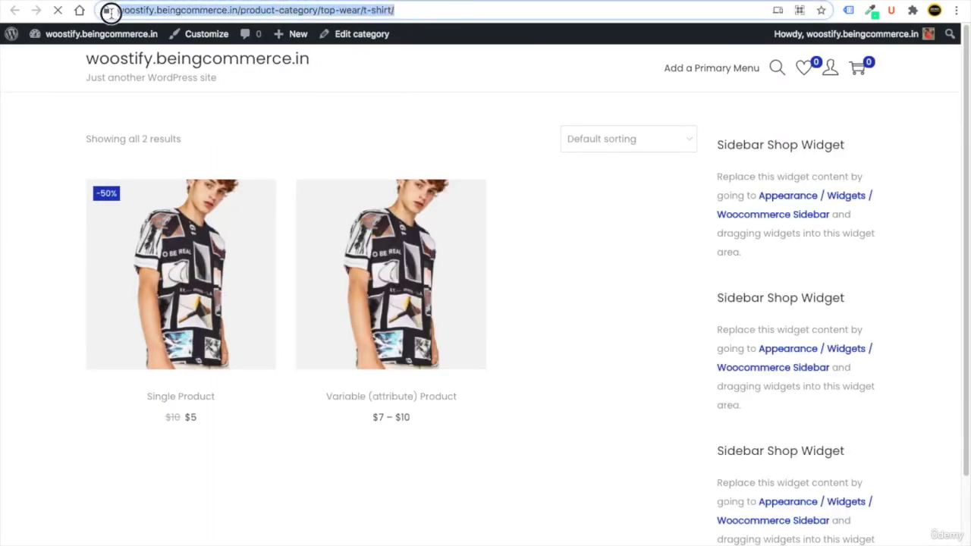
right_click(156, 8)
left_click(192, 107)
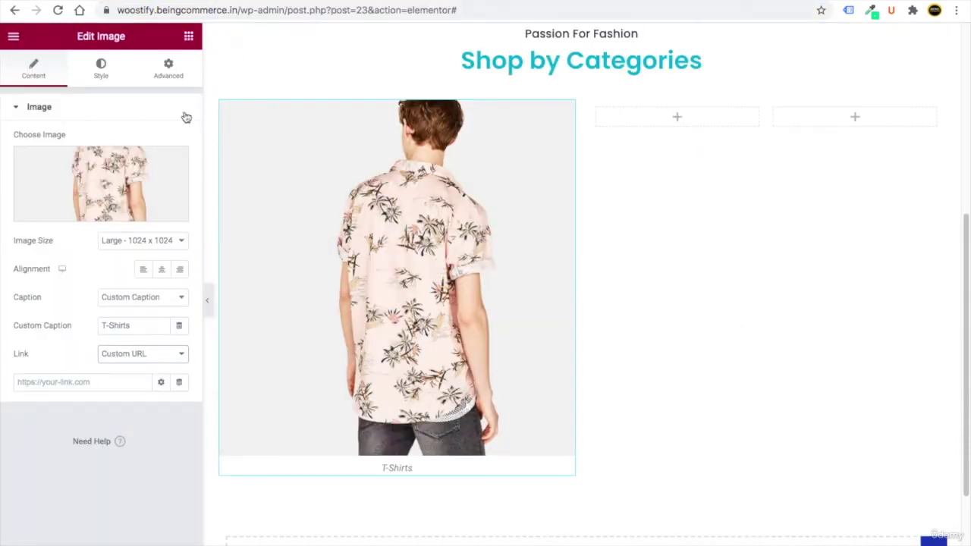
Paste the copied T-shirt category URL as the link of the "T-Shirts" image in the Elementor editor
left_click(64, 379)
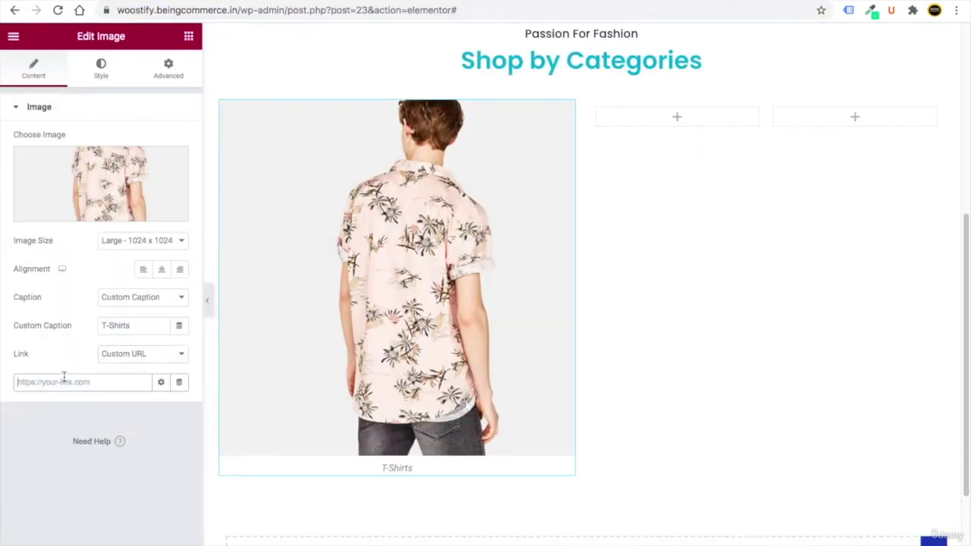
key("ctrl+v")
left_click(139, 436)
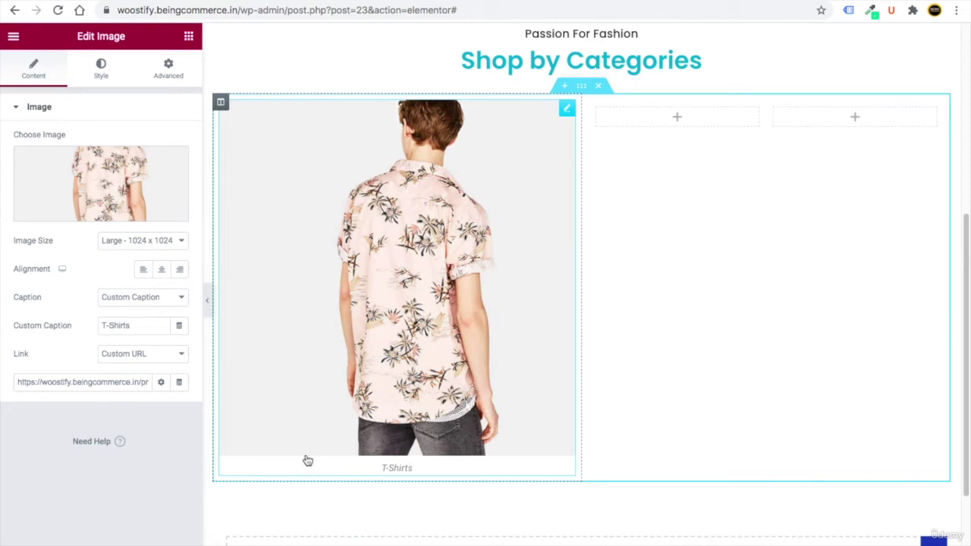
Add an Image widget above the inner section in the right column and insert shop-cat-2.jpg from the media library
left_click(189, 37)
left_click_drag(32, 228, 737, 108)
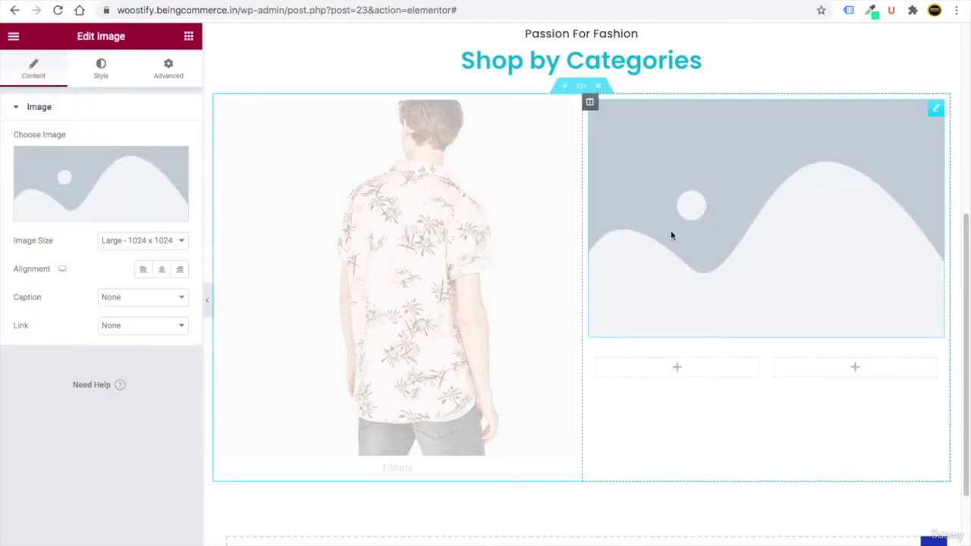
left_click(175, 160)
left_click(583, 240)
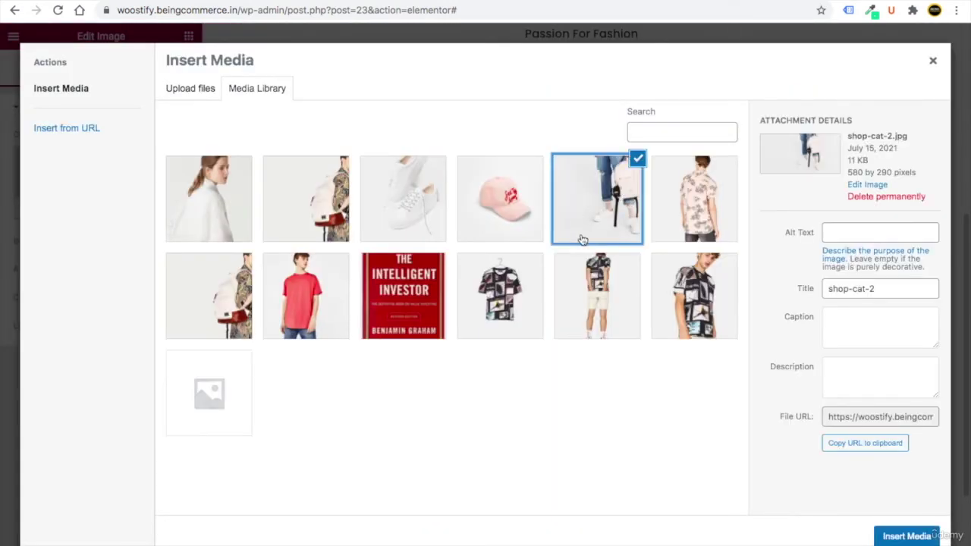
left_click(907, 537)
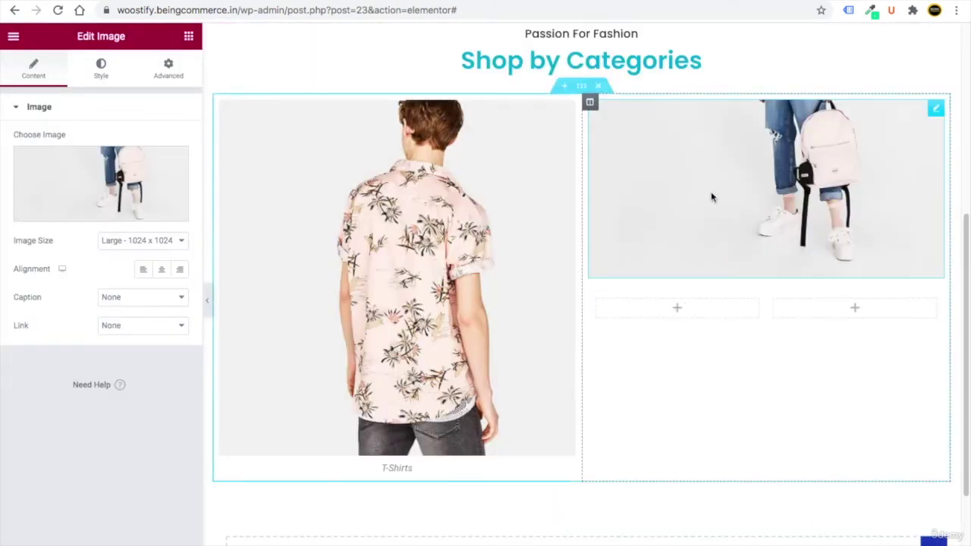
Add an Image widget to each of the two empty inner-section columns below the backpack image
left_click(188, 35)
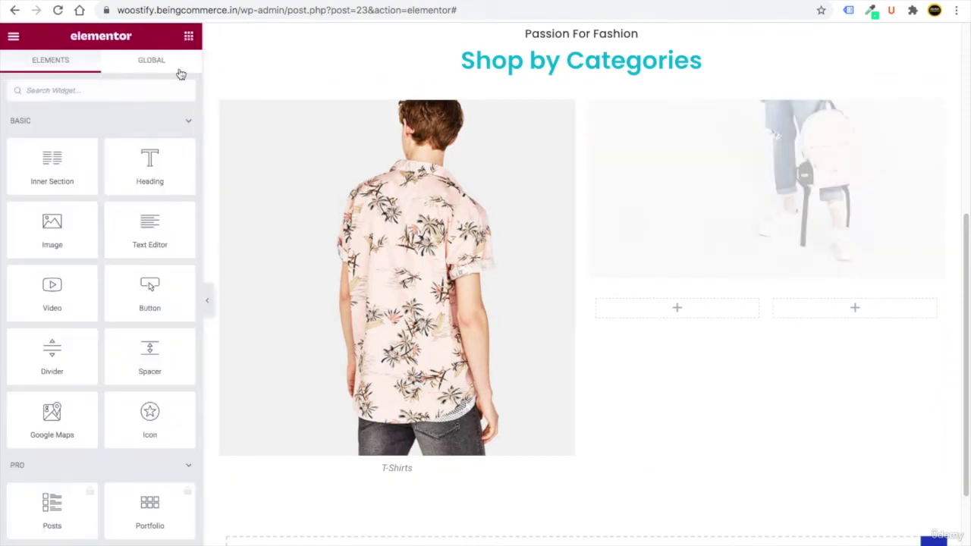
left_click_drag(50, 227, 675, 311)
left_click(187, 35)
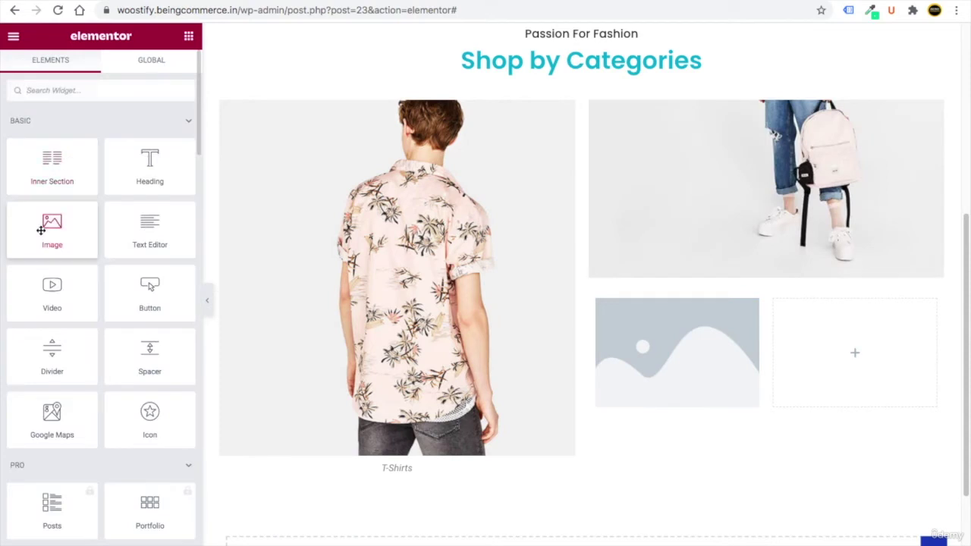
left_click_drag(48, 224, 816, 351)
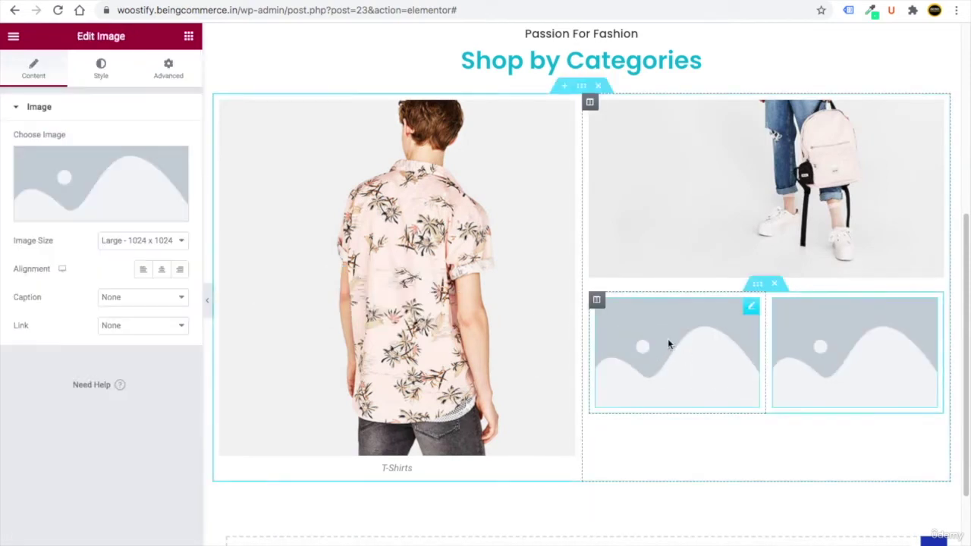
Insert the pink cap picture from the media library into the inner section's left image placeholder
left_click(751, 305)
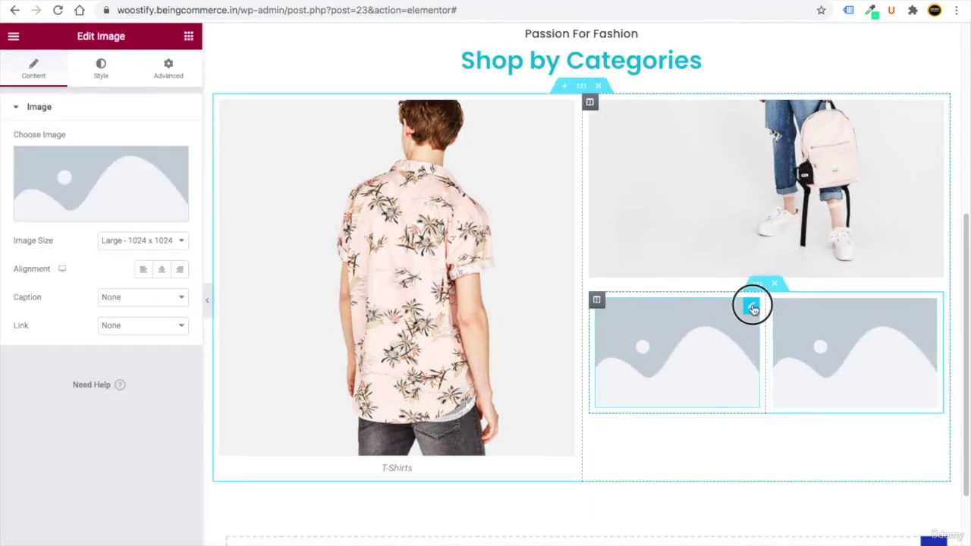
left_click(126, 195)
left_click(515, 206)
left_click(919, 534)
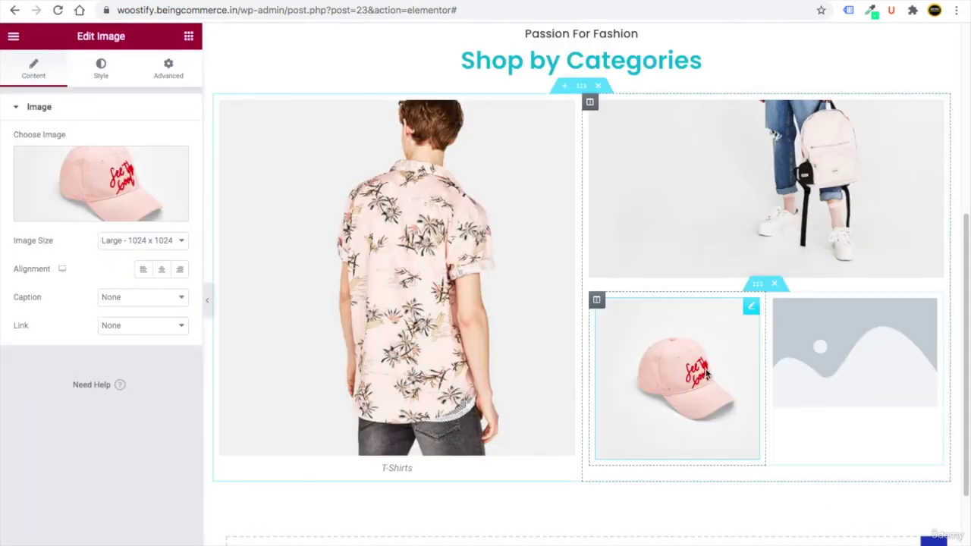
Give the pink cap image a custom caption reading "Caps"
left_click(159, 298)
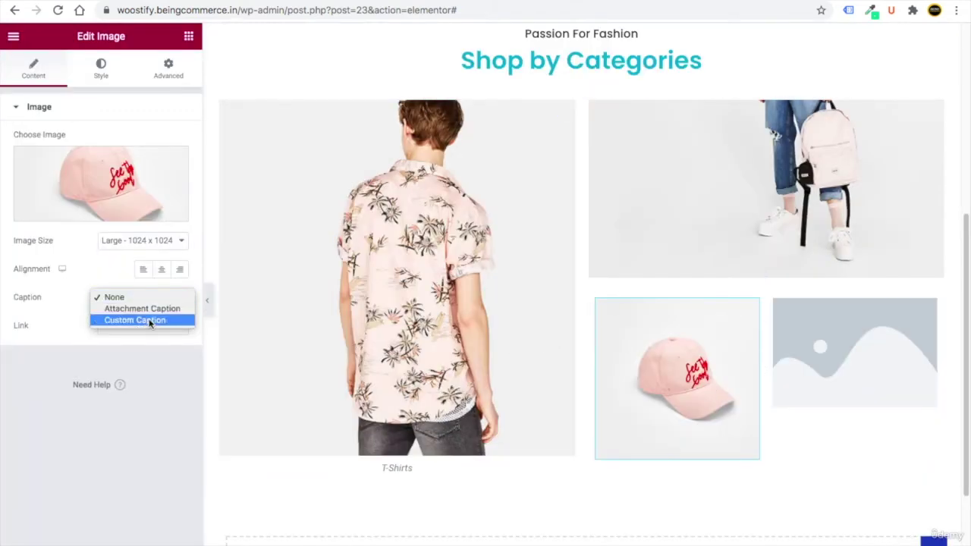
left_click(110, 322)
left_click(110, 325)
type("Caps")
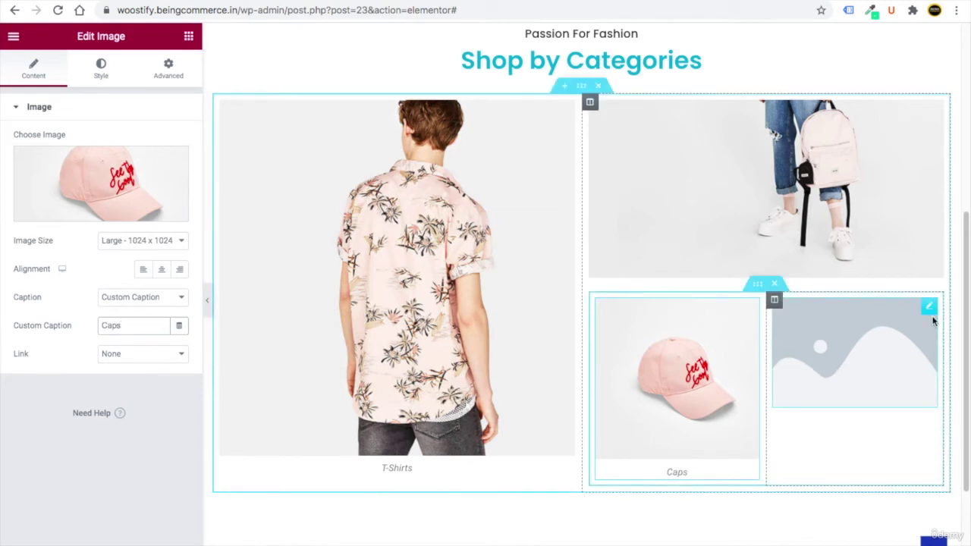
Insert the white sneakers picture from the media library into the inner section's right image placeholder
left_click(930, 303)
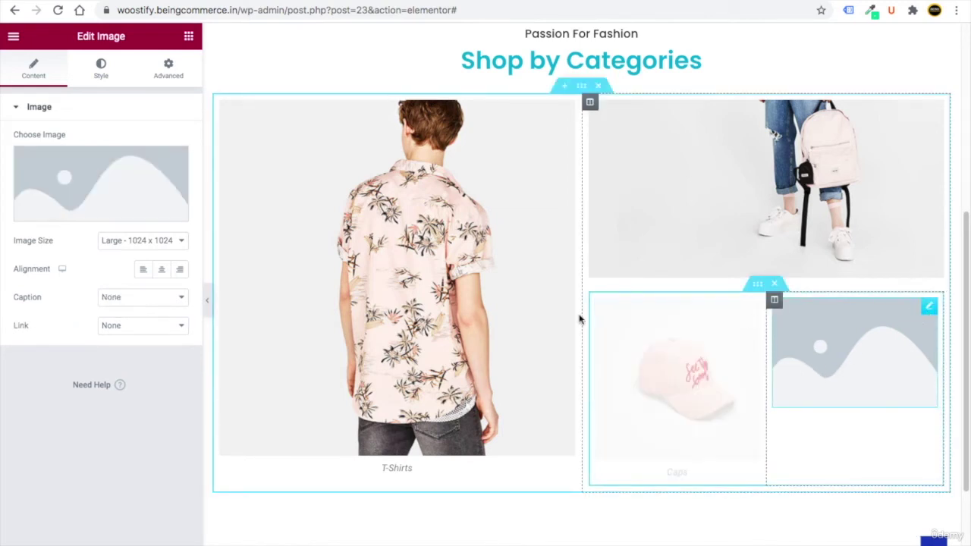
left_click(93, 199)
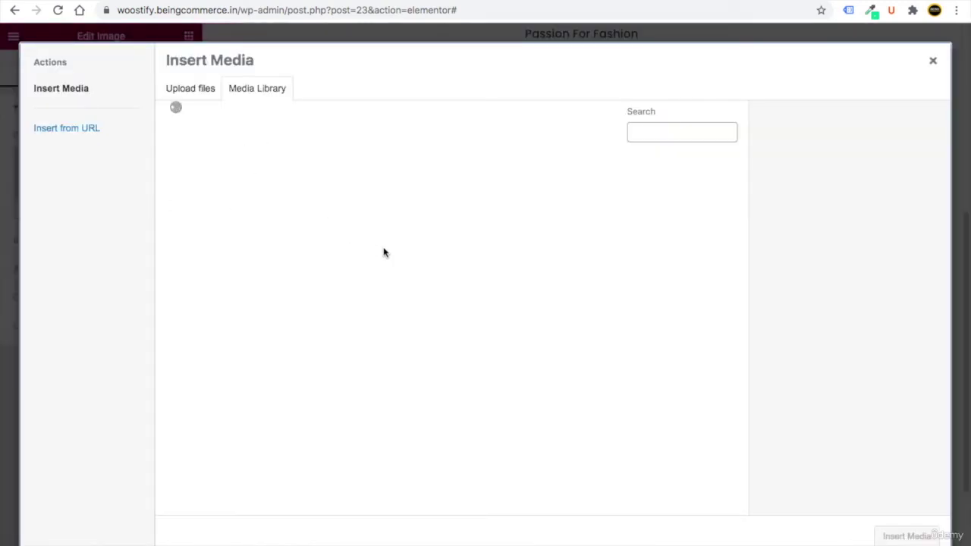
left_click(425, 191)
left_click(900, 531)
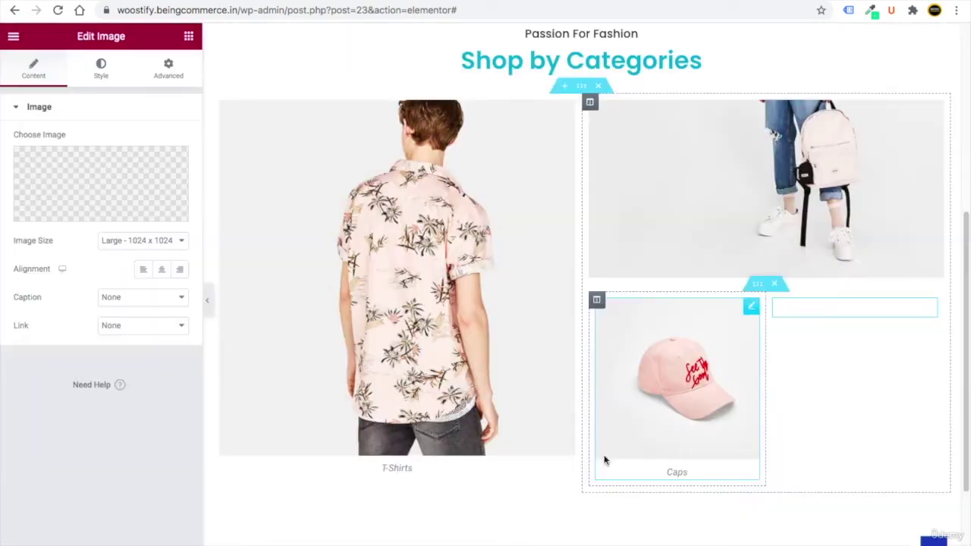
Give the white sneakers image a custom caption reading "Shoes"
left_click(164, 303)
left_click(135, 319)
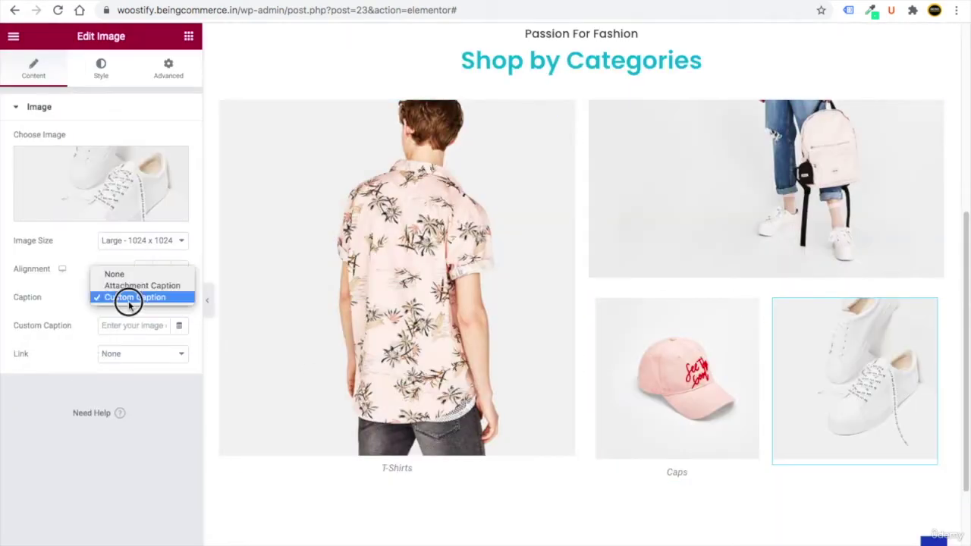
left_click(127, 326)
type("Shoes")
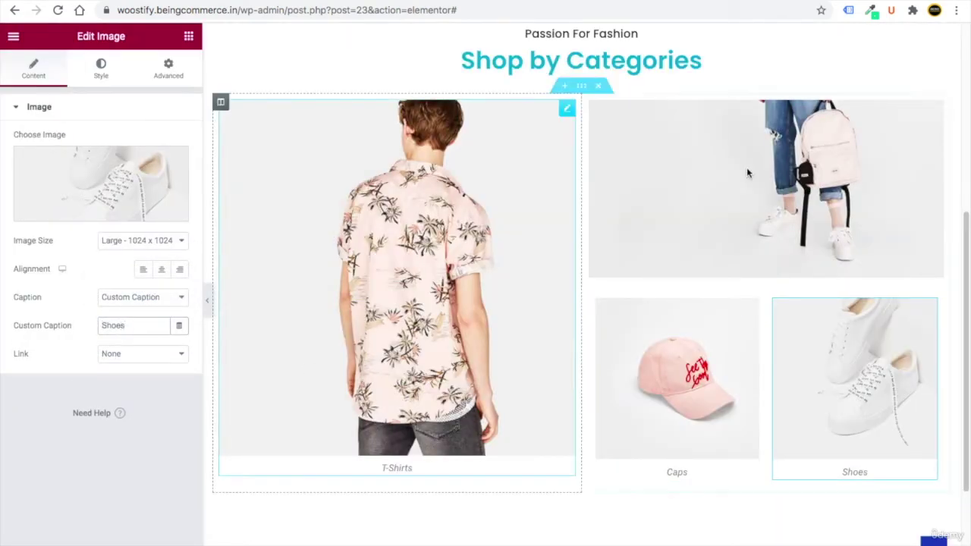
Give the backpack image a custom caption reading "Bags"
left_click(937, 104)
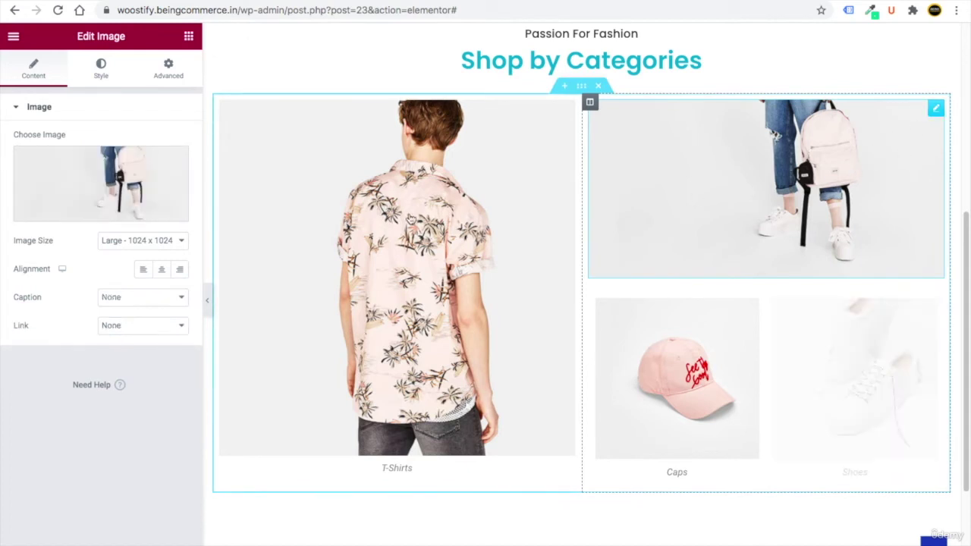
left_click(103, 297)
left_click(119, 320)
left_click(116, 326)
type("Bags")
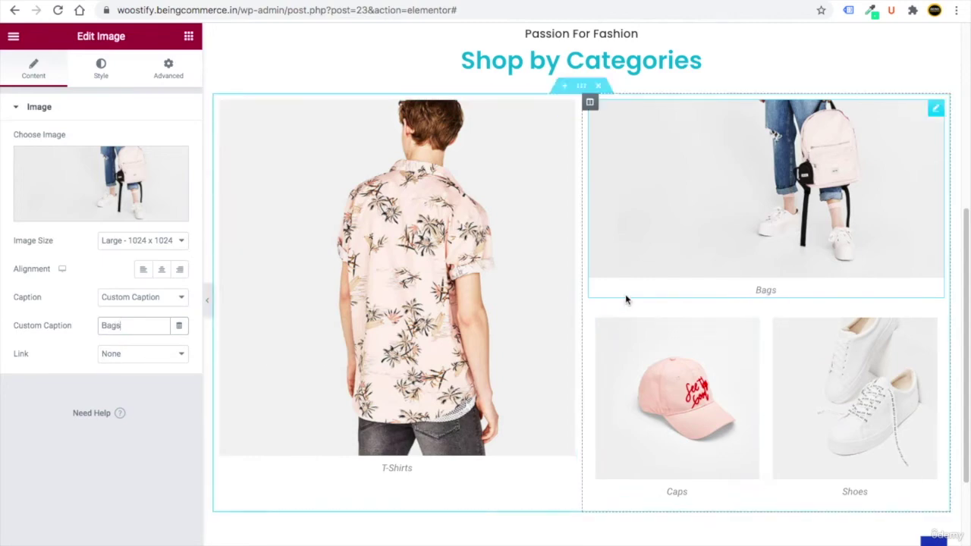
Return to the product categories page and start entering the name of a new category
left_click(217, 4)
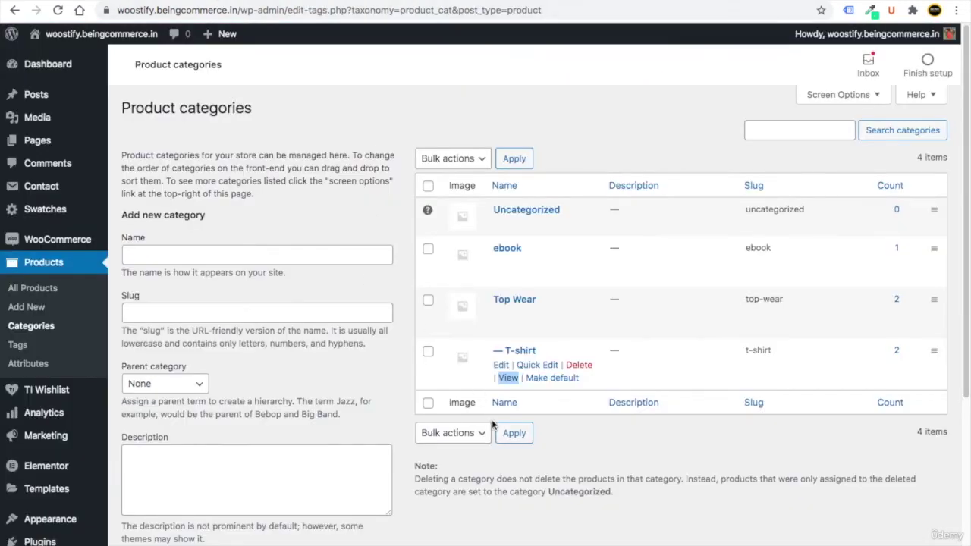
left_click(600, 453)
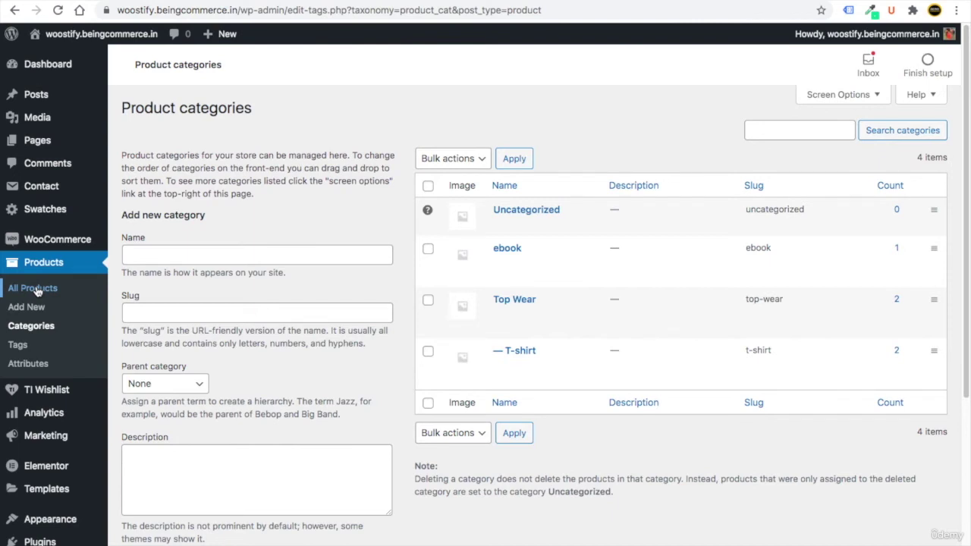
left_click(165, 257)
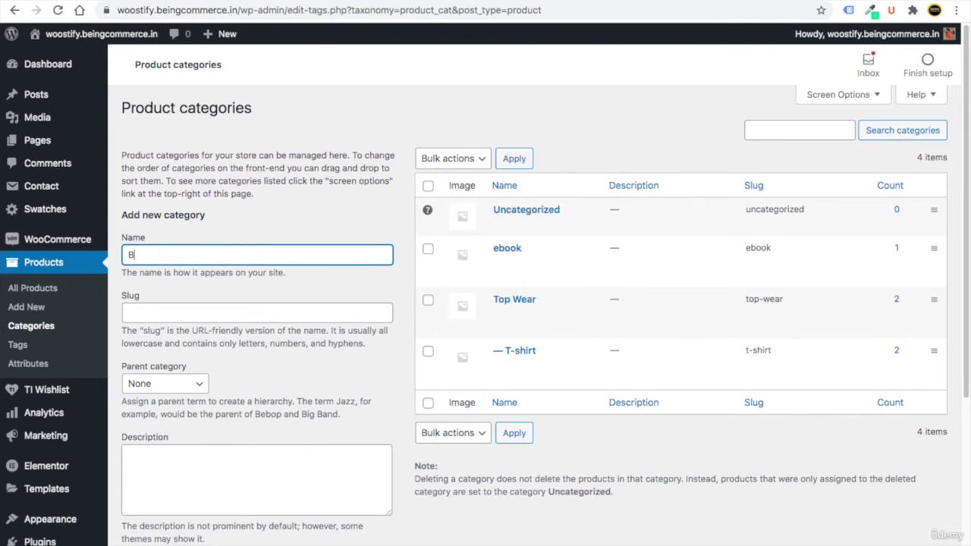
Add a product category named Bags with no parent category
scroll(162, 274, "down", 3)
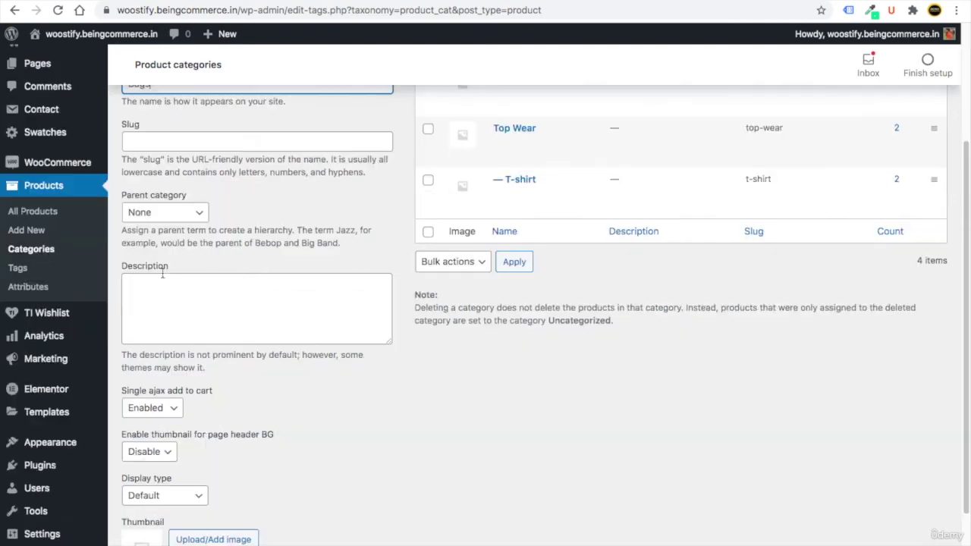
left_click(161, 212)
key("Escape")
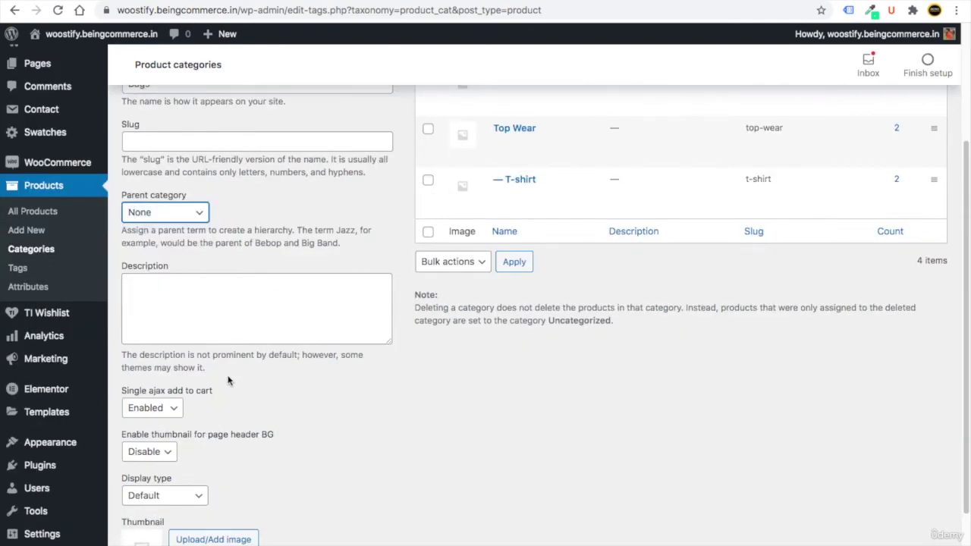
scroll(227, 393, "down", 2)
left_click(152, 502)
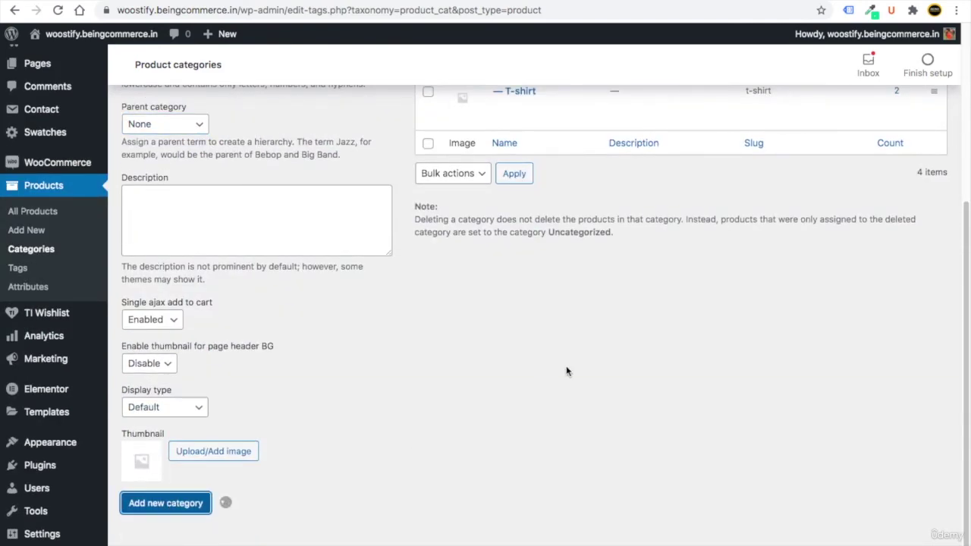
Open the Bags category's storefront page in a new tab and copy its URL
scroll(566, 371, "up", 5)
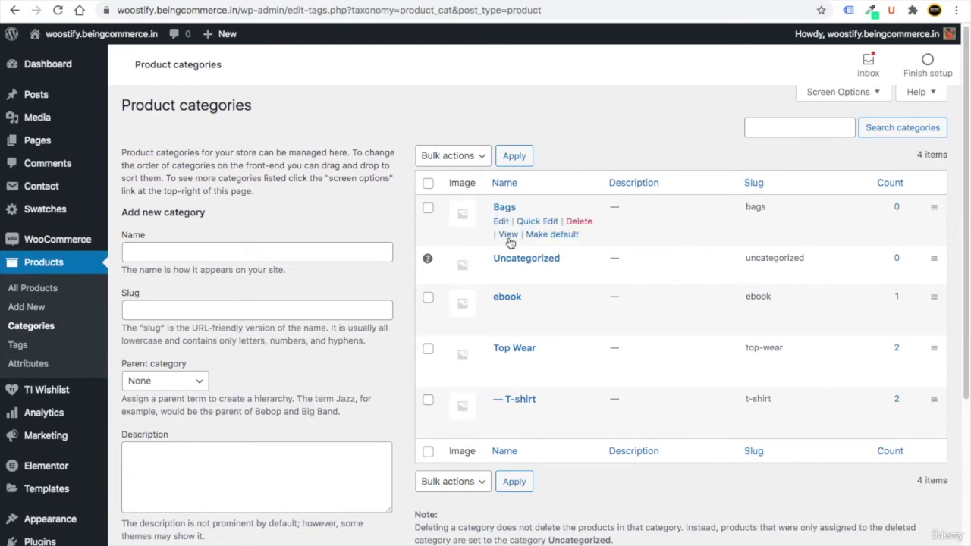
right_click(508, 240)
left_click(531, 245)
key("ctrl+Tab")
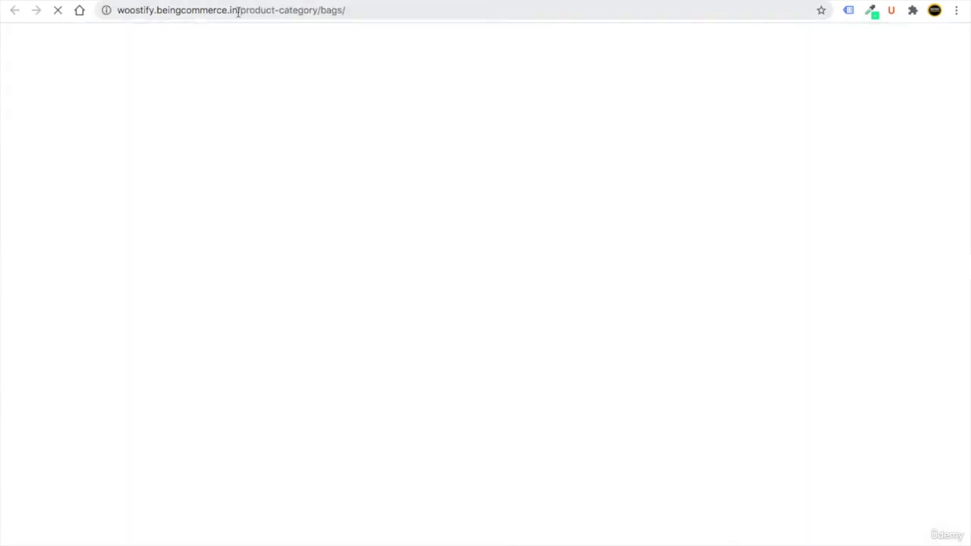
left_click(238, 11)
right_click(240, 11)
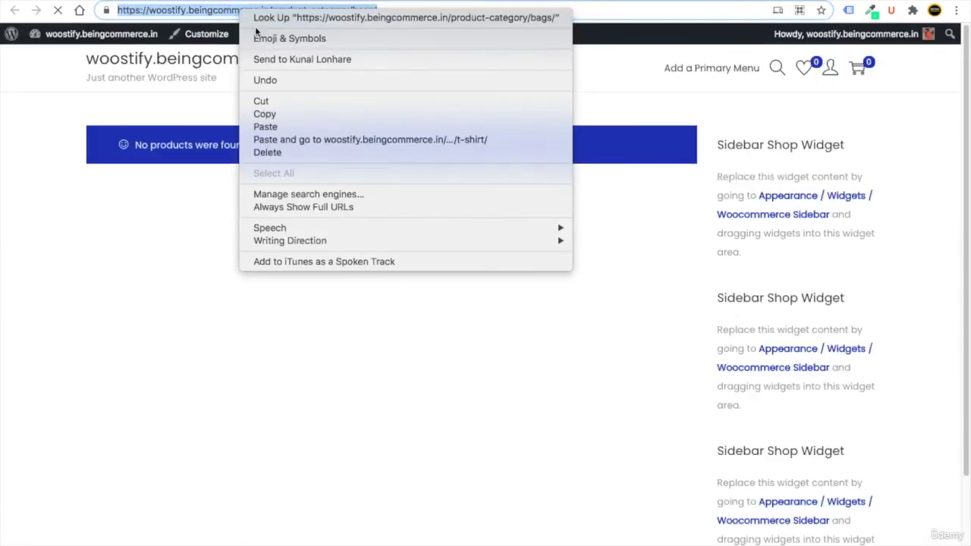
left_click(258, 114)
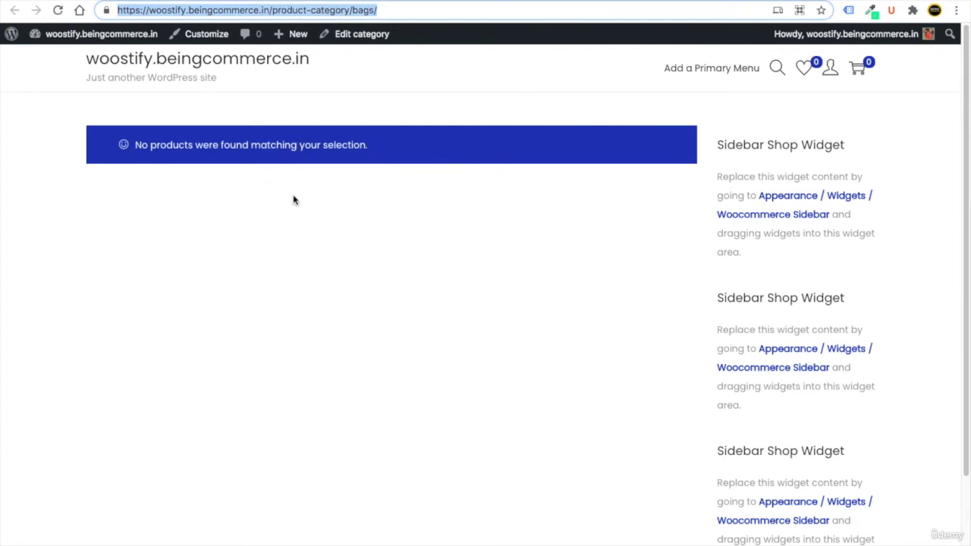
Back in the Elementor page editor, link the Bags image to the copied category address as a custom URL
key("ctrl+shift+Tab")
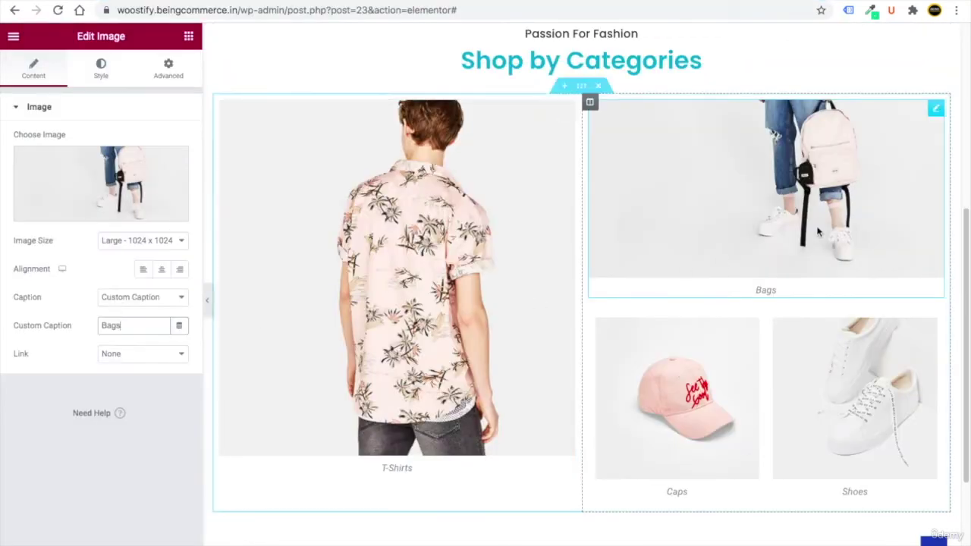
left_click(136, 347)
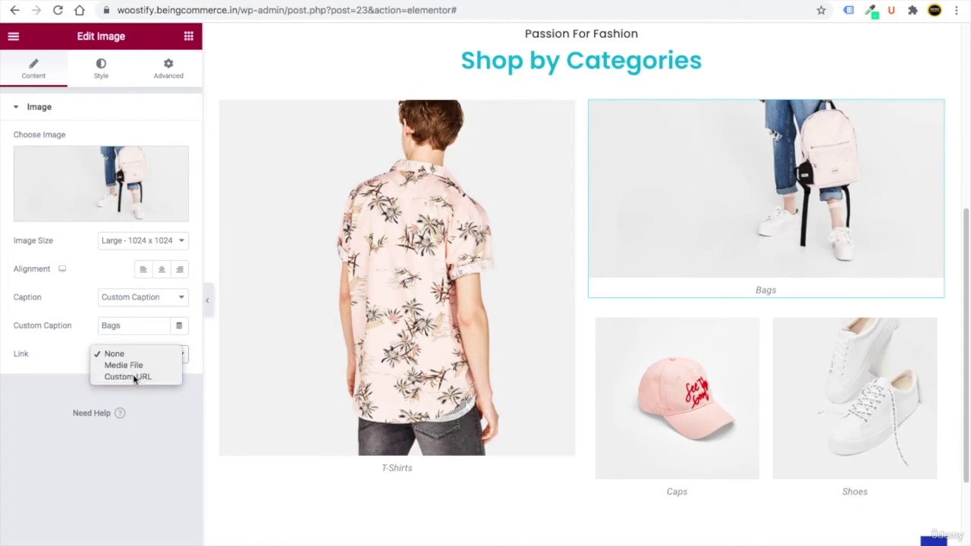
left_click(137, 375)
left_click(71, 382)
key("ctrl+v")
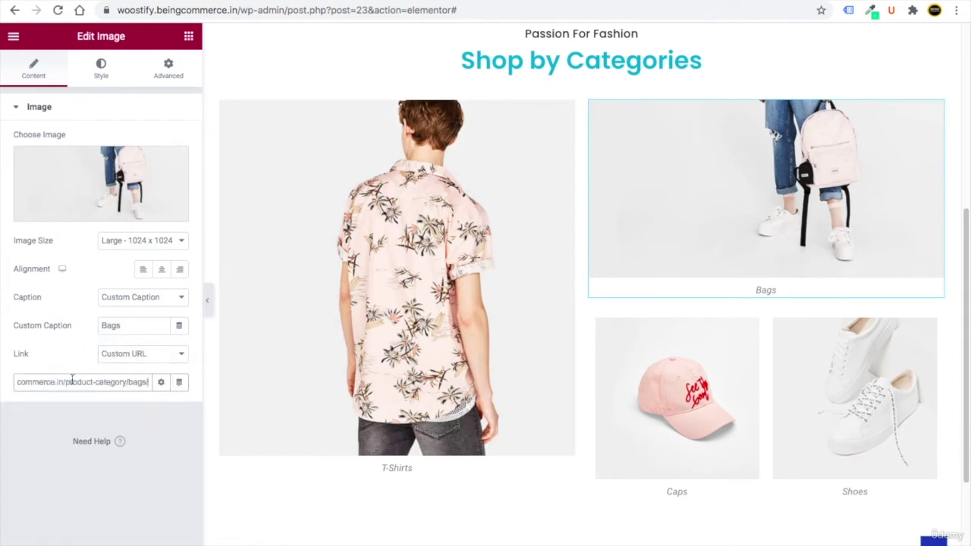
left_click(157, 422)
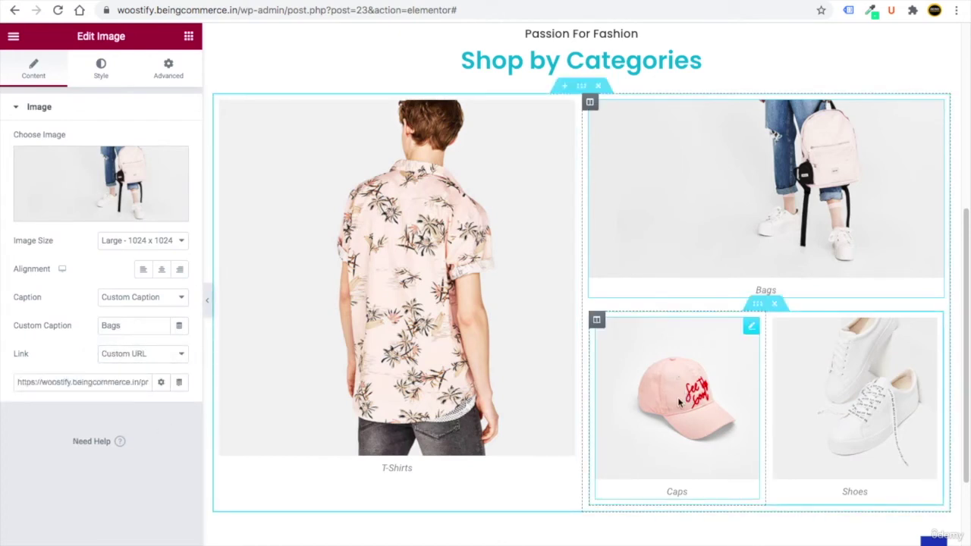
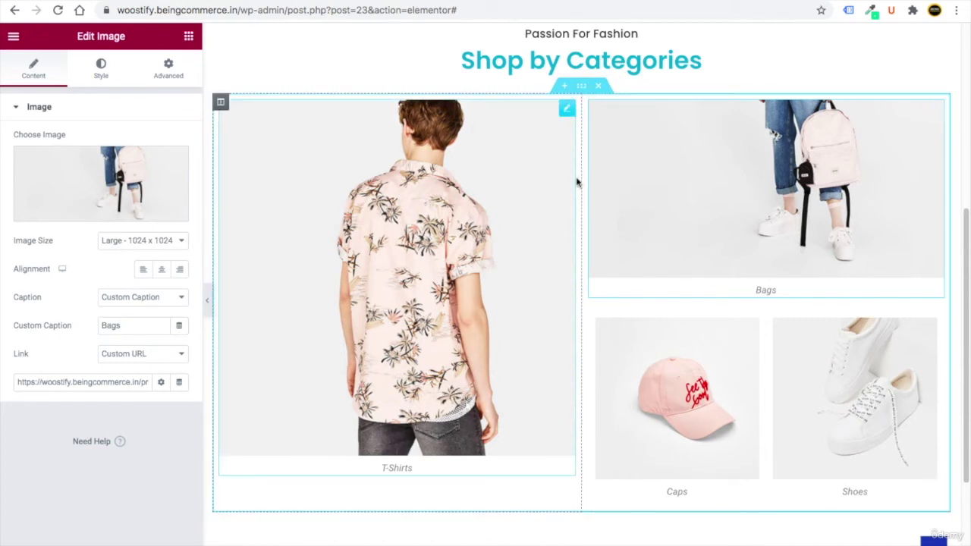
Set the columns gap of the section holding the category images to Narrow
left_click(583, 88)
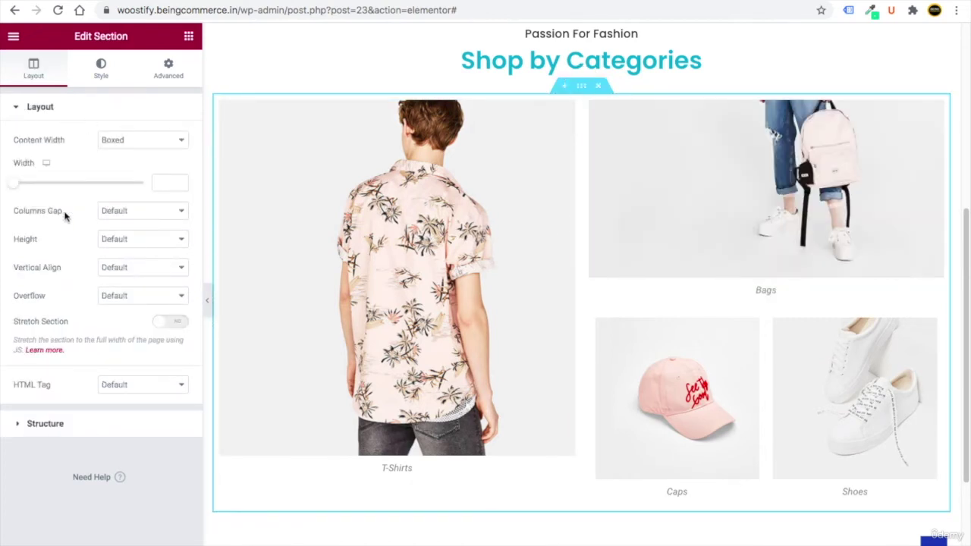
left_click(137, 217)
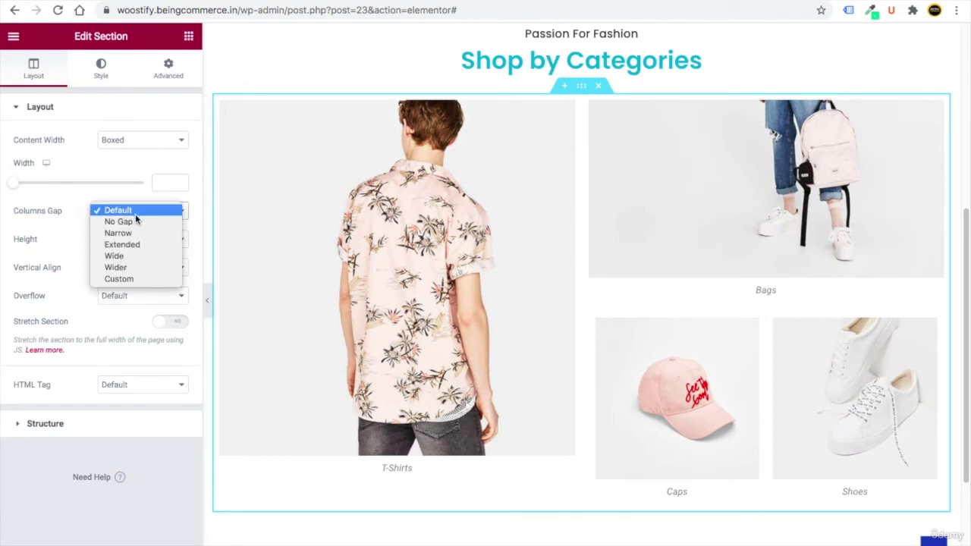
left_click(132, 231)
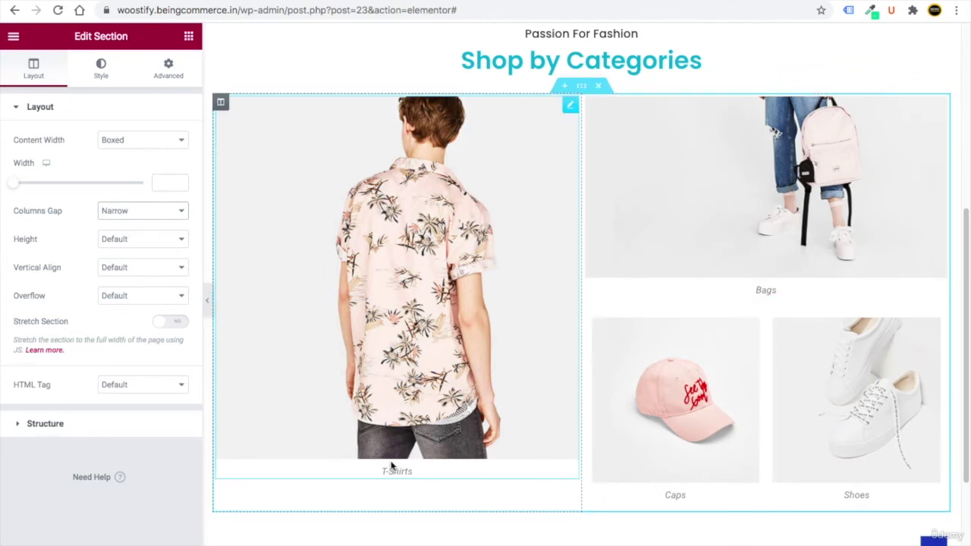
Assign the CSS class woostify-shop-category to the category images section
left_click(169, 70)
left_click(111, 302)
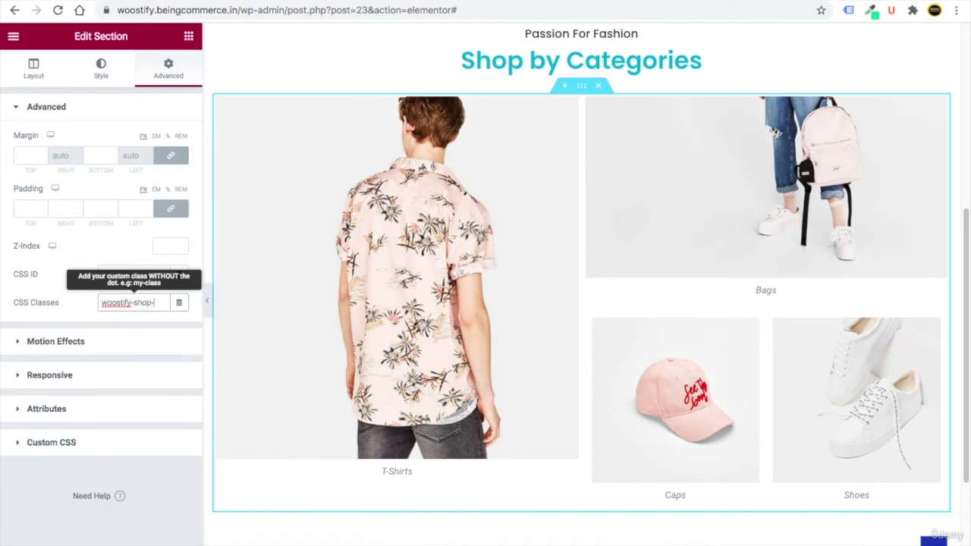
type("category")
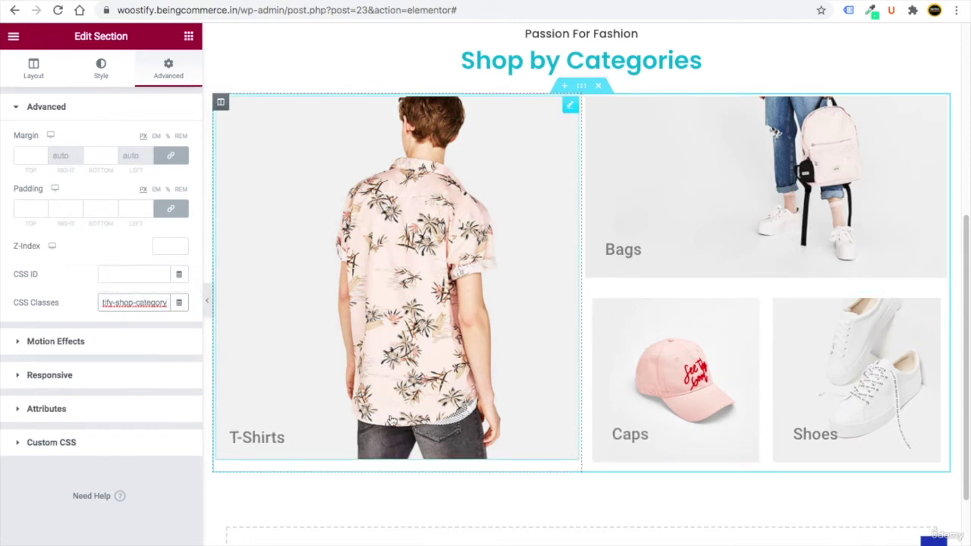
left_click(174, 472)
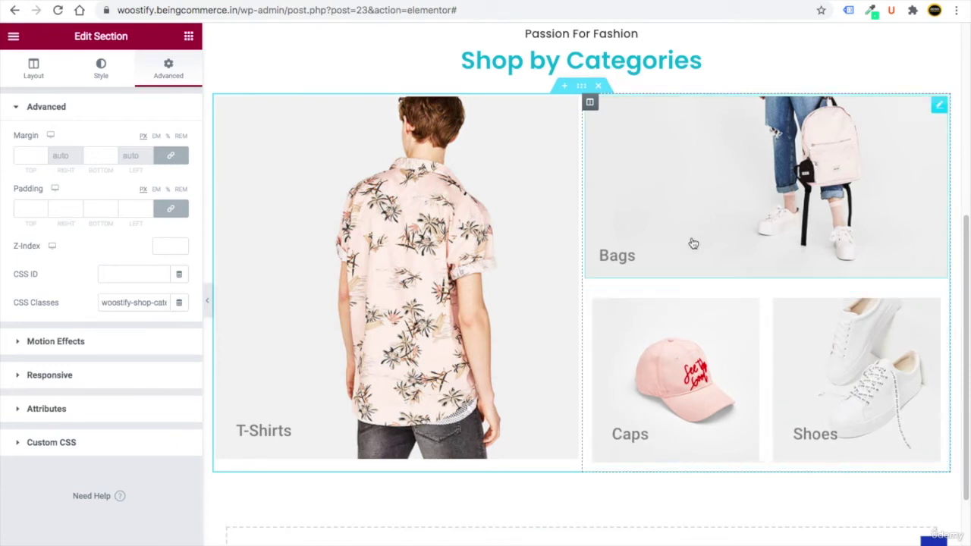
Give the Bags image a bottom margin of -10 px, keeping its other margins at 0
left_click(939, 104)
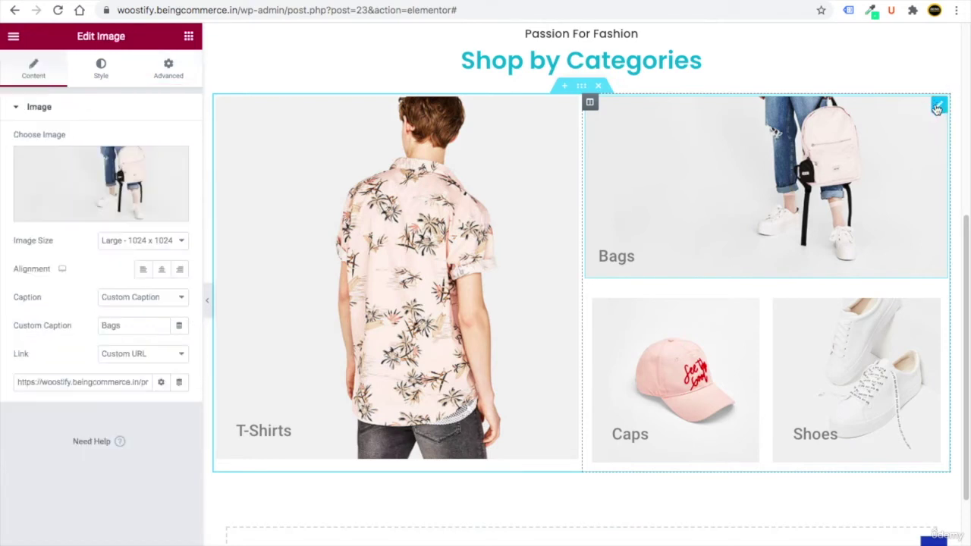
left_click(161, 81)
left_click(102, 159)
type("10")
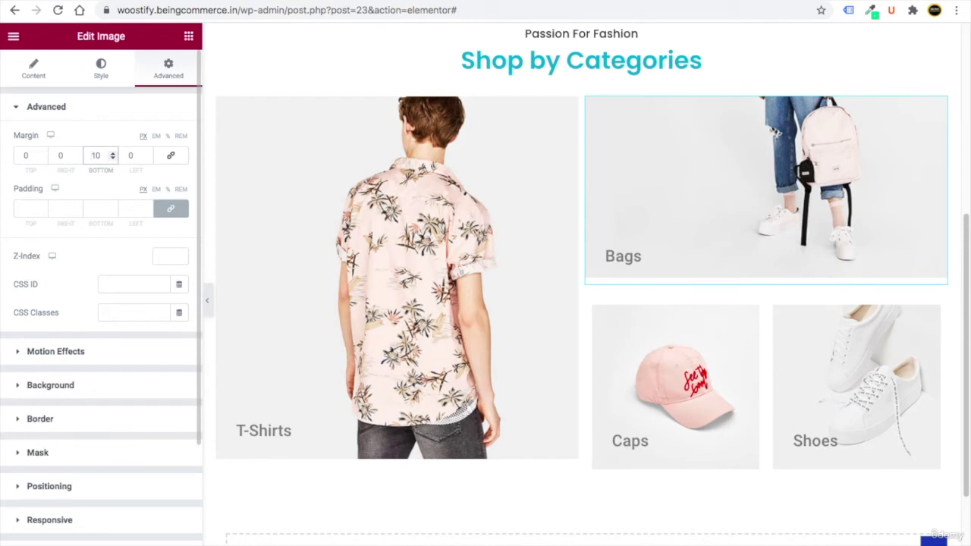
type("-")
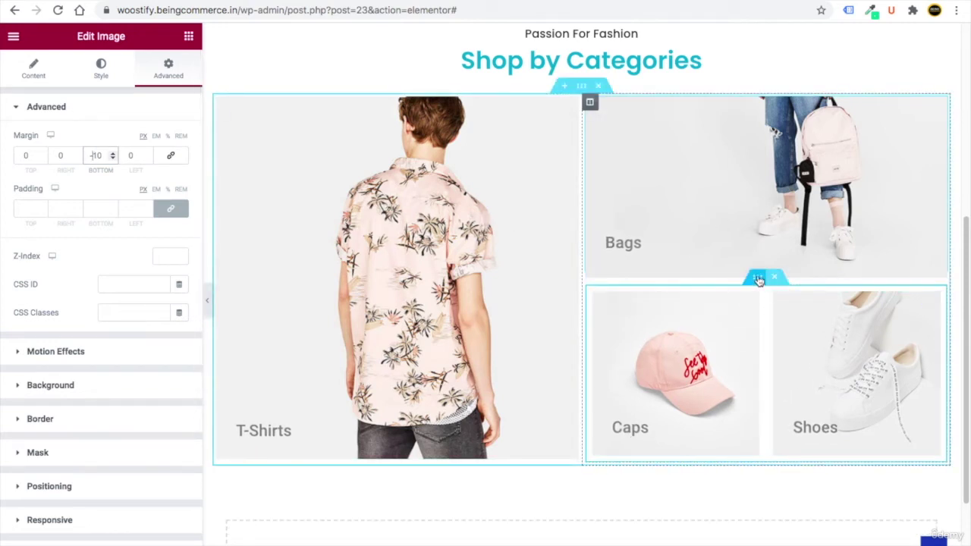
Set the columns gap of the inner section with Caps and Shoes to Narrow
left_click(758, 278)
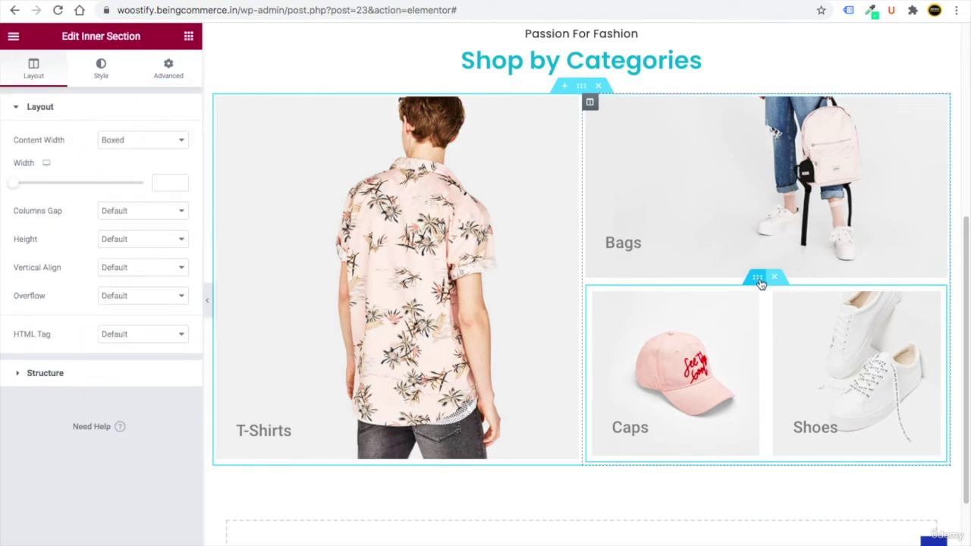
left_click(152, 212)
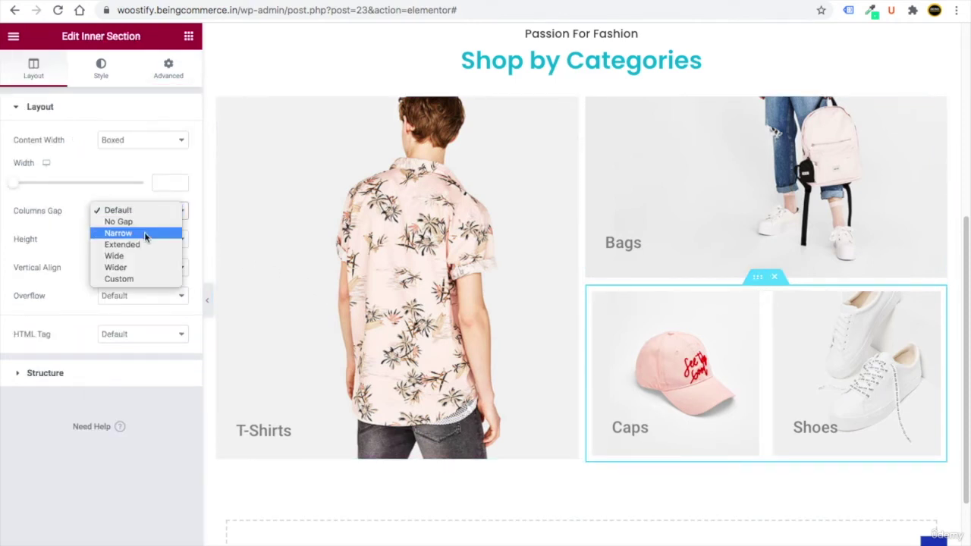
left_click(146, 234)
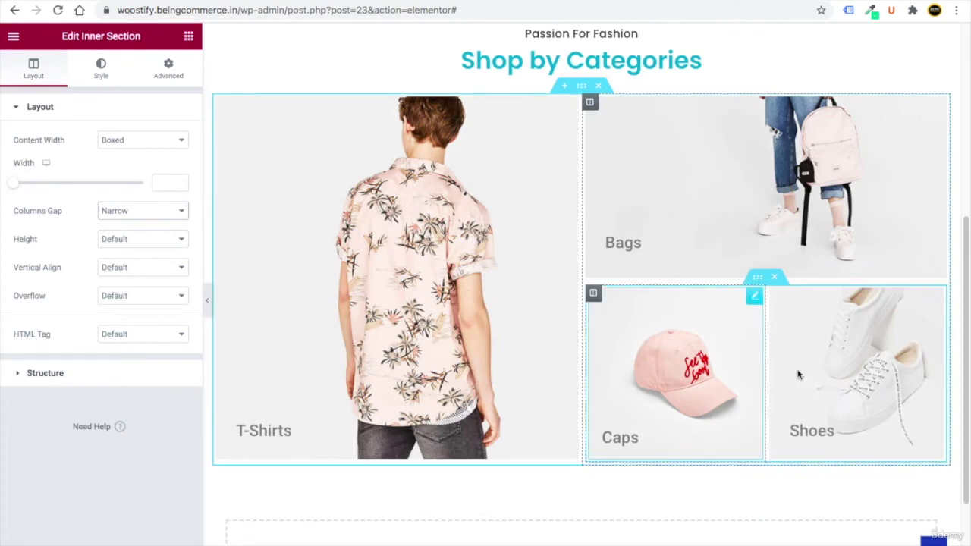
Unlink the margins of the Shop by Categories heading section and set the top margin to 31 px and the bottom to 0
scroll(794, 377, "up", 2)
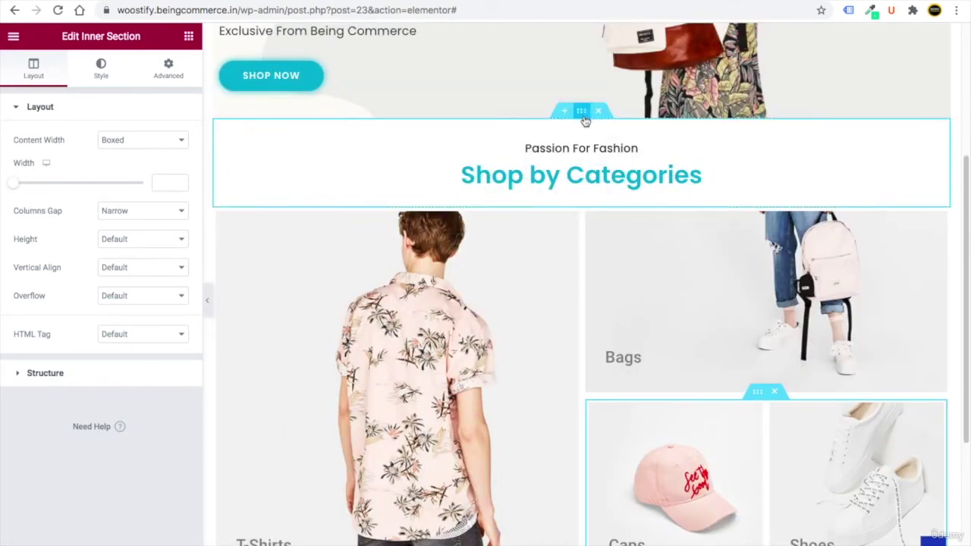
left_click(584, 115)
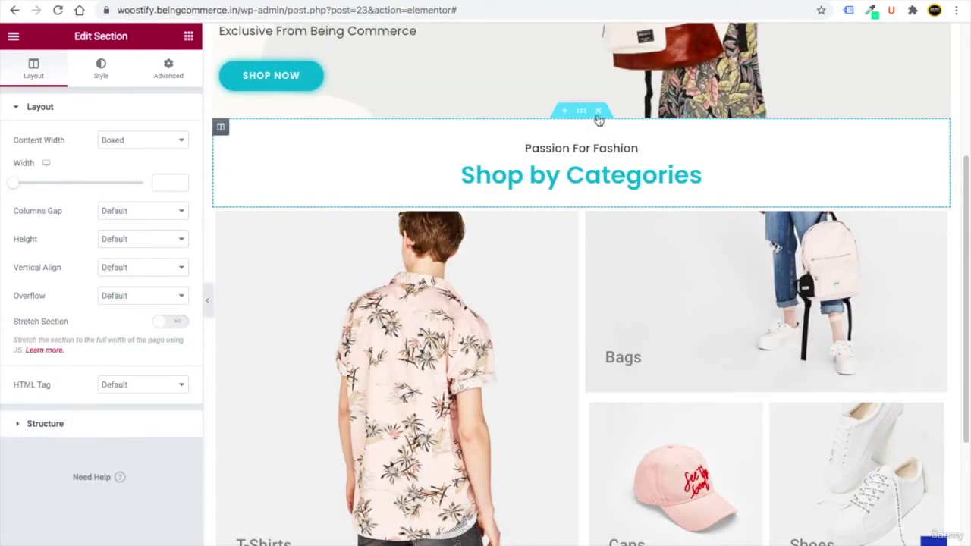
left_click(168, 68)
left_click(43, 156)
scroll(43, 155, "up", 13)
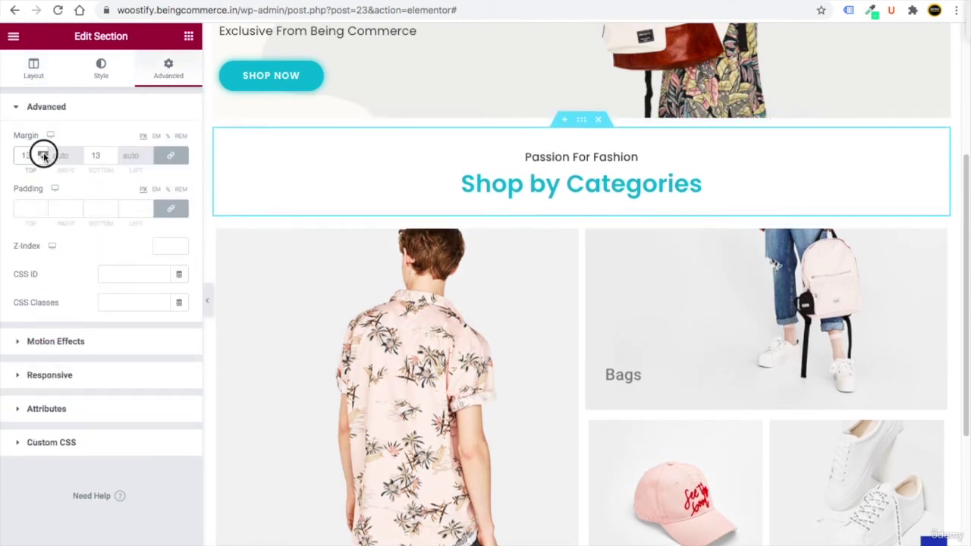
scroll(43, 155, "up", 3)
left_click(171, 155)
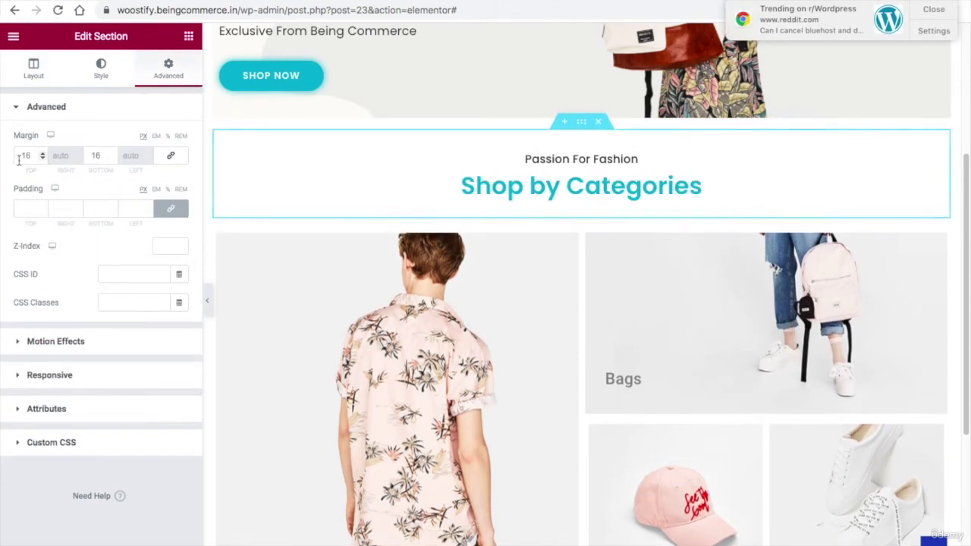
left_click(41, 156)
scroll(40, 155, "up", 4)
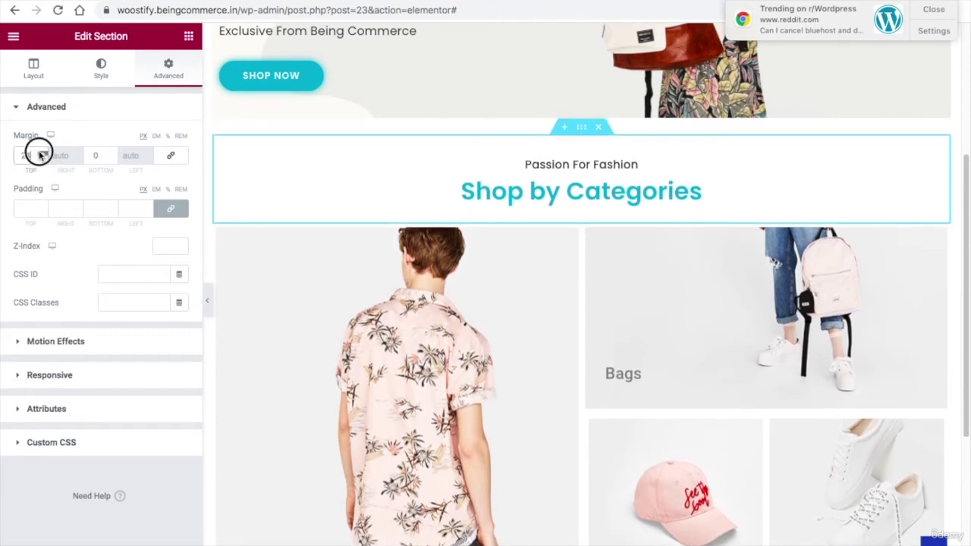
scroll(40, 154, "up", 11)
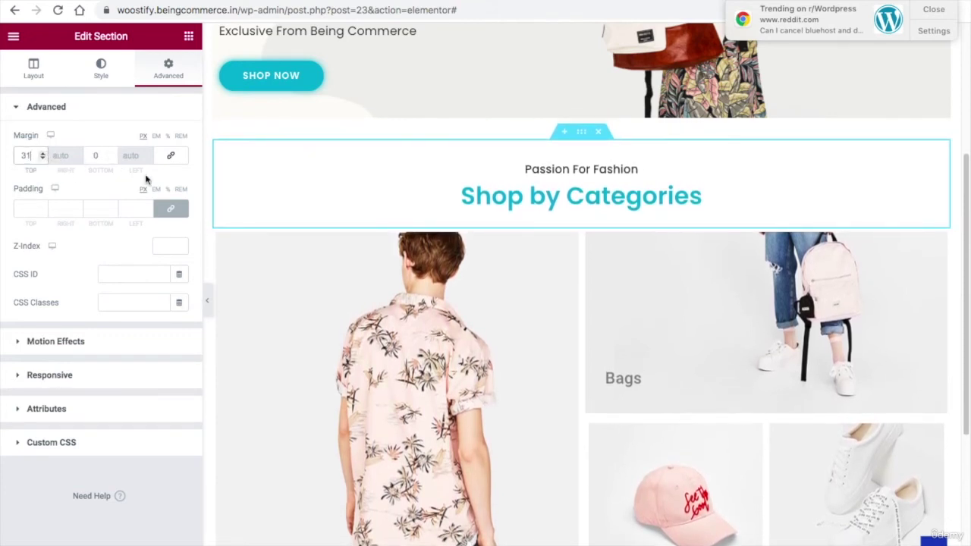
Preview the page at full width without the editing panel and review the spacing around the category section
left_click(207, 301)
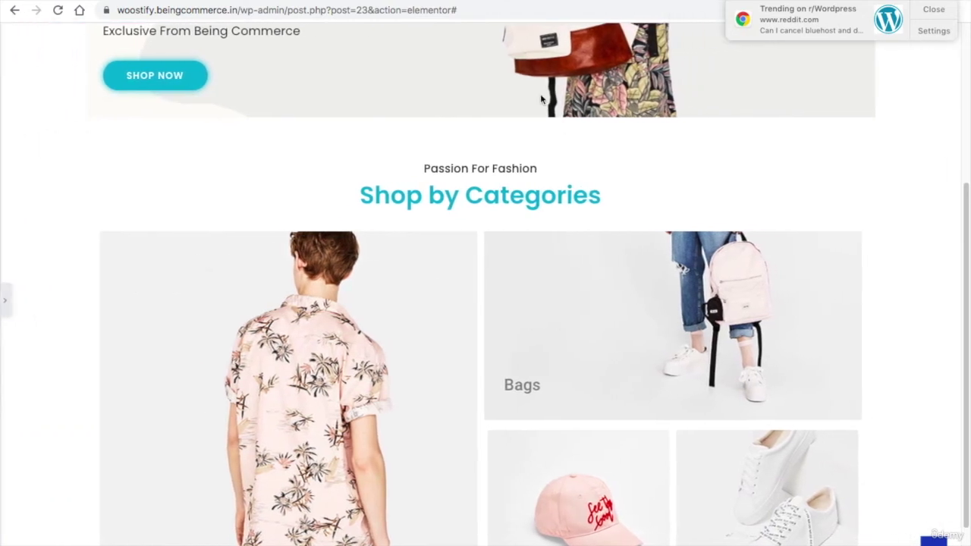
scroll(497, 219, "down", 2)
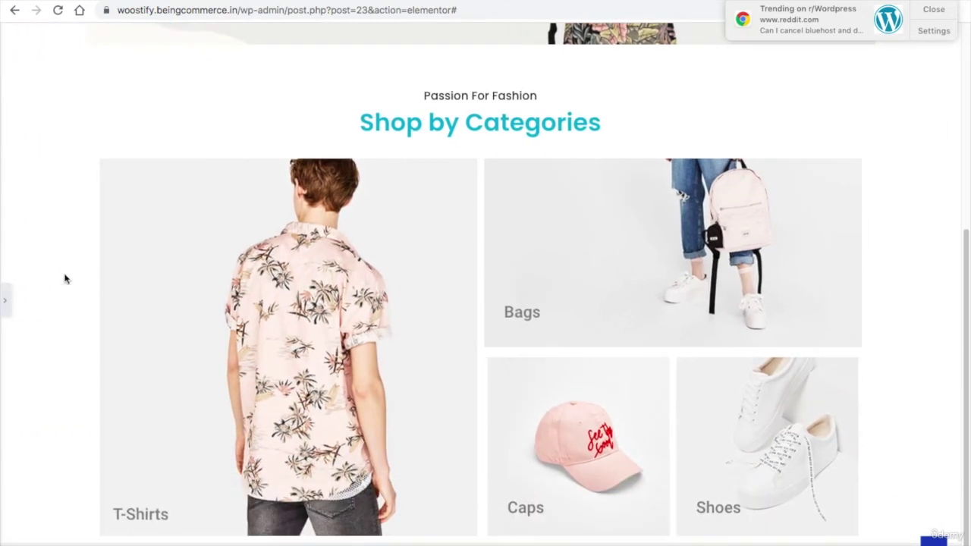
left_click(4, 300)
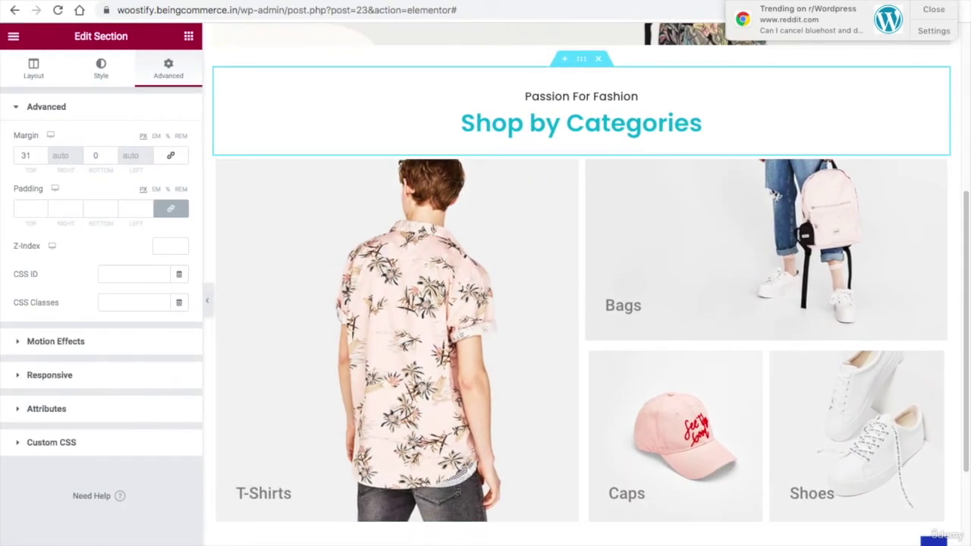
scroll(371, 330, "down", 3)
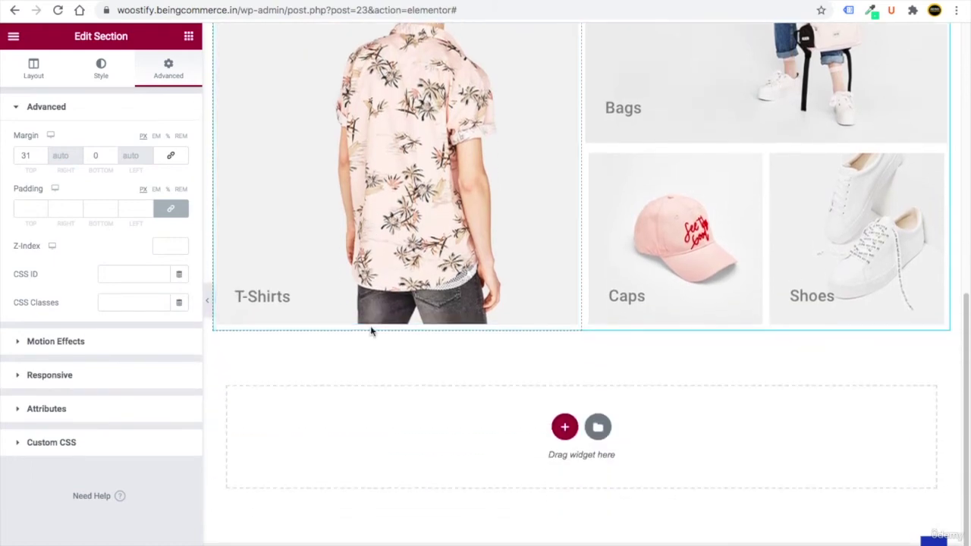
scroll(401, 352, "up", 5)
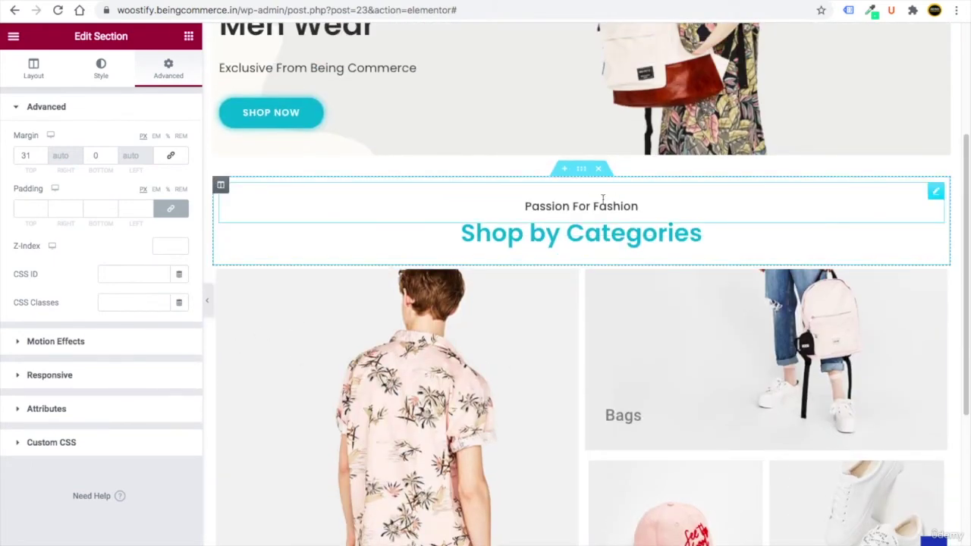
Copy the Shop by Categories heading section and paste it below the category image grid
left_click(582, 169)
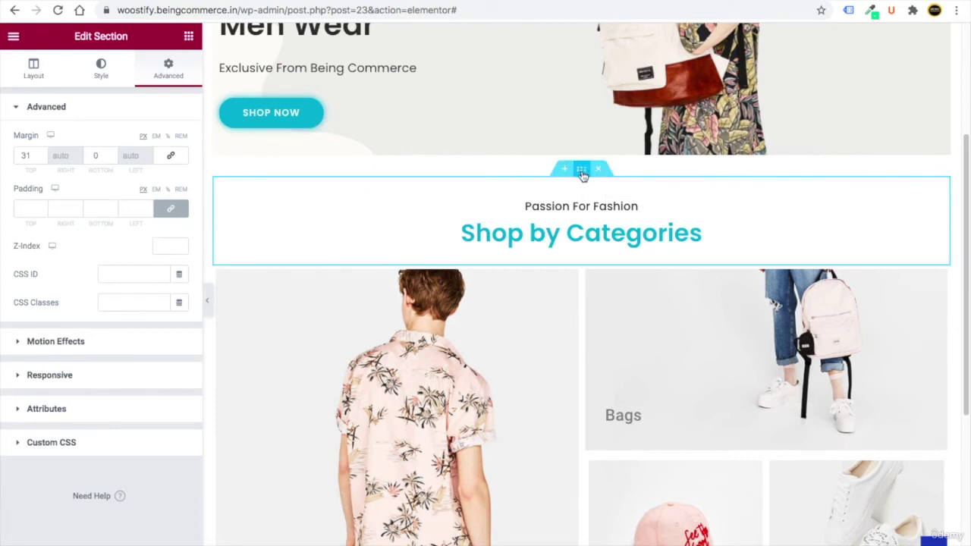
right_click(584, 175)
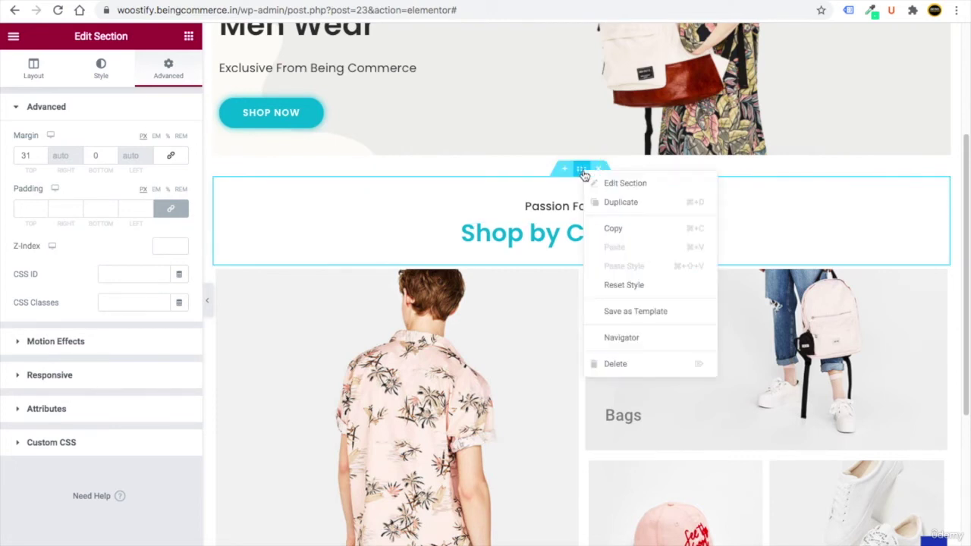
left_click(611, 227)
scroll(609, 224, "down", 5)
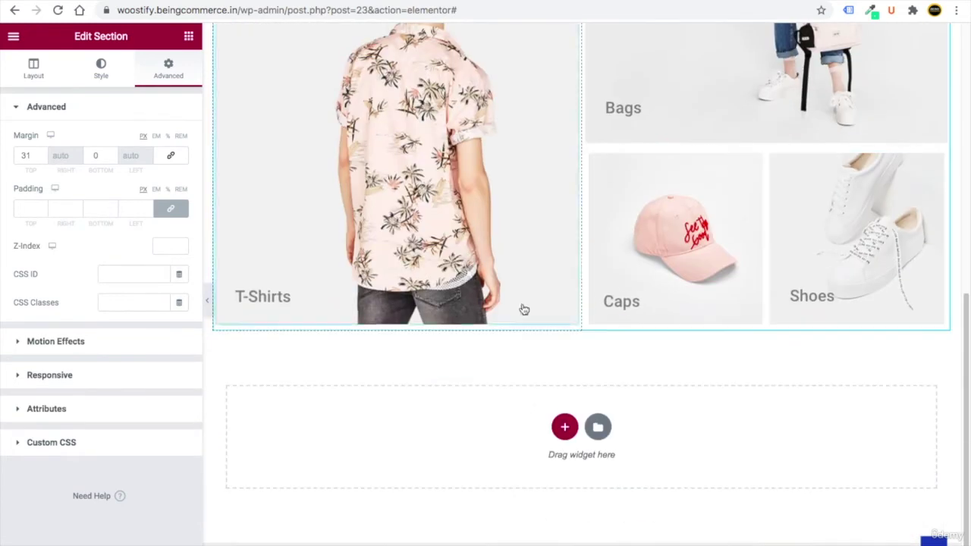
right_click(473, 431)
left_click(497, 441)
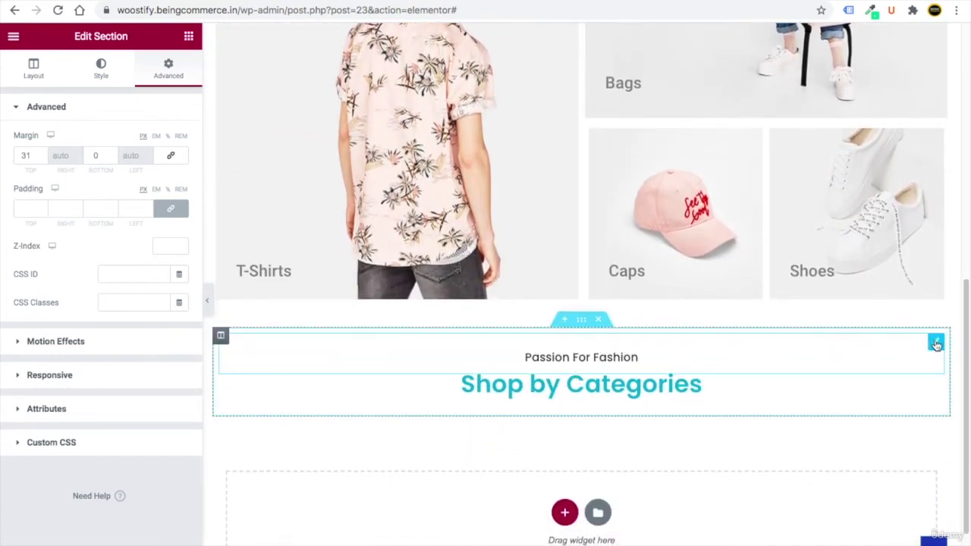
Replace the small text above the heading in the copied section with "Let's Shop"
left_click(924, 349)
left_click(52, 218)
triple_click(51, 219)
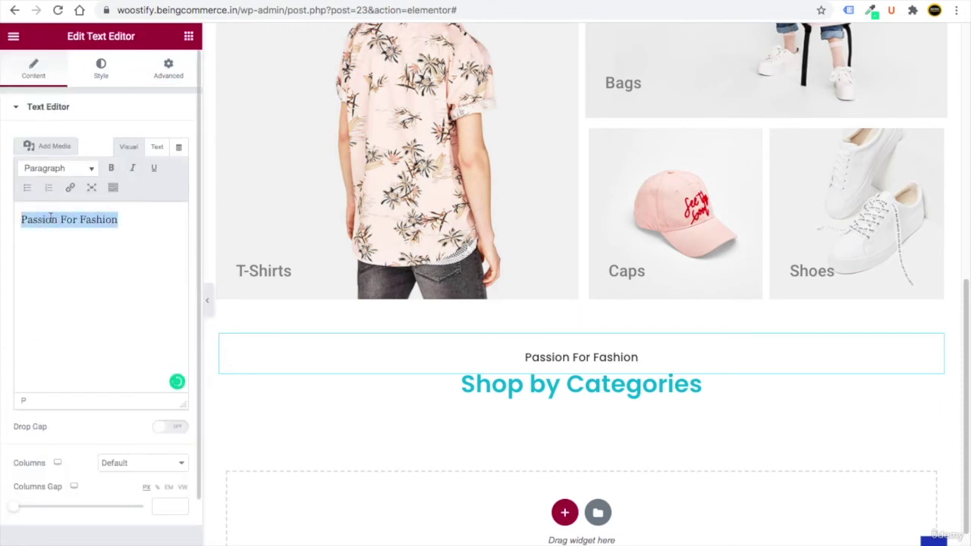
type("Let's Shop")
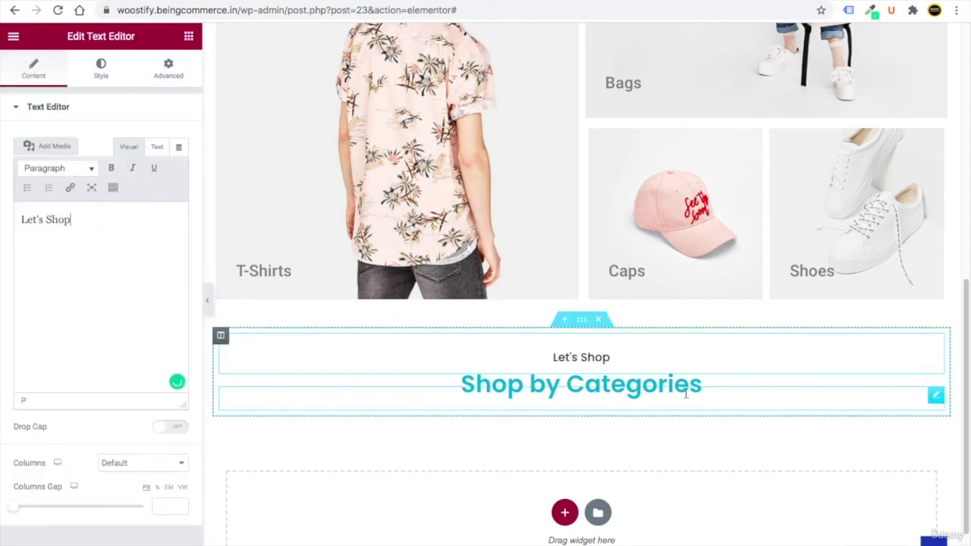
Set the heading title of the copied section to "New Arrivals"
left_click(935, 394)
key("ctrl+a")
type("New Arrivals")
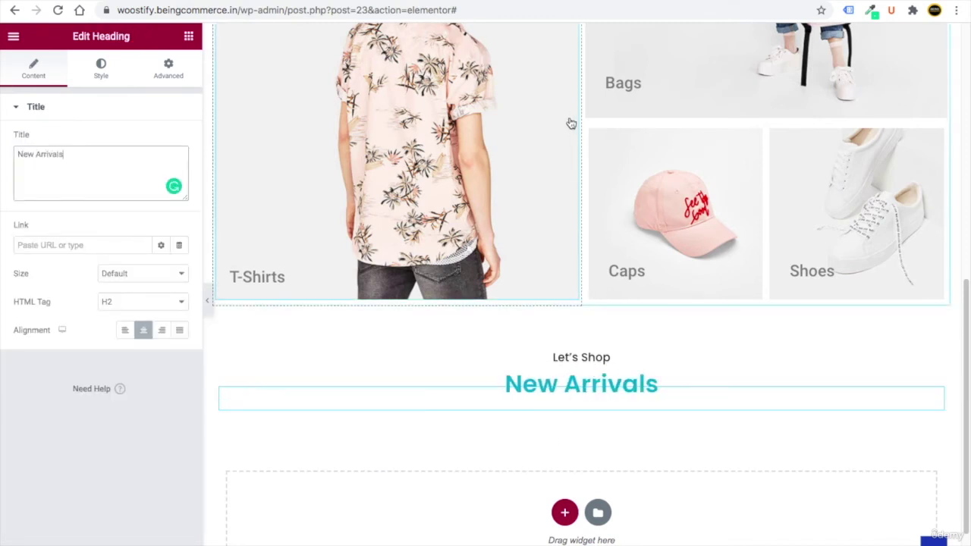
Search Google for "woocommerce shortcodes" in a new browser tab and open the WooCommerce documentation page on included shortcodes
key("ctrl+t")
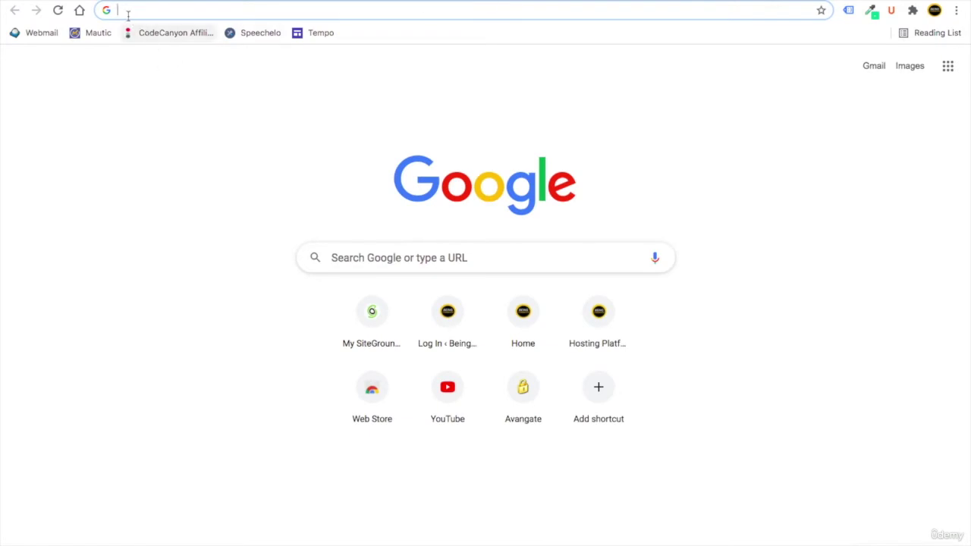
type("woocommerce ")
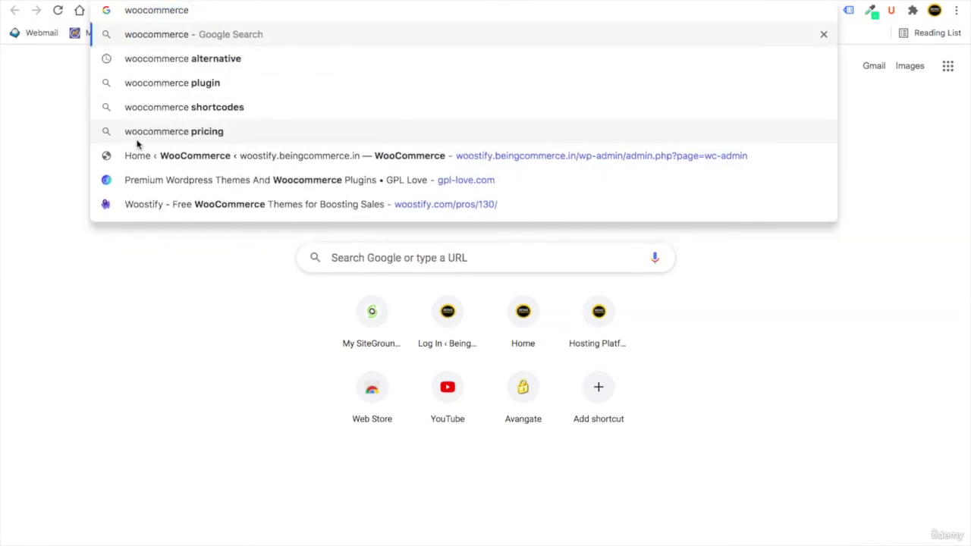
type("s")
key("Down")
key("Return")
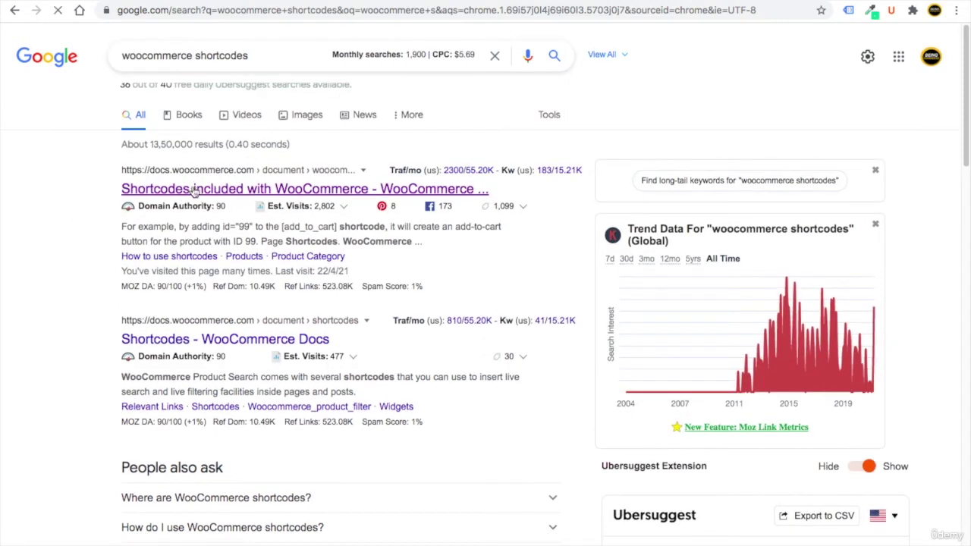
left_click(215, 189)
Find the Scenario 2 – Featured Products example in the documentation and copy its [products limit="4" columns="2" visibility="featured" ] shortcode
scroll(250, 243, "down", 15)
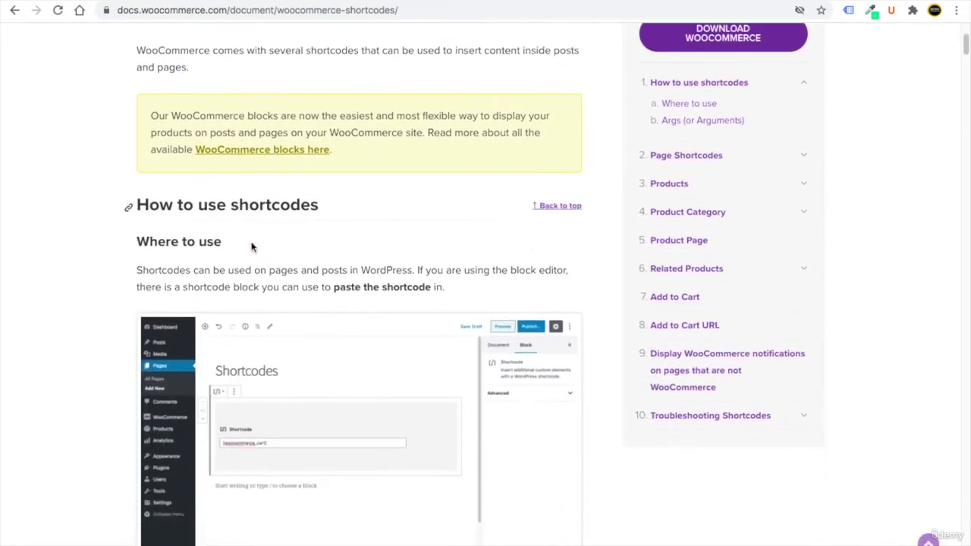
scroll(267, 311, "down", 10)
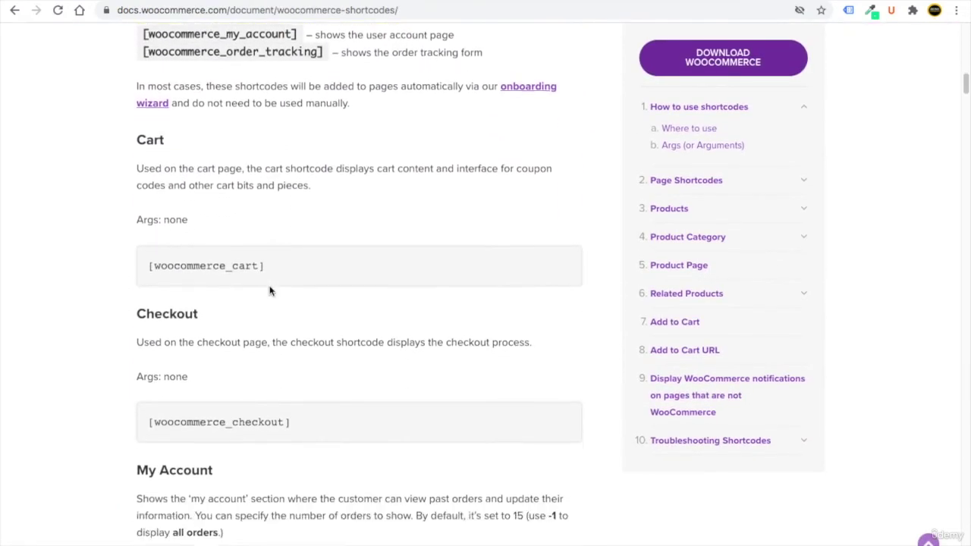
scroll(275, 301, "down", 20)
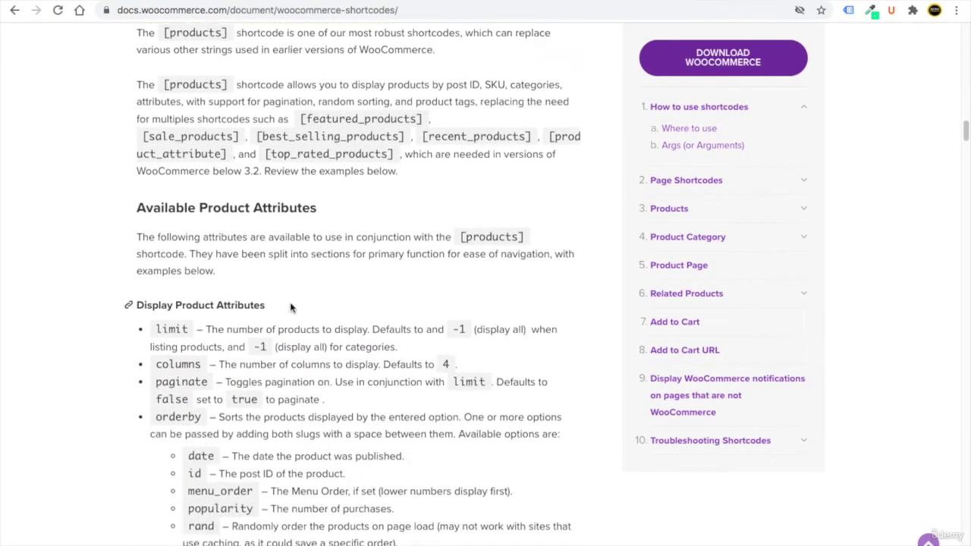
scroll(287, 309, "down", 5)
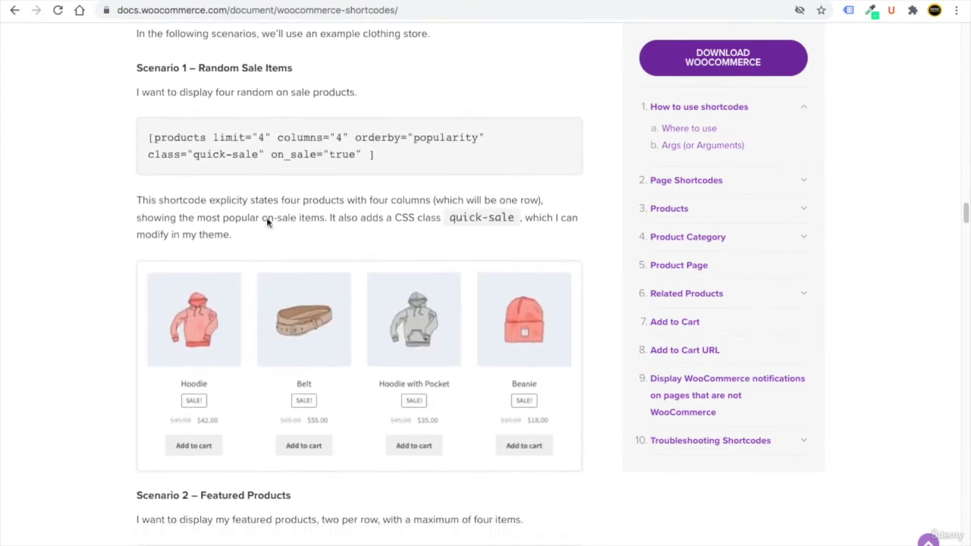
scroll(214, 138, "down", 8)
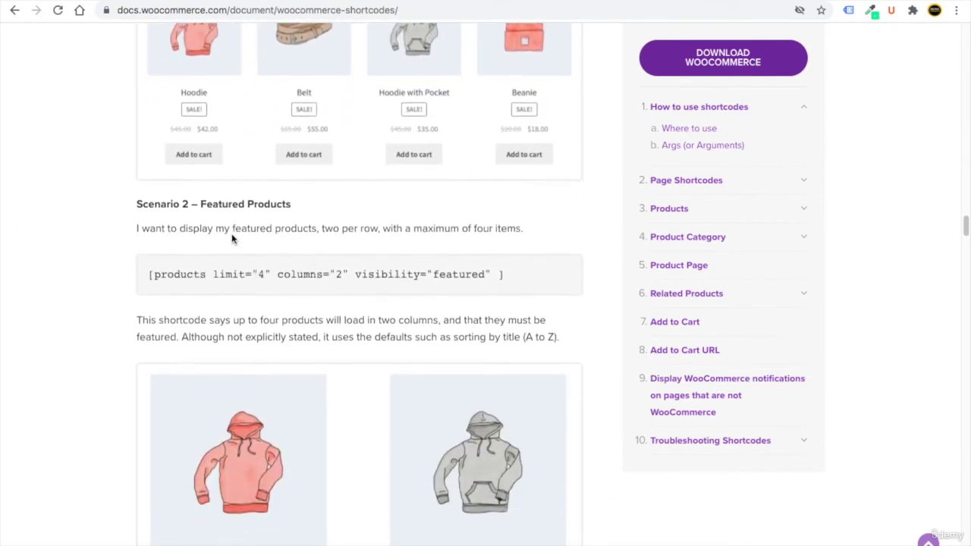
triple_click(240, 274)
right_click(240, 275)
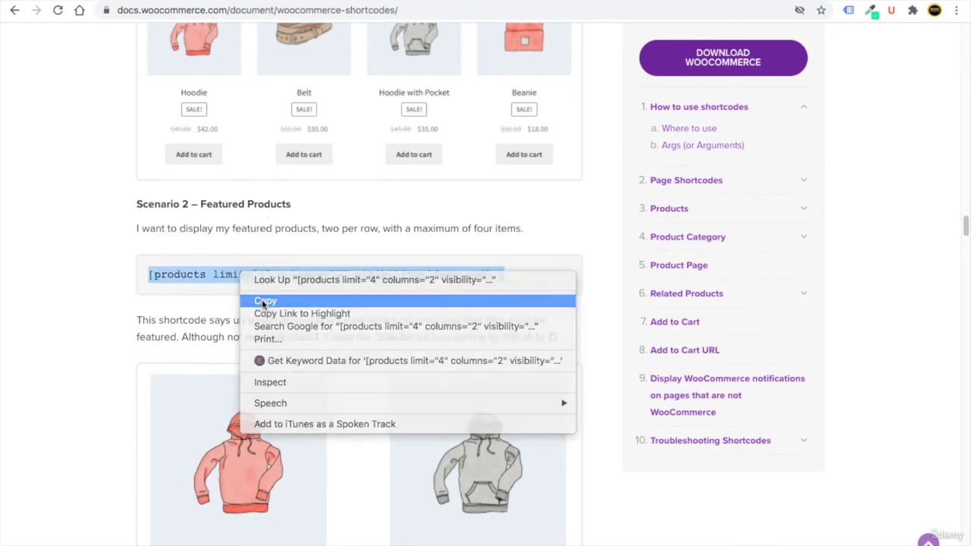
left_click(258, 302)
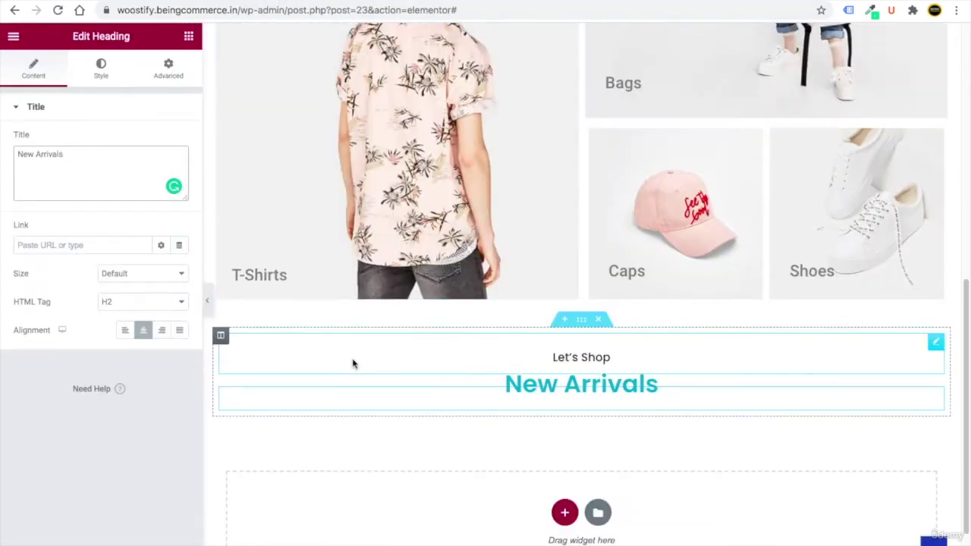
Return to the Elementor page and add a Shortcode widget directly below the New Arrivals heading
left_click(189, 36)
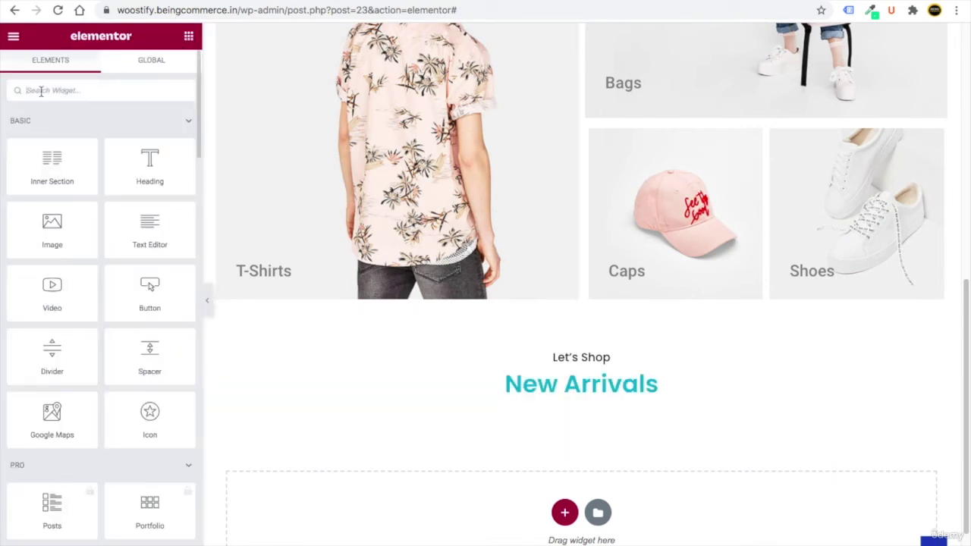
type("short")
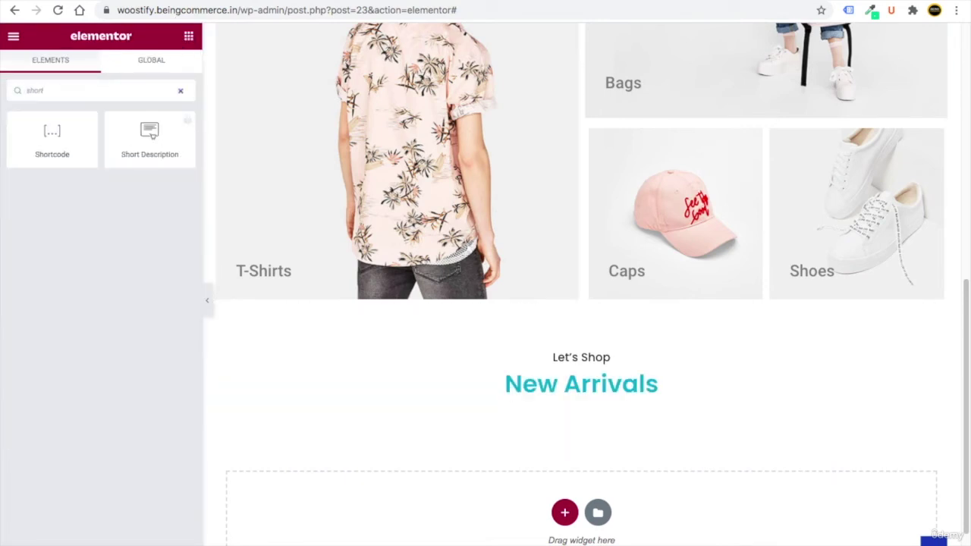
left_click_drag(51, 137, 544, 410)
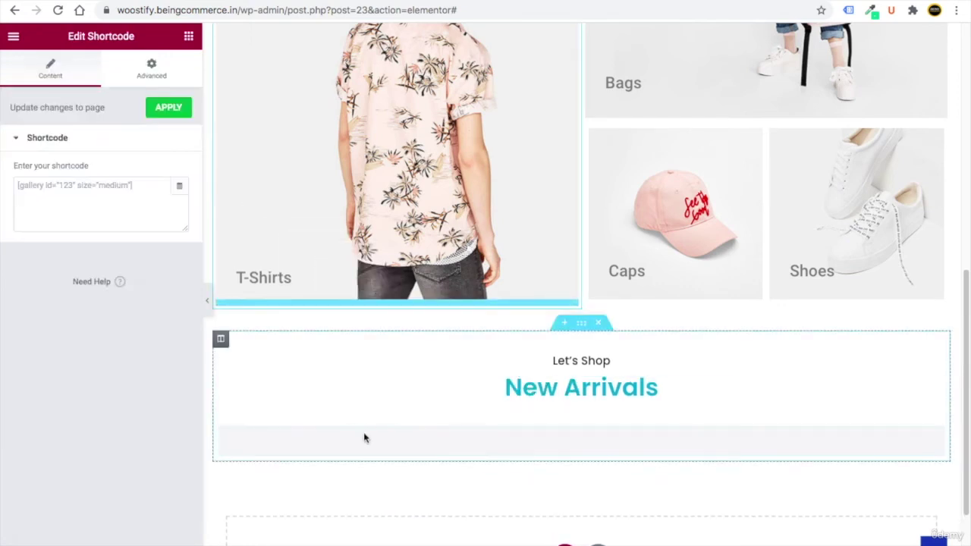
Paste the copied featured products shortcode into the new Shortcode widget
left_click(76, 195)
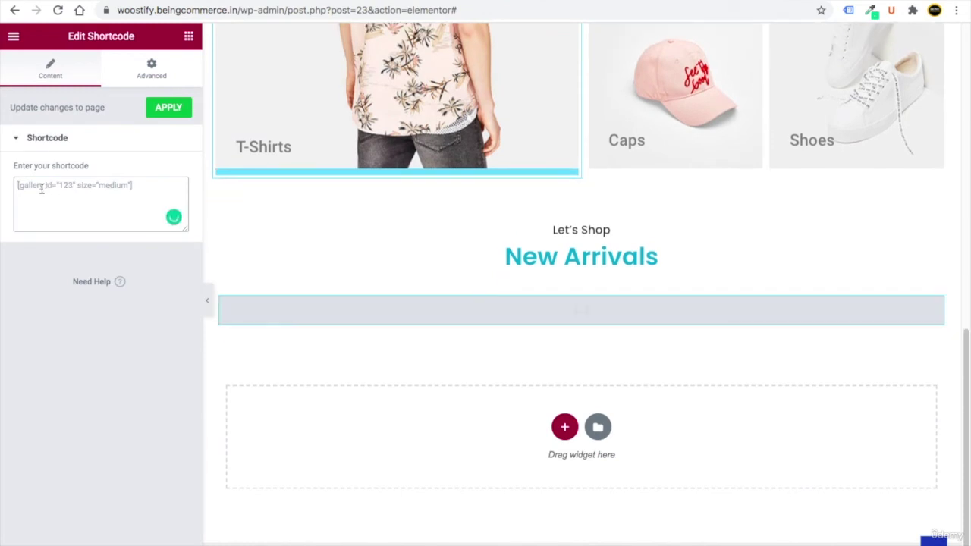
left_click(604, 2)
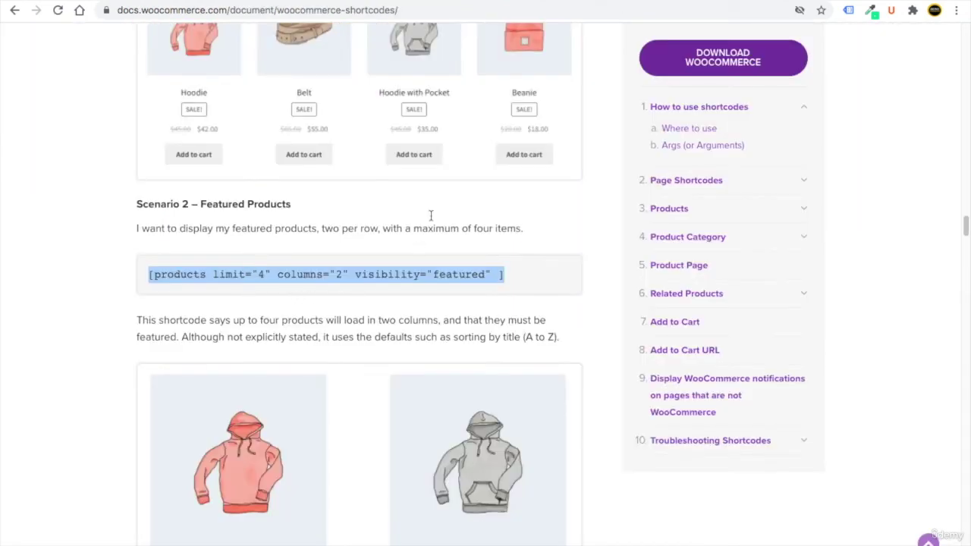
key("ctrl+Tab")
right_click(36, 181)
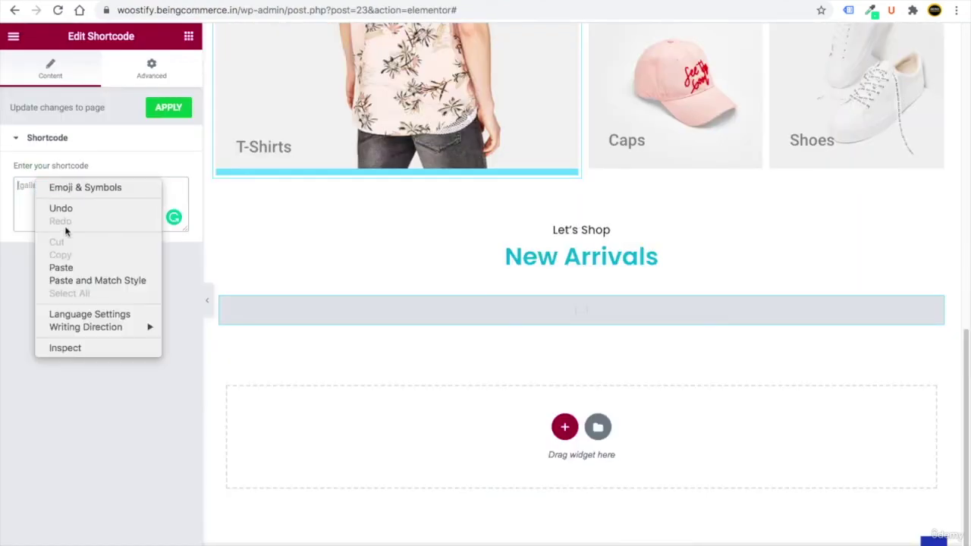
left_click(71, 266)
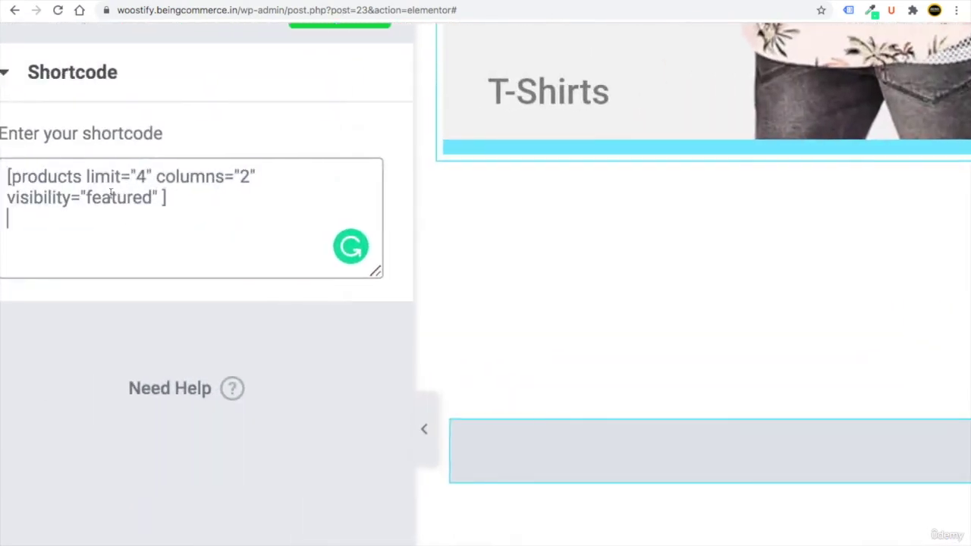
Change the columns value in the shortcode to 4 and apply the change to the page
left_click(174, 176)
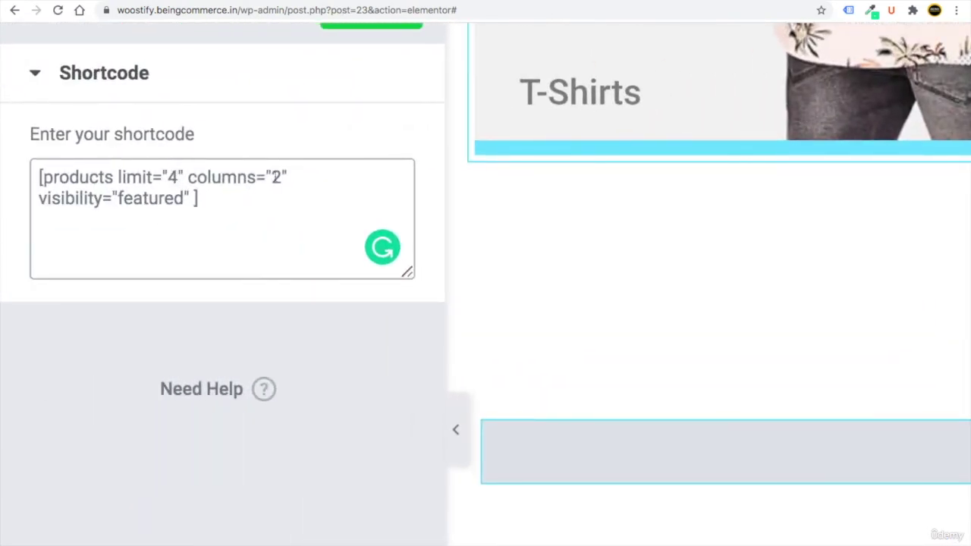
left_click(279, 177)
key("BackSpace")
type("4")
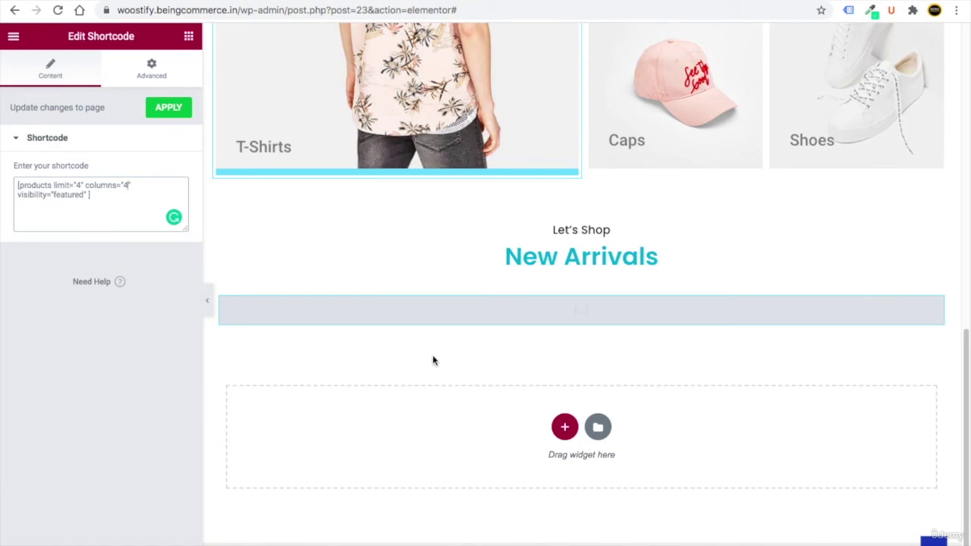
left_click(168, 107)
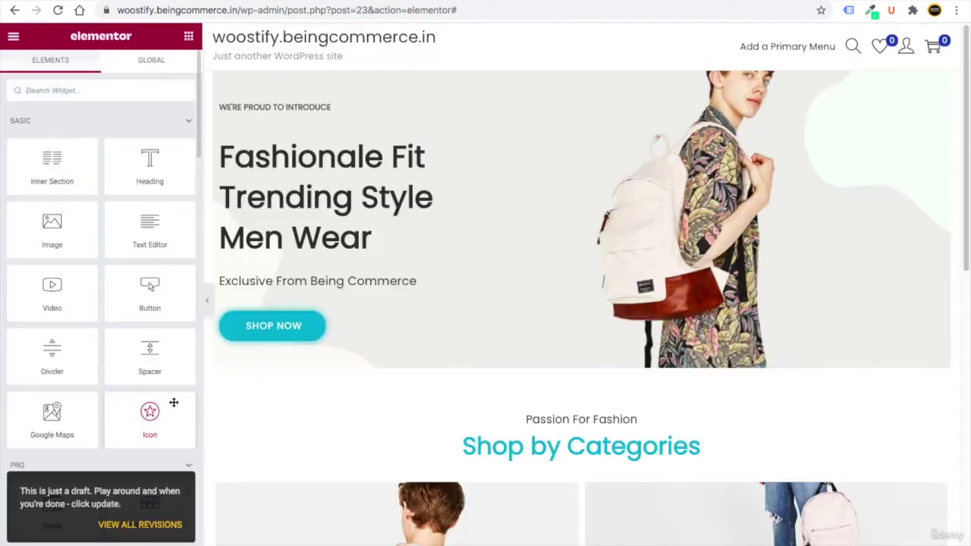
Mark all three products as featured in the WordPress product list, and reload the Elementor editor to check the product row
scroll(304, 523, "down", 3)
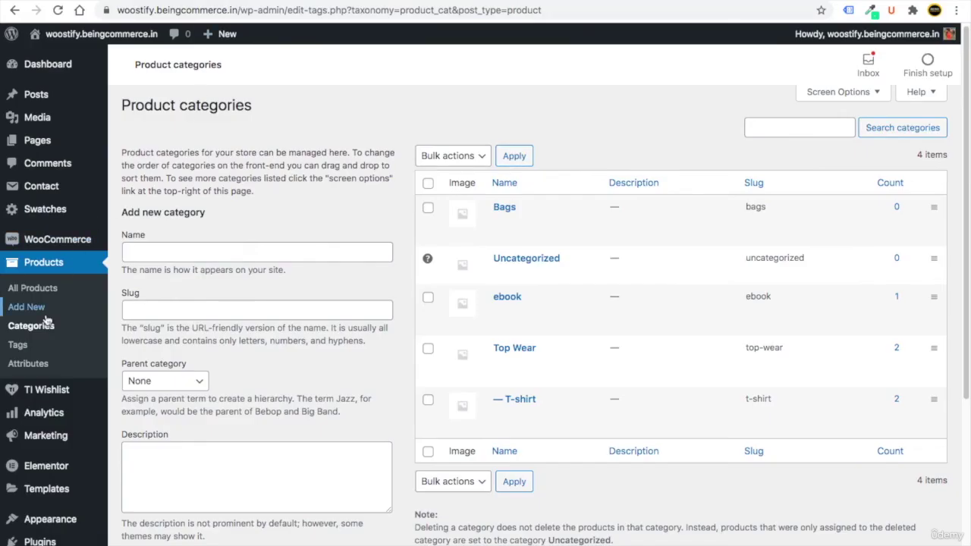
left_click(30, 291)
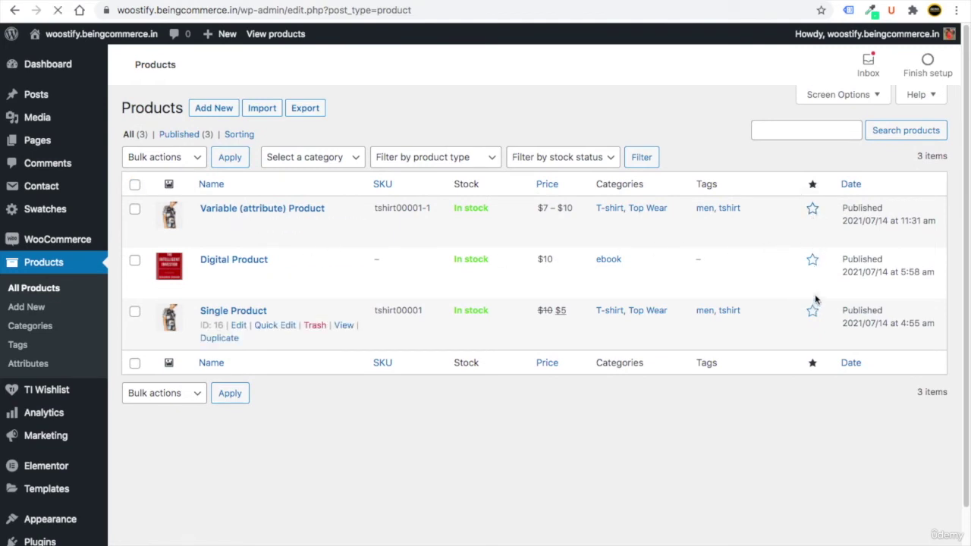
left_click(812, 262)
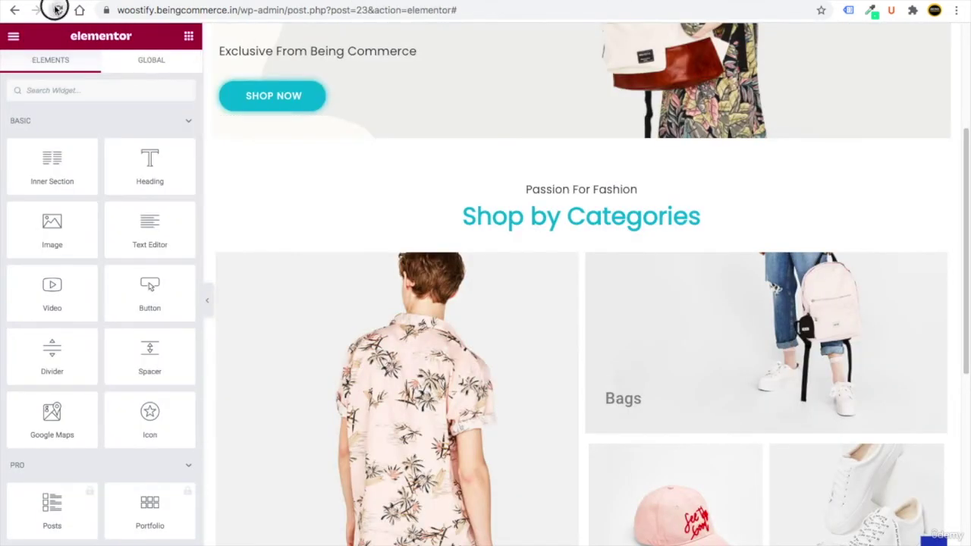
left_click(58, 10)
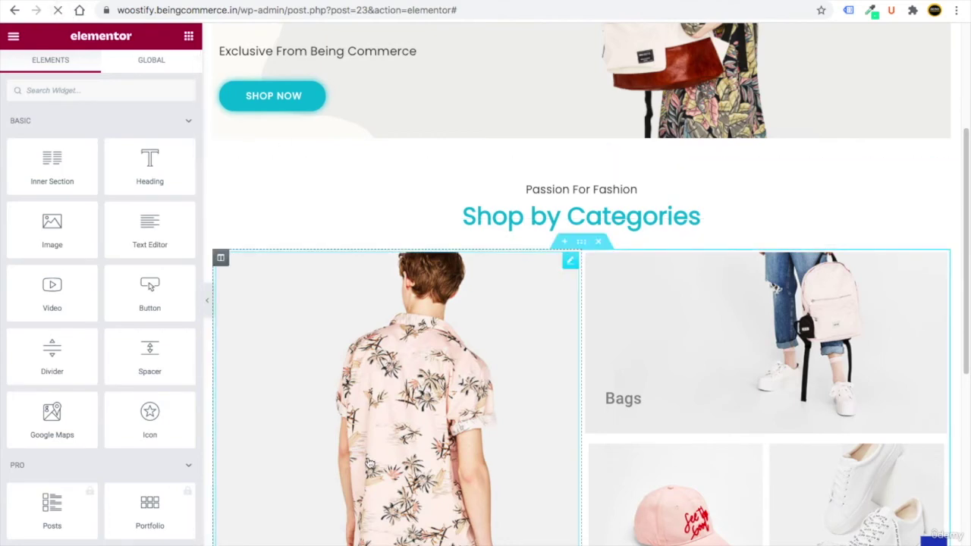
scroll(410, 379, "down", 10)
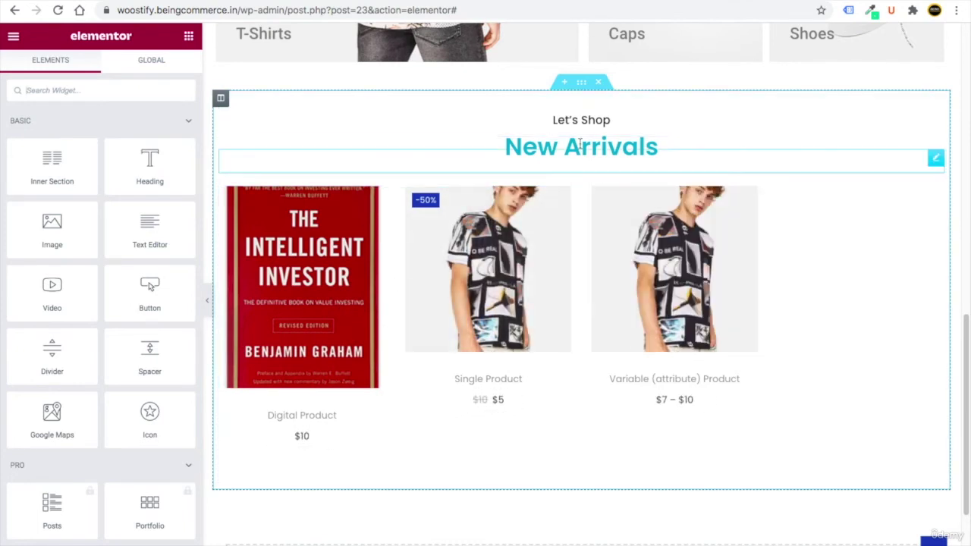
Change the heading title above the product row to "Featured Products"
left_click(936, 156)
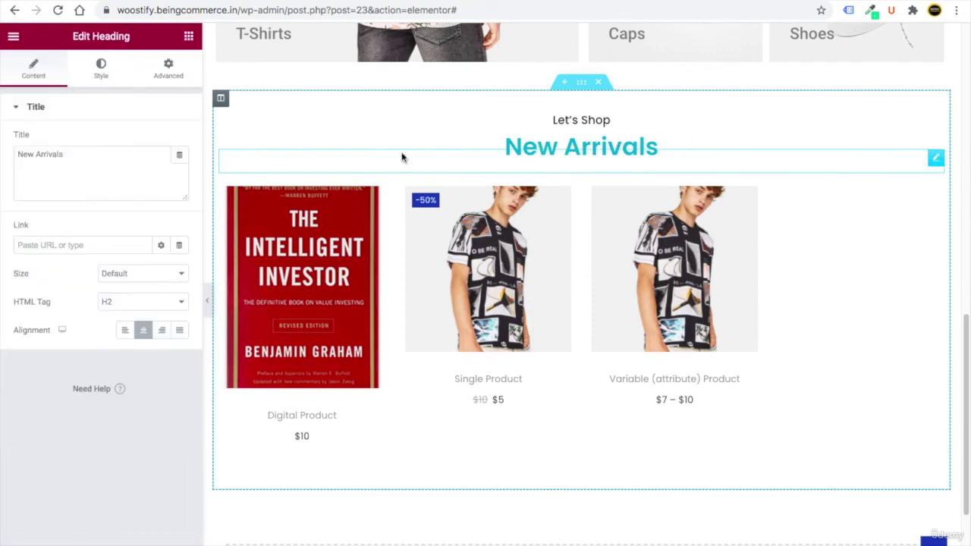
double_click(26, 154)
type("Featured Products")
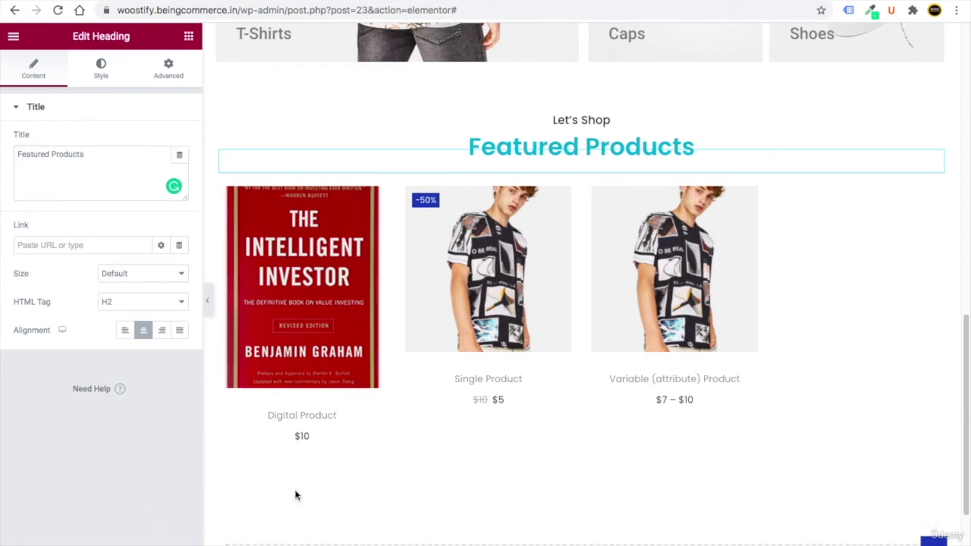
scroll(296, 496, "down", 2)
scroll(296, 496, "down", 1)
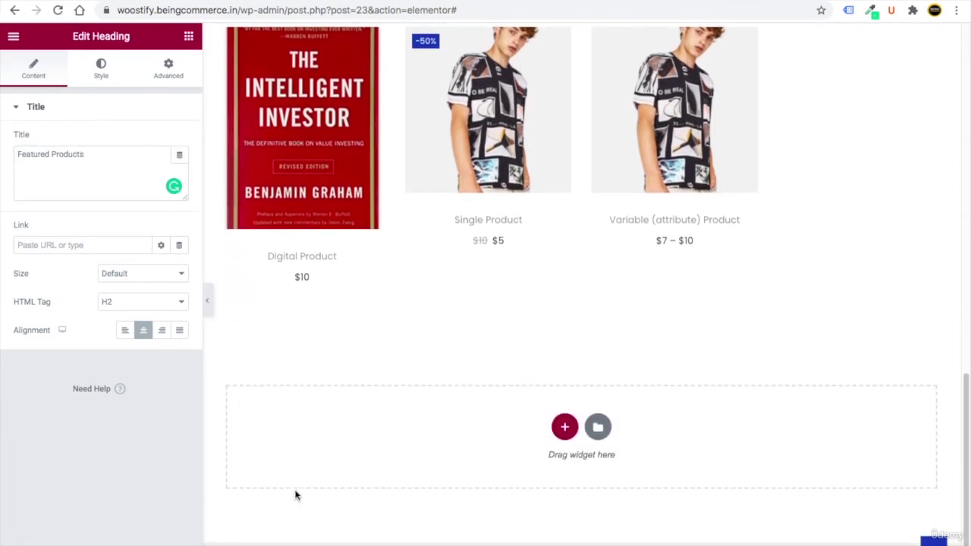
Add a three-column section below the featured products row and place an Inner Section widget in its first column
left_click(566, 429)
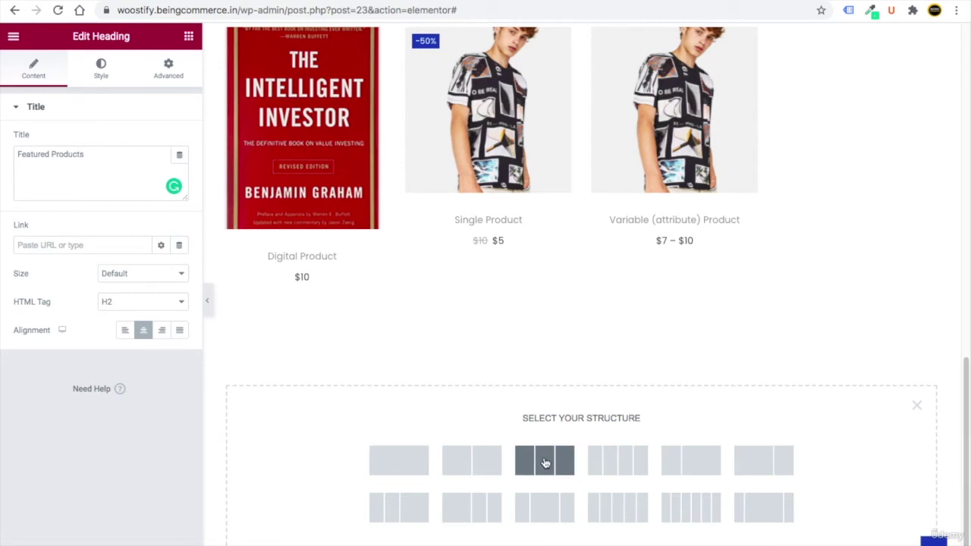
left_click(539, 463)
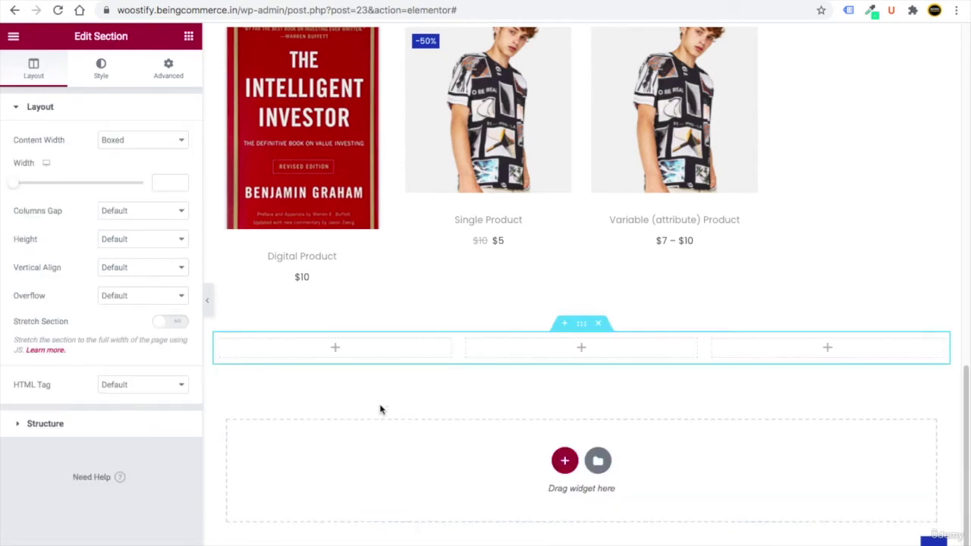
left_click(189, 36)
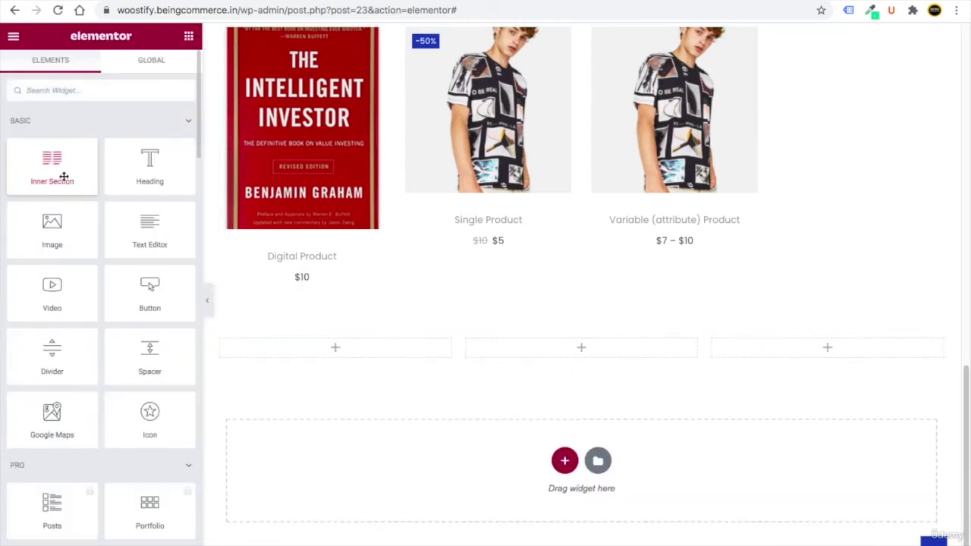
left_click_drag(65, 177, 306, 346)
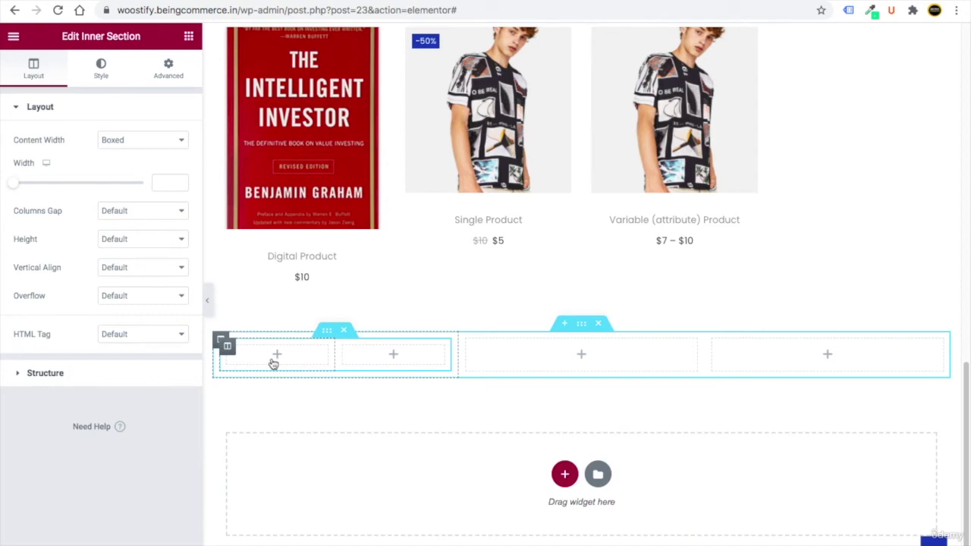
Add an Icon widget to the inner section's first column and give it the shopping basket icon
left_click(188, 37)
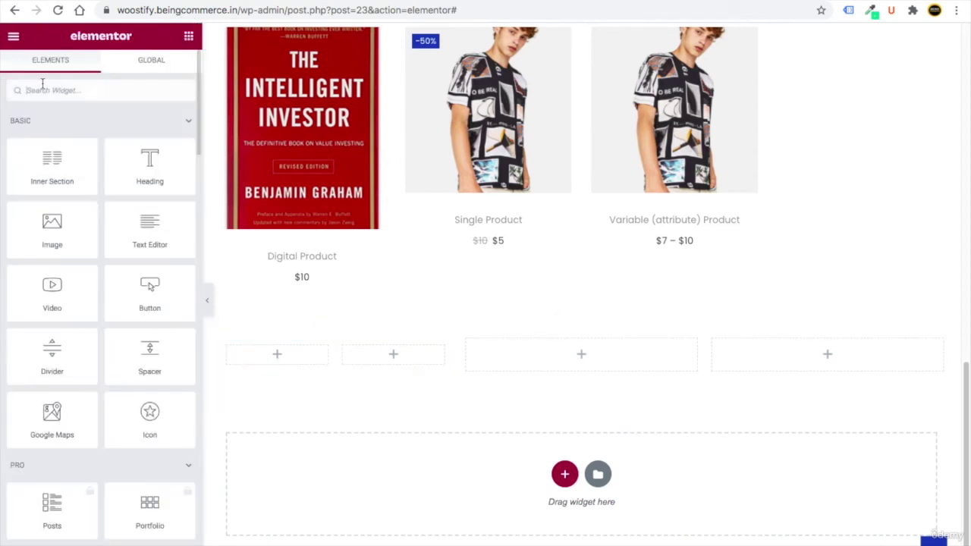
left_click(42, 89)
type("icon")
left_click_drag(47, 138, 273, 357)
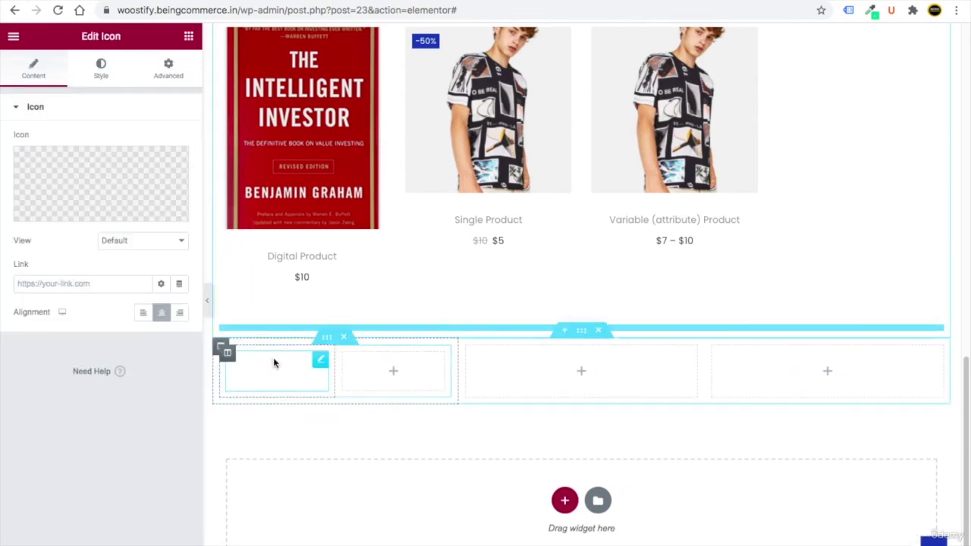
left_click(98, 180)
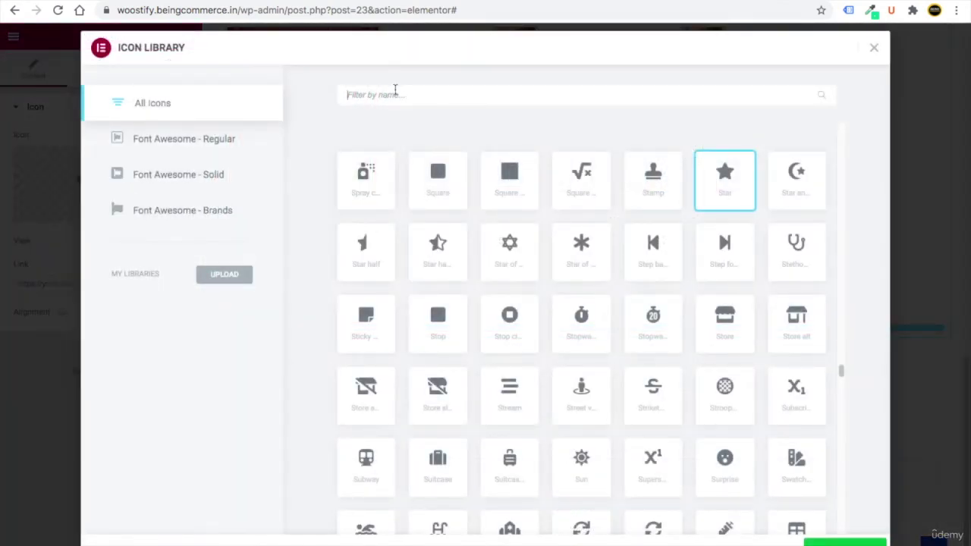
type("bask")
left_click(441, 180)
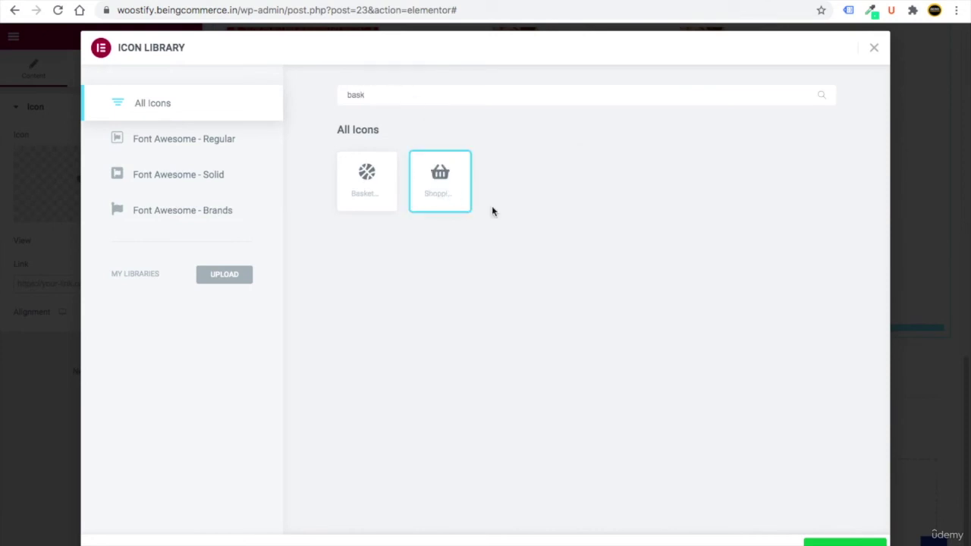
left_click(845, 543)
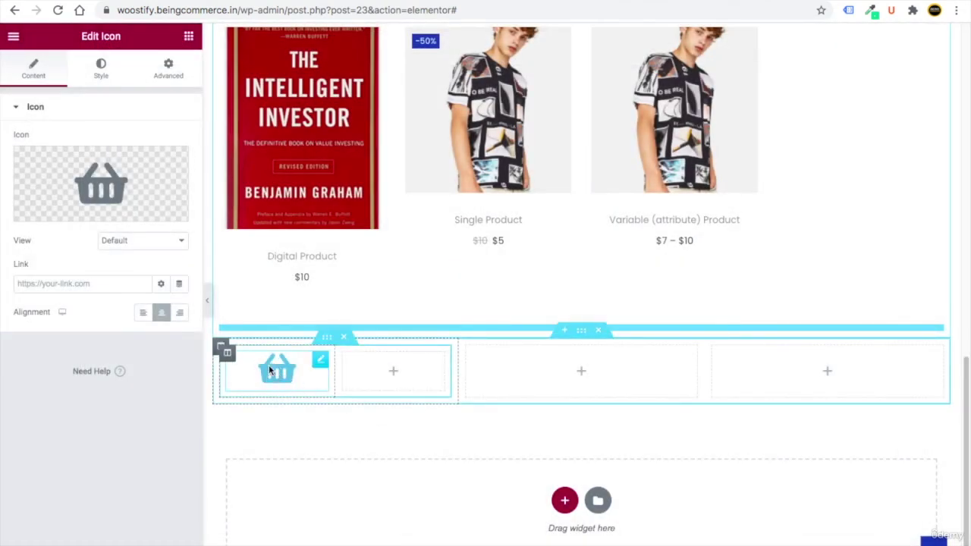
Set the basket icon's primary color to the global Text color and its size to 36
left_click(102, 72)
left_click(177, 168)
left_click(162, 168)
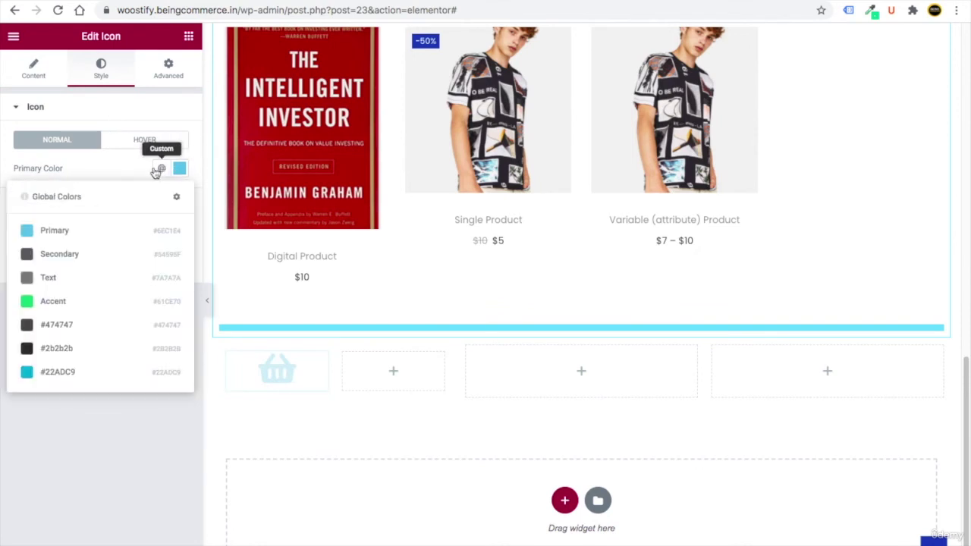
left_click(89, 281)
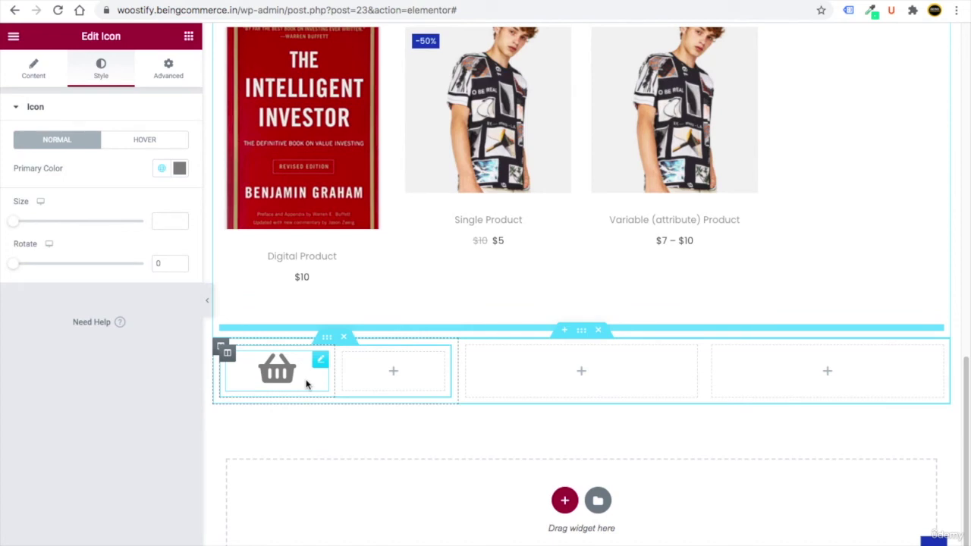
left_click(161, 221)
type("3")
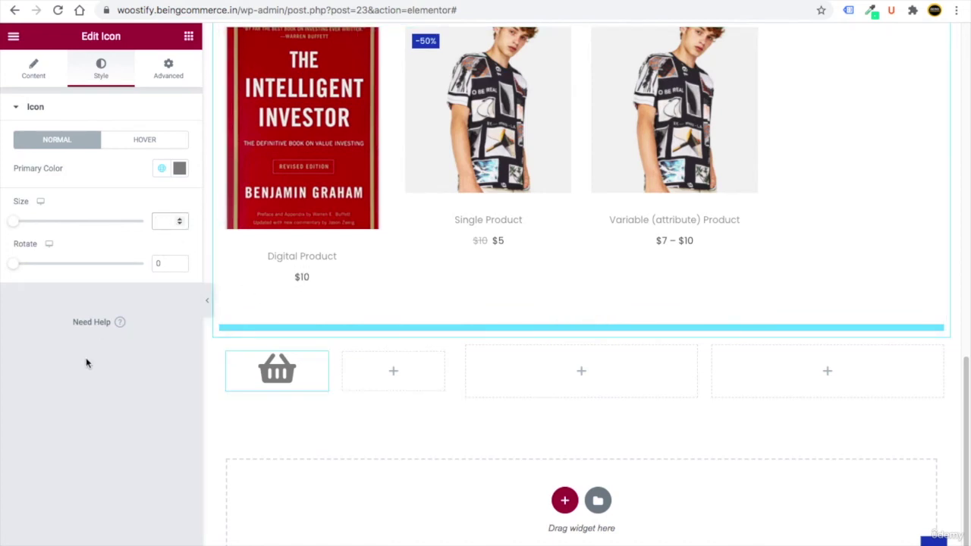
type("6")
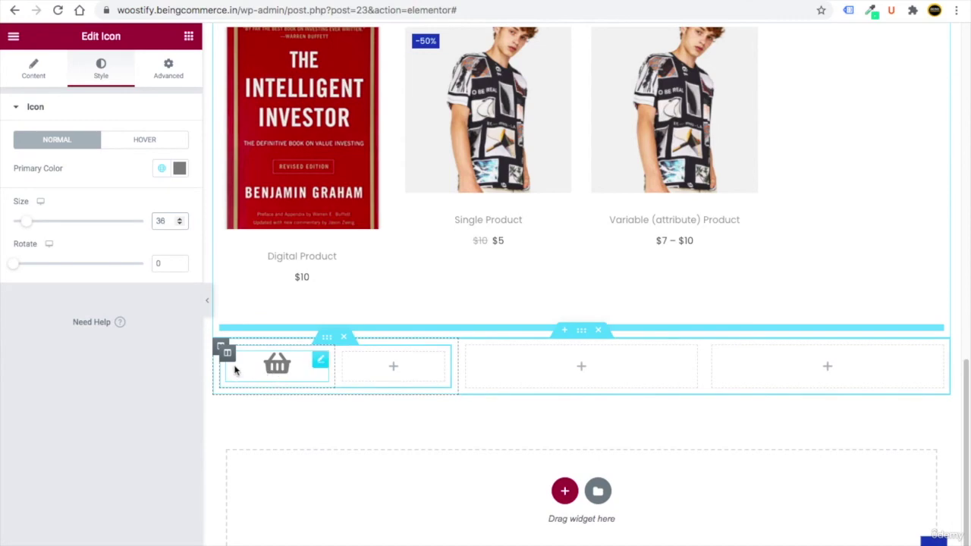
Set the width of the inner column holding the basket icon to 25%
scroll(234, 369, "up", 5)
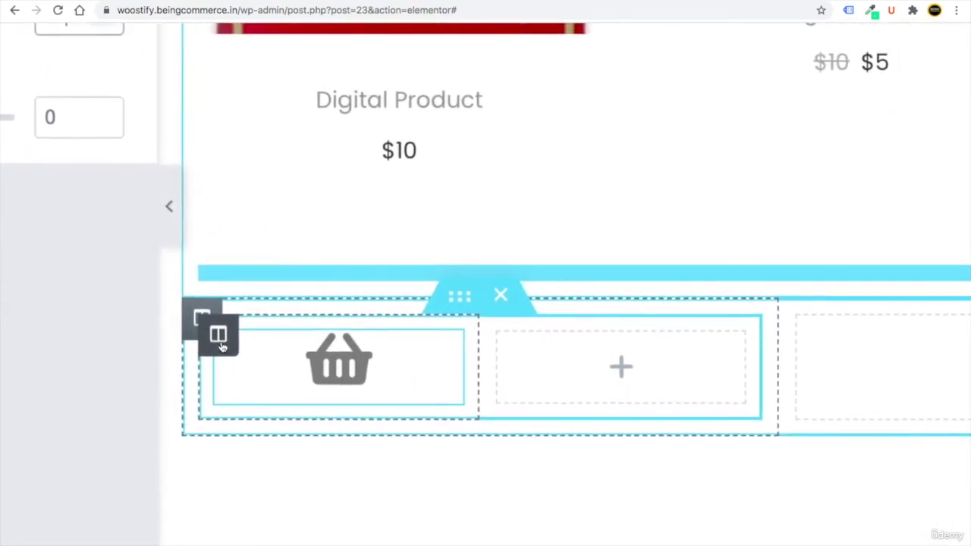
scroll(222, 347, "down", 5)
left_click(217, 335)
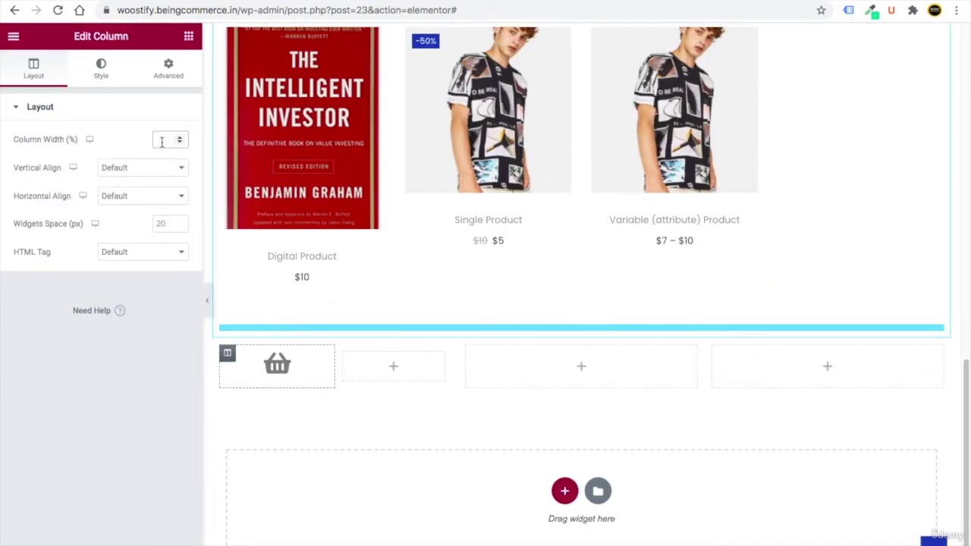
type("25")
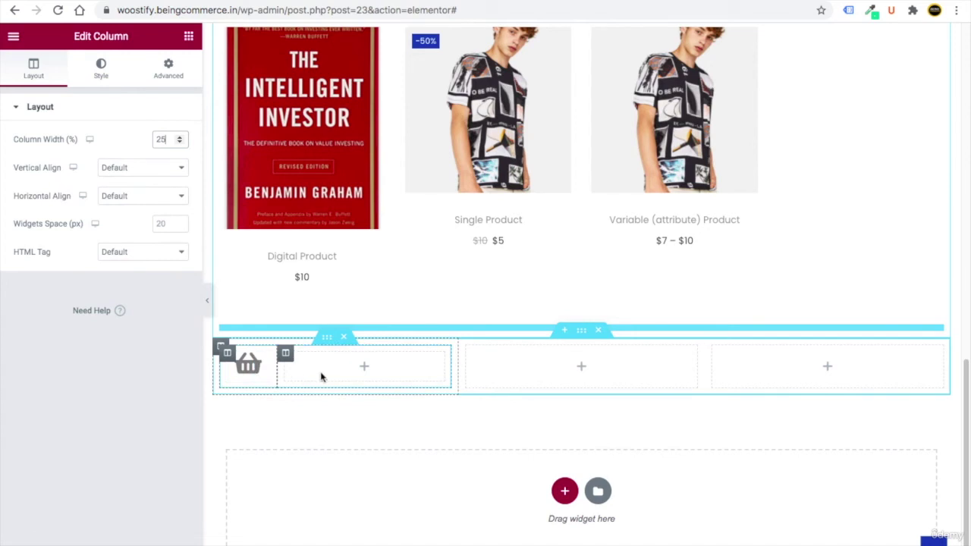
Add a Heading widget to the inner column beside the basket icon and title it "Free Shipping"
left_click(189, 38)
left_click_drag(152, 173, 345, 360)
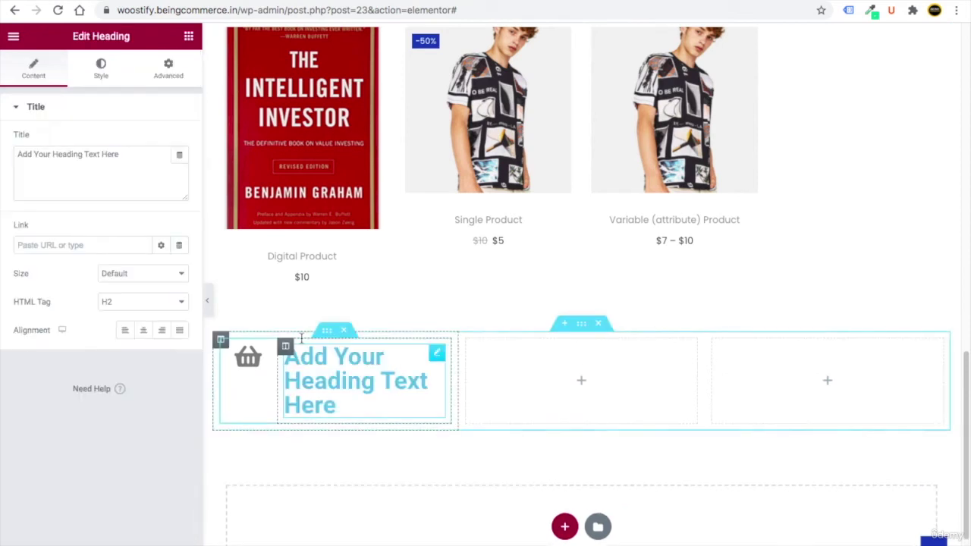
left_click(173, 186)
key("ctrl+a")
type("Free Shipping")
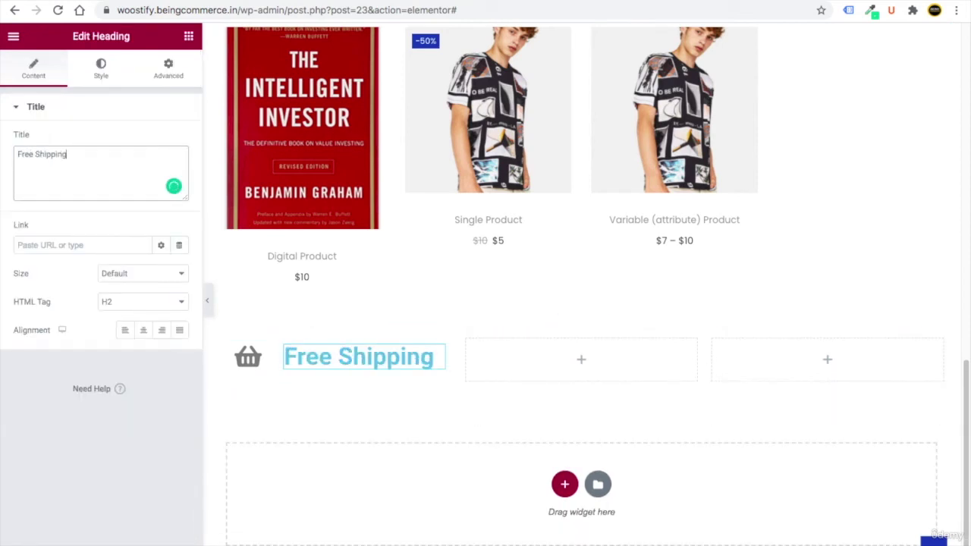
Set the "Free Shipping" heading's font family to Poppins and its text color to the global #474747
left_click(100, 68)
left_click(179, 168)
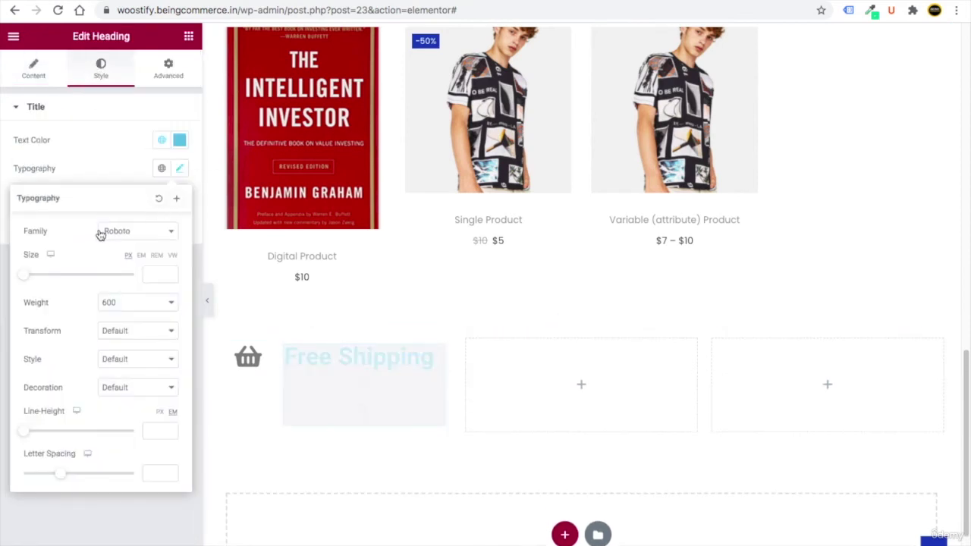
left_click(129, 231)
type("pop")
left_click(123, 284)
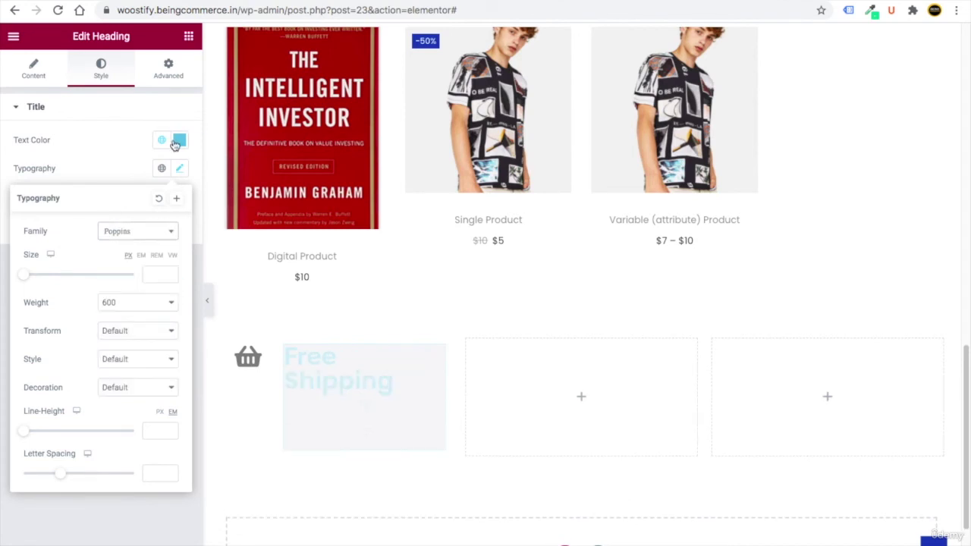
left_click(180, 141)
left_click(161, 142)
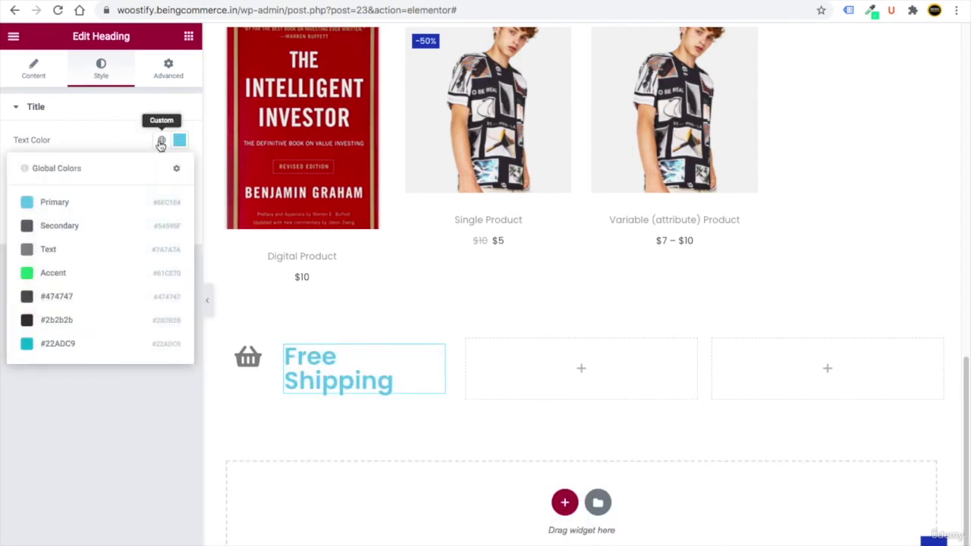
left_click(92, 297)
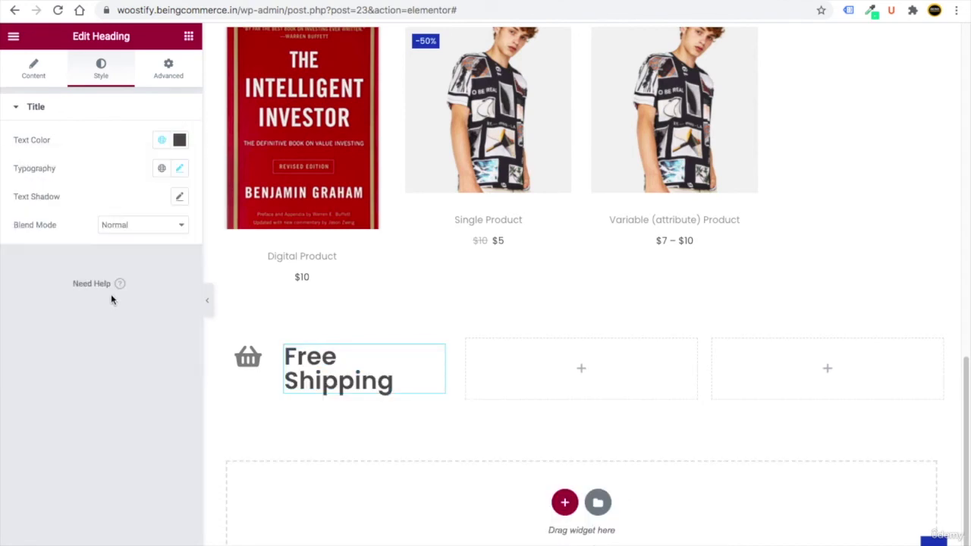
Set the "Free Shipping" heading's font size to 20 px
left_click(179, 169)
left_click(149, 269)
type("20")
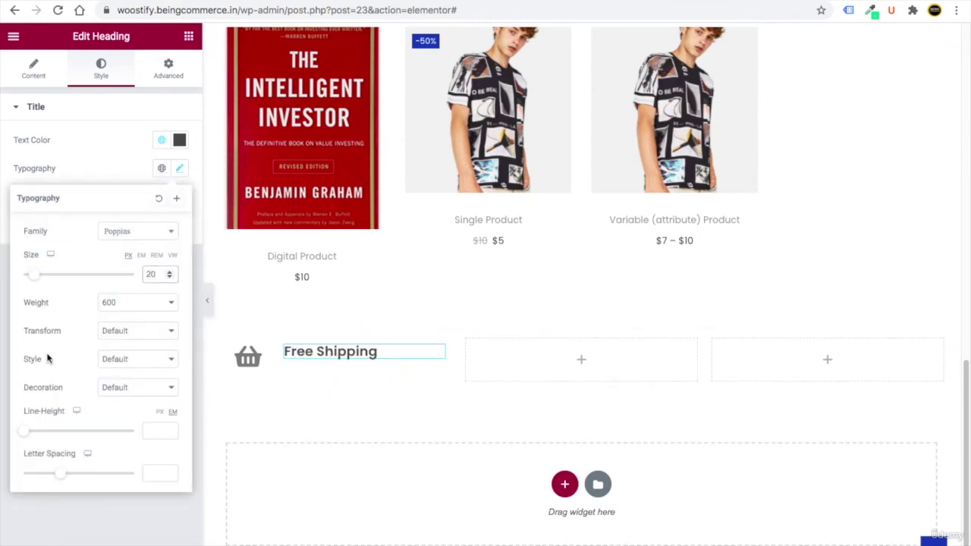
left_click(113, 304)
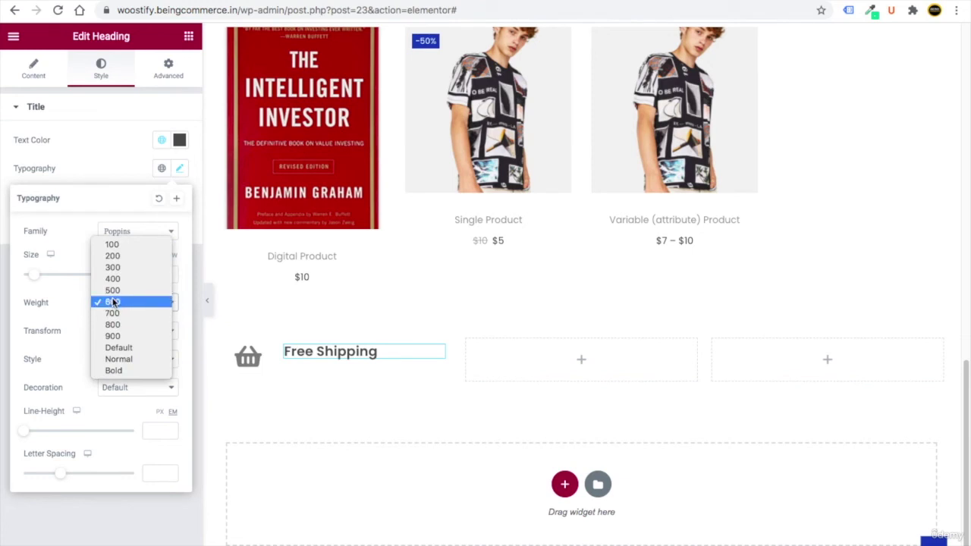
left_click(75, 302)
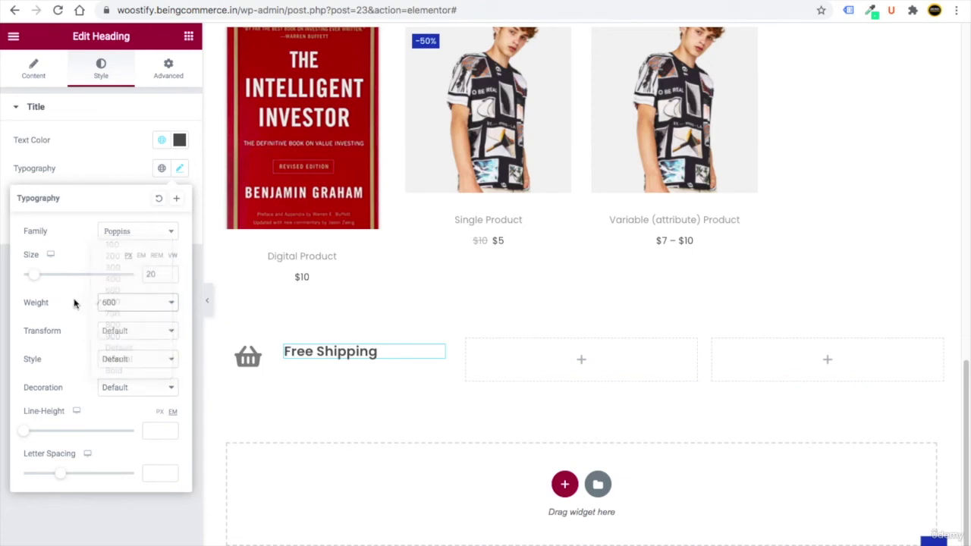
Add a Text Editor widget under the "Free Shipping" heading with the text "On all orders over $200"
left_click(189, 38)
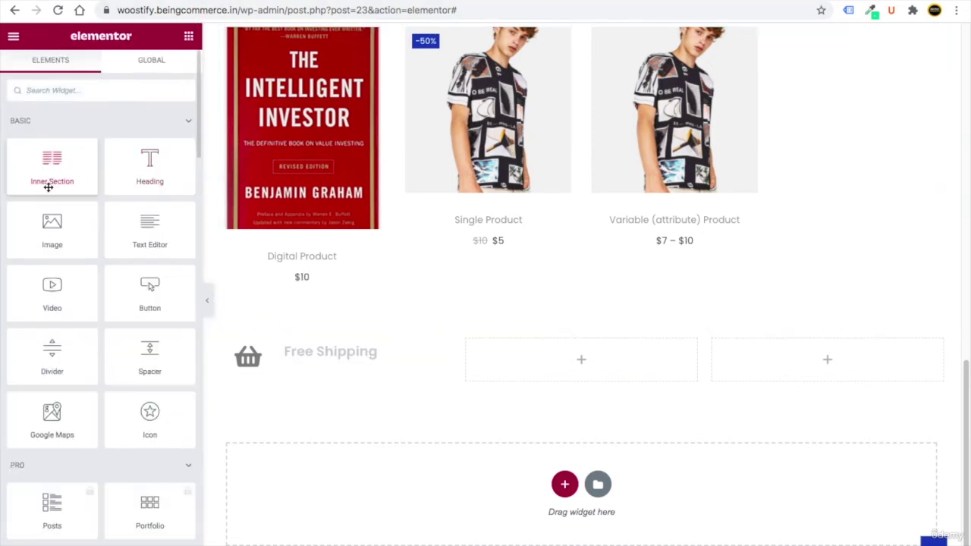
left_click_drag(150, 232, 325, 364)
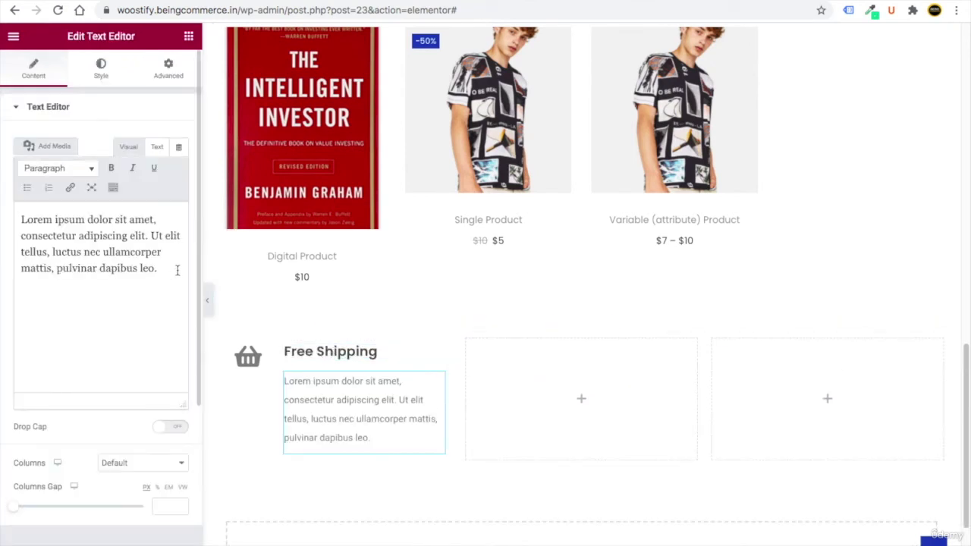
left_click_drag(175, 269, 16, 217)
type("On all orders over $200")
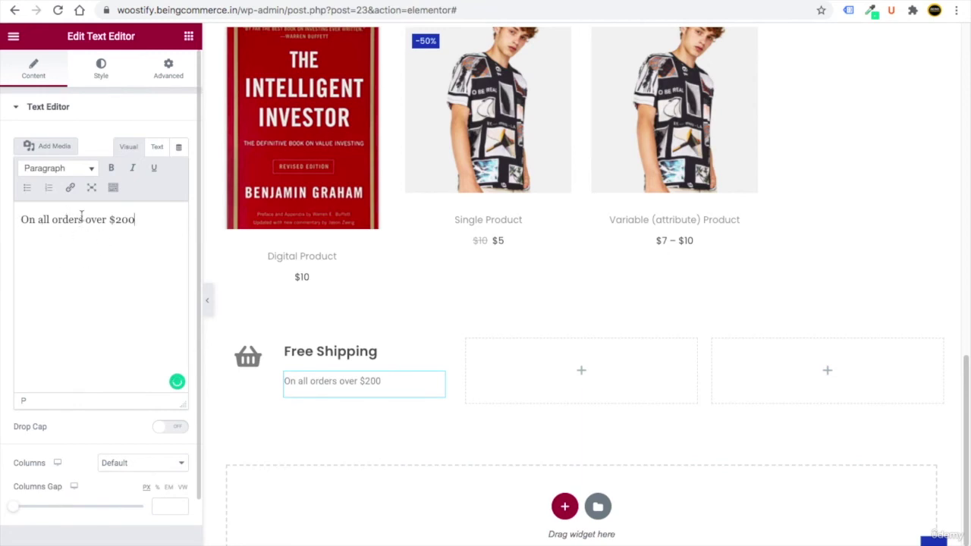
Set the "On all orders over $200" text to the global color #2b2b2b and the Poppins font family
left_click(99, 65)
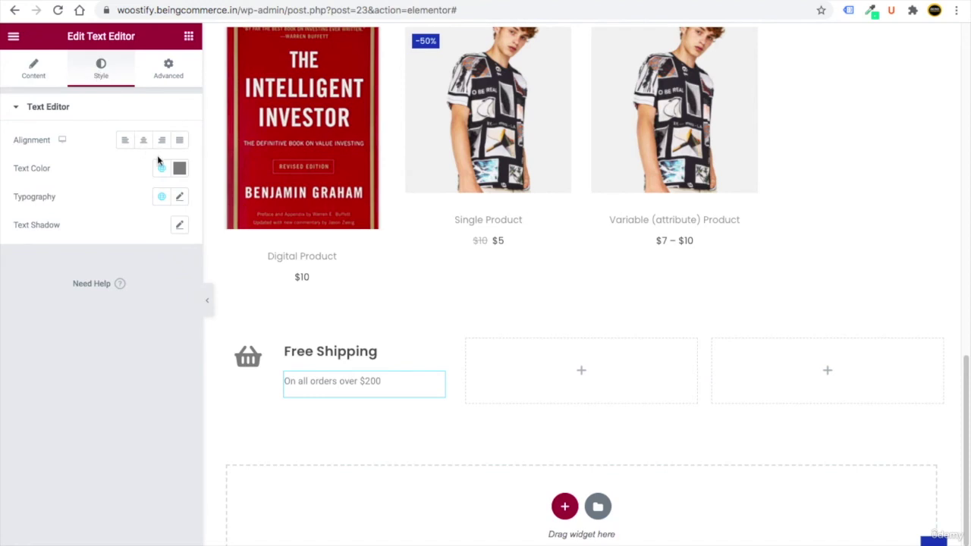
left_click(180, 167)
left_click(159, 187)
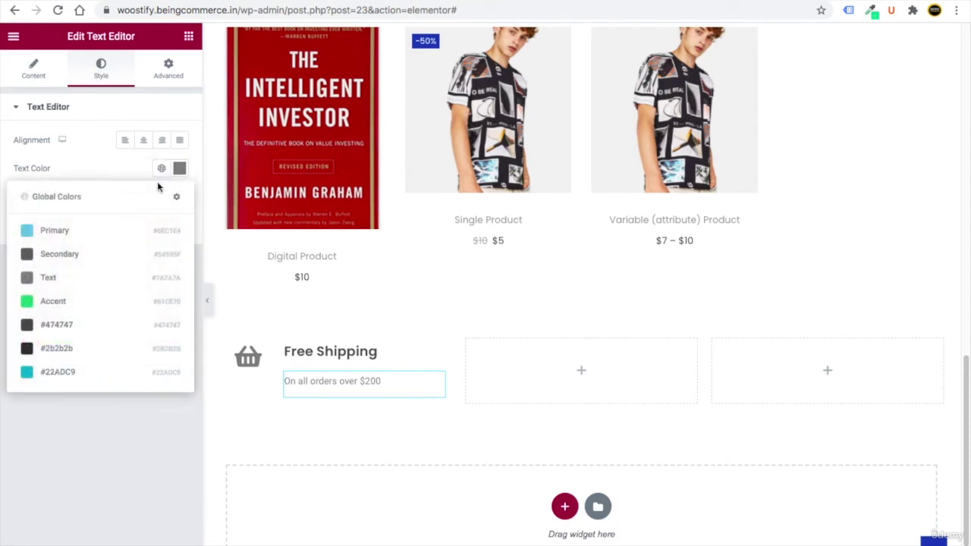
left_click(101, 349)
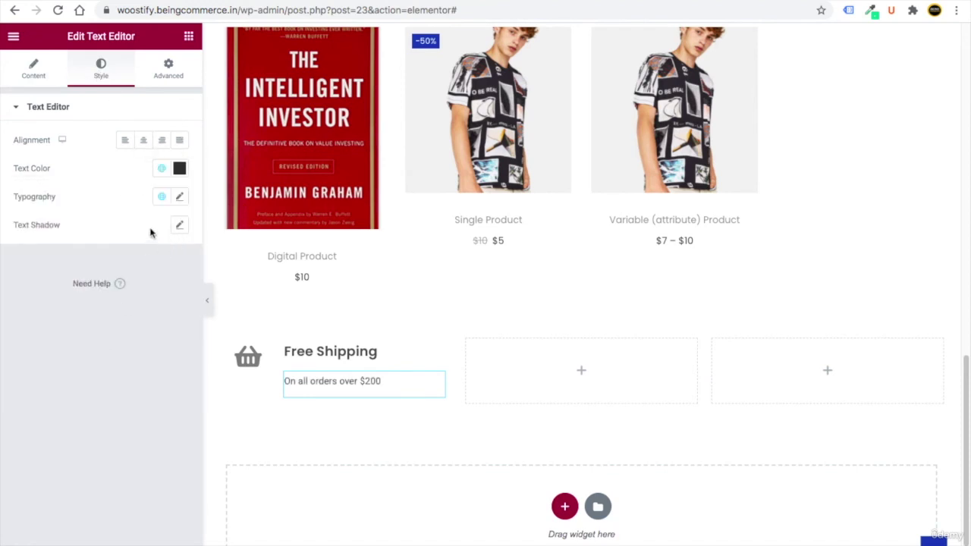
left_click(180, 197)
left_click(121, 261)
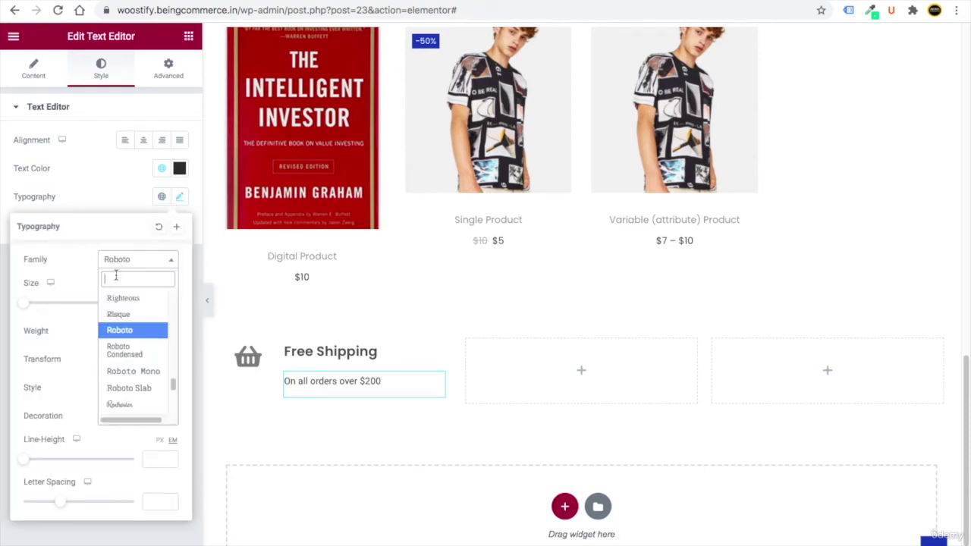
left_click(131, 290)
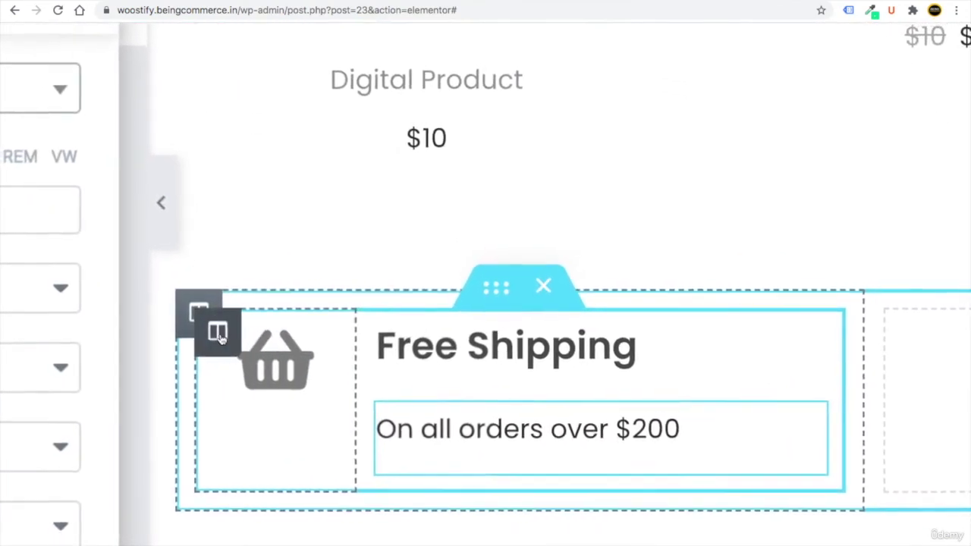
Set the vertical alignment of the basket icon's column and of the whole three-column section to Middle
left_click(226, 346)
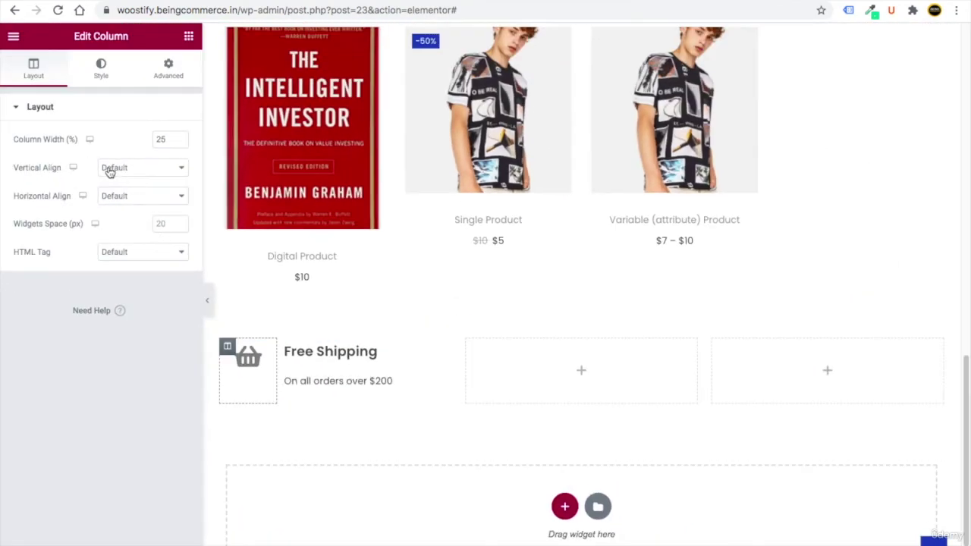
left_click(110, 170)
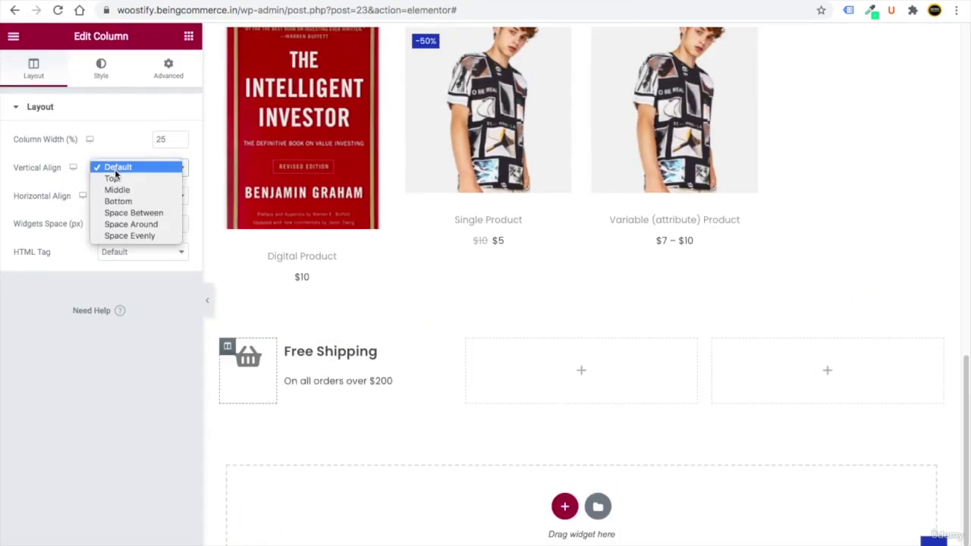
left_click(129, 190)
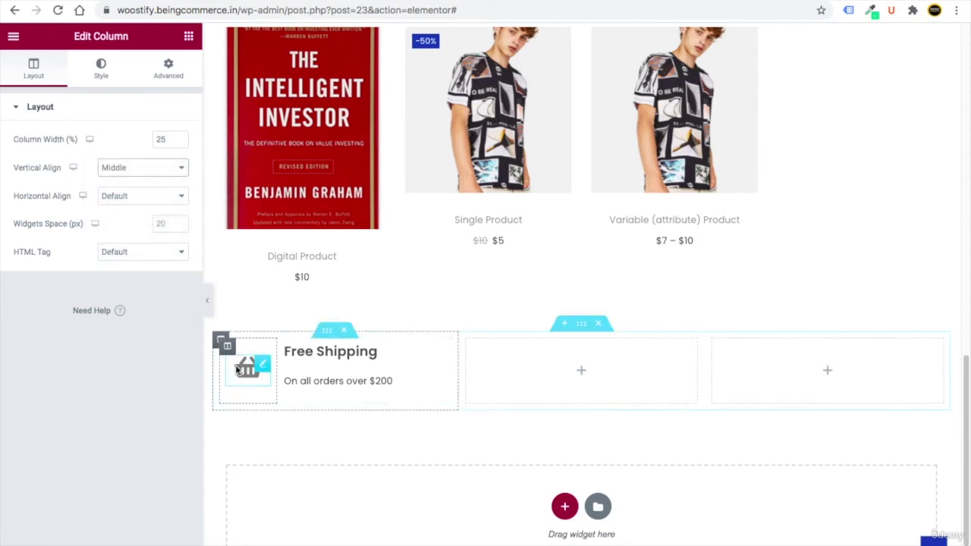
left_click(584, 328)
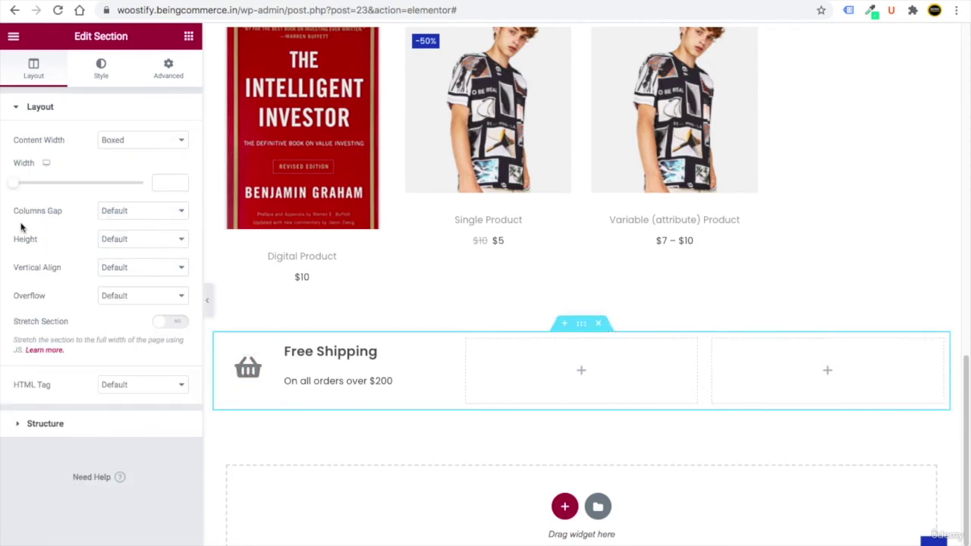
left_click(119, 265)
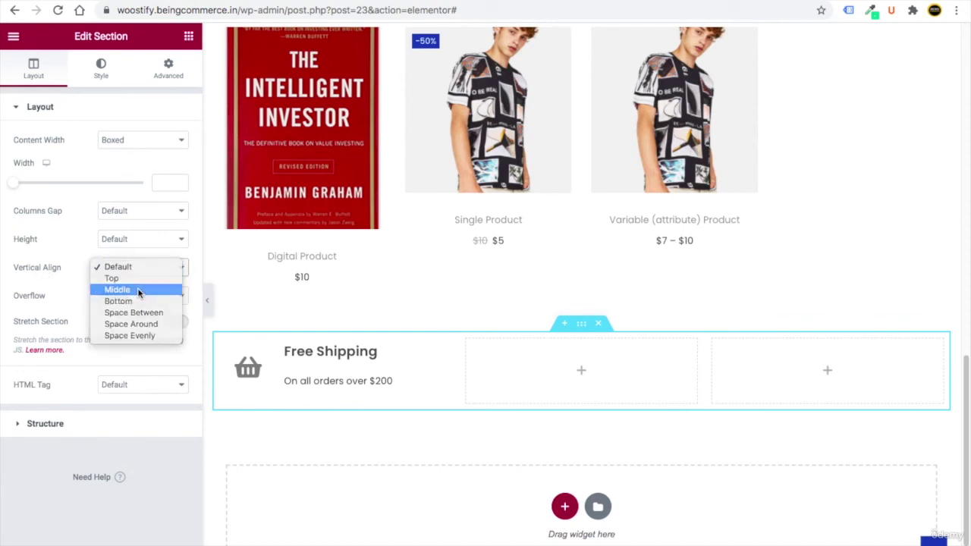
left_click(137, 287)
Set the vertical alignment of the column holding the "Free Shipping" text to Middle and preview the page
left_click(286, 349)
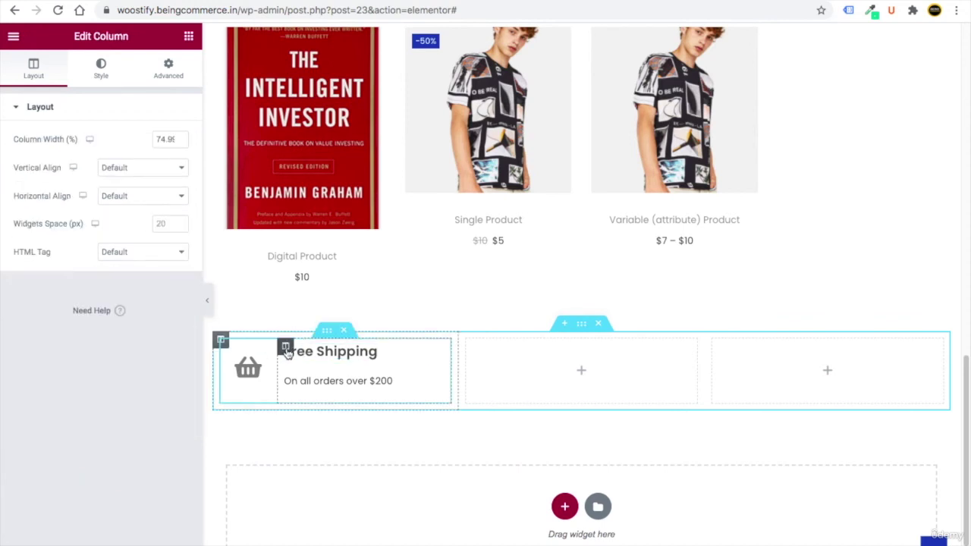
left_click(142, 171)
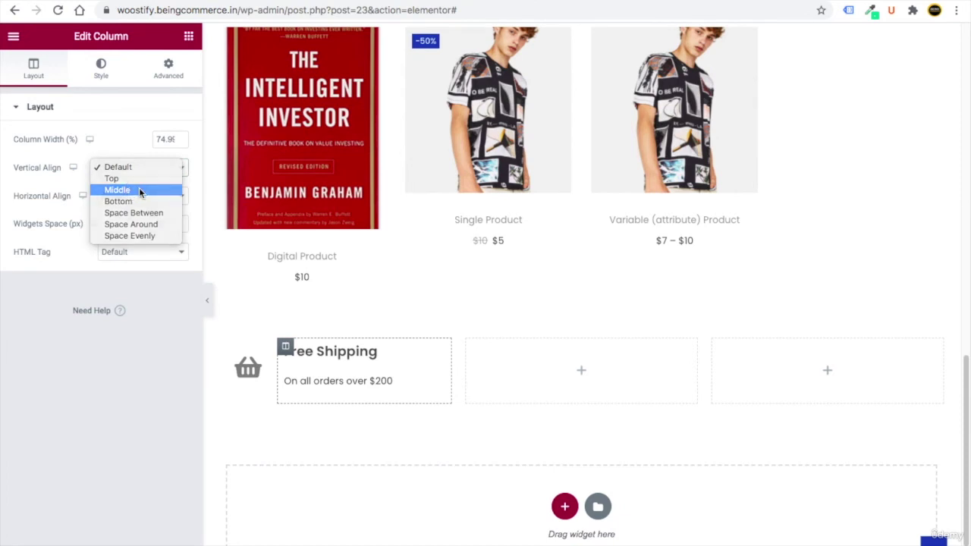
left_click(139, 188)
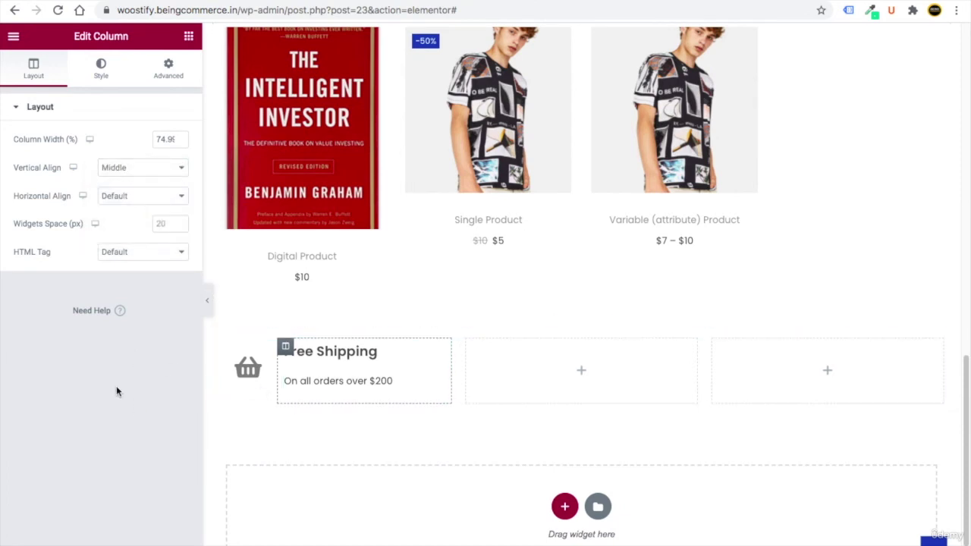
left_click(272, 423)
key("ctrl+p")
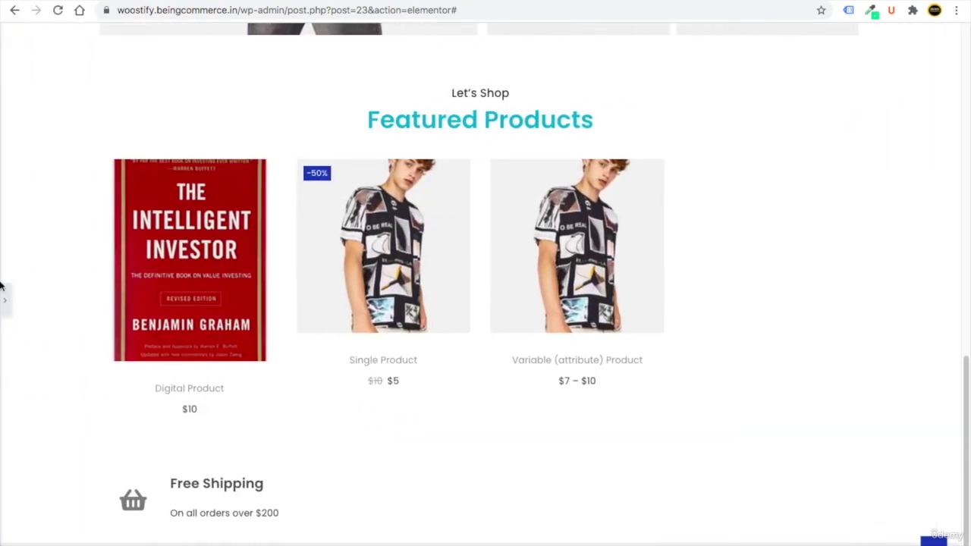
left_click(5, 300)
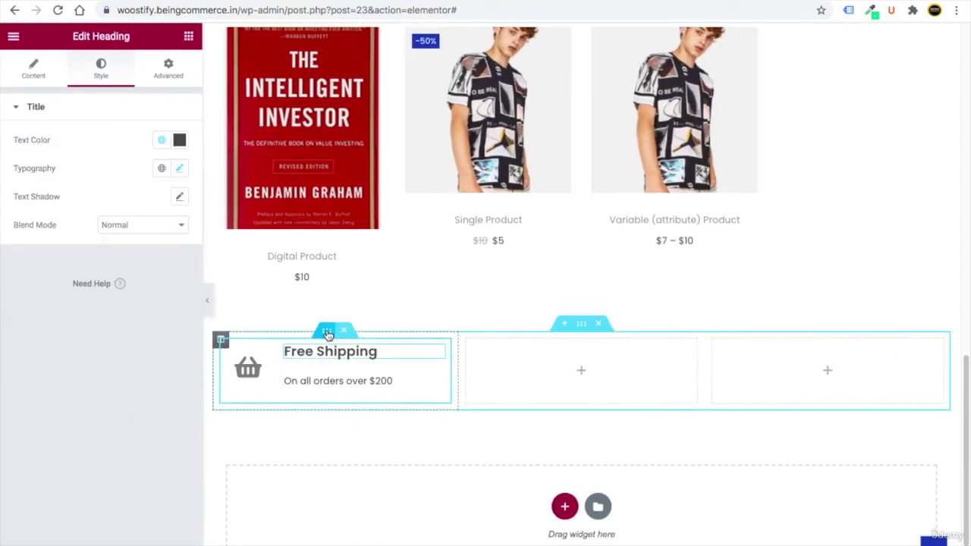
Copy the Free Shipping inner section and paste it into the two empty columns beside it
left_click(328, 334)
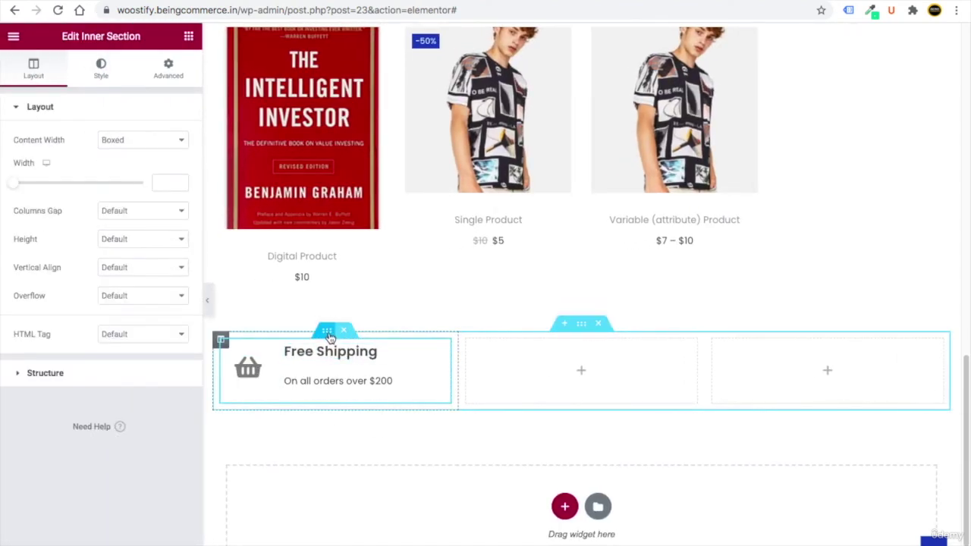
right_click(328, 334)
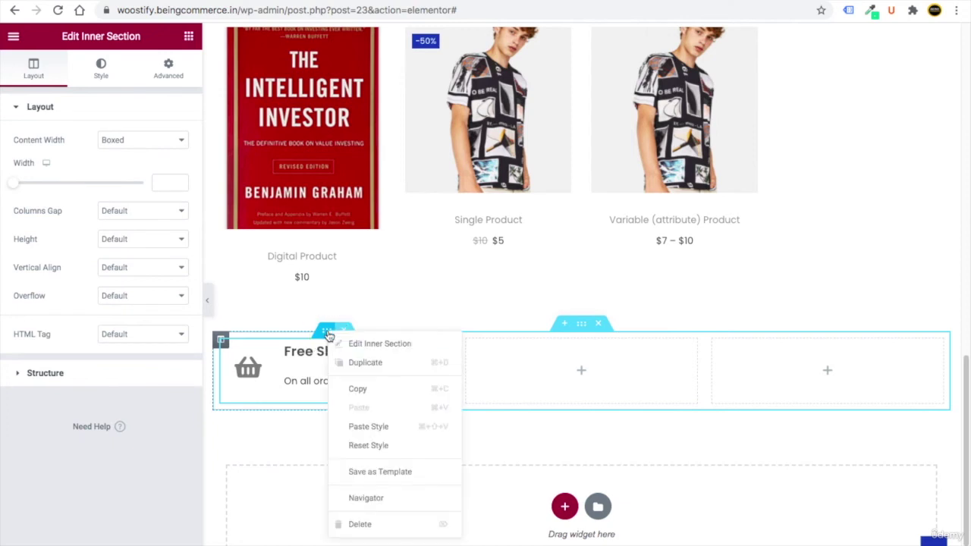
left_click(355, 388)
right_click(543, 366)
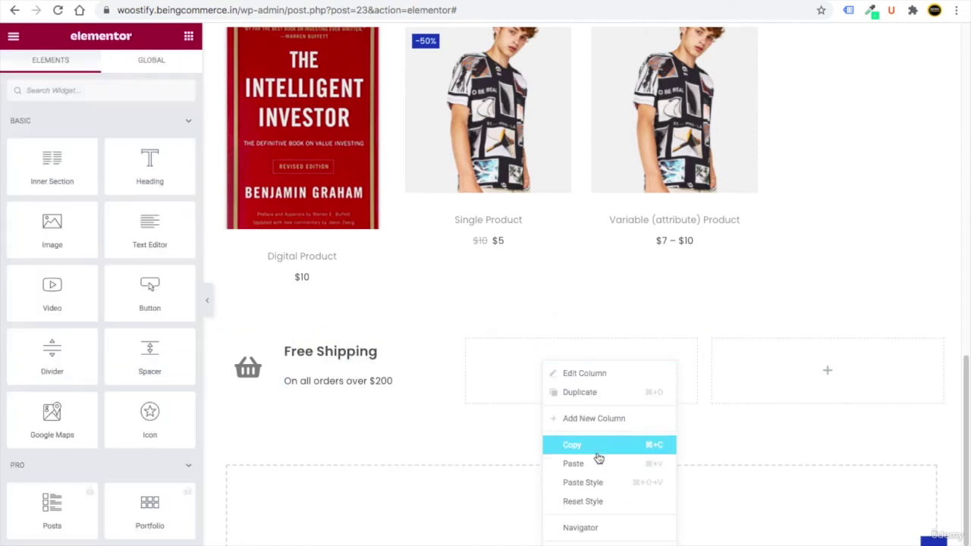
left_click(605, 463)
right_click(779, 370)
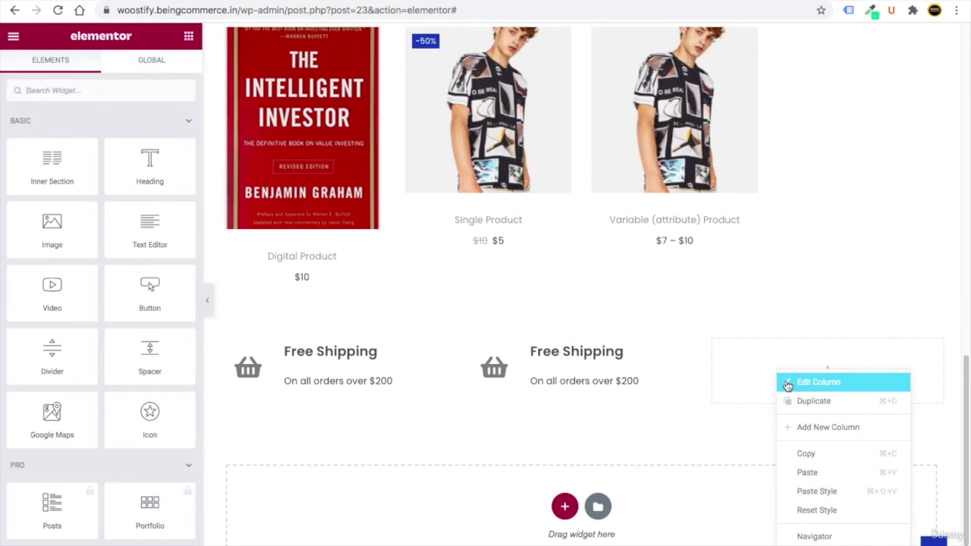
left_click(818, 471)
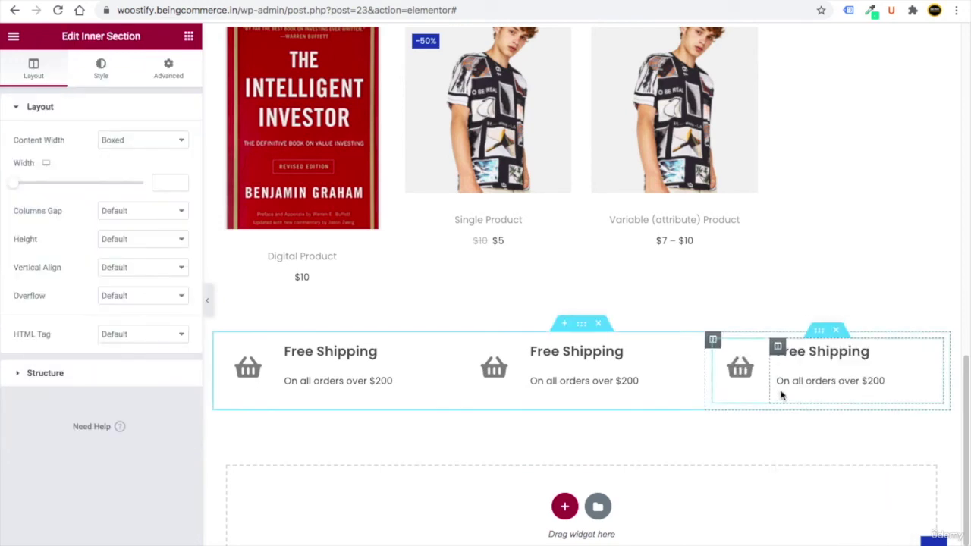
Replace the basket icon in the middle column with the Headset icon, filtering the icon library by "hea"
left_click(504, 365)
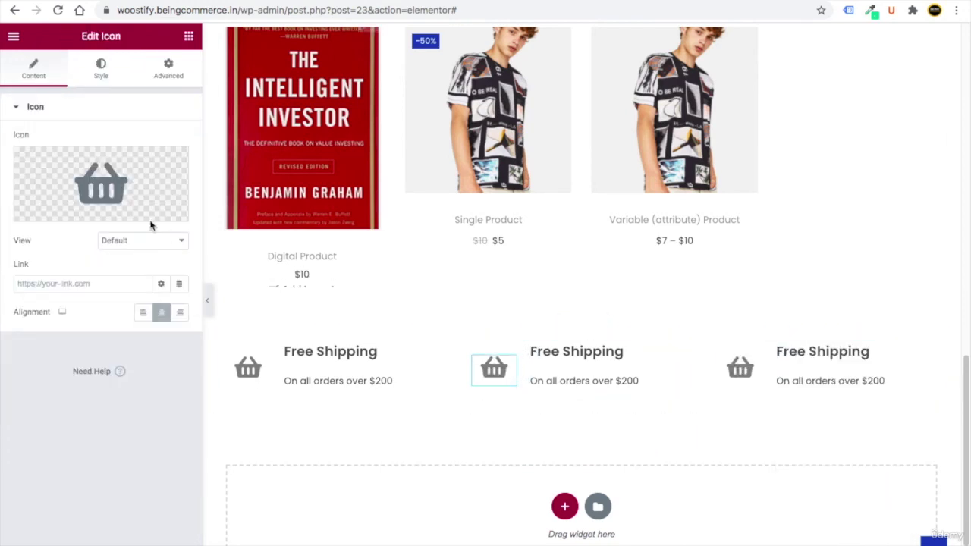
left_click(96, 196)
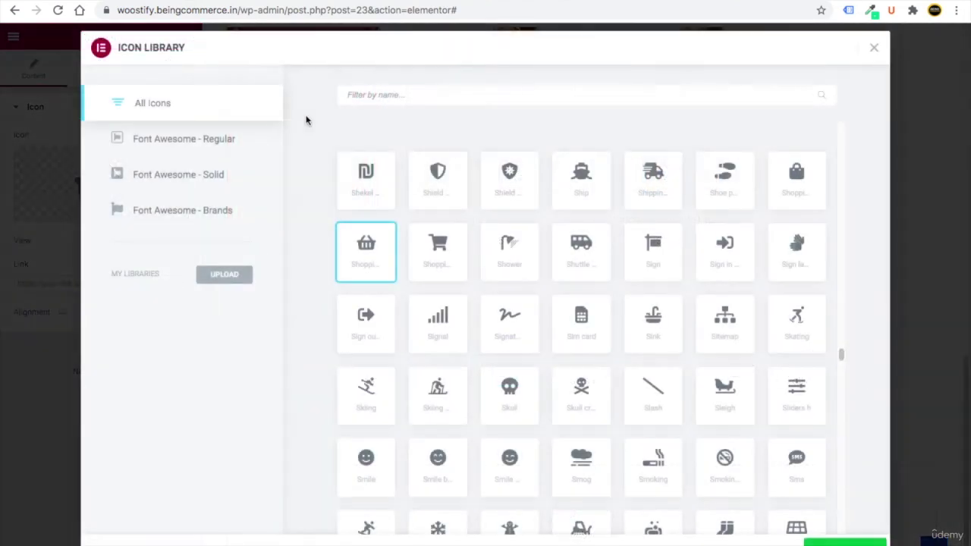
left_click(360, 97)
type("hea")
left_click(800, 253)
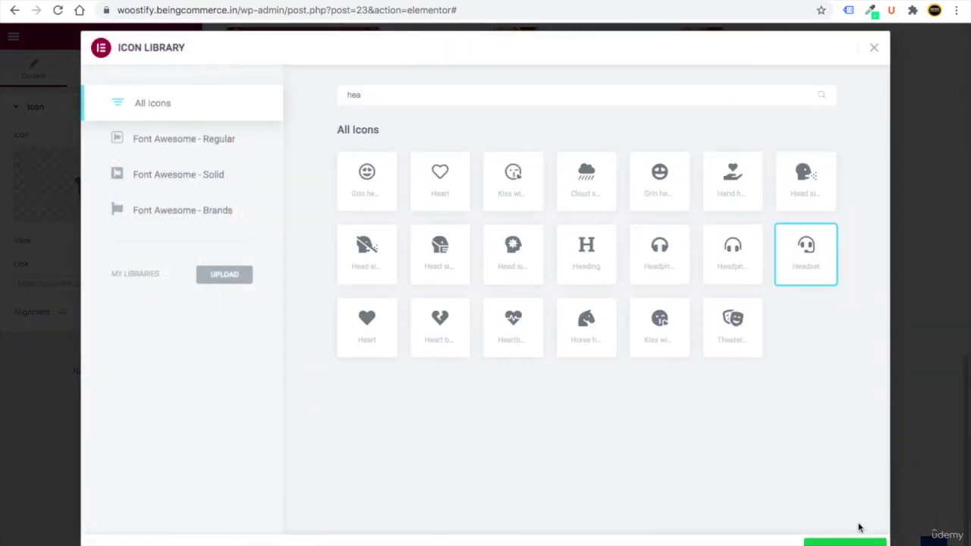
left_click(854, 541)
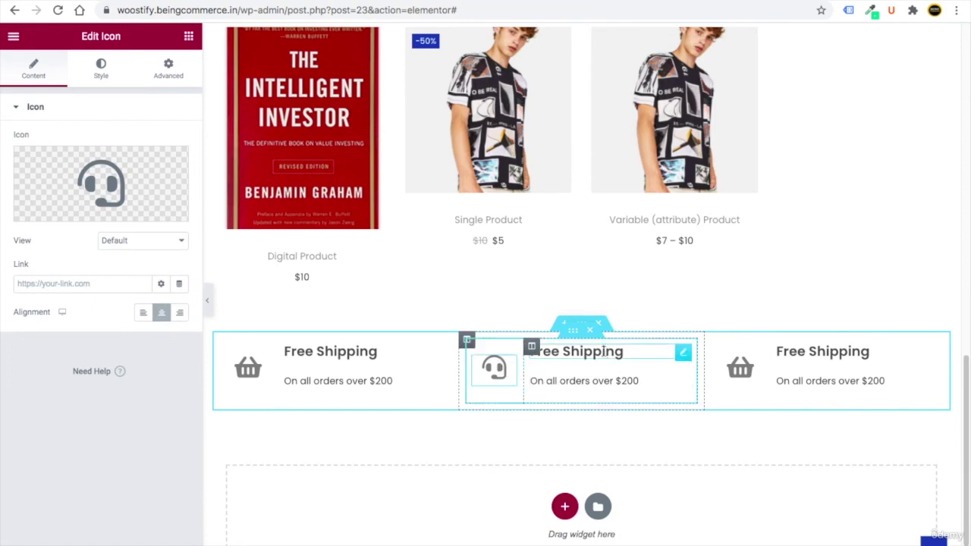
Change the middle block's heading to "Dedicated Support" and its description to "Quick Response 24/7"
left_click(685, 357)
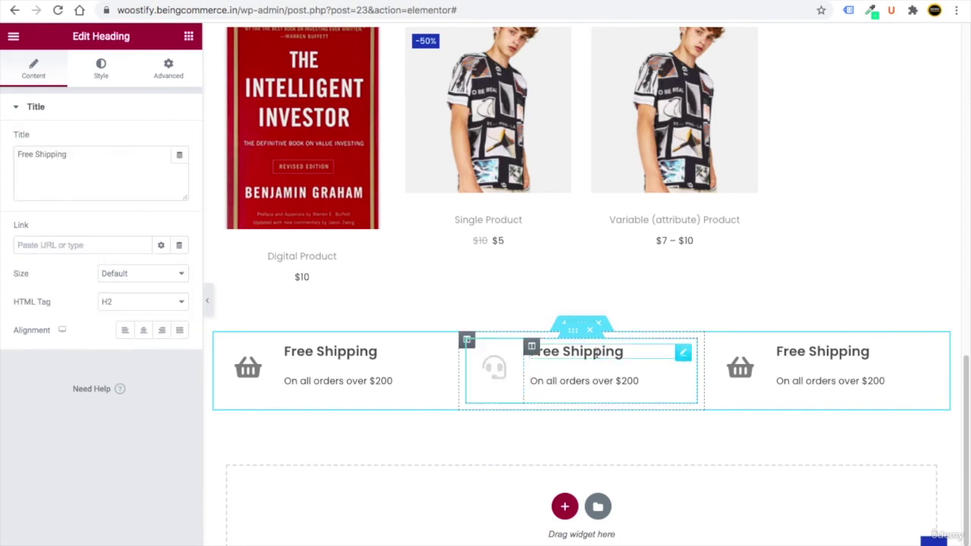
double_click(38, 155)
triple_click(36, 155)
key("ctrl+v")
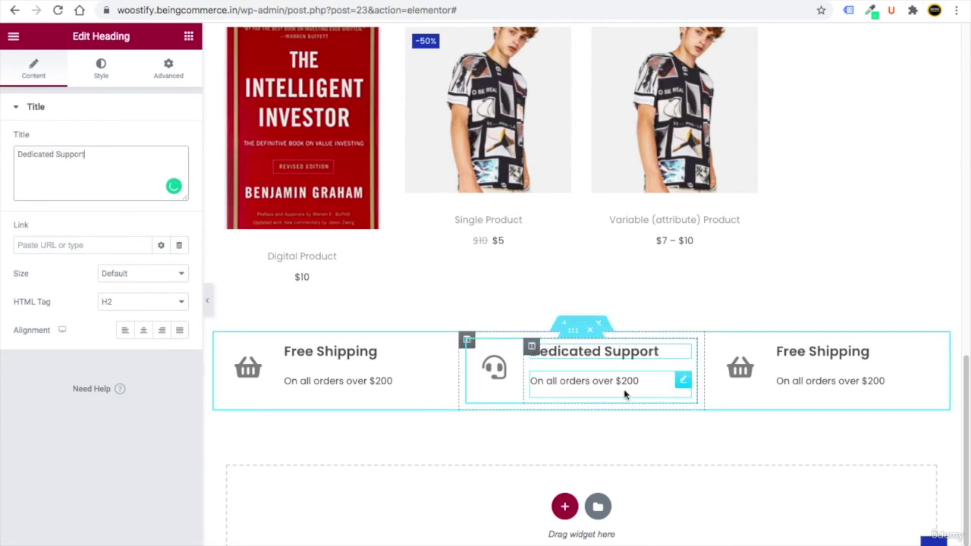
left_click(681, 384)
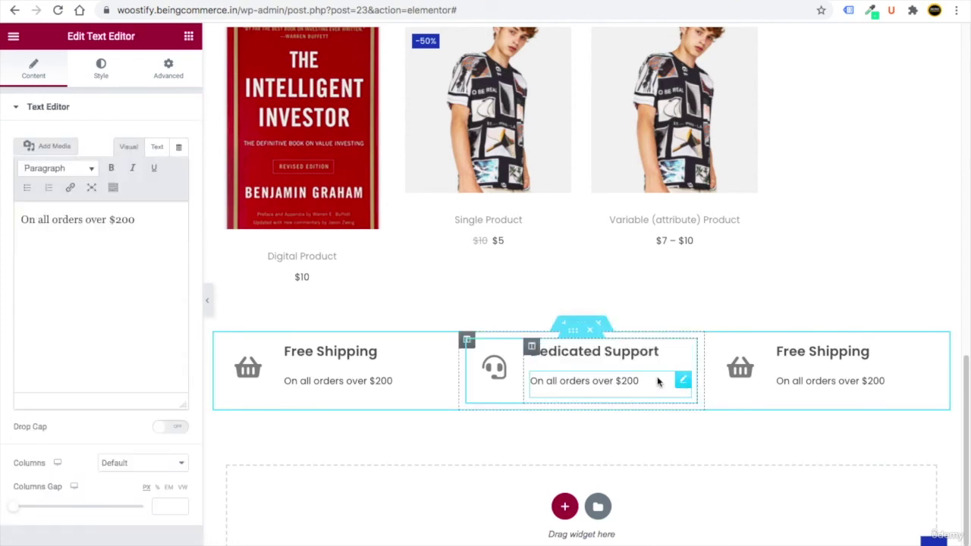
triple_click(80, 220)
key("ctrl+v")
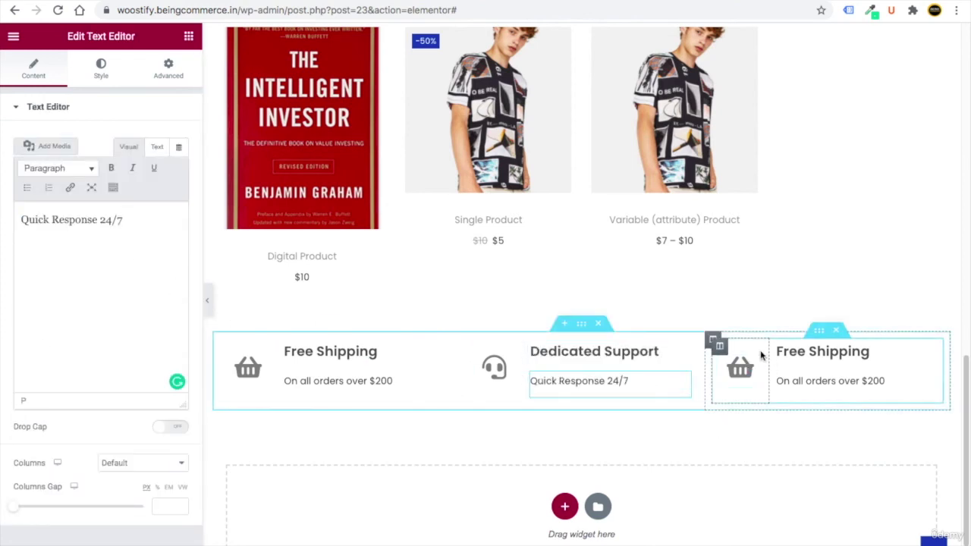
Replace the basket icon in the third column with the first credit card icon, filtering the icon library by "card"
left_click(754, 367)
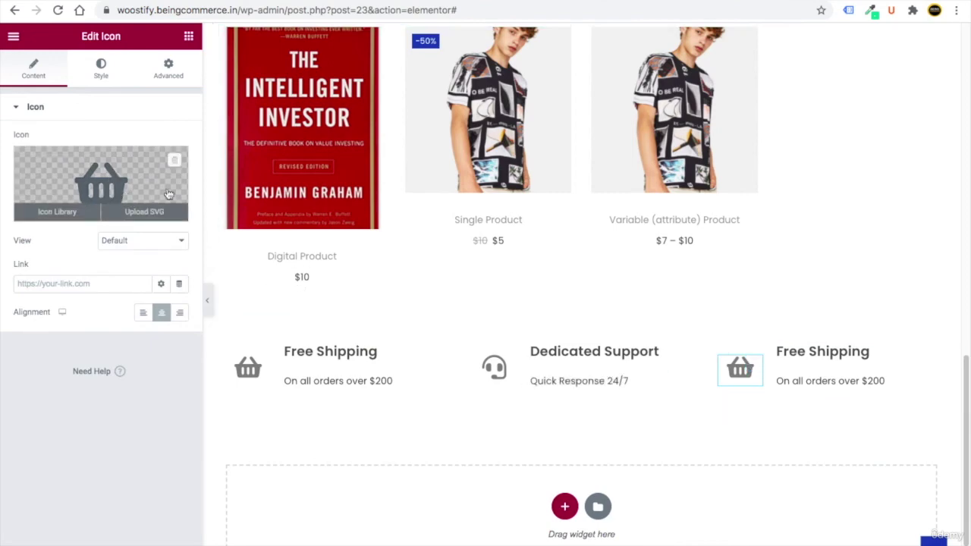
left_click(57, 211)
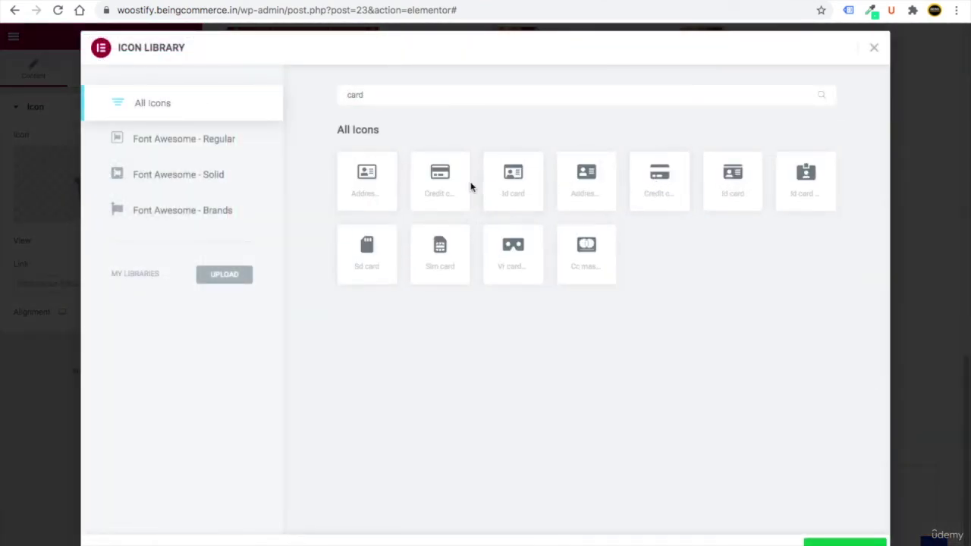
left_click(467, 187)
left_click(850, 543)
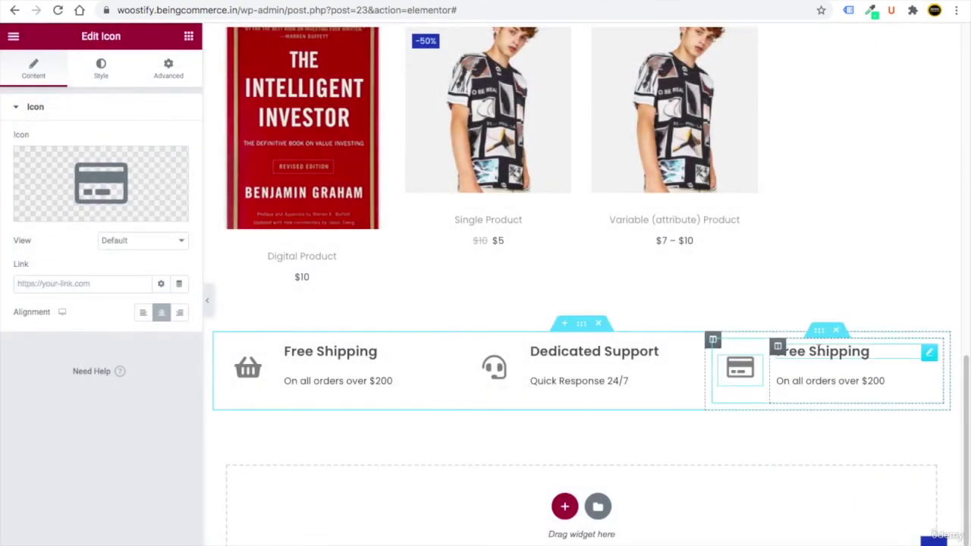
Change the third block's heading to "Money Back Guarantee" and its description to "Worry free shopping", then preview the page
left_click(885, 349)
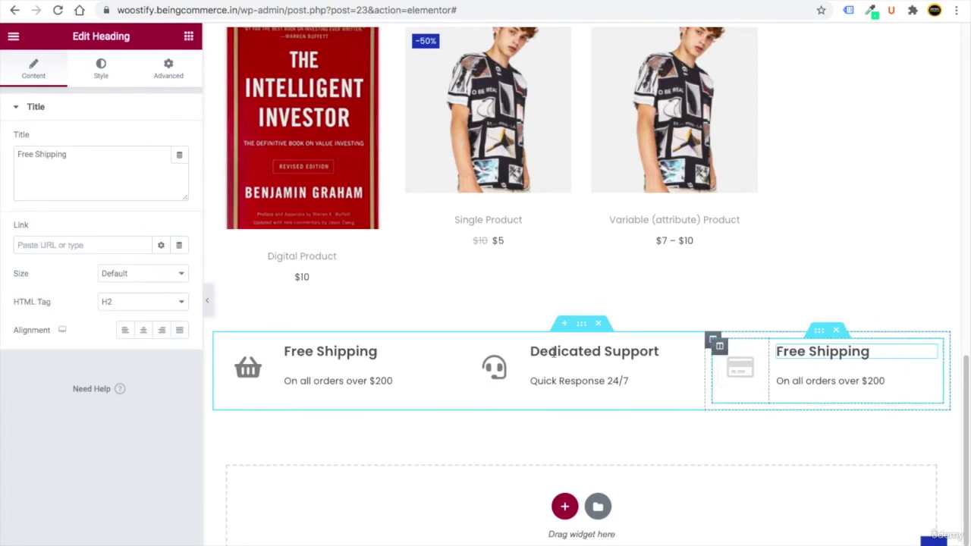
triple_click(30, 152)
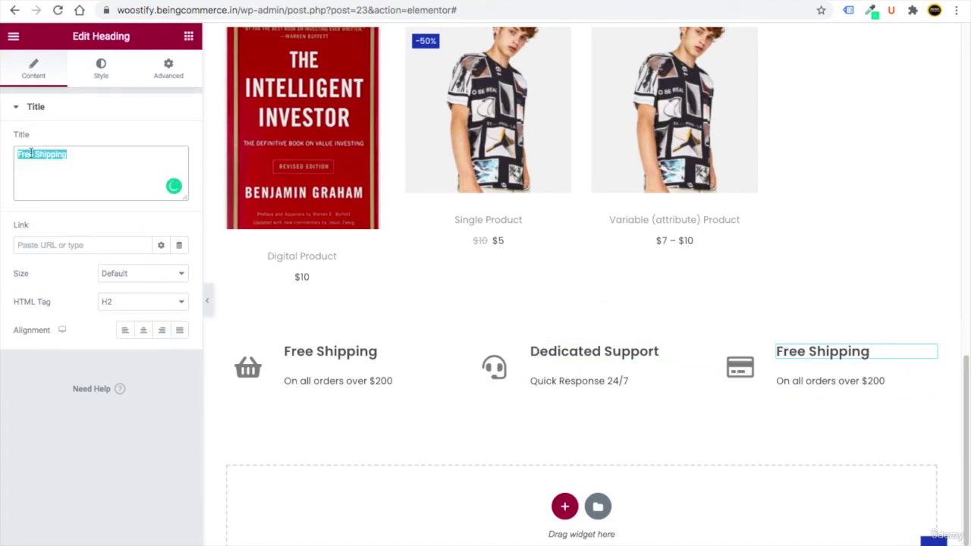
key("ctrl+v")
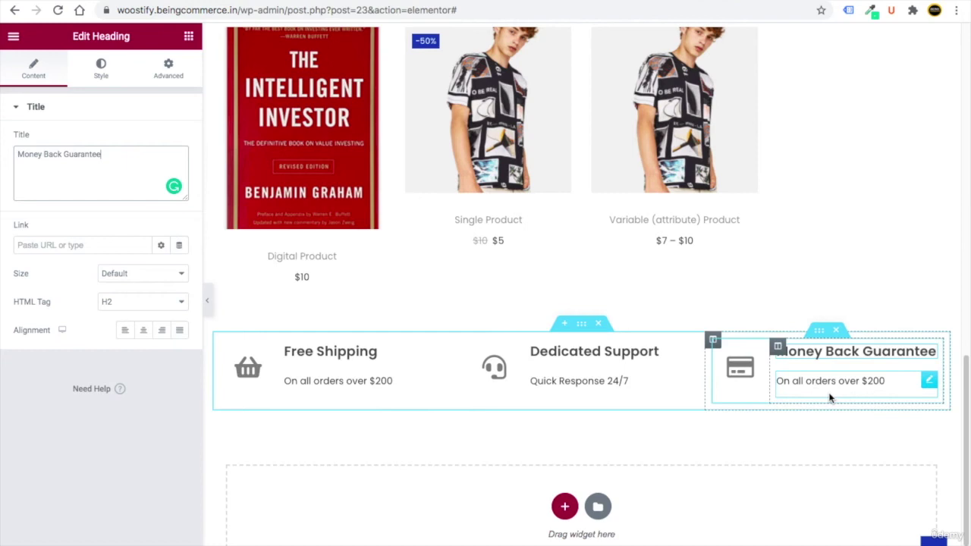
left_click(930, 382)
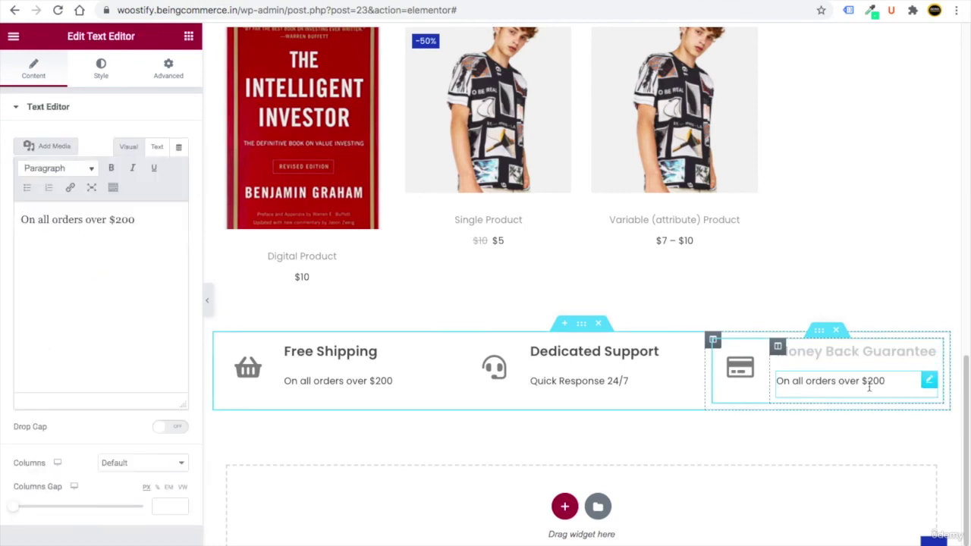
triple_click(54, 219)
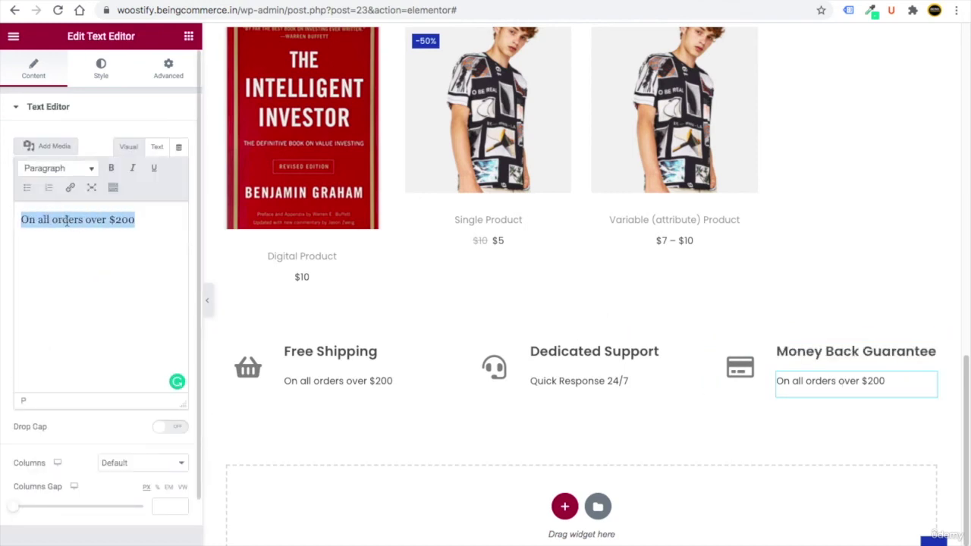
type("Worry free shopping")
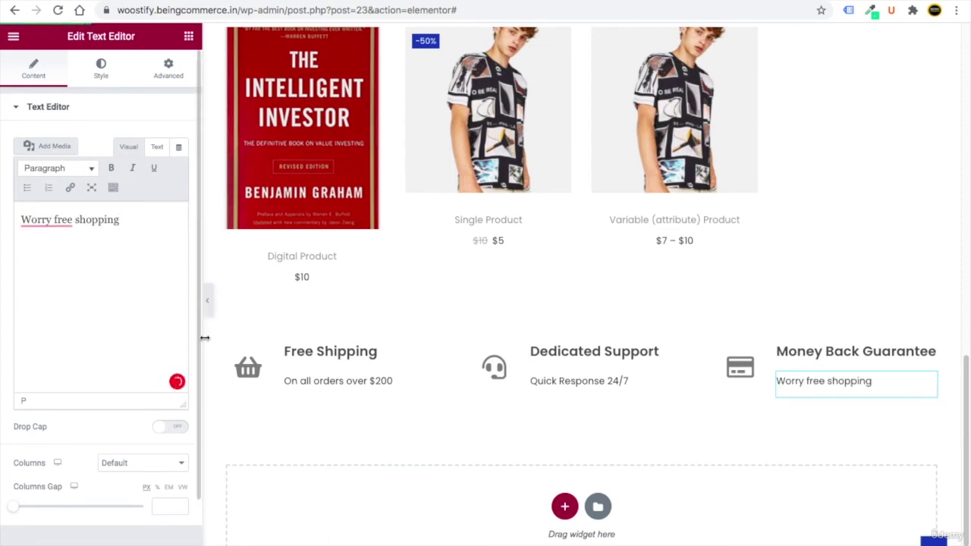
left_click(208, 303)
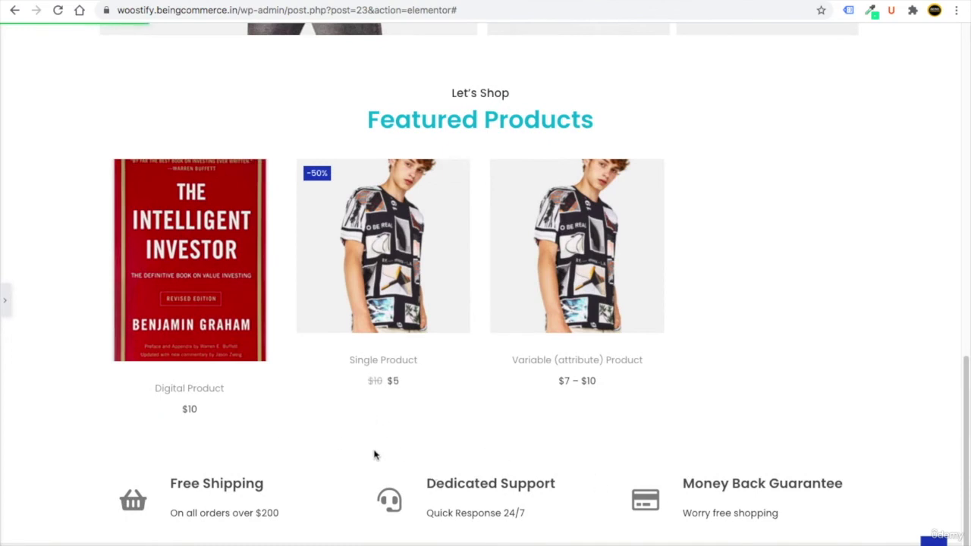
key("ctrl+p")
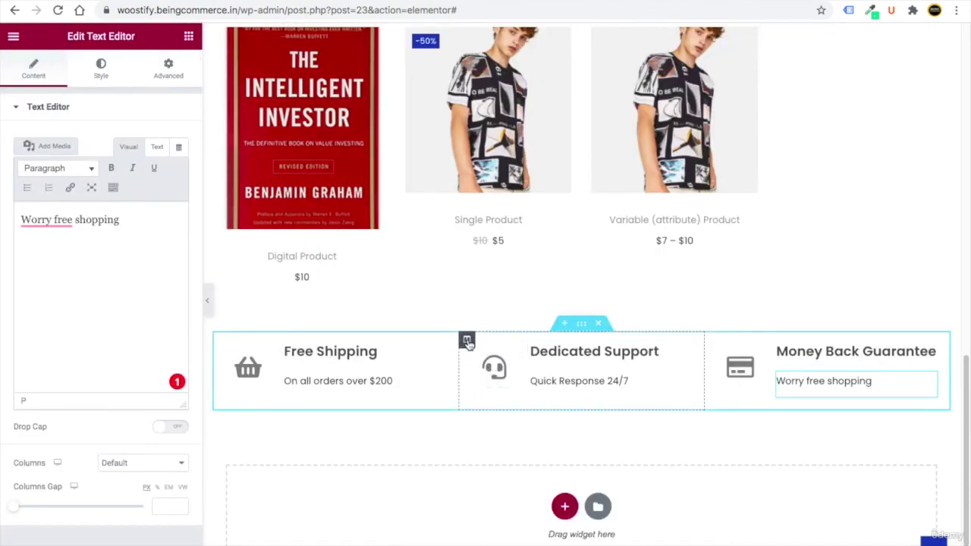
Give the Dedicated Support column a solid border and unlink its four border width values
left_click(467, 343)
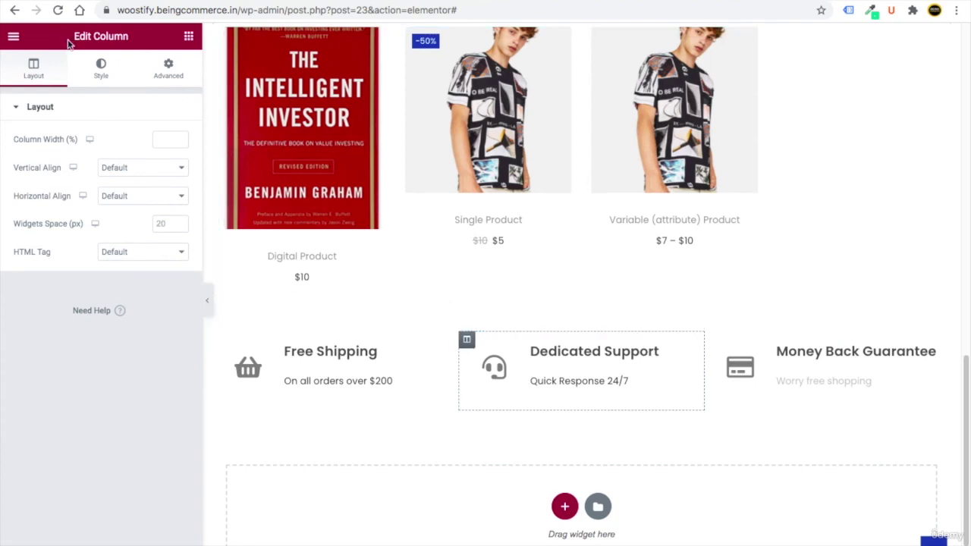
left_click(99, 66)
left_click(52, 209)
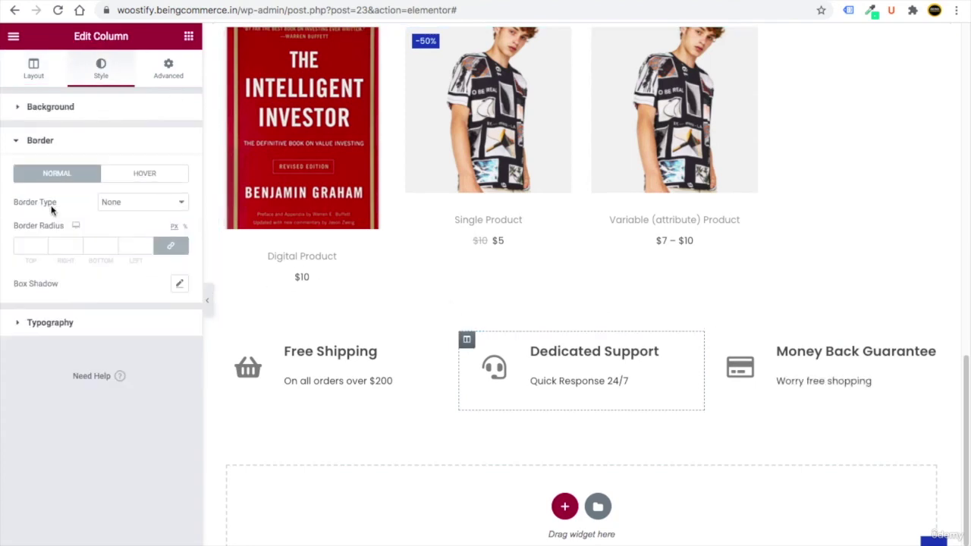
left_click(167, 202)
left_click(150, 210)
left_click(168, 245)
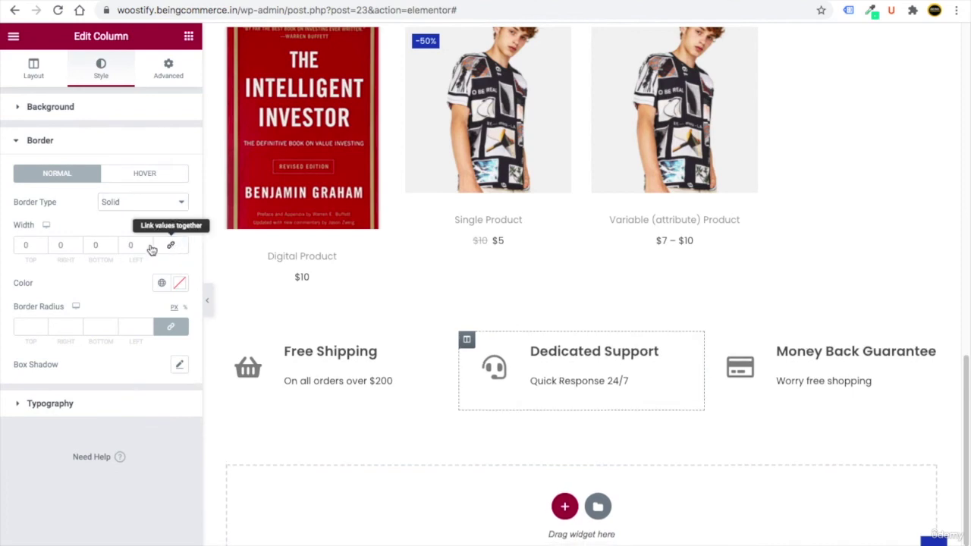
Set the middle column's right and left border widths to 1, then preview the dividers without the editing panel
left_click_drag(66, 244, 57, 241)
type("1")
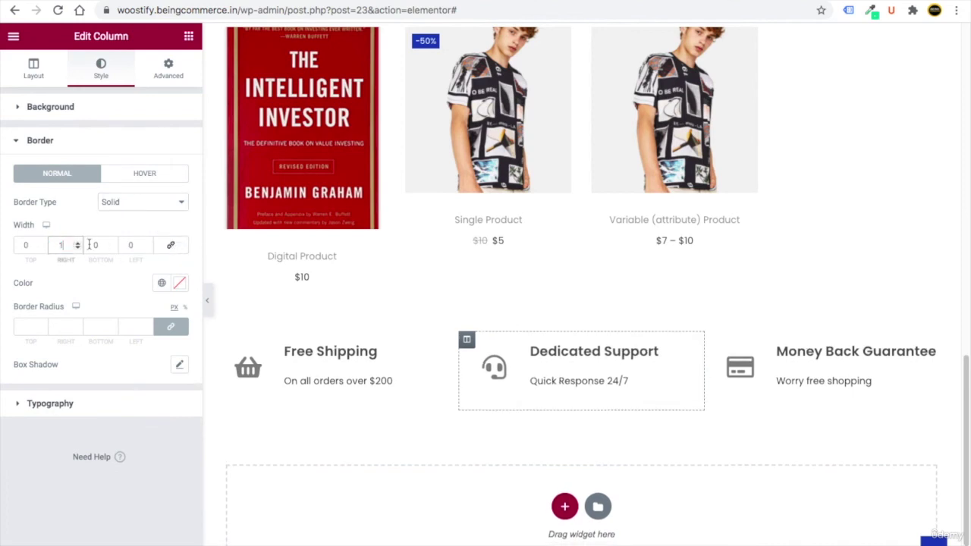
left_click_drag(138, 244, 131, 246)
type("1")
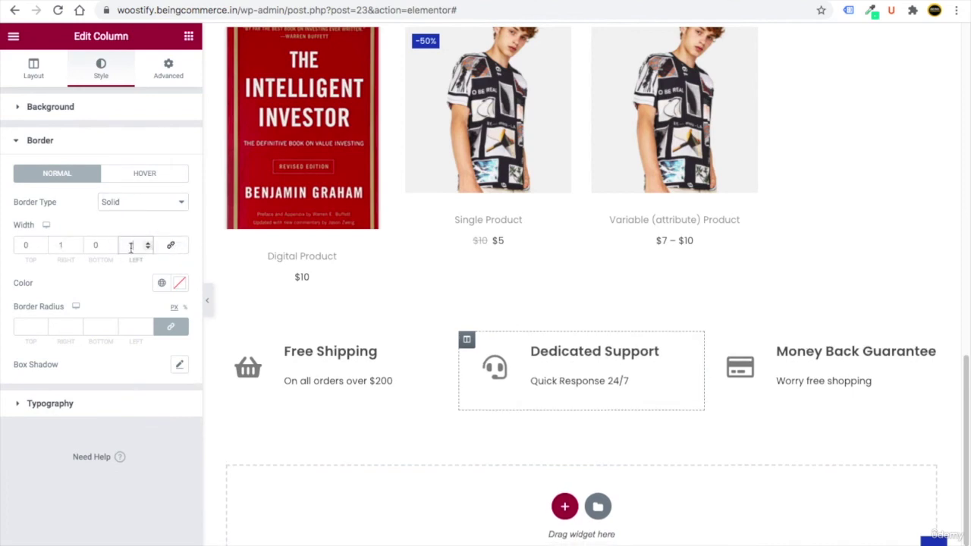
left_click(175, 421)
left_click(202, 300)
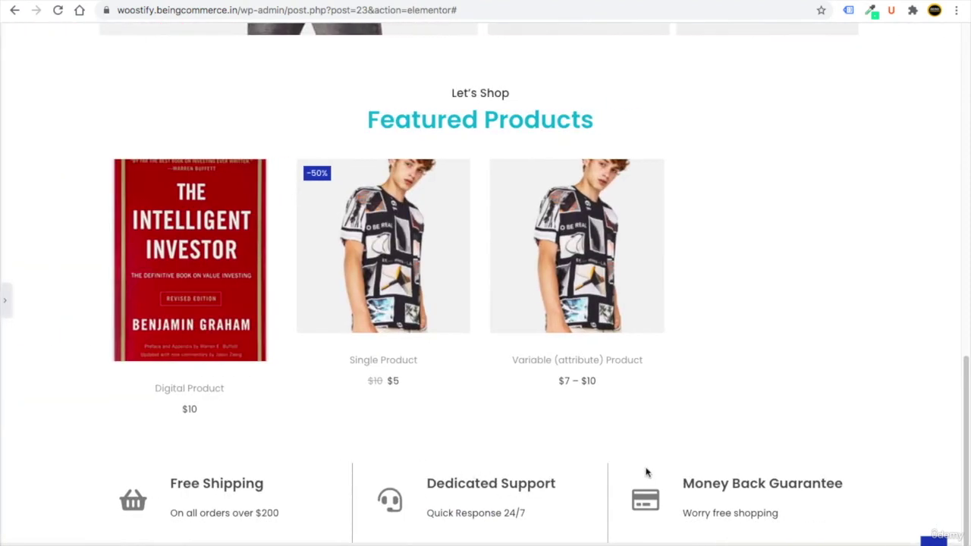
left_click(6, 297)
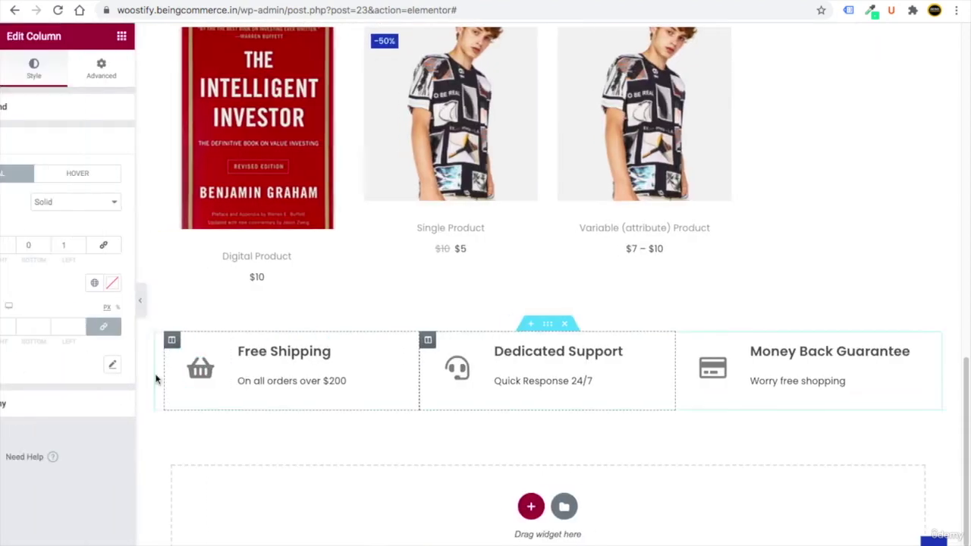
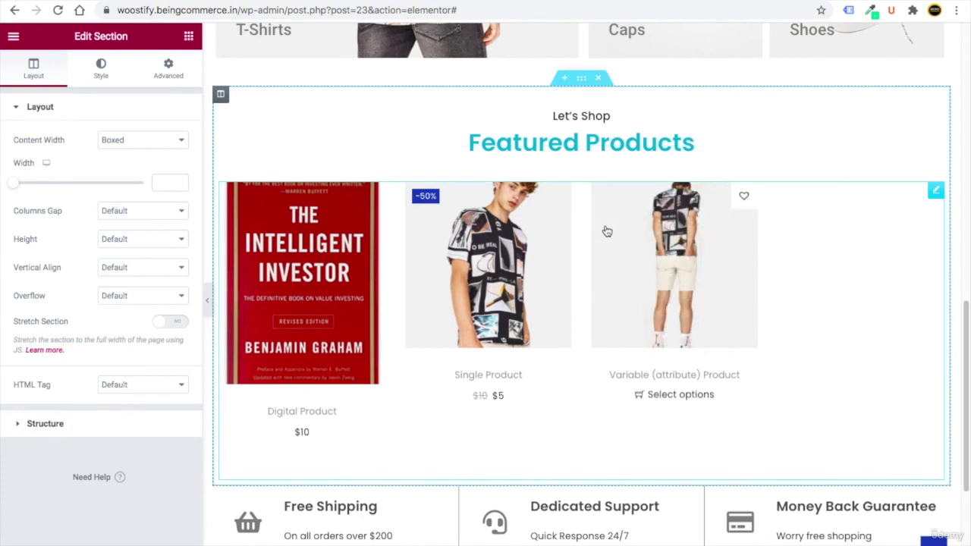
Paste the copied Featured Products section into the empty area below the service blocks
scroll(605, 230, "down", 3)
right_click(431, 414)
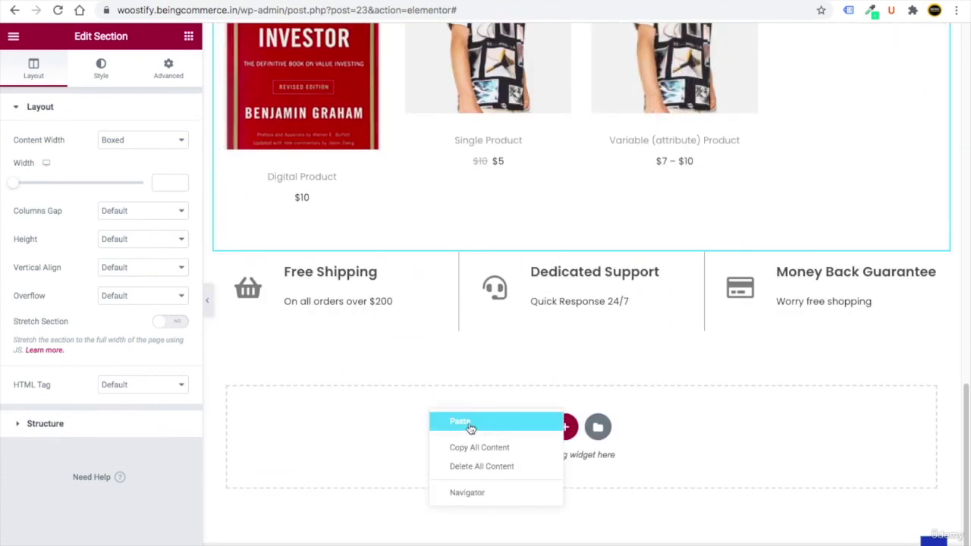
left_click(470, 423)
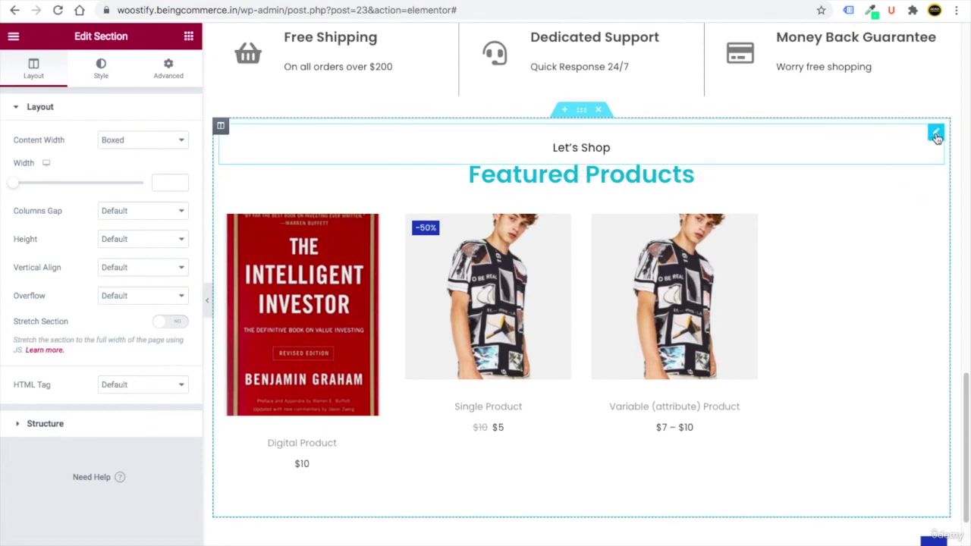
Change the pasted section's subtitle to "Trending Now" and its heading to "Popular This Week"
left_click(937, 134)
double_click(51, 219)
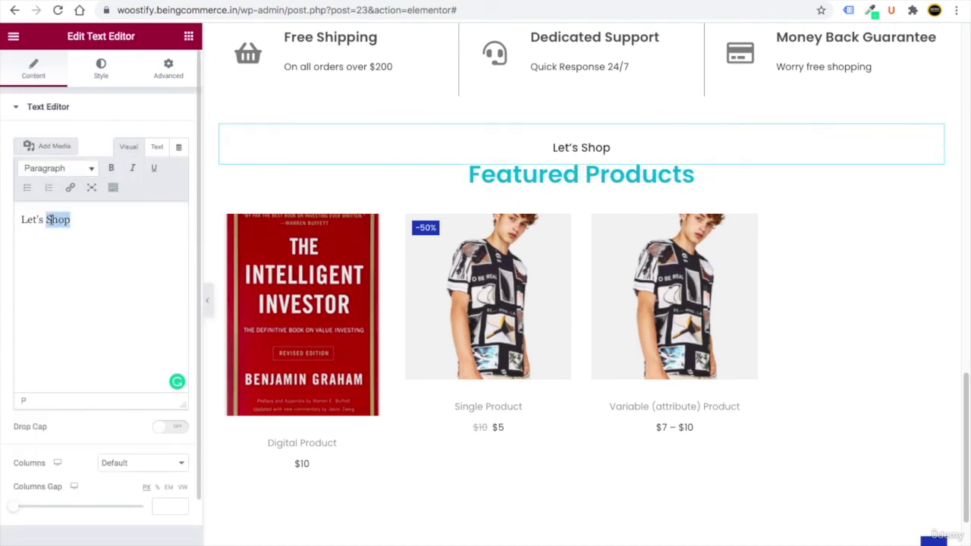
triple_click(50, 219)
type("Trending Now")
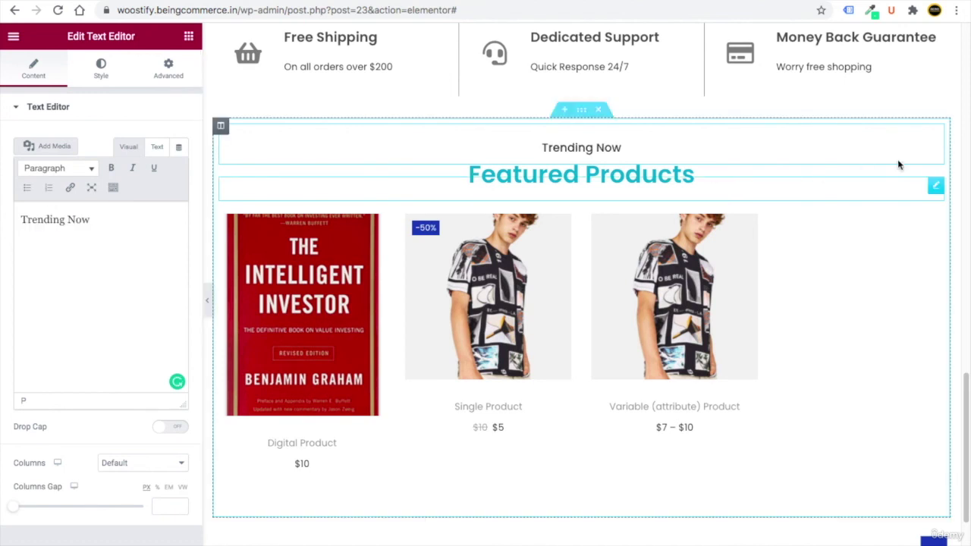
left_click(935, 187)
triple_click(56, 156)
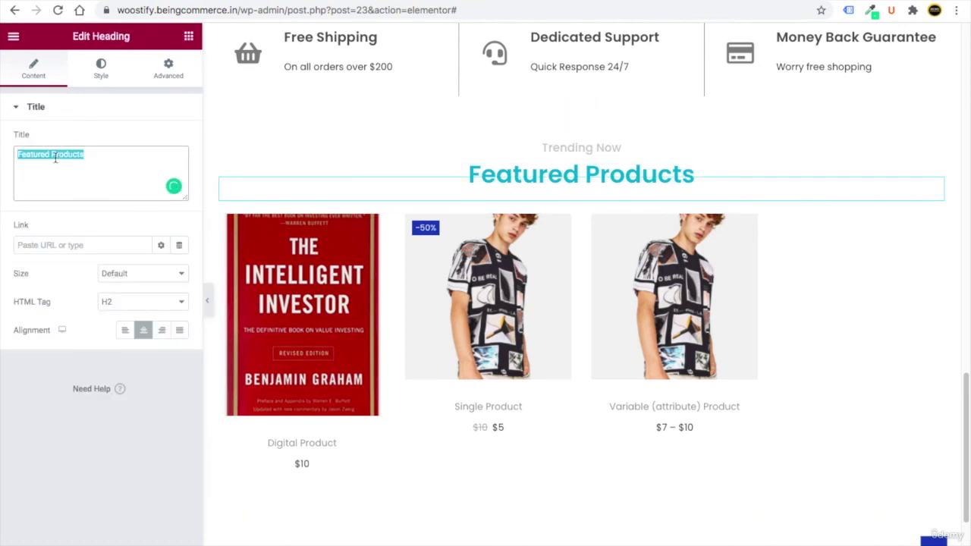
type("Popular This Week")
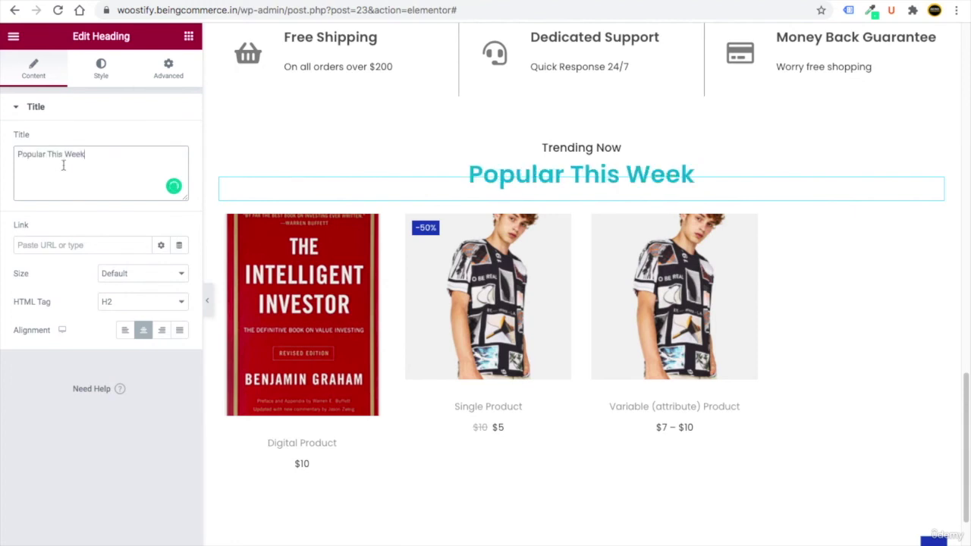
Open the pasted section's shortcode widget, then copy the Scenario 4 – Newest Products shortcode from the WooCommerce shortcodes documentation
left_click(937, 223)
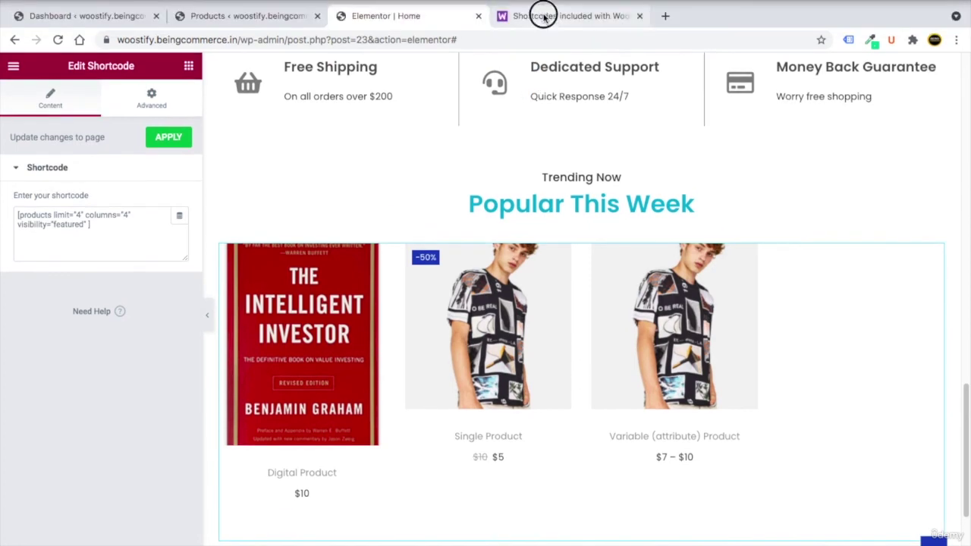
left_click(542, 12)
scroll(296, 324, "down", 10)
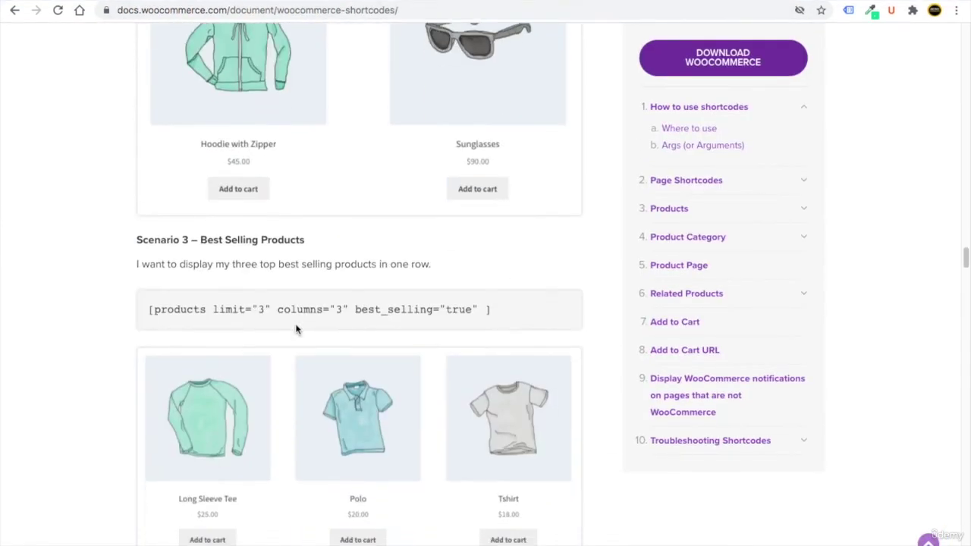
scroll(297, 330, "down", 5)
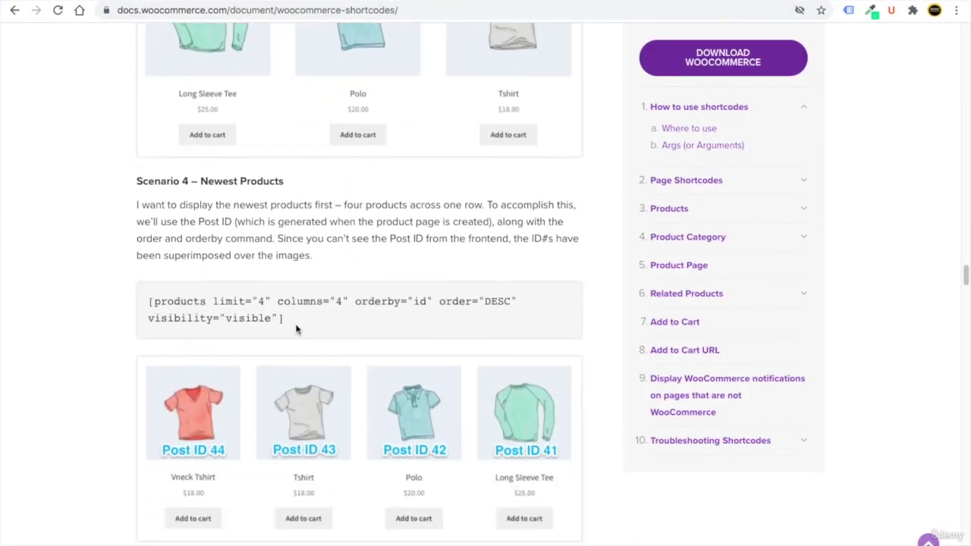
left_click_drag(293, 325, 140, 305)
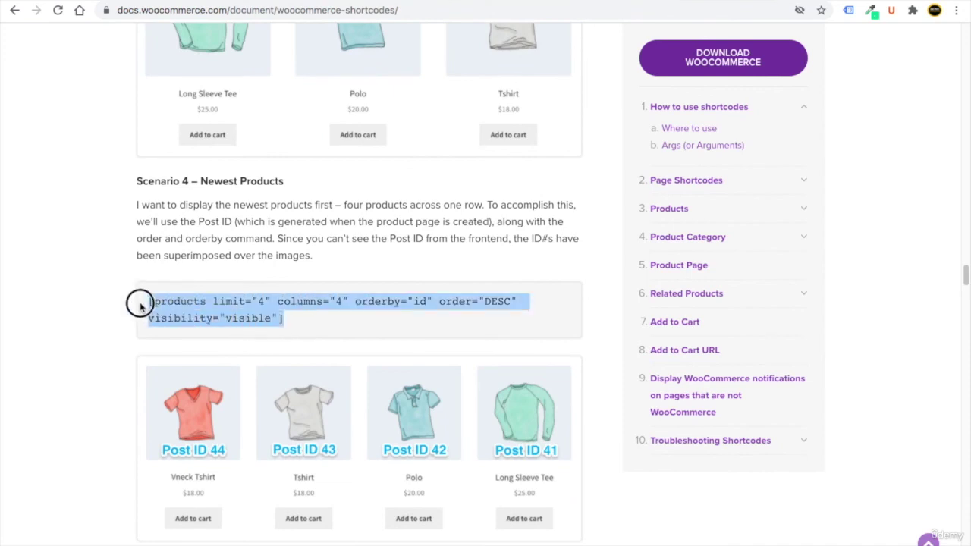
right_click(174, 310)
left_click(199, 334)
right_click(139, 303)
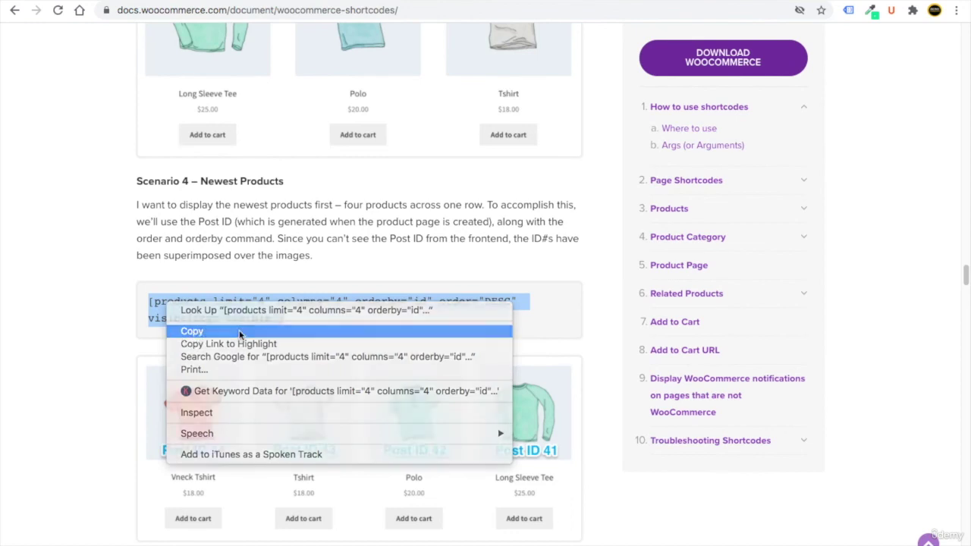
left_click(190, 329)
Replace the Popular This Week section's shortcode in Elementor with the copied one and change its orderby value to "rand"
left_click(303, 0)
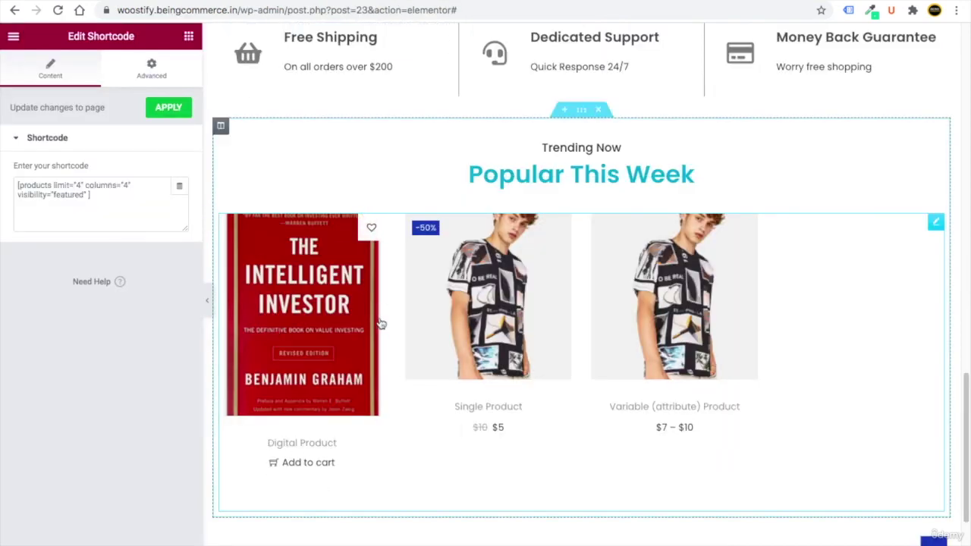
left_click_drag(93, 195, 2, 168)
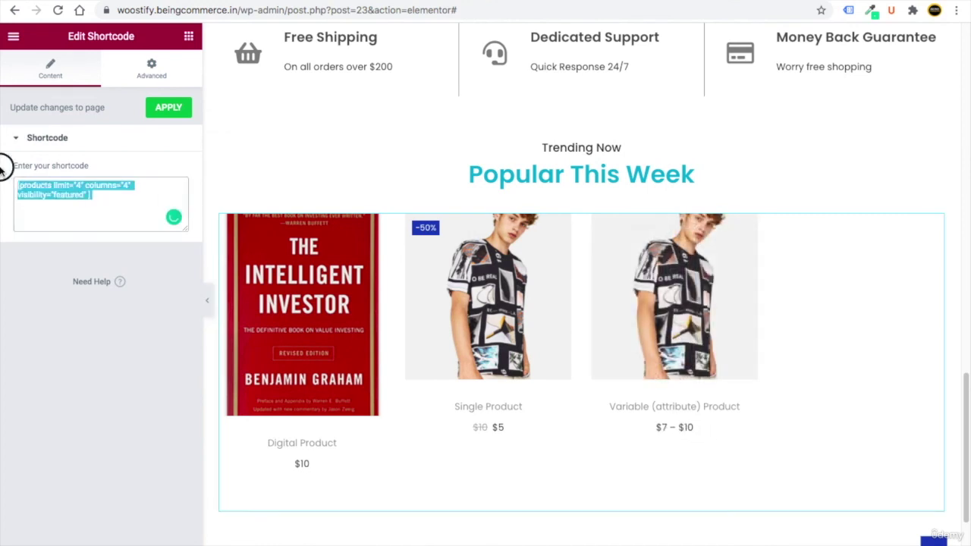
key("BackSpace")
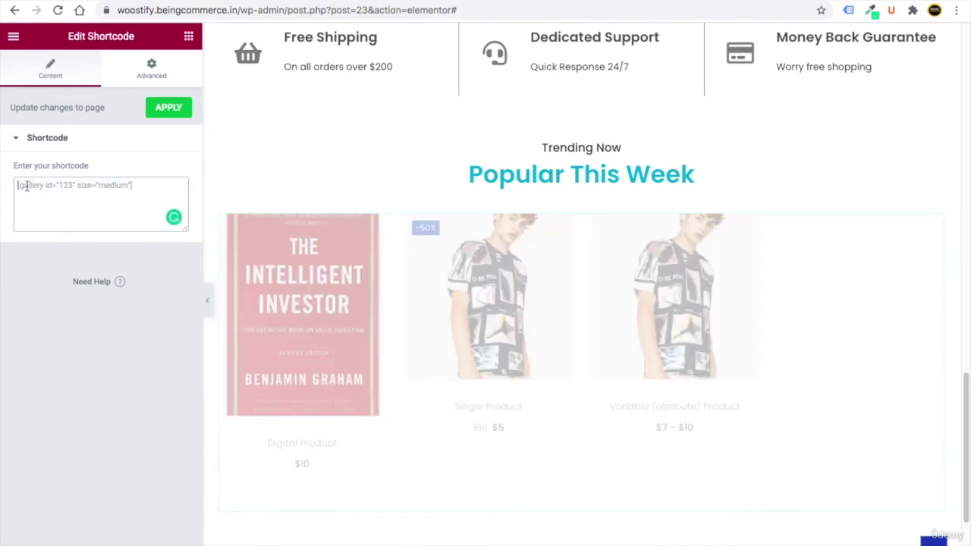
right_click(26, 186)
left_click(65, 273)
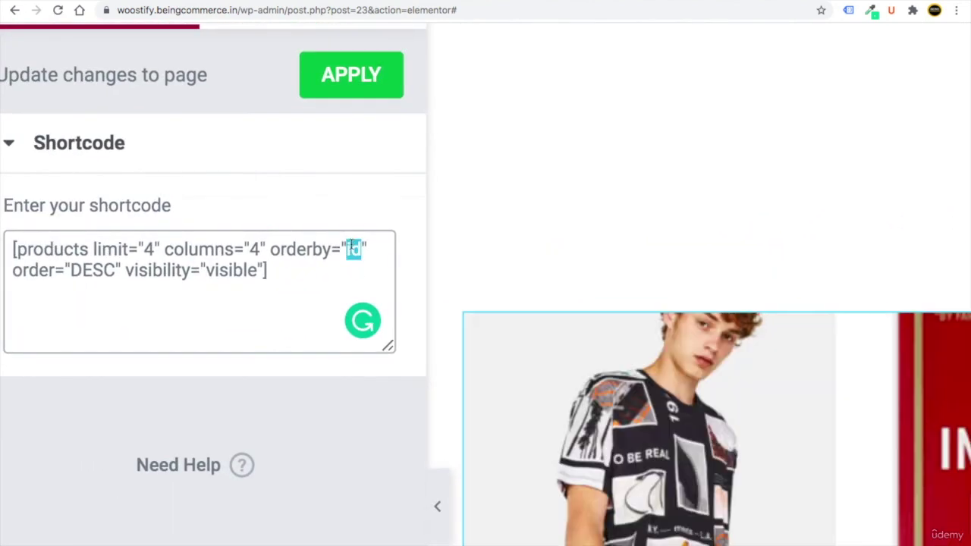
type("rand")
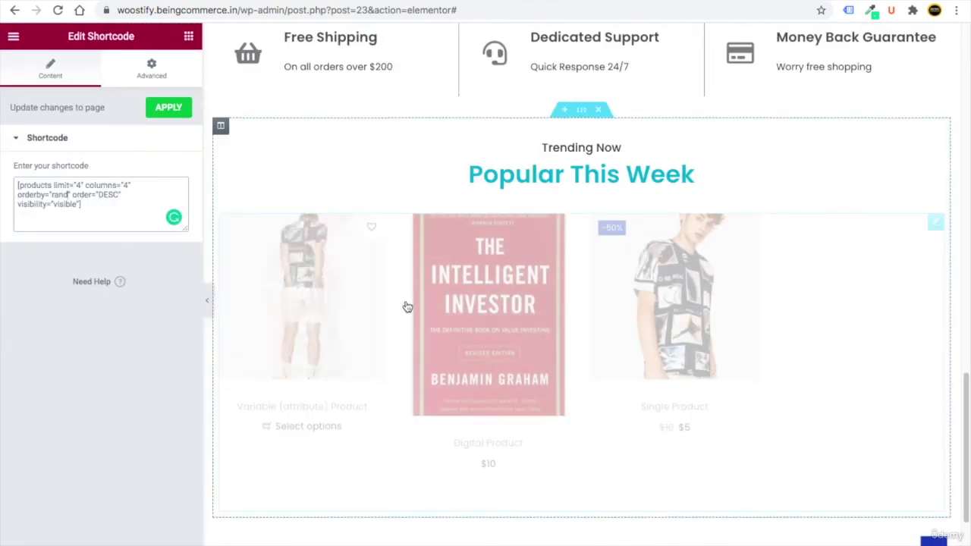
Look through the newest and best-selling product shortcode examples in the WooCommerce documentation
left_click(124, 363)
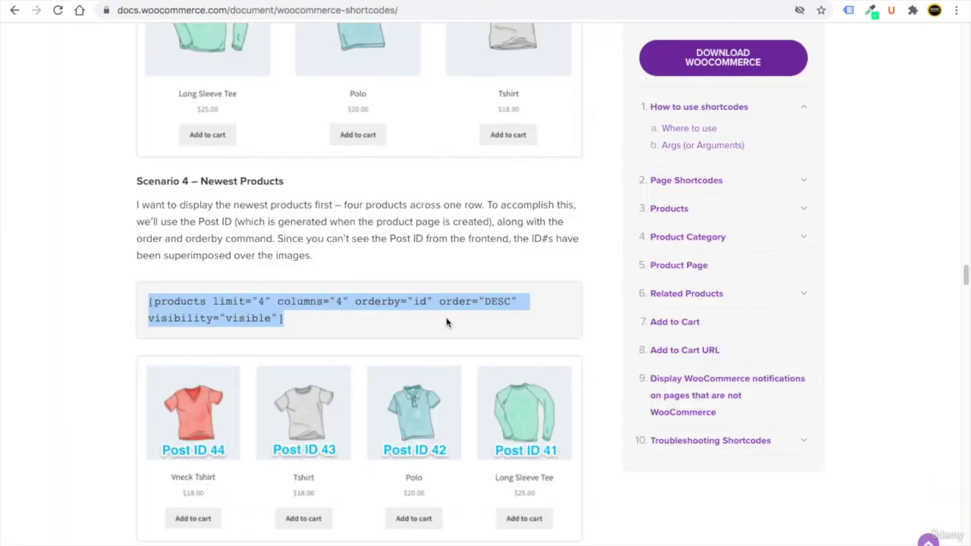
scroll(446, 322, "down", 3)
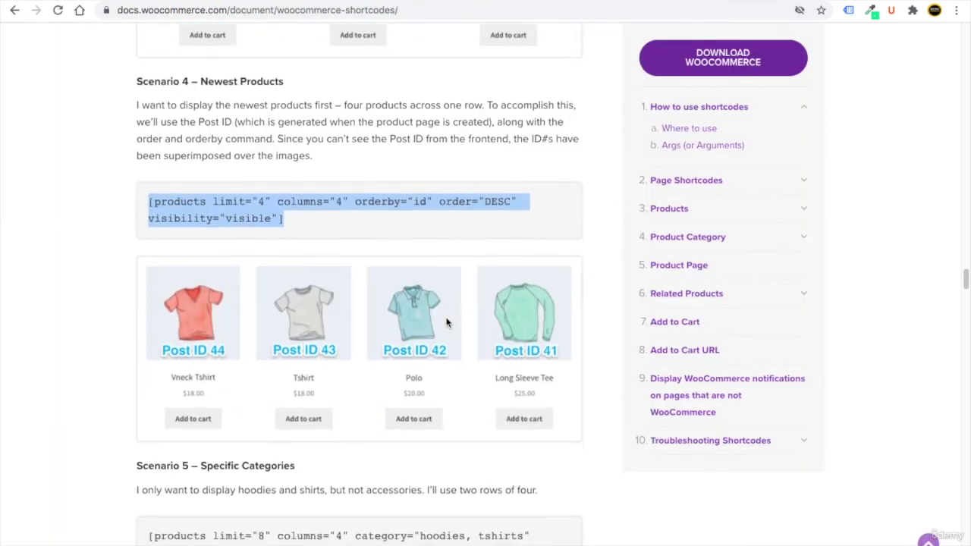
scroll(347, 319, "up", 4)
scroll(339, 379, "up", 6)
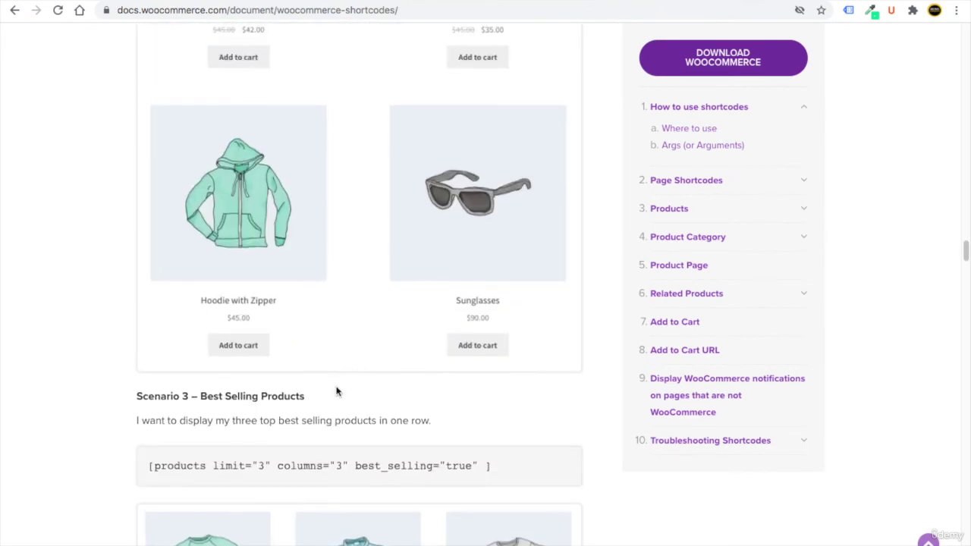
triple_click(328, 460)
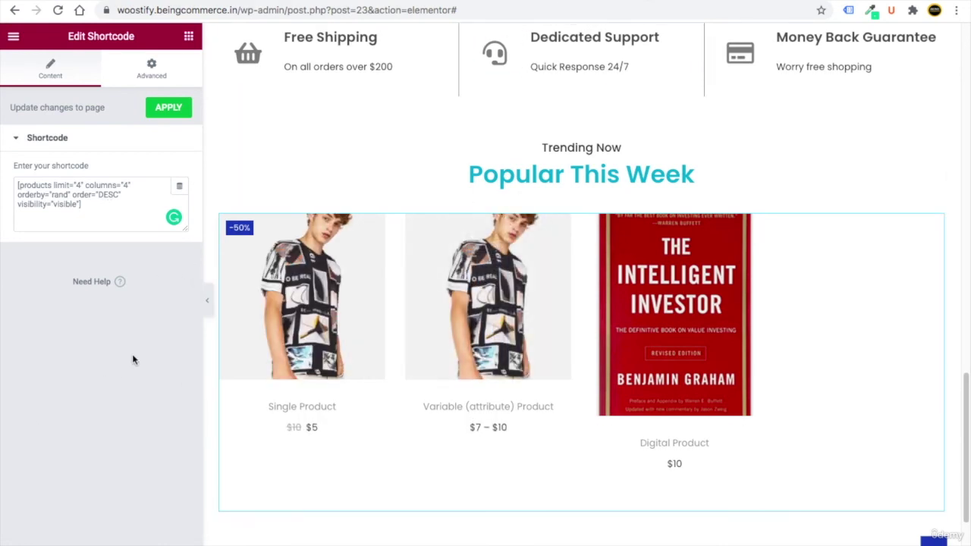
Copy the Featured Products section in the Elementor page
scroll(418, 466, "down", 1)
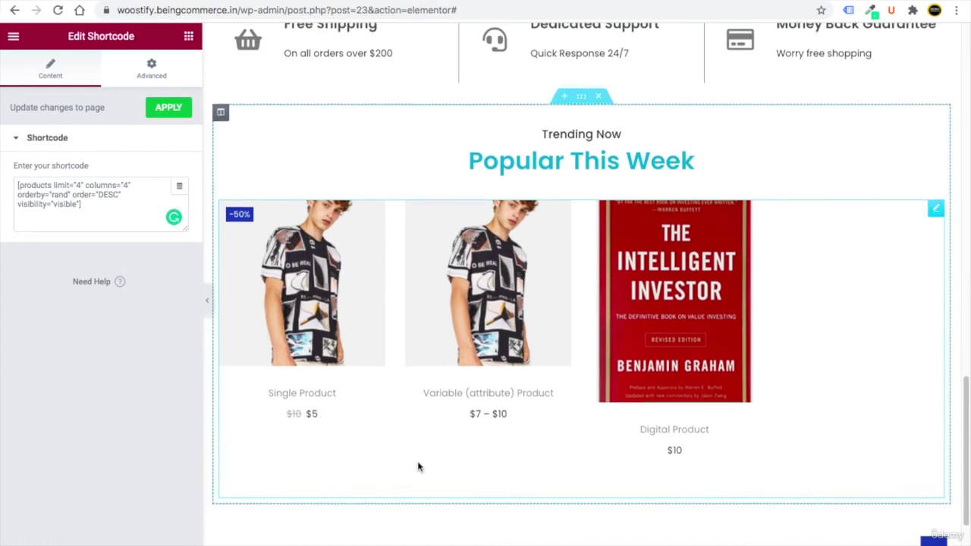
scroll(385, 449, "up", 4)
scroll(461, 441, "up", 6)
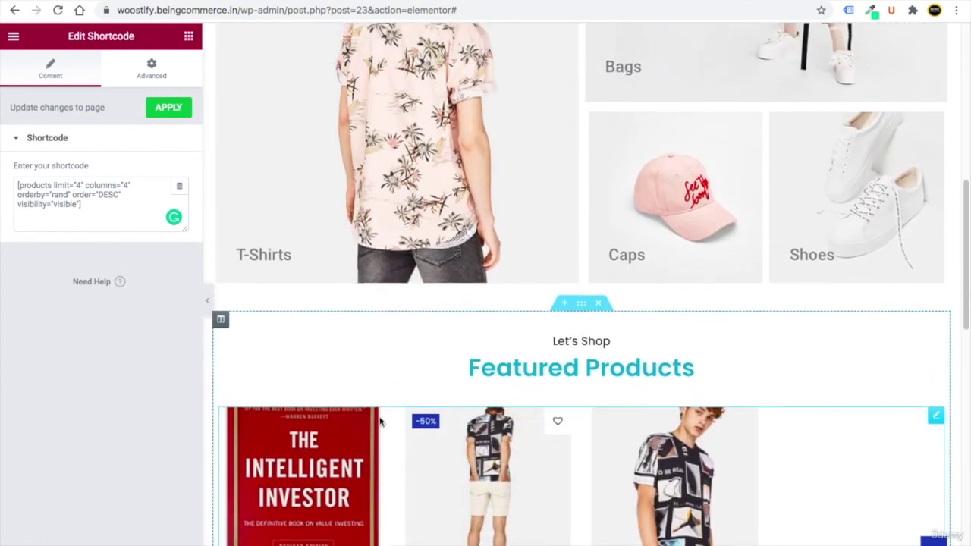
left_click(582, 304)
right_click(582, 304)
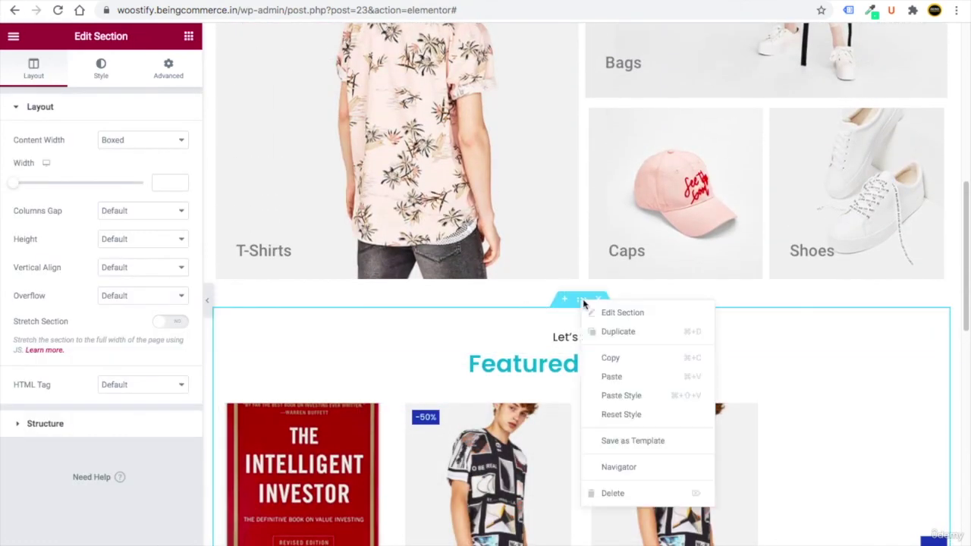
left_click(580, 301)
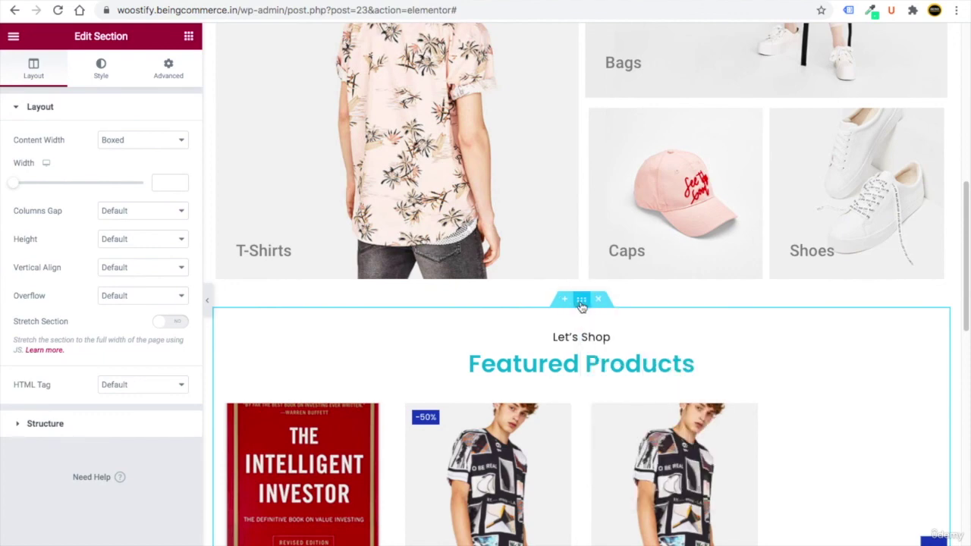
right_click(582, 304)
left_click(613, 364)
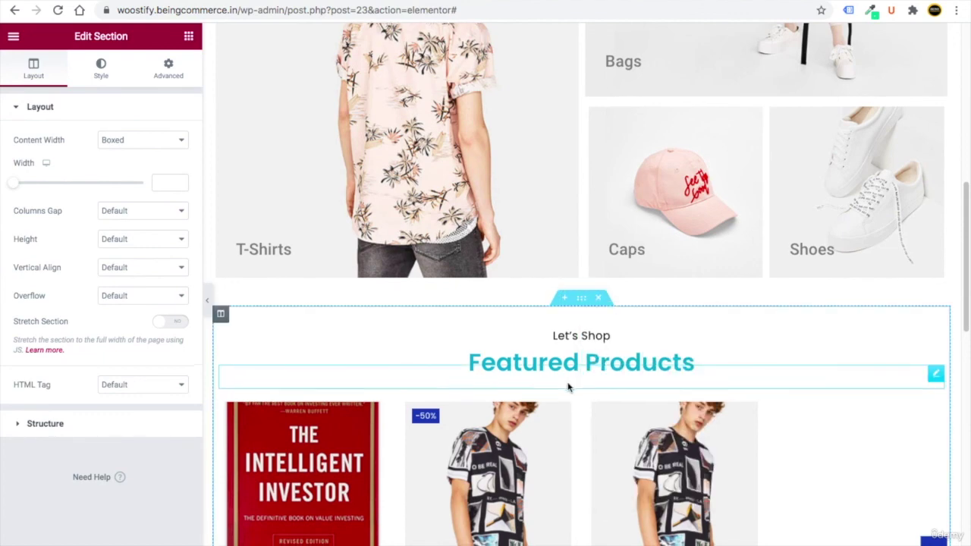
Paste the "Shop by Categories" heading section with its "Passion For Fashion" subtitle into the empty area below Popular This Week
scroll(568, 386, "down", 8)
scroll(448, 507, "down", 1)
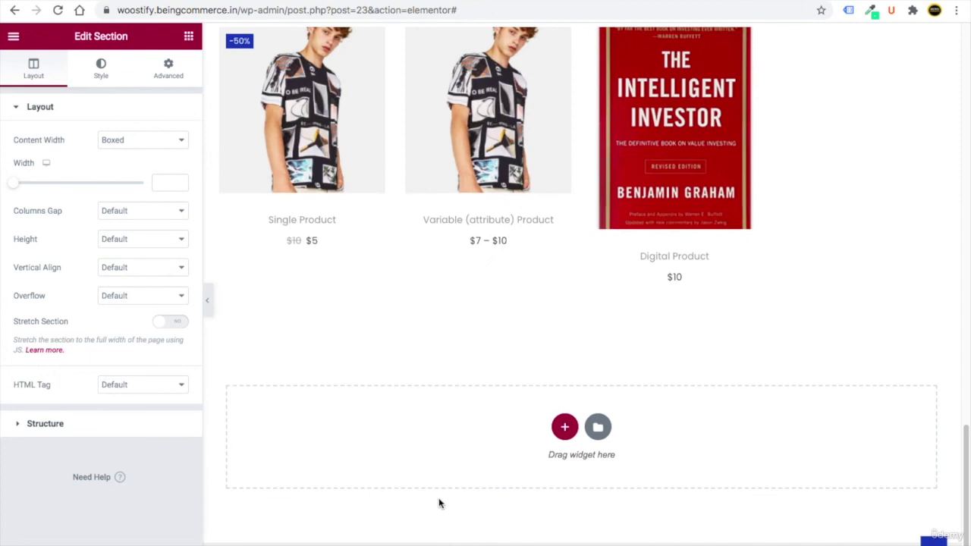
right_click(423, 437)
left_click(466, 444)
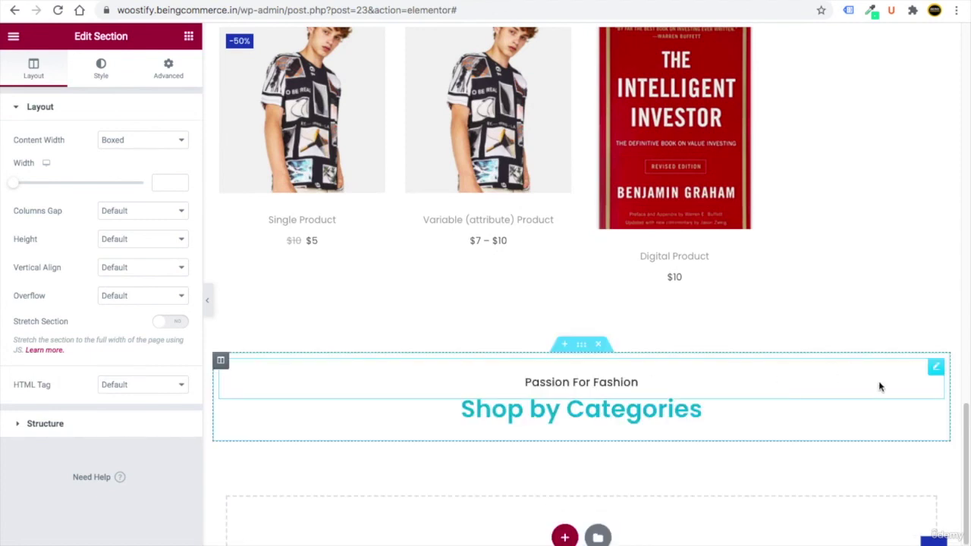
Change the pasted section's subtitle to "Stay up to date" and its heading to "Follow Us On Instagram"
left_click(936, 368)
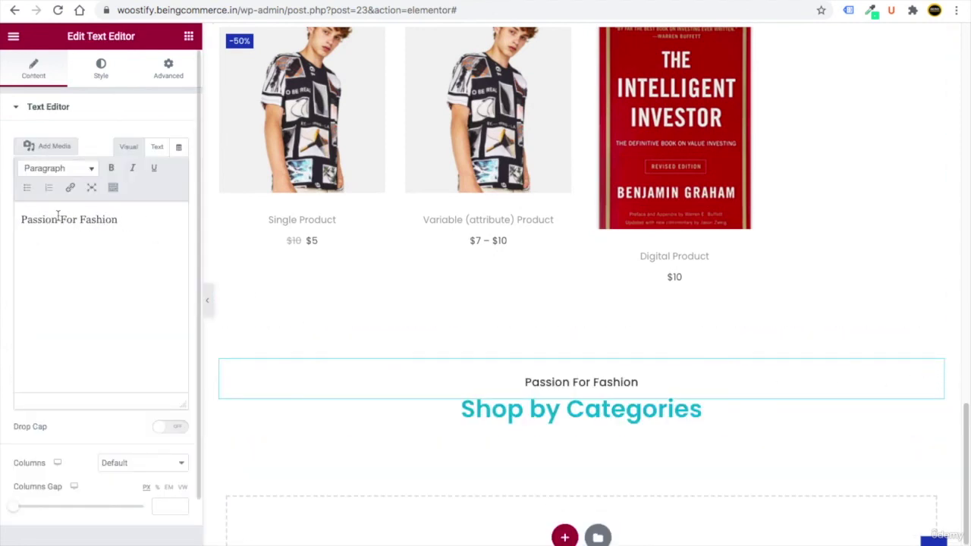
triple_click(58, 219)
key("ctrl+v")
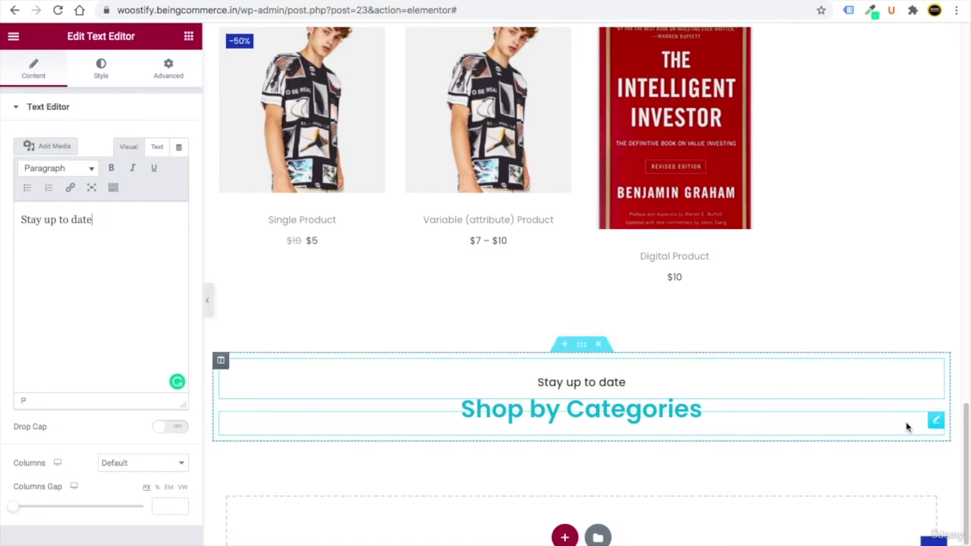
left_click(936, 420)
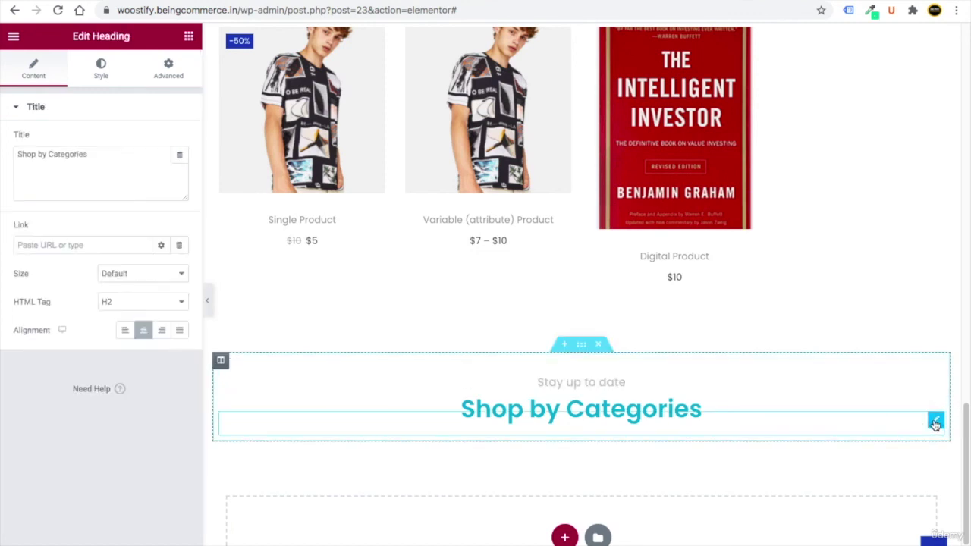
triple_click(36, 154)
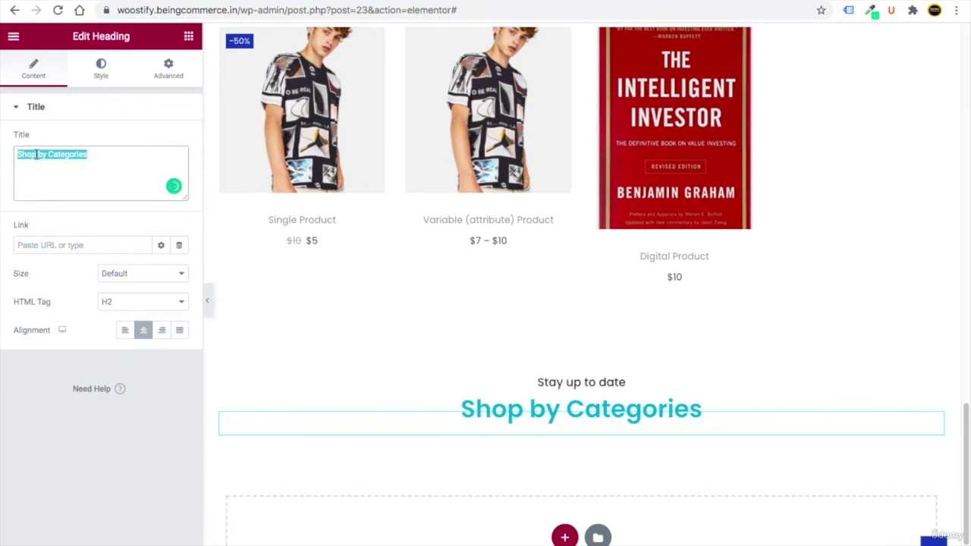
key("ctrl+v")
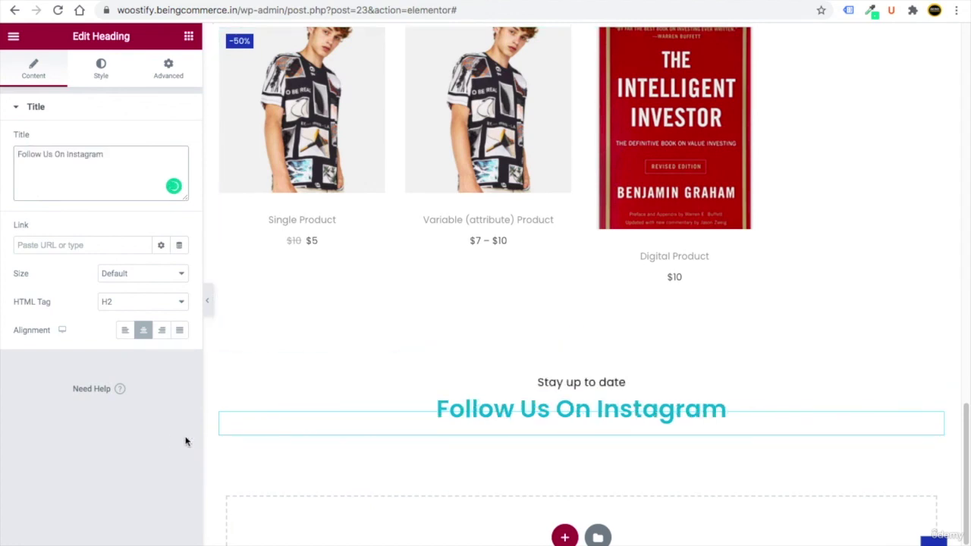
Add a five-column section below the Follow Us On Instagram heading and set its content width to Full Width
scroll(516, 494, "down", 2)
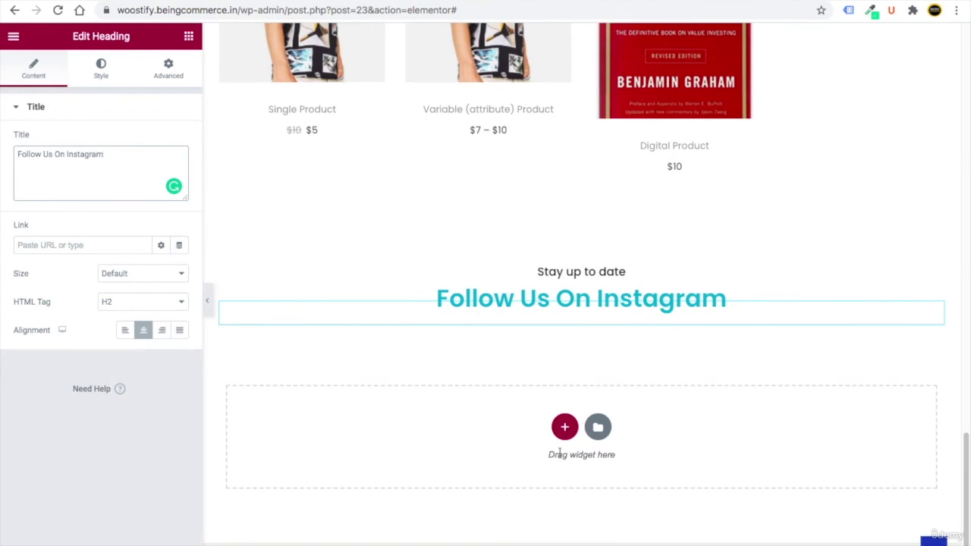
left_click(565, 426)
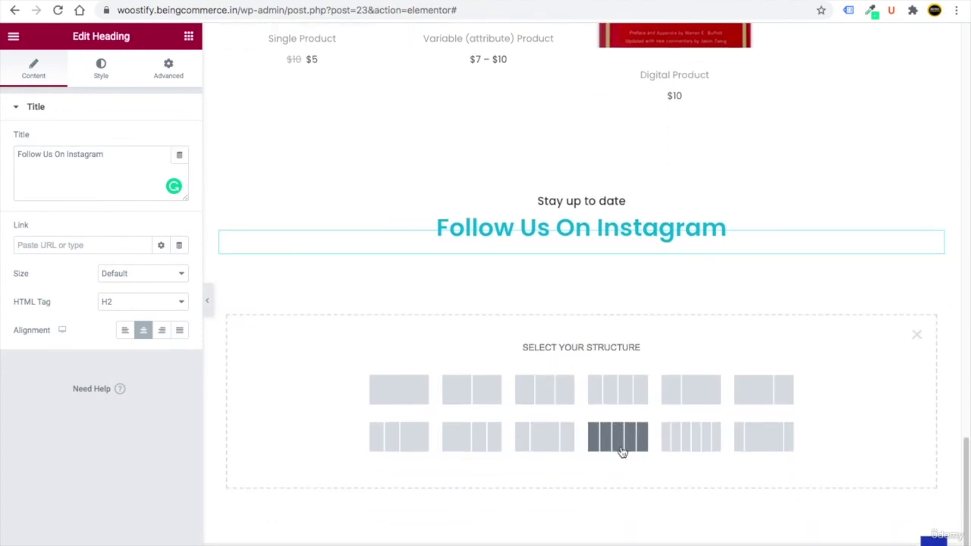
left_click(618, 440)
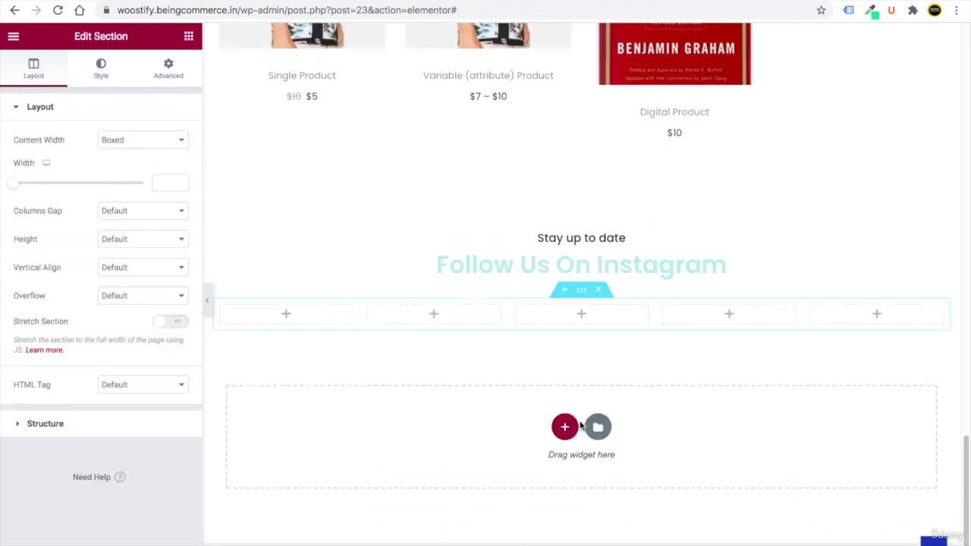
left_click(112, 148)
left_click(120, 152)
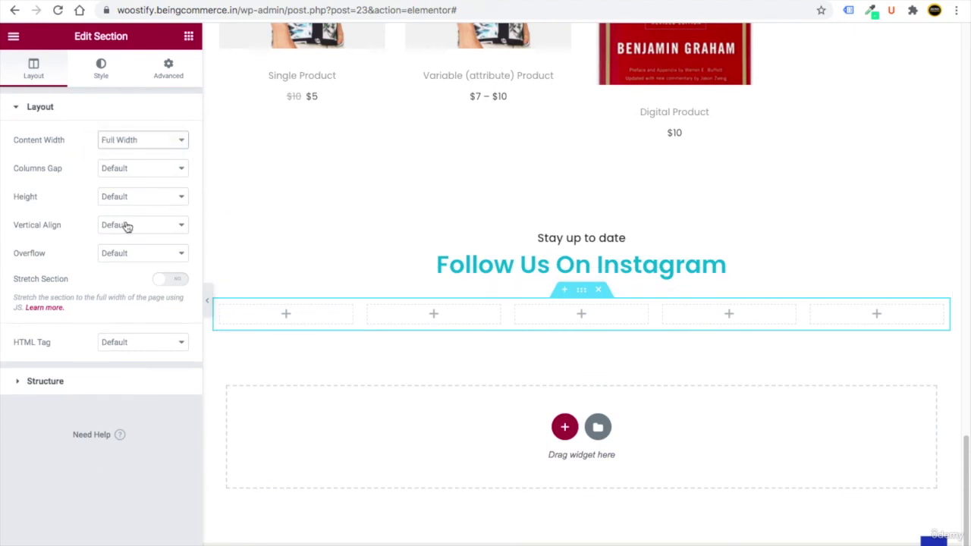
Review the whole homepage from the hero banner down to the Instagram heading with the editing panel hidden
left_click(208, 298)
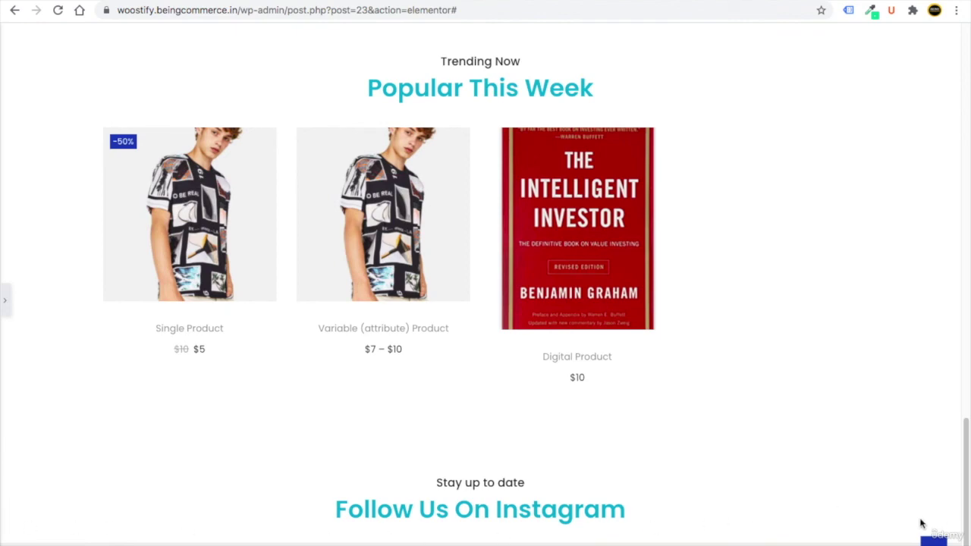
scroll(676, 526, "up", 15)
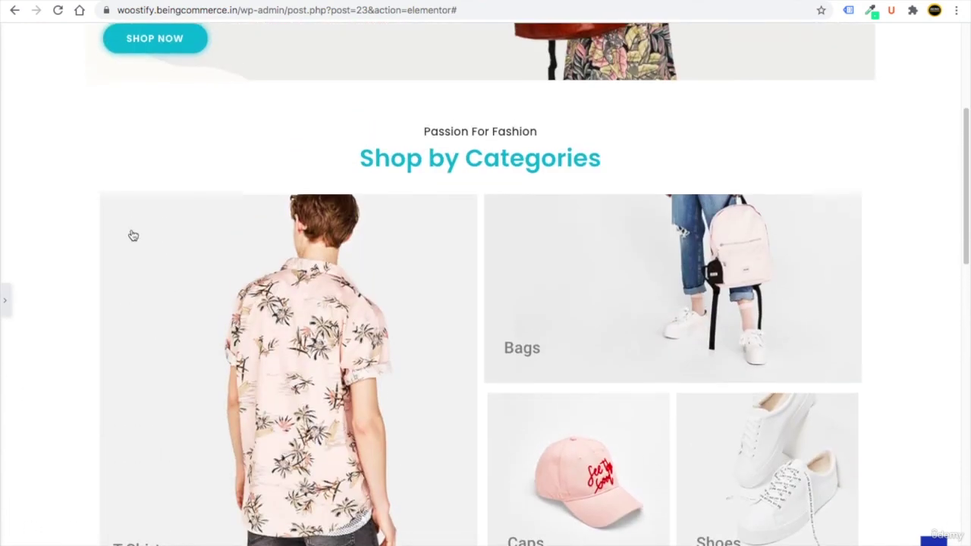
scroll(901, 237, "up", 4)
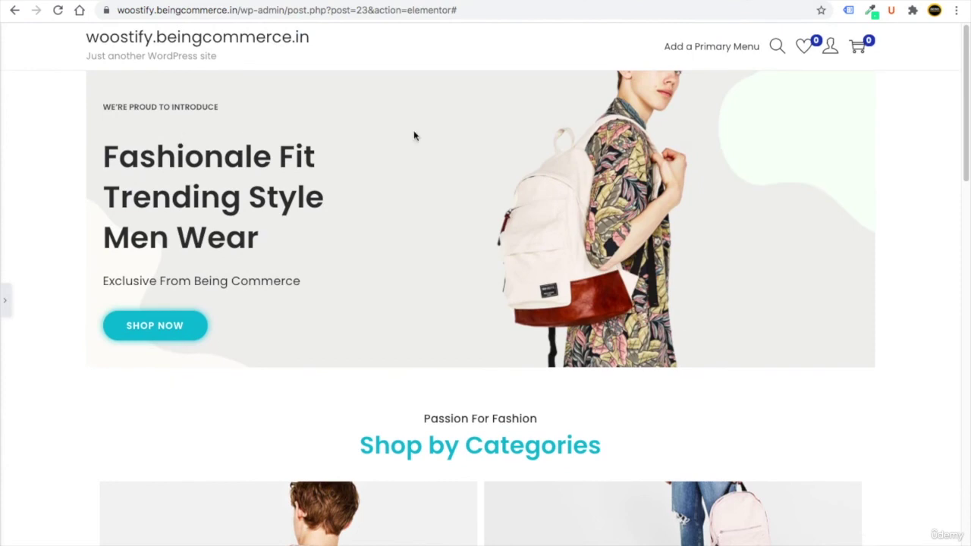
scroll(830, 386, "down", 12)
scroll(776, 308, "up", 2)
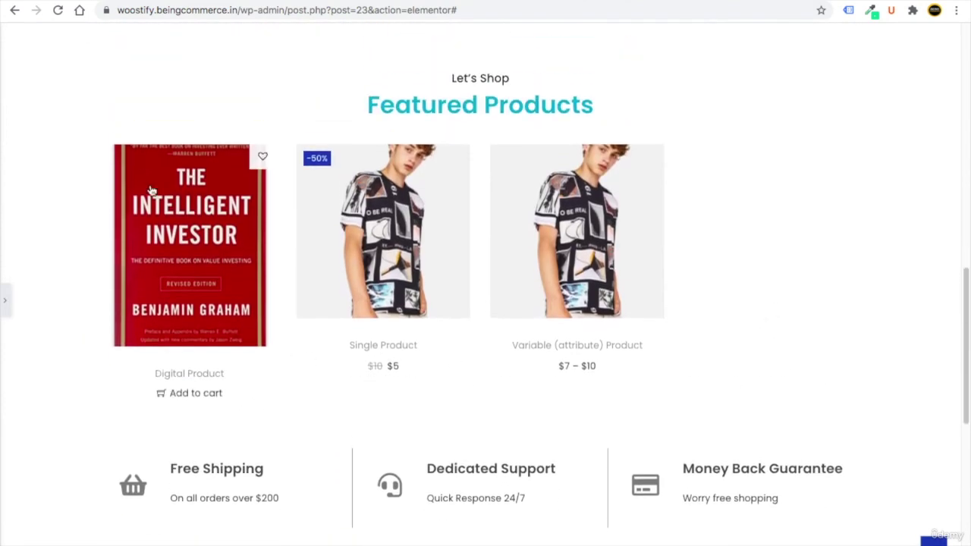
scroll(647, 487, "down", 8)
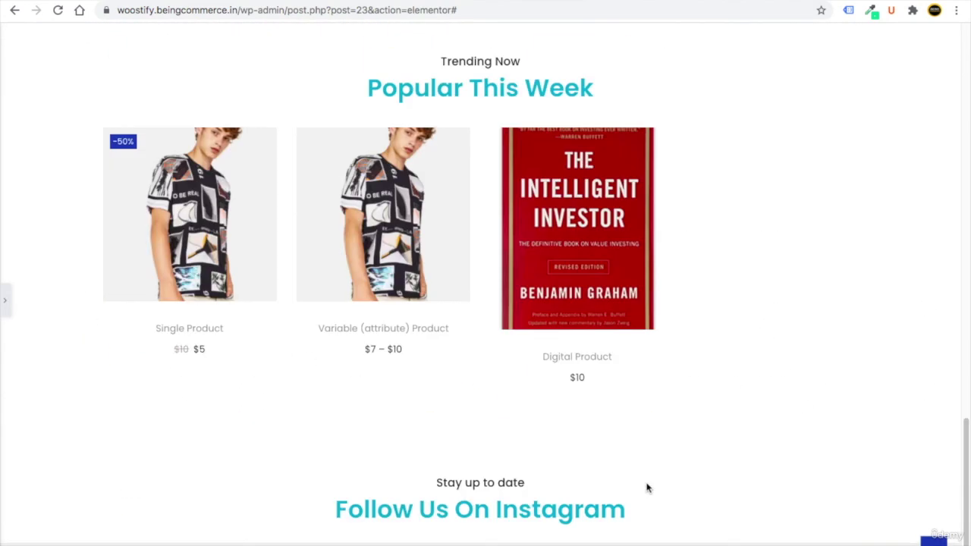
left_click(3, 304)
scroll(513, 369, "down", 3)
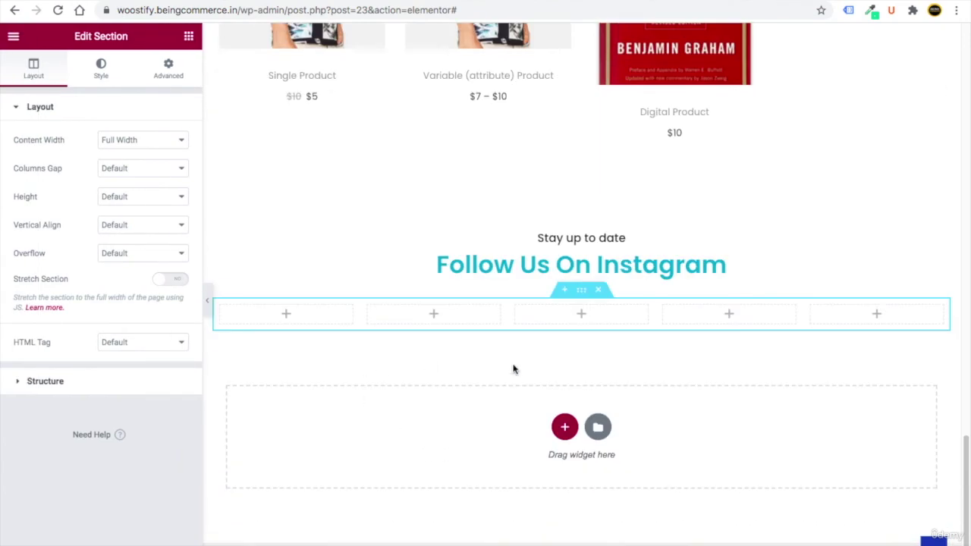
Stretch the five-column section to the full page width and set its columns gap to No Gap
left_click(159, 281)
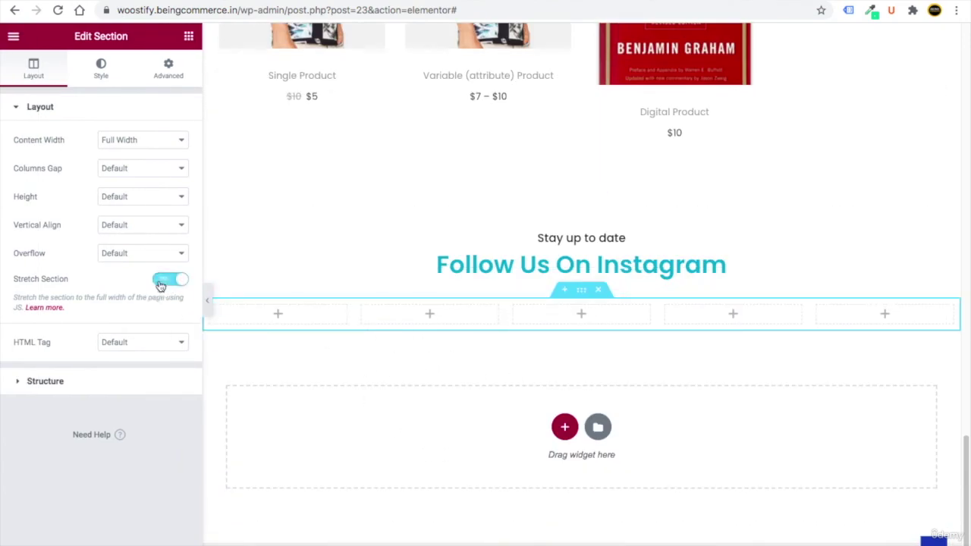
left_click(122, 168)
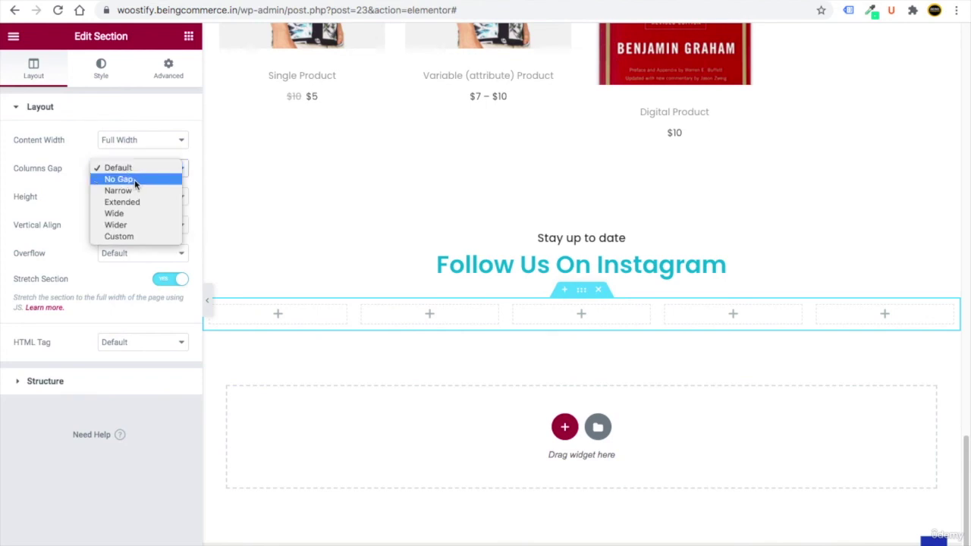
left_click(134, 179)
Place an Image widget in the first column of the Instagram section and open its image selection
left_click(186, 37)
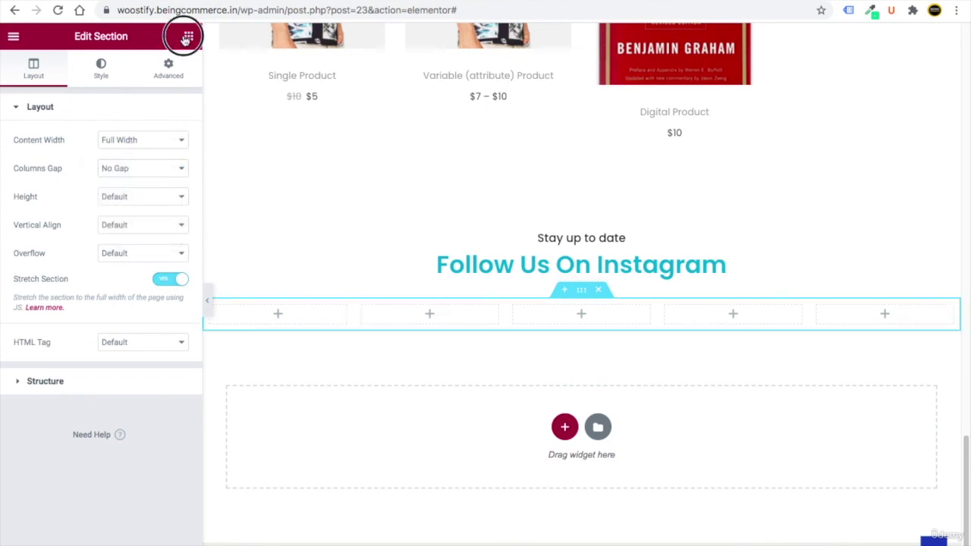
left_click_drag(49, 223, 277, 314)
left_click(65, 183)
Upload all the pictures from the Instagram folder and insert 5.jpg as the first column's image
left_click(193, 93)
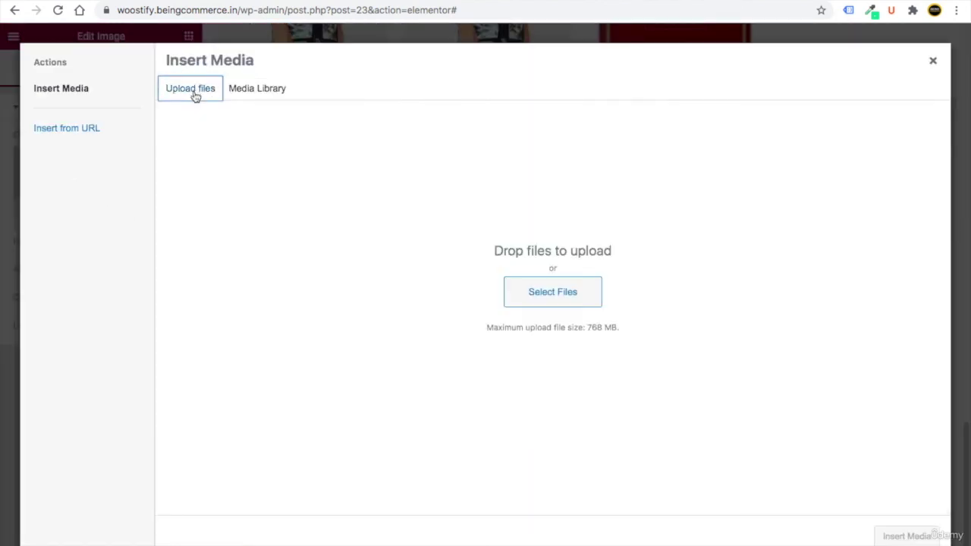
left_click(557, 302)
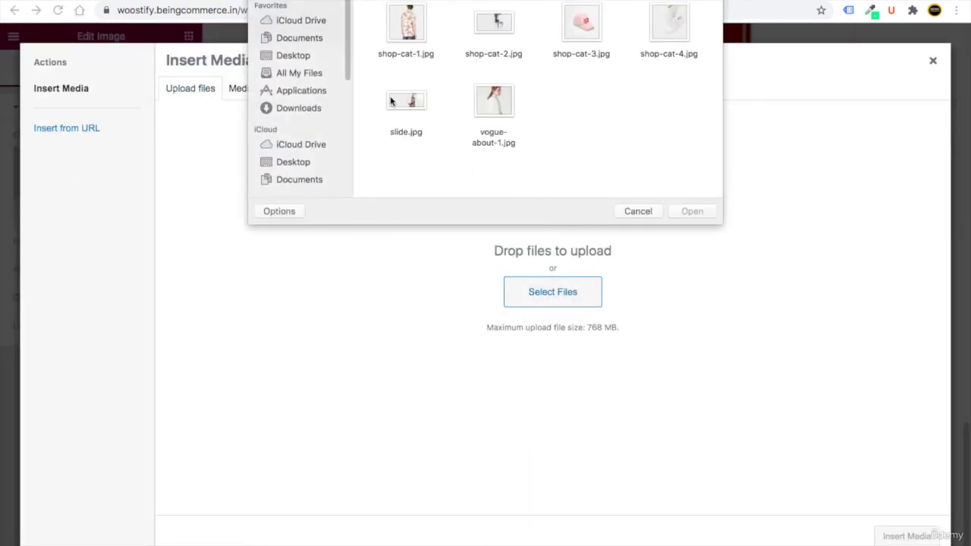
left_click(309, 63)
scroll(531, 99, "down", 5)
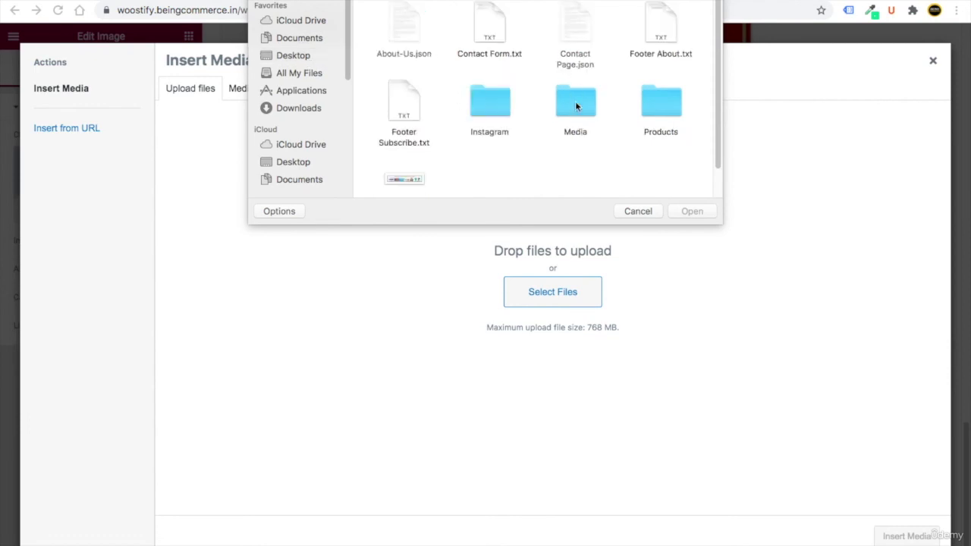
double_click(486, 108)
left_click_drag(376, 22, 714, 170)
left_click(697, 214)
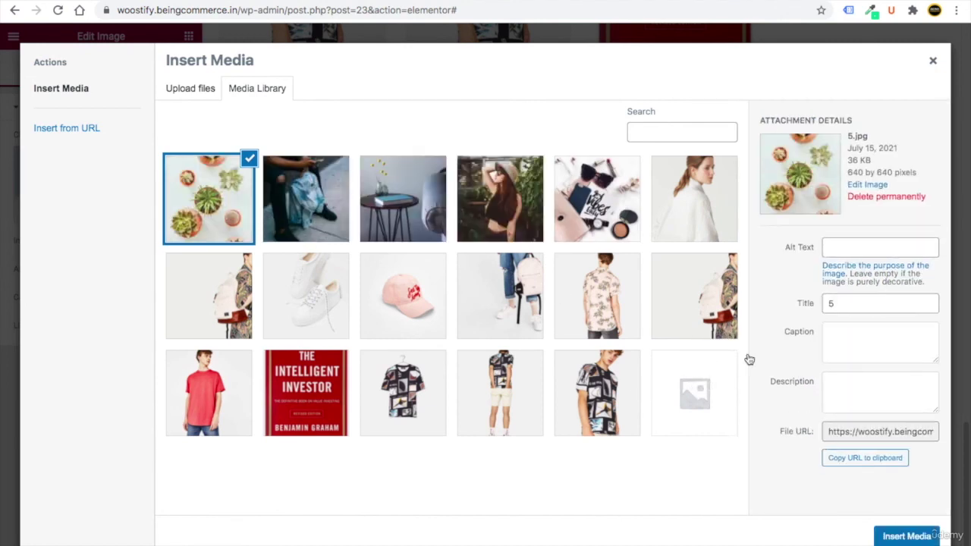
left_click(914, 534)
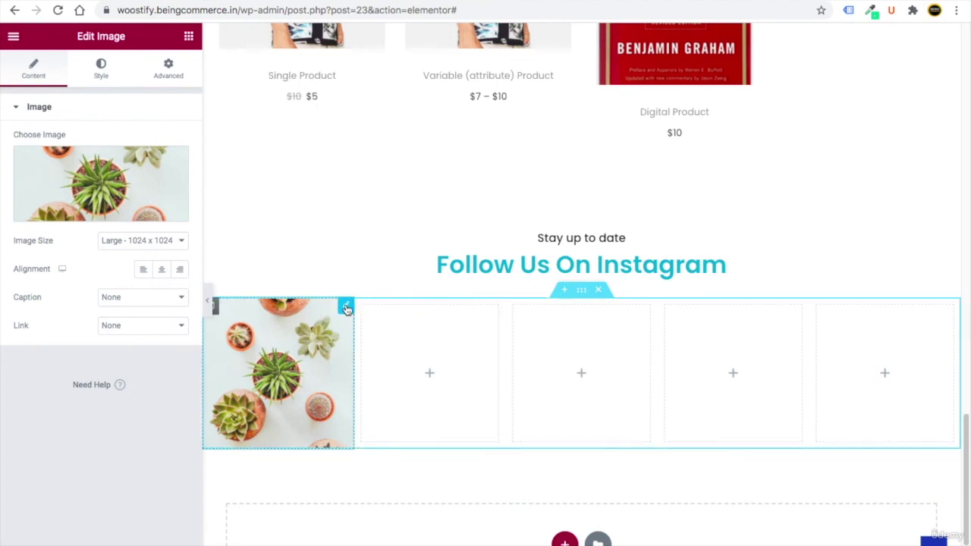
Copy the succulent image widget and paste it into the second and third columns
right_click(346, 308)
left_click(374, 356)
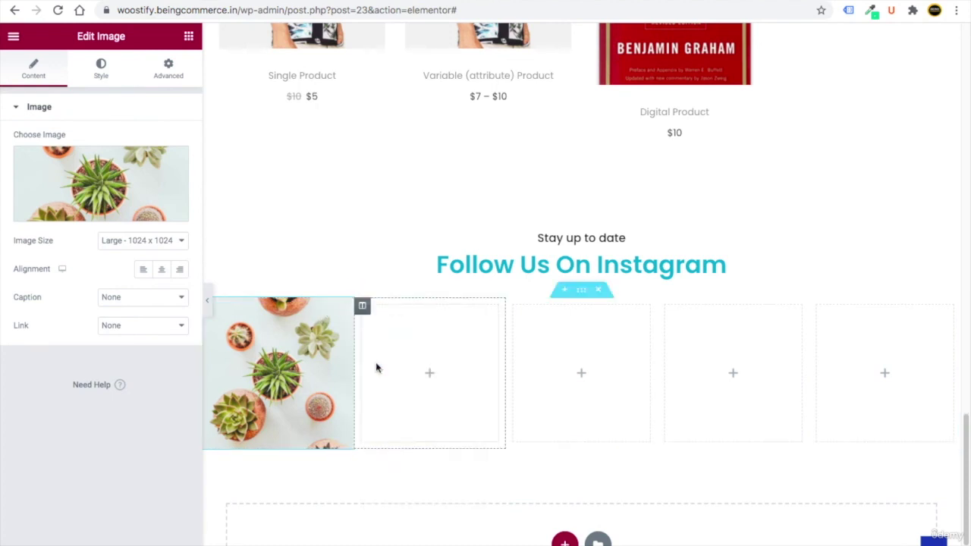
left_click(416, 351)
right_click(412, 354)
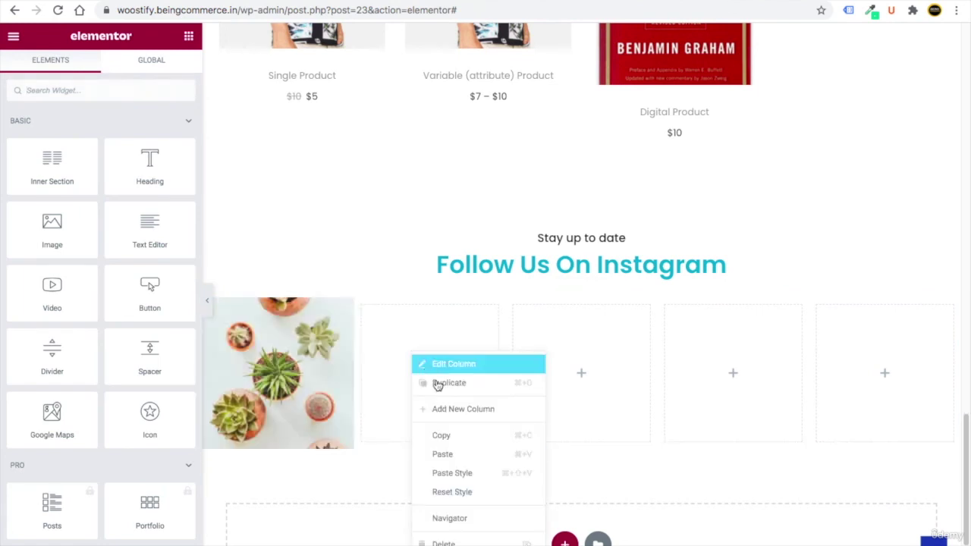
left_click(451, 454)
left_click(577, 373)
right_click(578, 372)
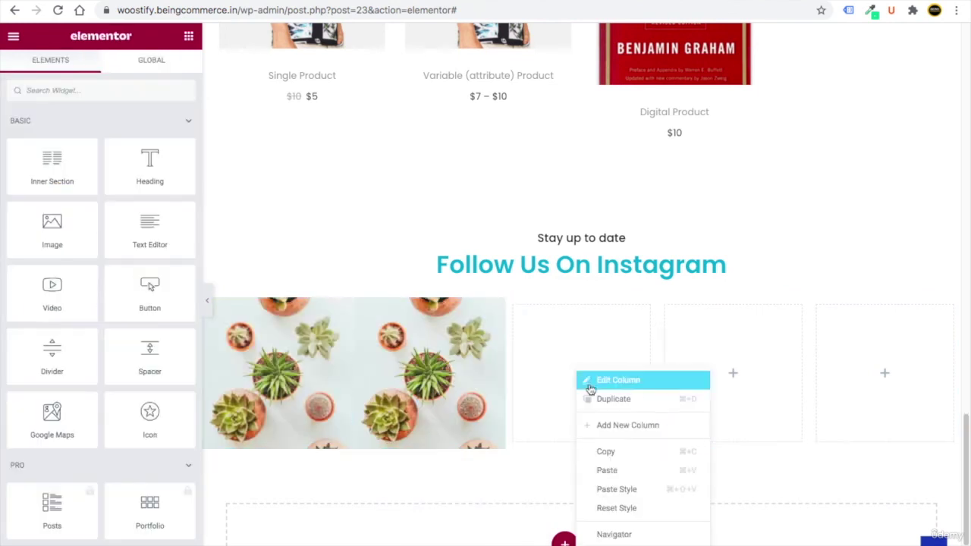
left_click(626, 470)
Paste the copied image widget into the fourth and fifth columns
left_click(728, 349)
right_click(728, 349)
left_click(761, 449)
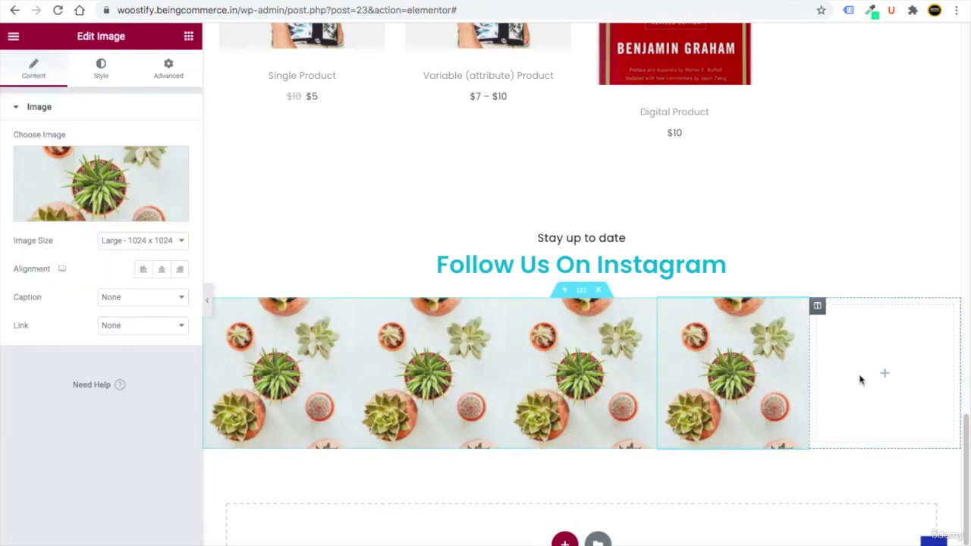
left_click(861, 380)
right_click(860, 379)
left_click(868, 472)
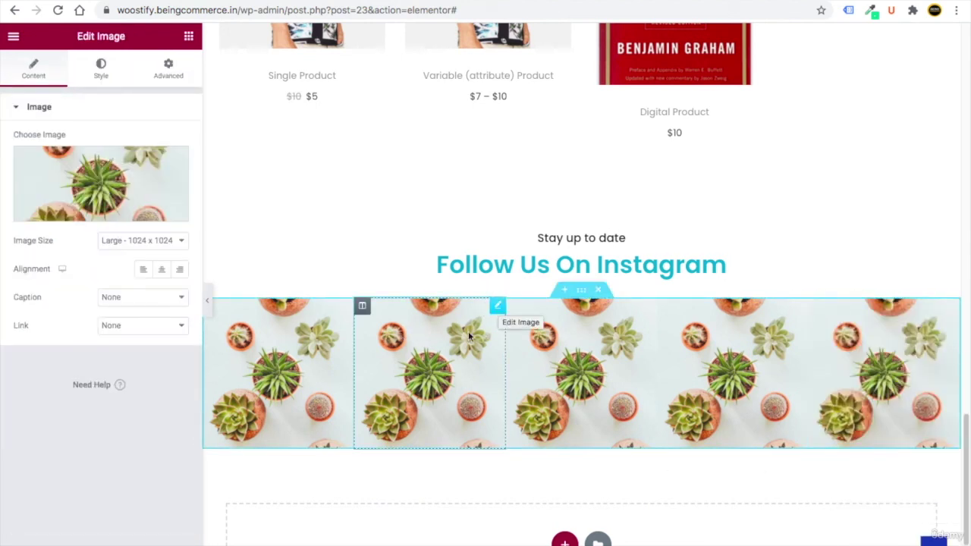
Replace the second column's image with the tie-dye jacket photo and the third column's with 3.jpg
left_click(101, 190)
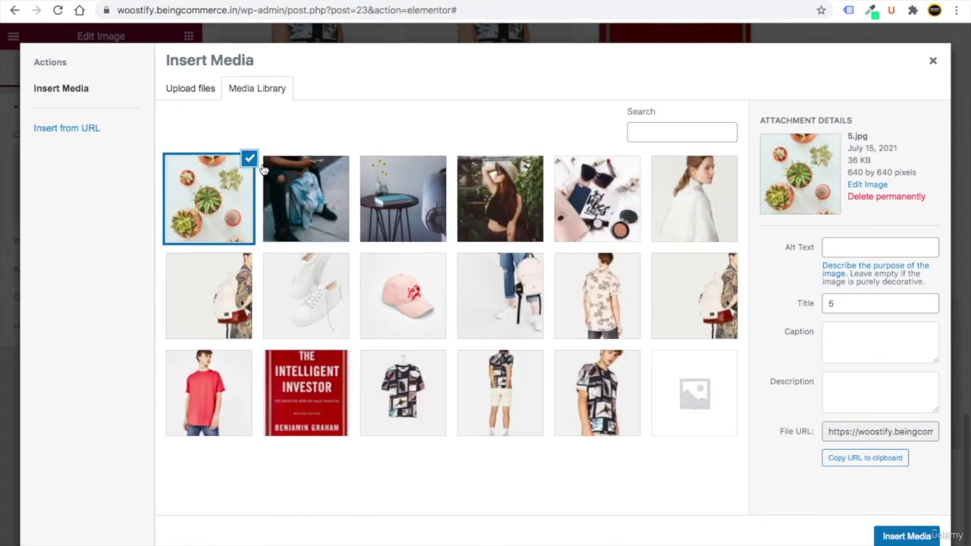
left_click(305, 199)
left_click(895, 531)
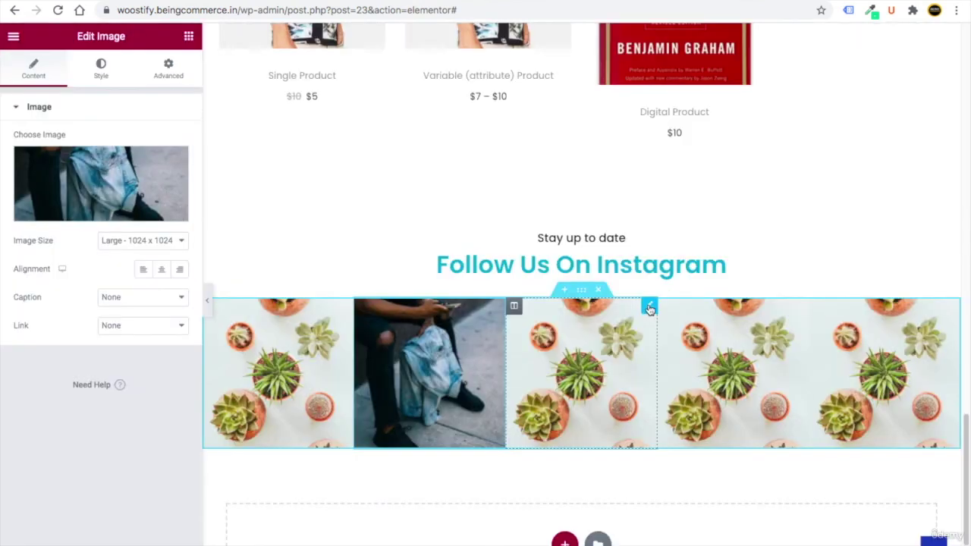
left_click(648, 307)
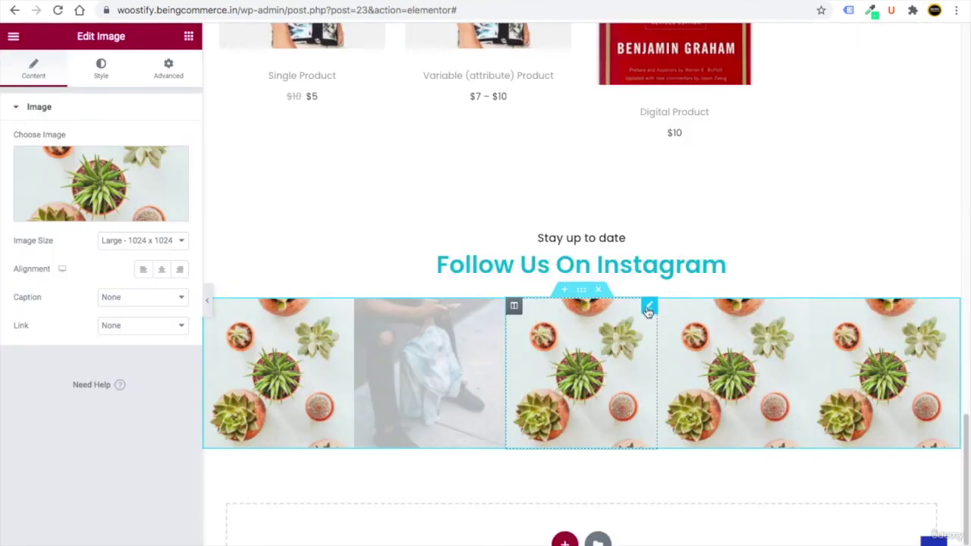
left_click(140, 193)
left_click(388, 202)
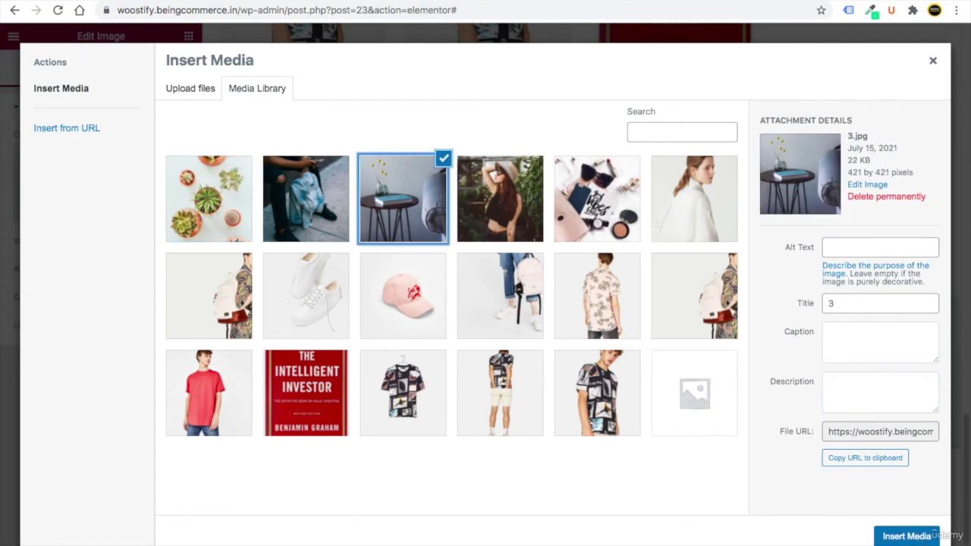
left_click(907, 535)
Replace the fourth column's image with 2.jpg from the media library
left_click(803, 308)
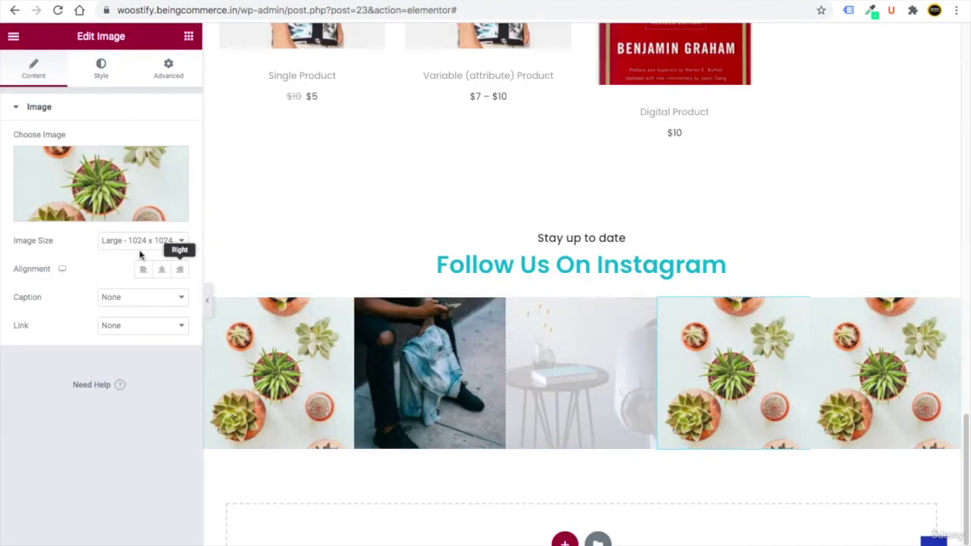
left_click(114, 190)
left_click(493, 220)
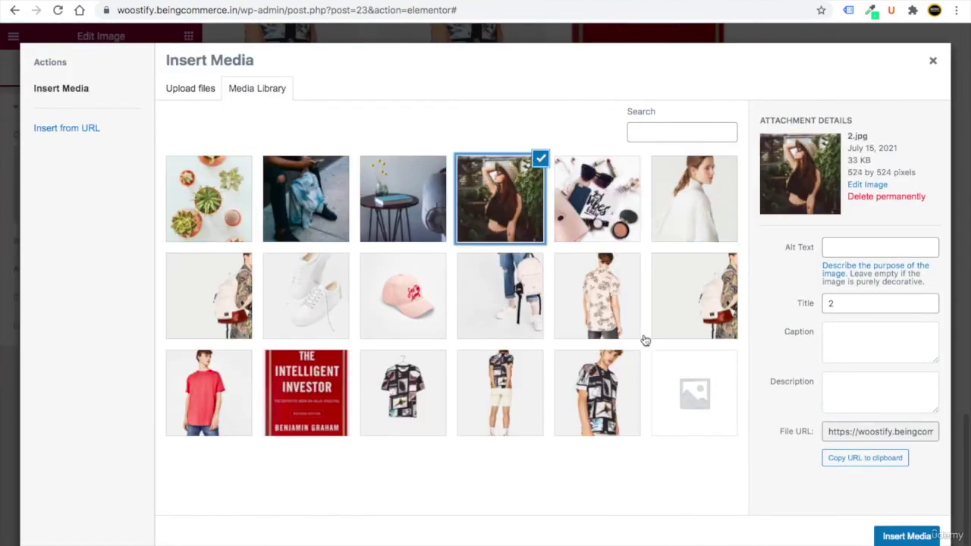
left_click(907, 536)
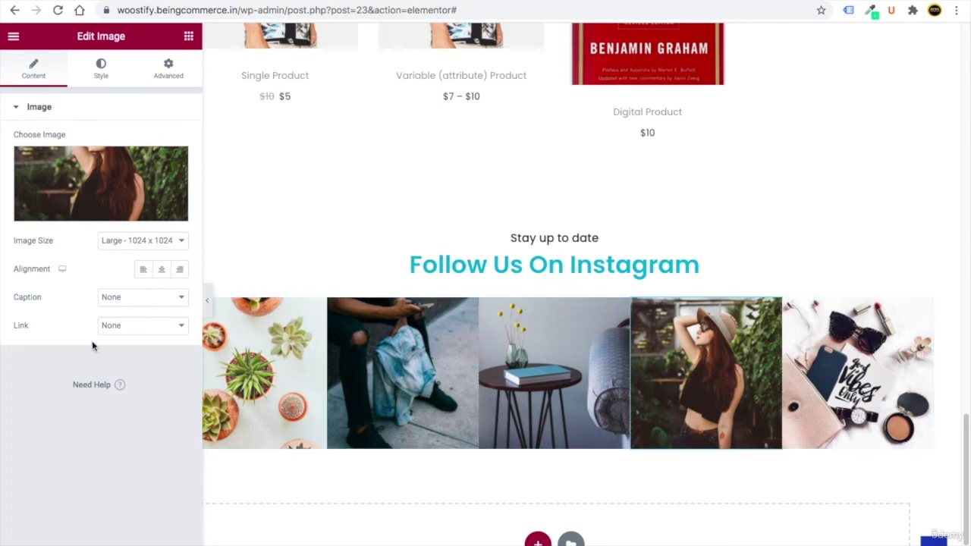
Set the fourth column image's link type to Custom URL, ready for a web address
left_click(130, 328)
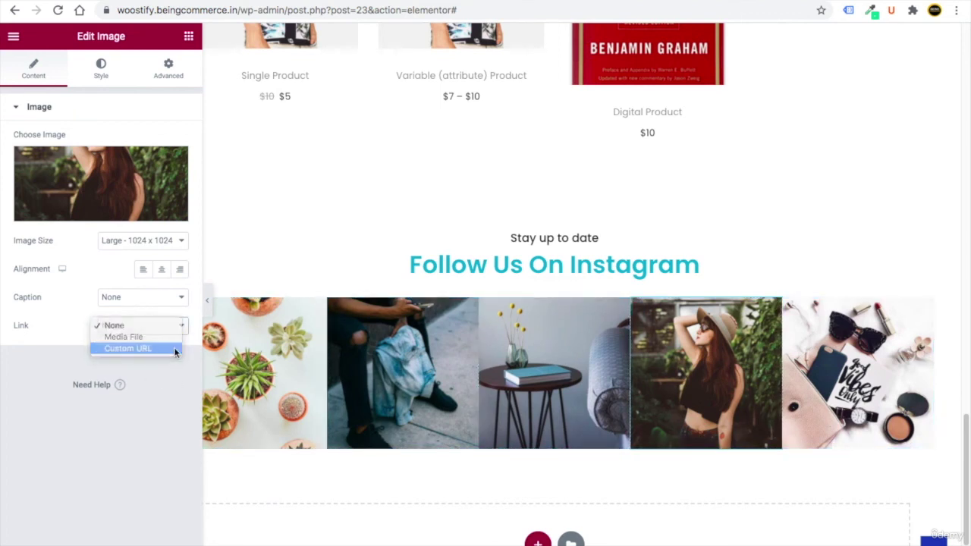
left_click(136, 349)
left_click(75, 353)
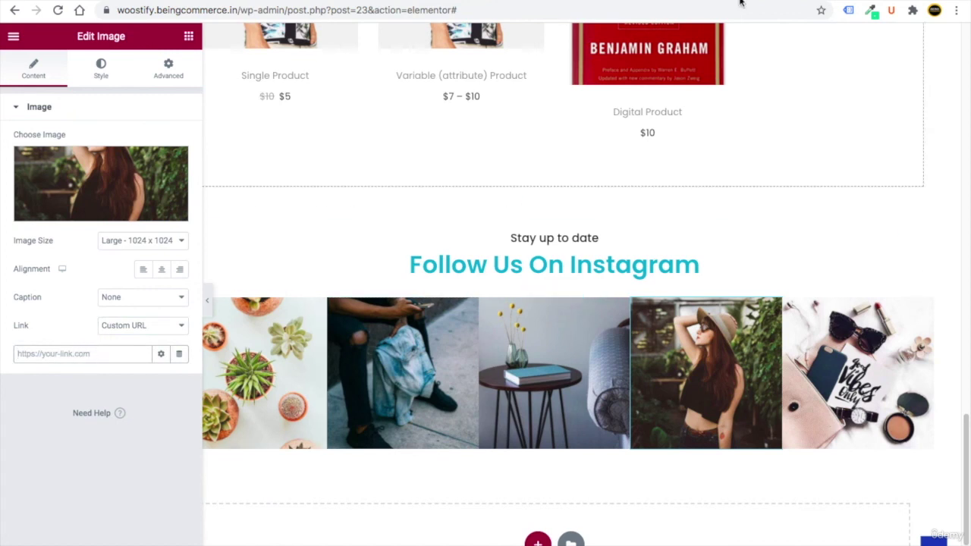
Open the Being Commerce Instagram profile at instagram.com/beingcommerce.official in a new browser tab
key("ctrl+t")
type("in")
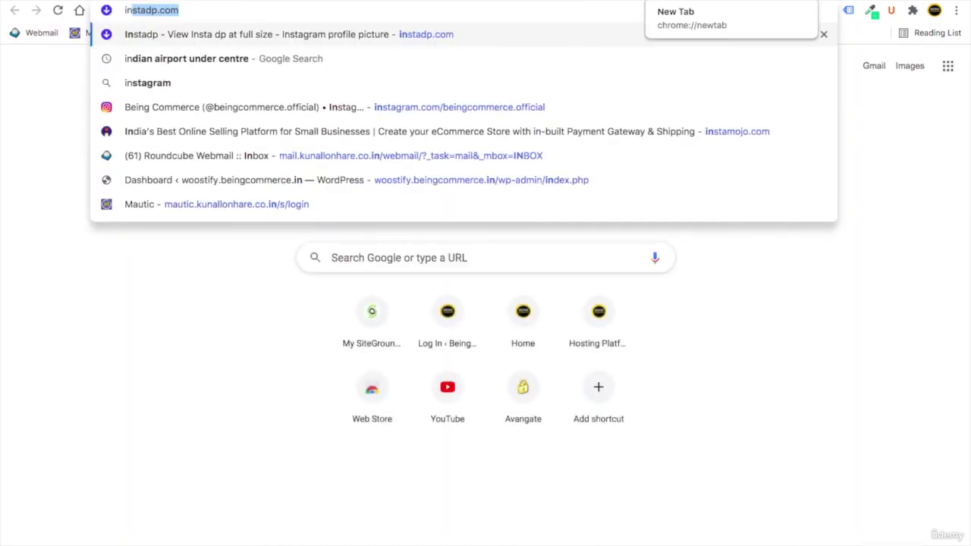
key("Down")
key("Down")
key("Down")
key("Down")
key("Return")
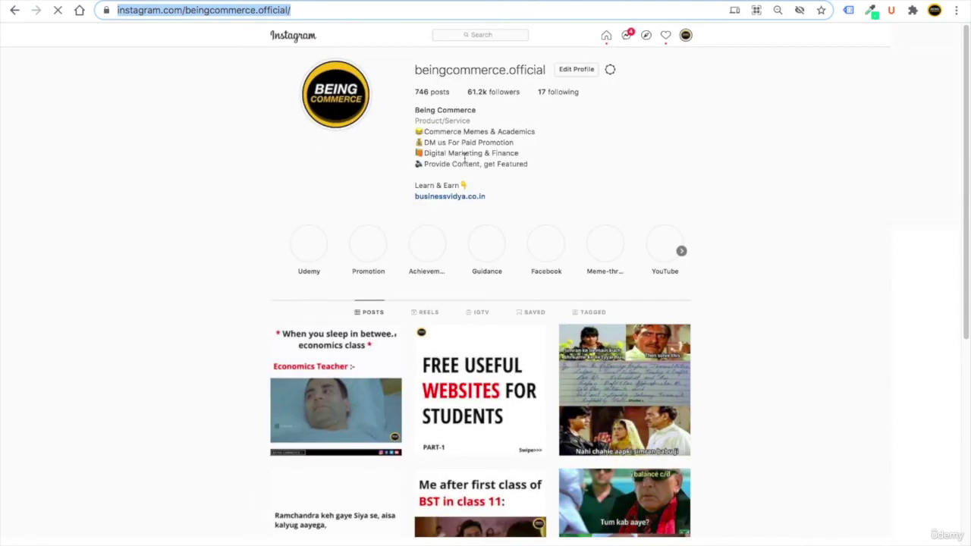
Copy the Instagram profile's address and paste it as the fourth column image's custom link in the Elementor editor
right_click(234, 10)
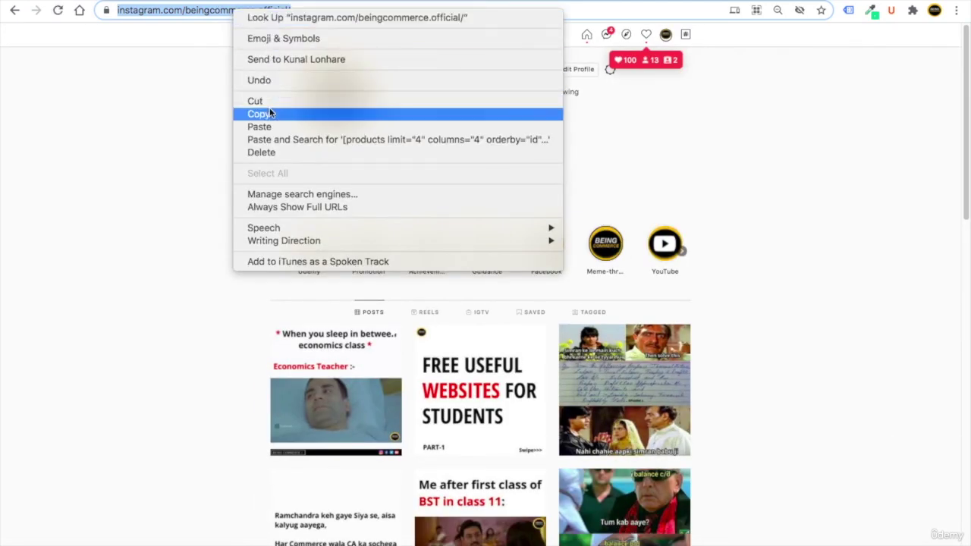
left_click(270, 113)
key("ctrl+Tab")
left_click(24, 354)
key("ctrl+v")
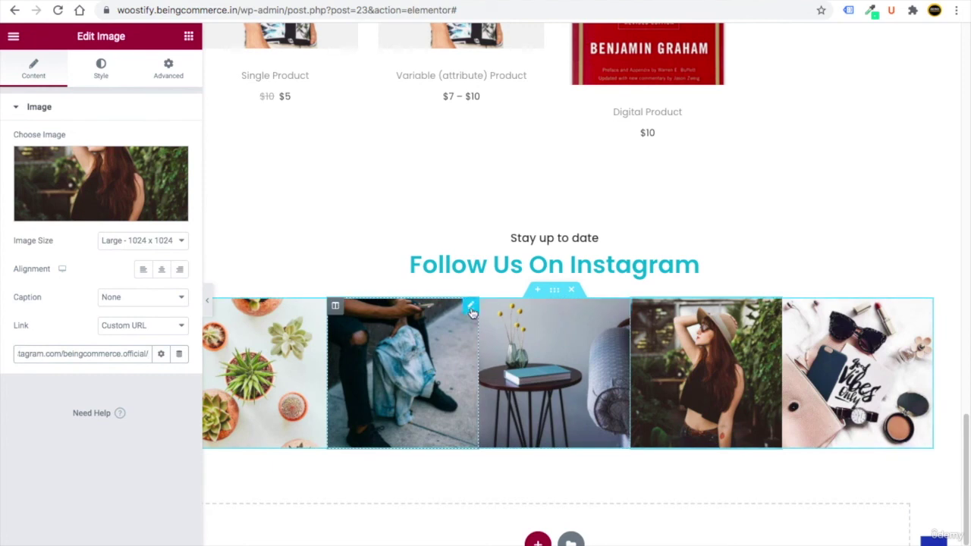
Give the second column's tie-dye jacket image a Custom URL link to the same Instagram profile
left_click(472, 310)
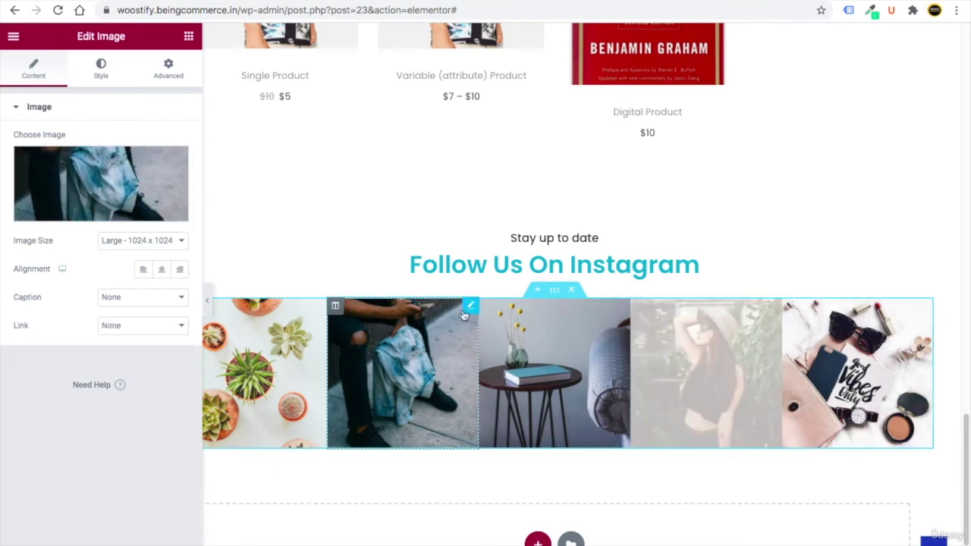
left_click(110, 328)
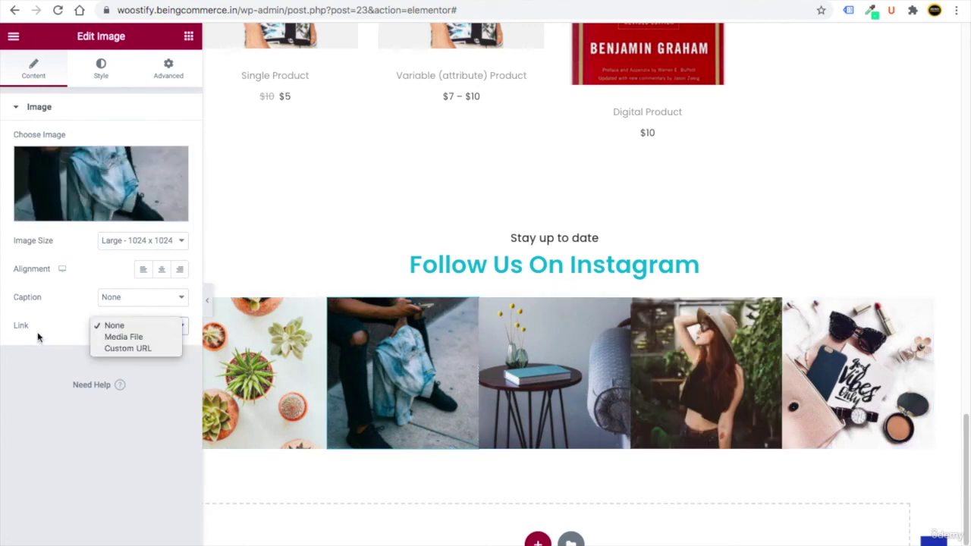
left_click(101, 349)
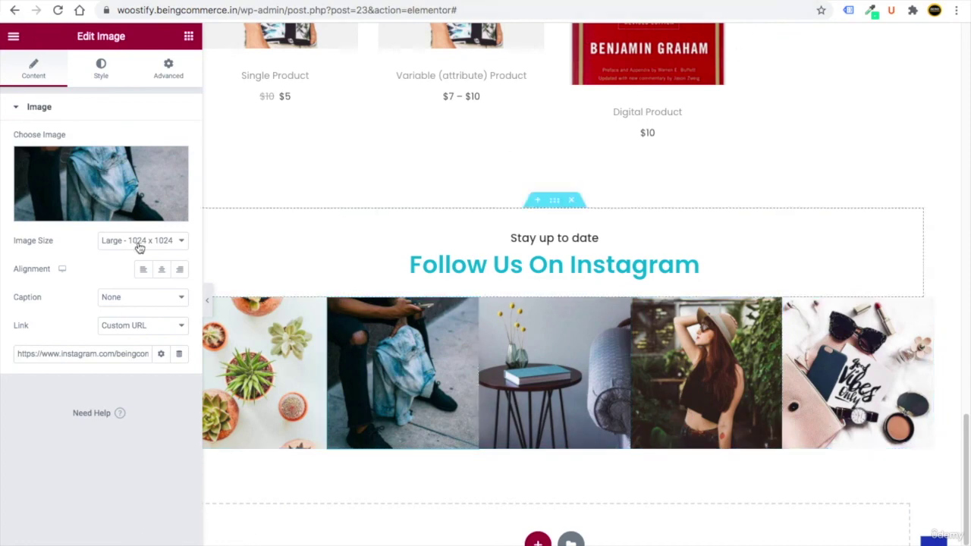
Open the live site's homepage, woostify.beingcommerce.in, in a new browser tab
key("ctrl+t")
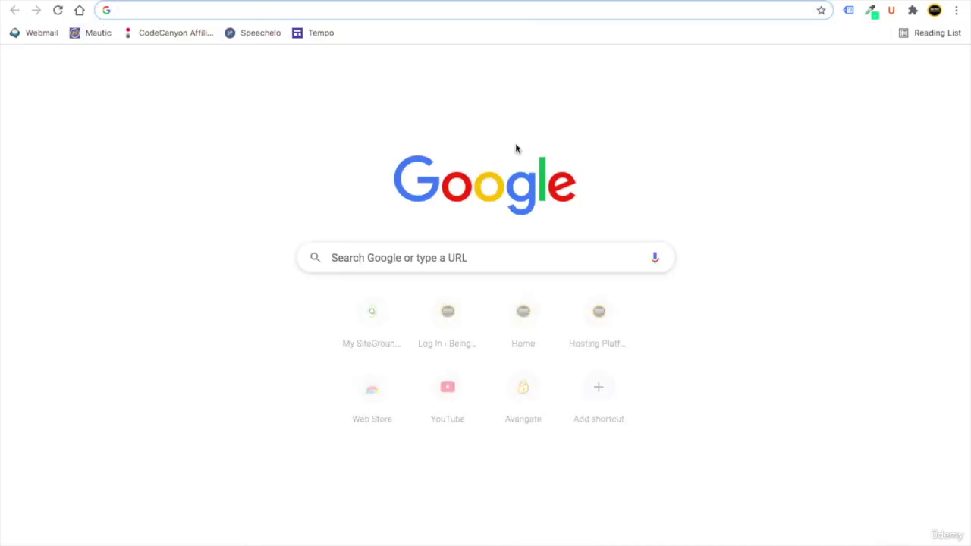
type("wo")
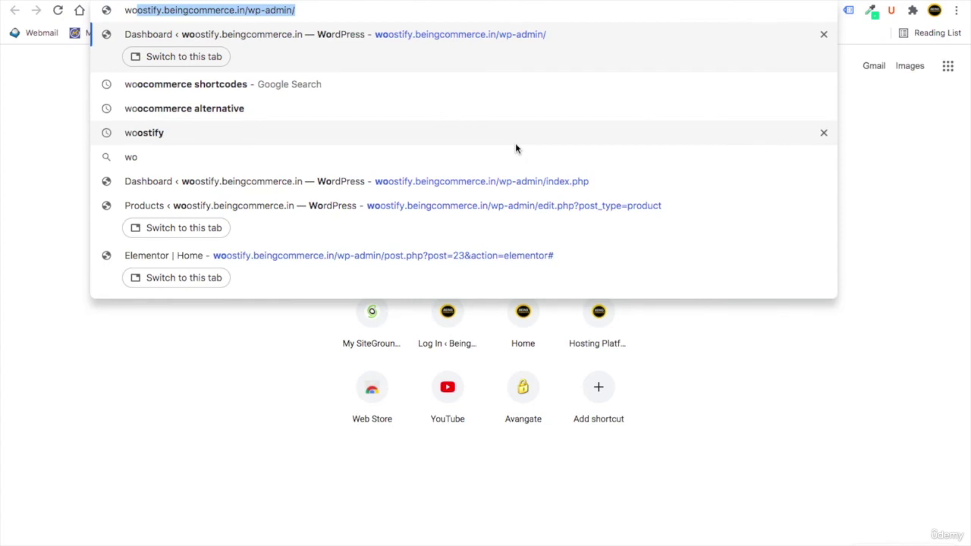
key("Right")
key("BackSpace")
key("BackSpace")
key("BackSpace")
key("BackSpace")
key("BackSpace")
key("BackSpace")
key("BackSpace")
key("BackSpace")
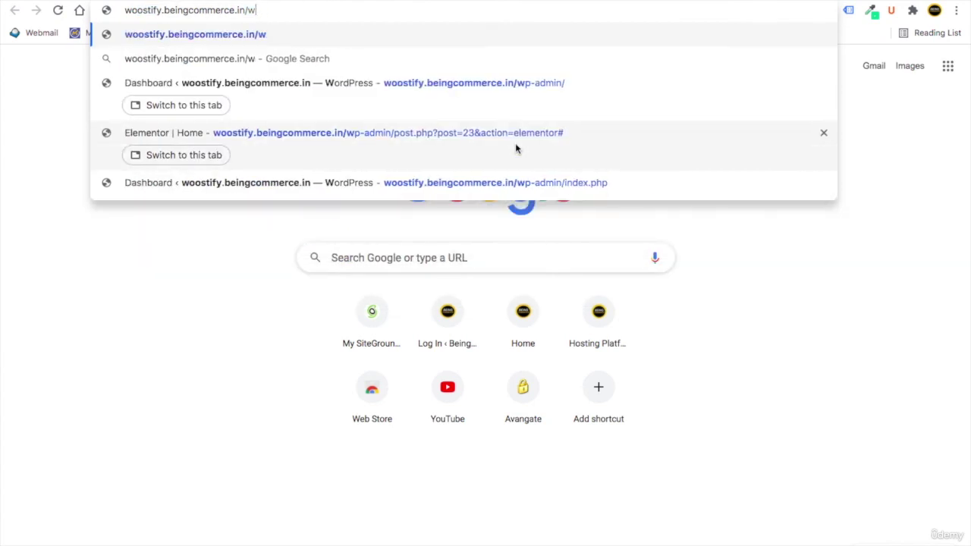
key("BackSpace")
key("Return")
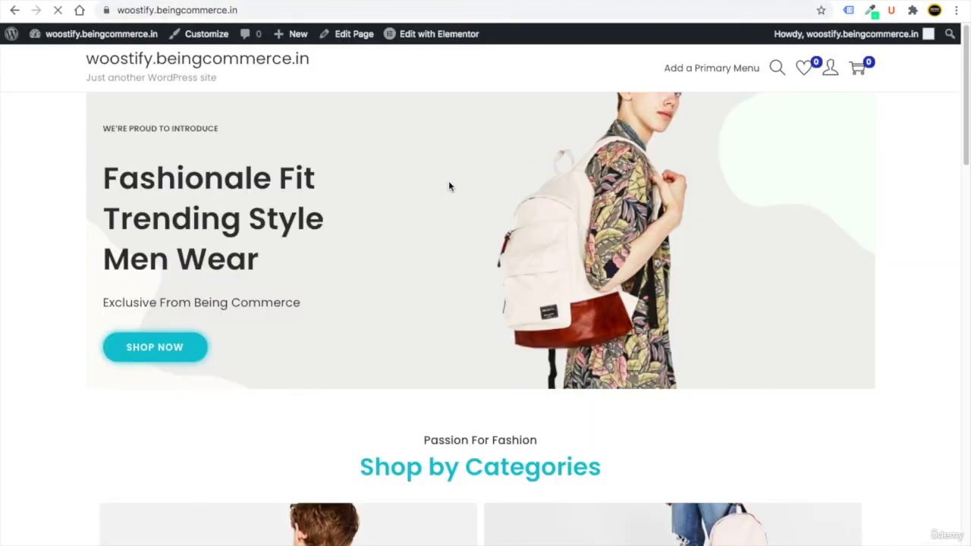
Review the live homepage's Featured Products, service highlights, Popular This Week and Follow Us On Instagram sections
scroll(436, 340, "down", 15)
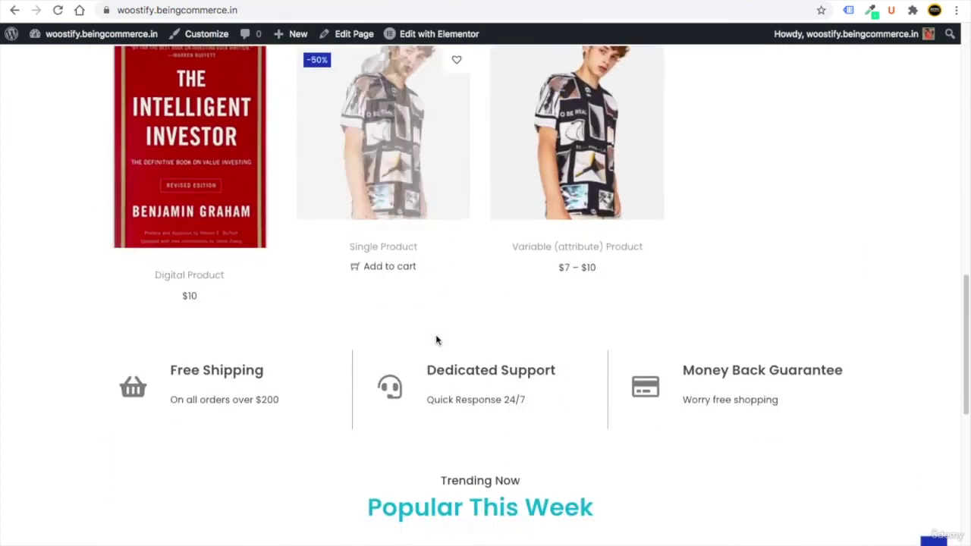
scroll(436, 340, "down", 8)
scroll(477, 387, "up", 2)
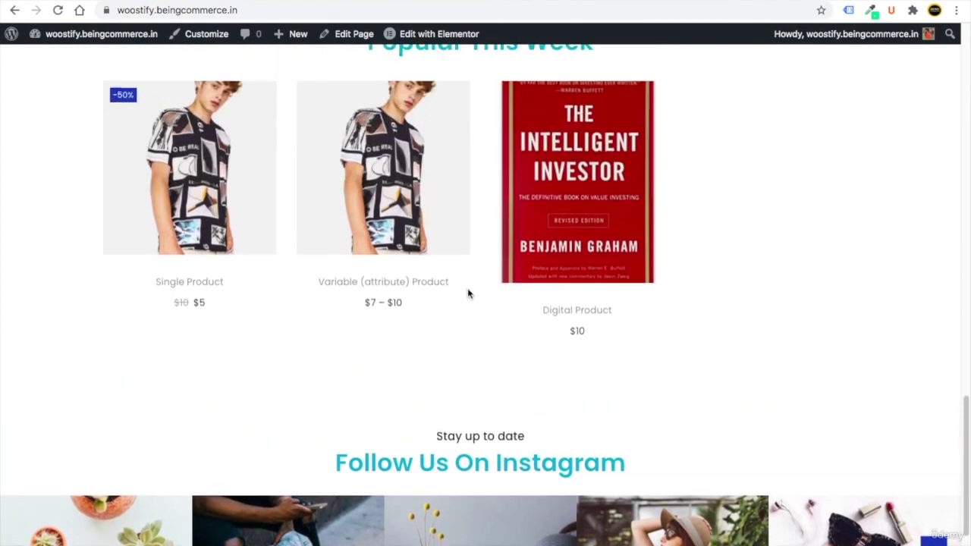
scroll(468, 295, "up", 2)
scroll(372, 314, "up", 3)
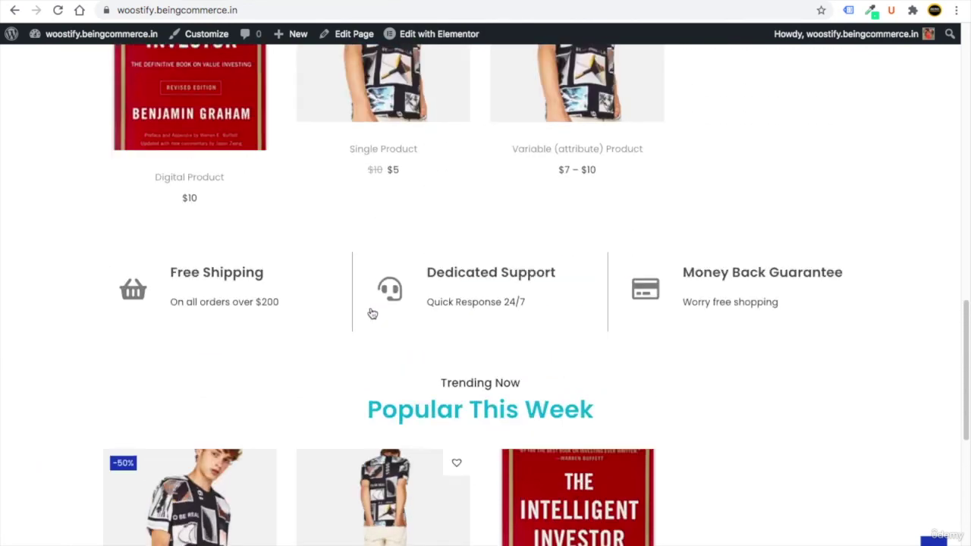
scroll(372, 313, "up", 3)
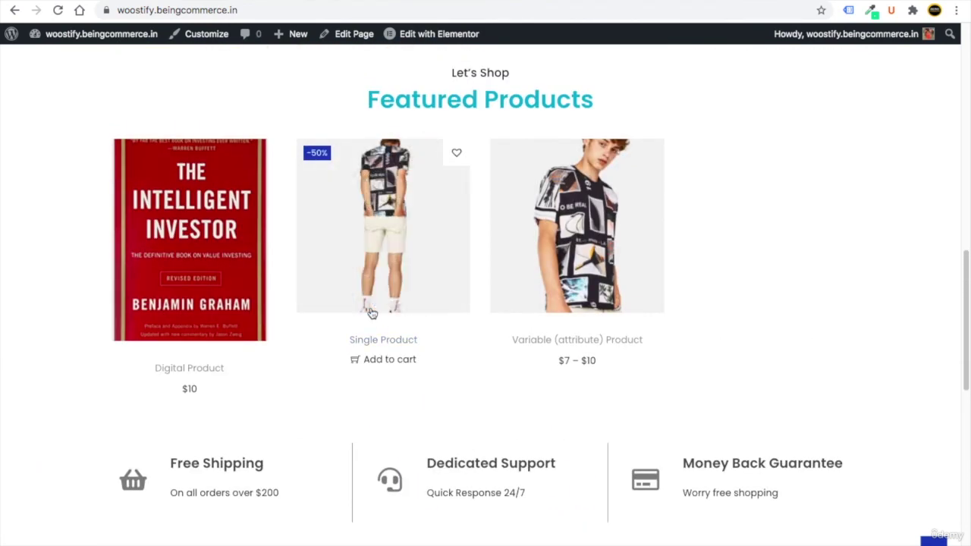
scroll(372, 314, "up", 2)
scroll(477, 264, "down", 3)
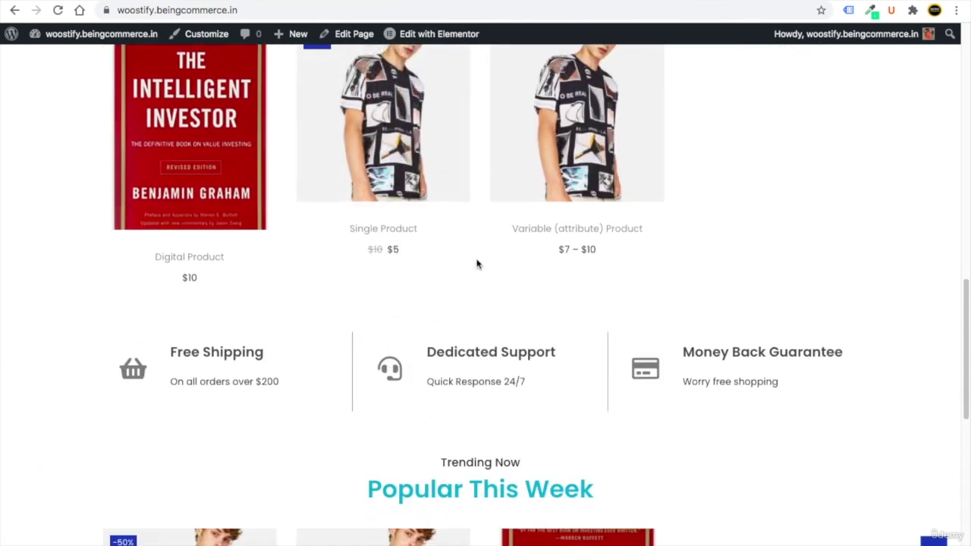
scroll(519, 378, "down", 3)
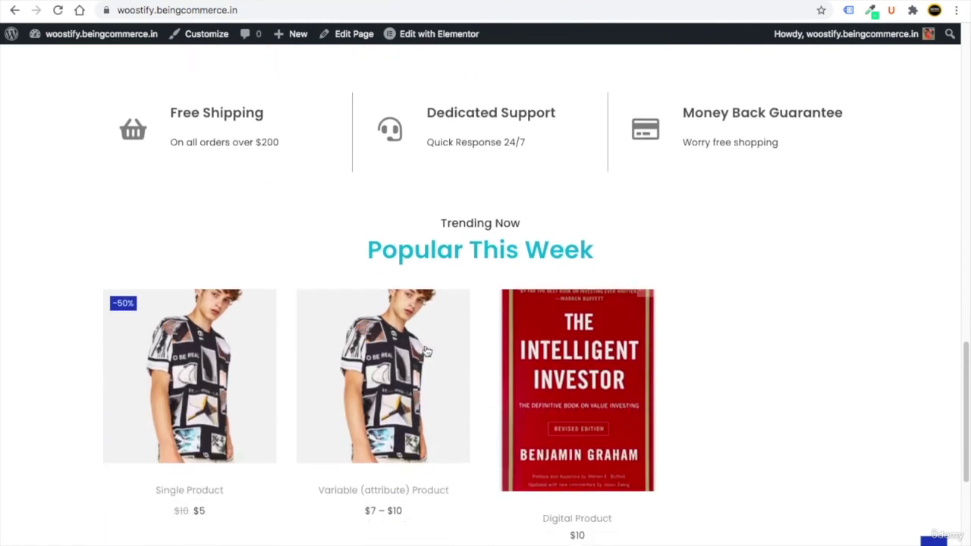
scroll(418, 322, "up", 2)
scroll(418, 322, "up", 3)
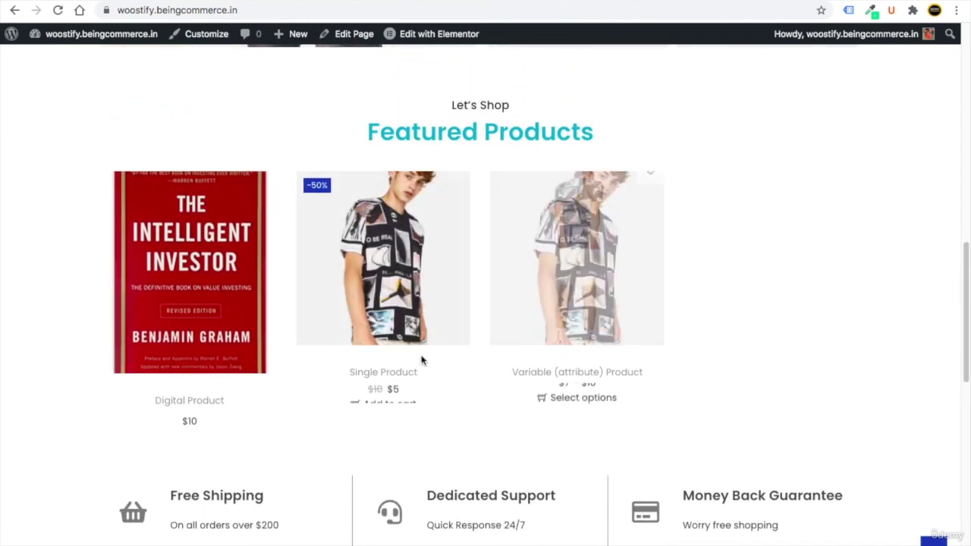
scroll(423, 362, "down", 6)
scroll(336, 410, "down", 3)
scroll(338, 413, "up", 10)
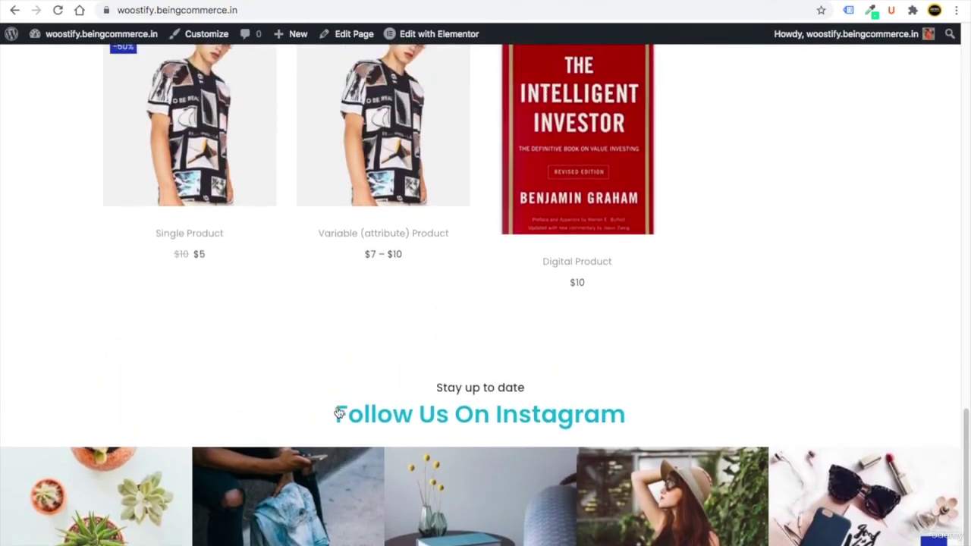
scroll(339, 413, "up", 10)
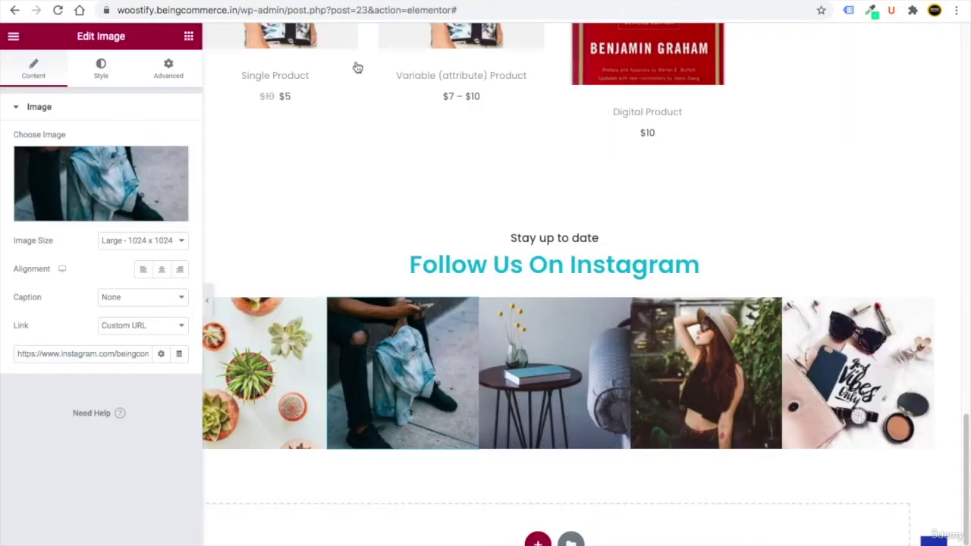
Look over the whole homepage layout in the Elementor editor, from the hero banner down to the Instagram section
scroll(444, 223, "up", 10)
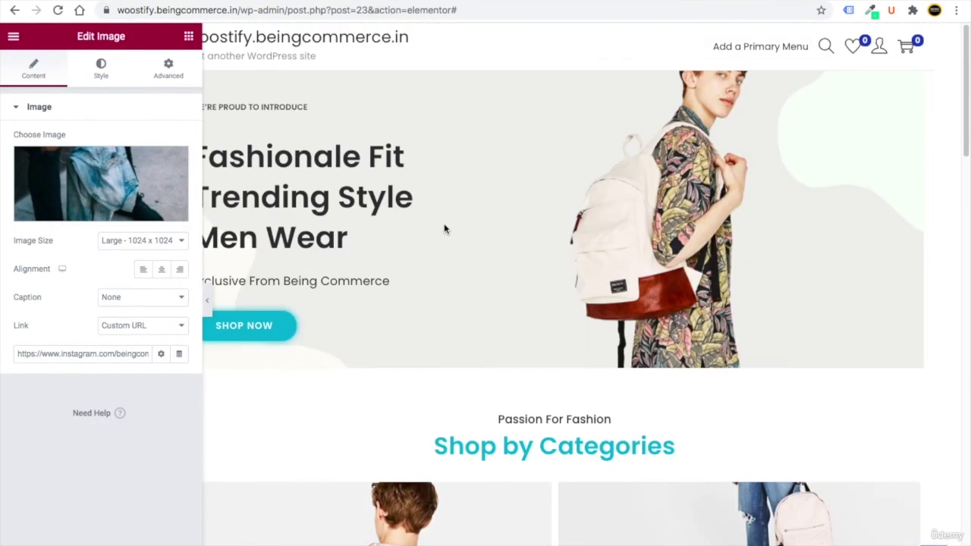
scroll(445, 440, "down", 15)
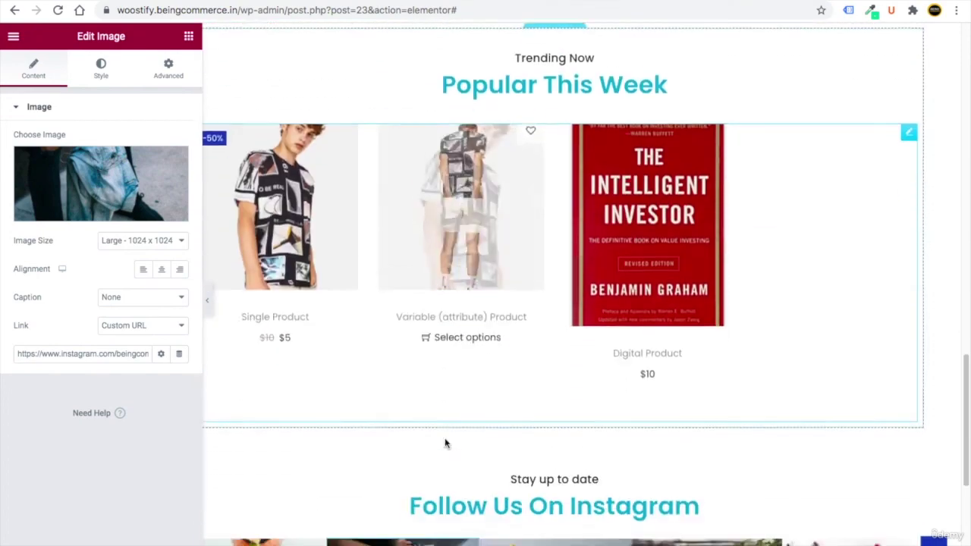
scroll(445, 438, "down", 3)
scroll(444, 439, "up", 15)
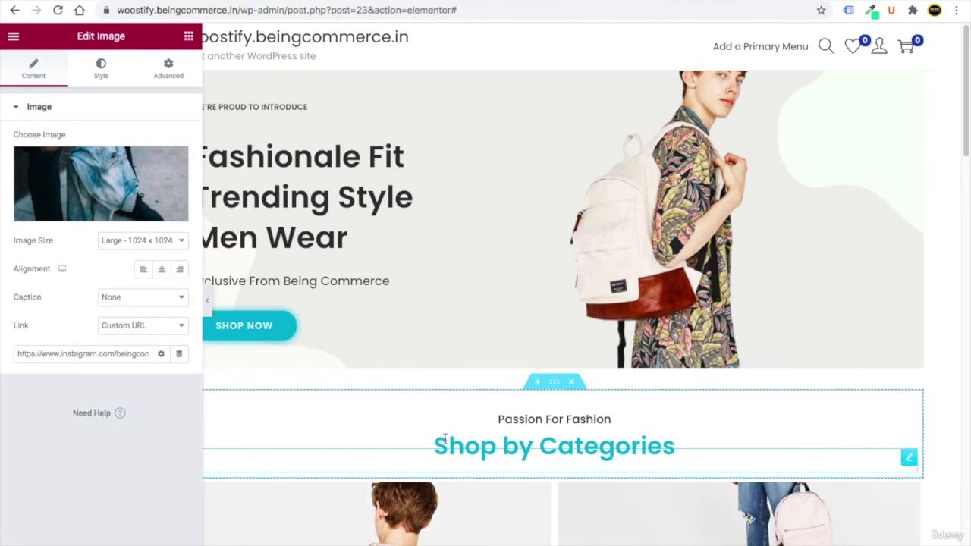
scroll(444, 437, "down", 8)
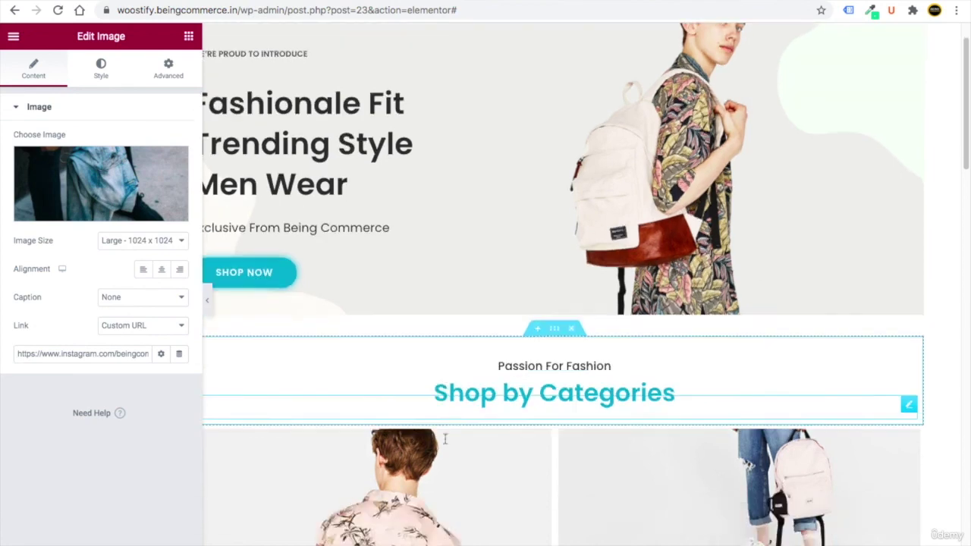